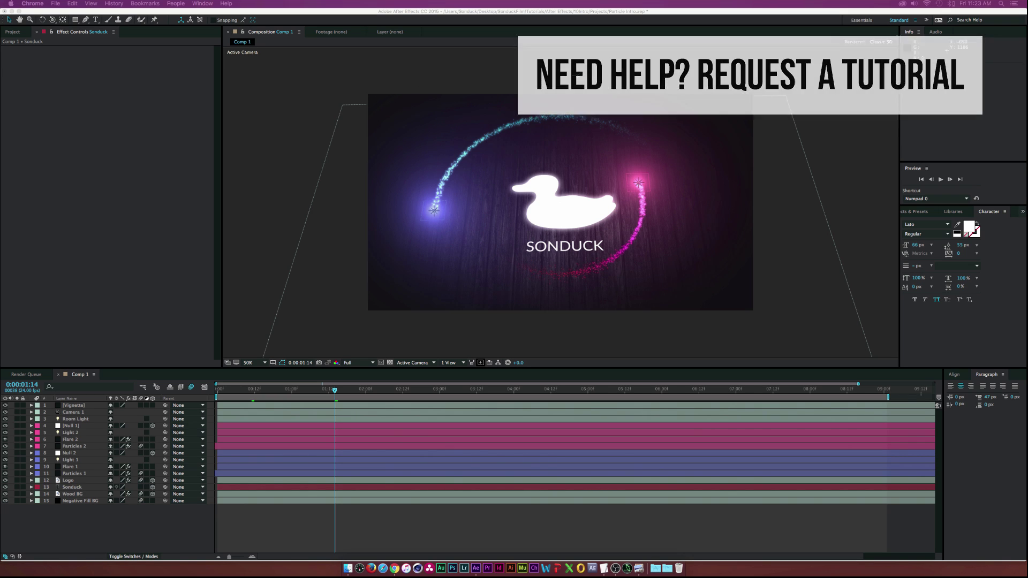
# Preview the finished intro in Demo.mov, scrubbing through the circling particle trails around the logo
pyautogui.moveTo(0, 107); pyautogui.dragTo(240, 97)
pyautogui.press('space')
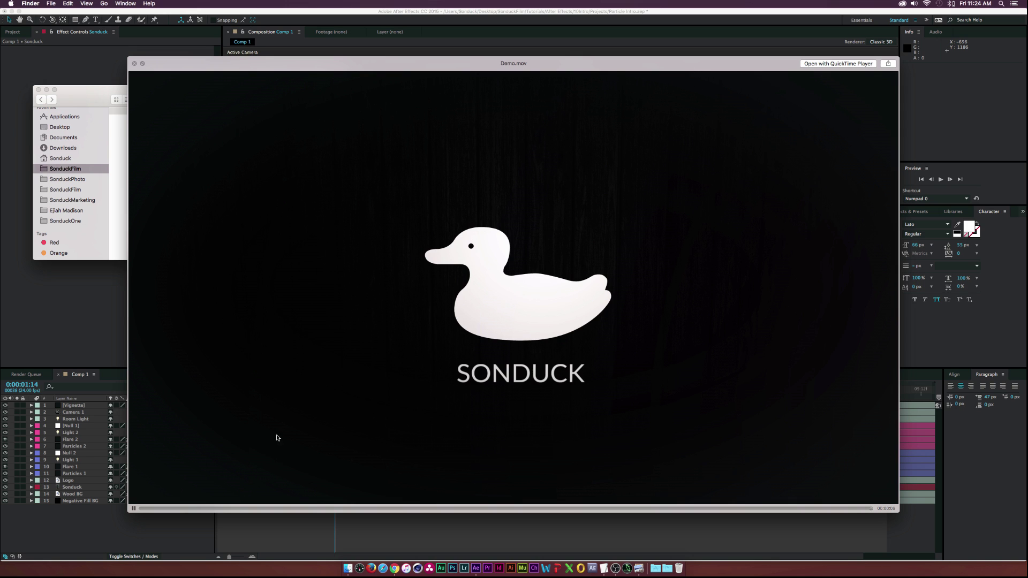
pyautogui.moveTo(171, 510); pyautogui.dragTo(532, 396)
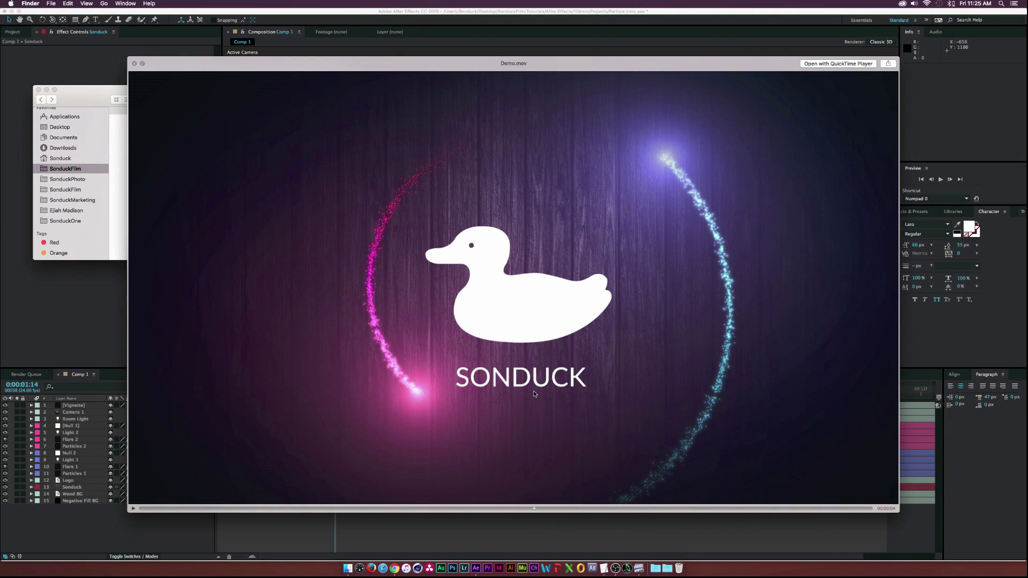
pyautogui.moveTo(534, 394); pyautogui.dragTo(534, 446)
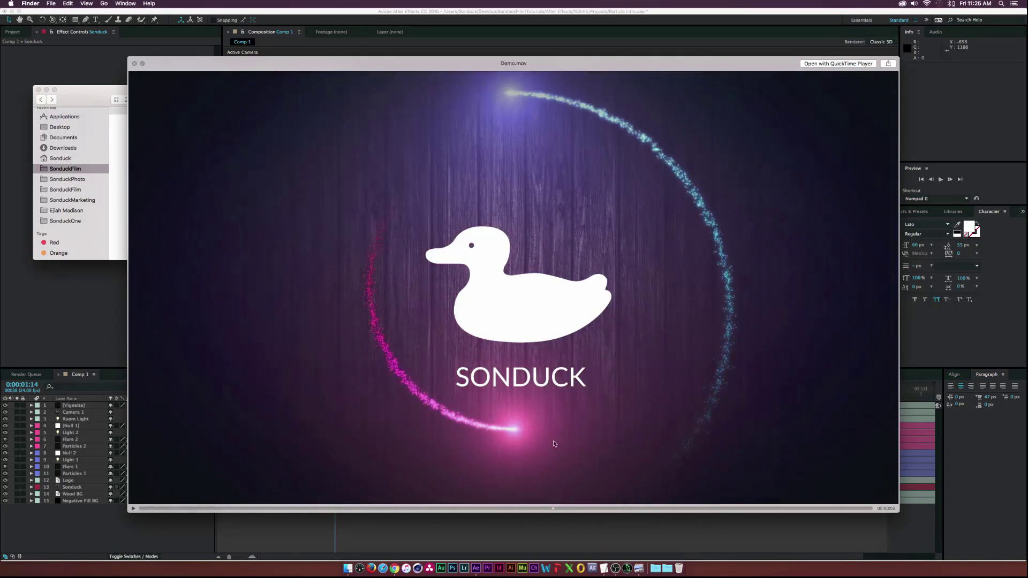
pyautogui.press('space')
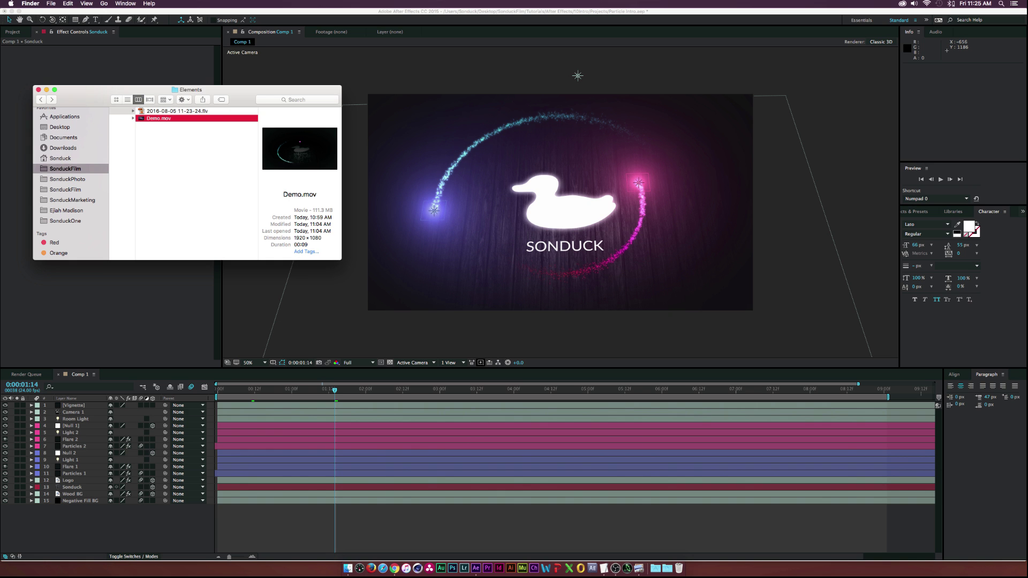
pyautogui.moveTo(0, 22); pyautogui.dragTo(673, 113)
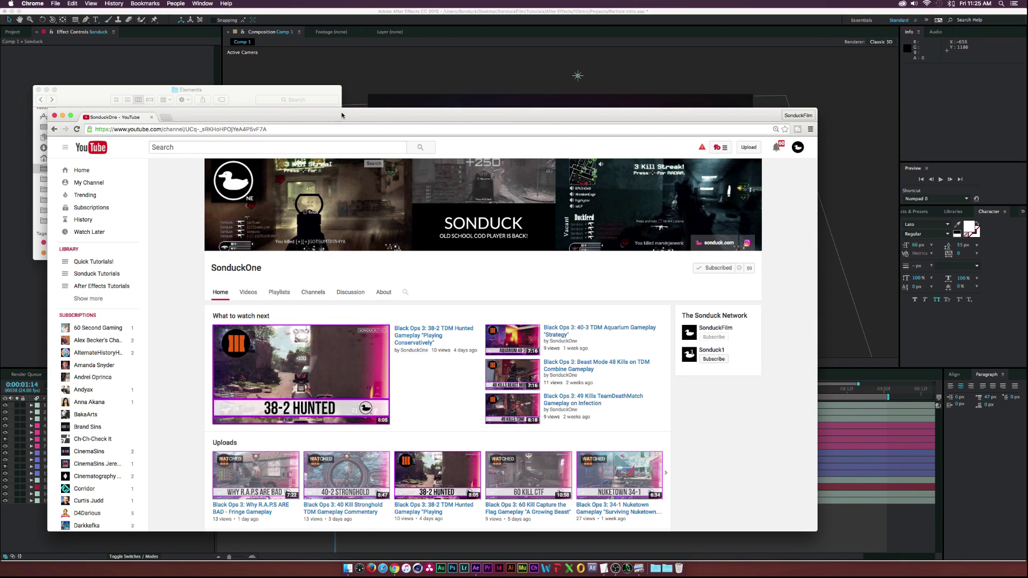
pyautogui.moveTo(339, 115); pyautogui.dragTo(0, 105)
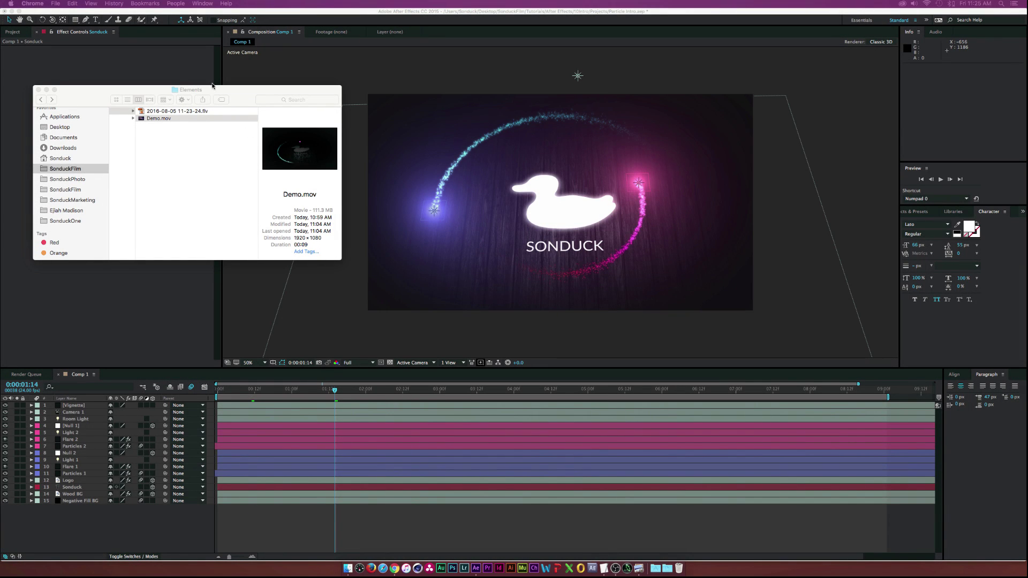
pyautogui.moveTo(227, 91); pyautogui.dragTo(0, 107)
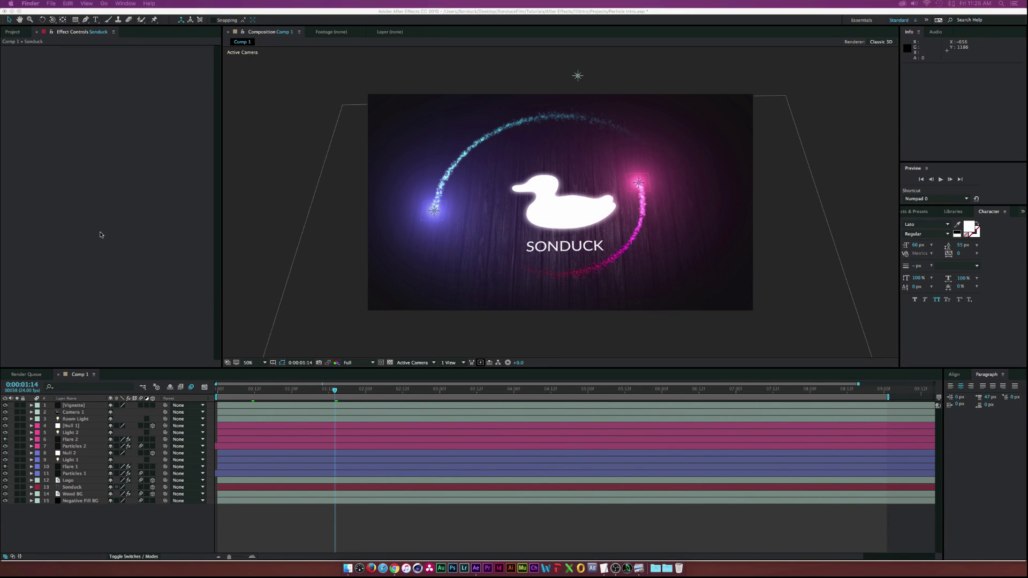
# Create a new HDTV 1080 24 composition named TUT with a duration of 10 seconds
pyautogui.click(79, 319)
pyautogui.click(13, 32)
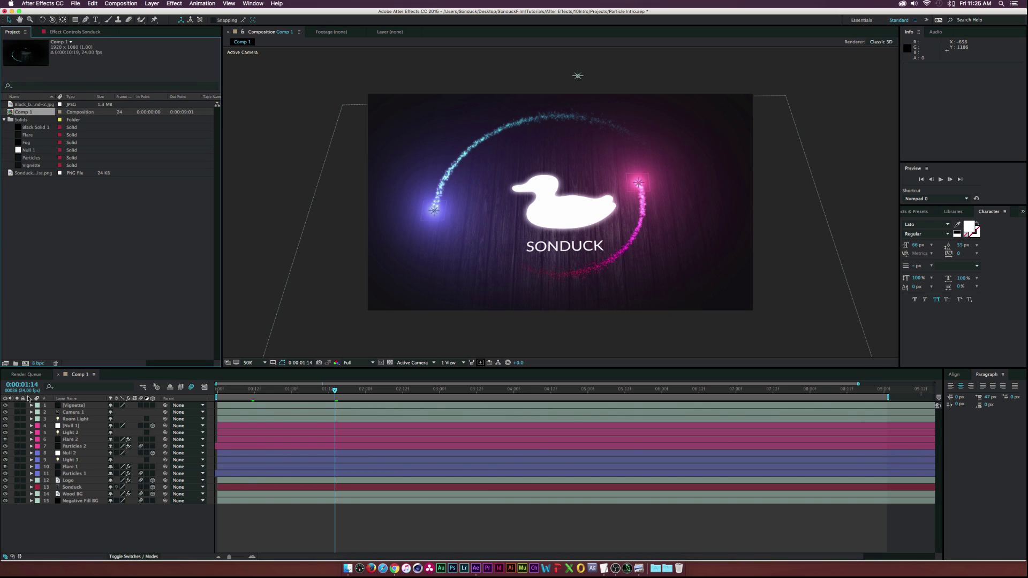
pyautogui.click(25, 363)
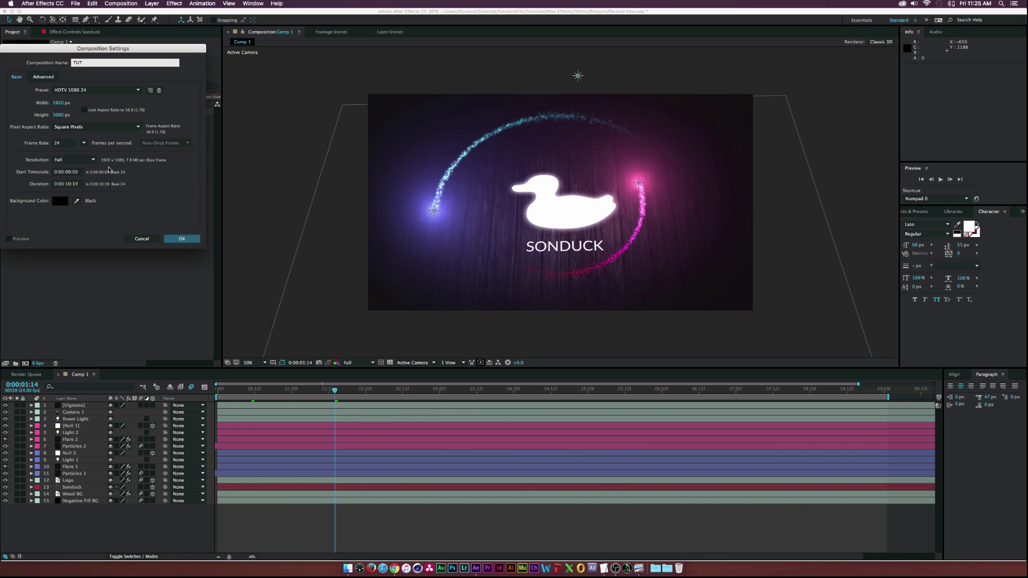
pyautogui.doubleClick(75, 184)
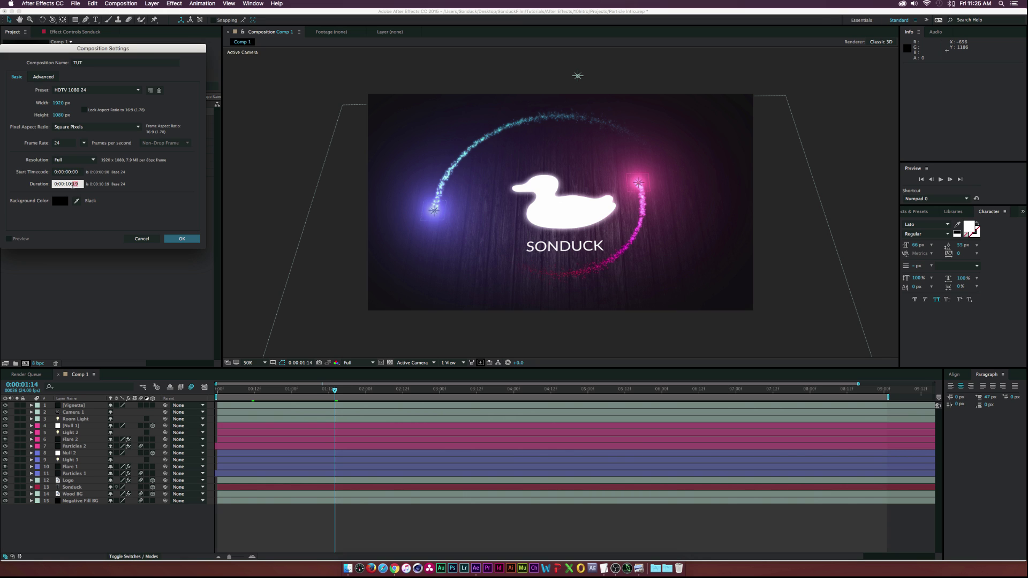
pyautogui.click(189, 239)
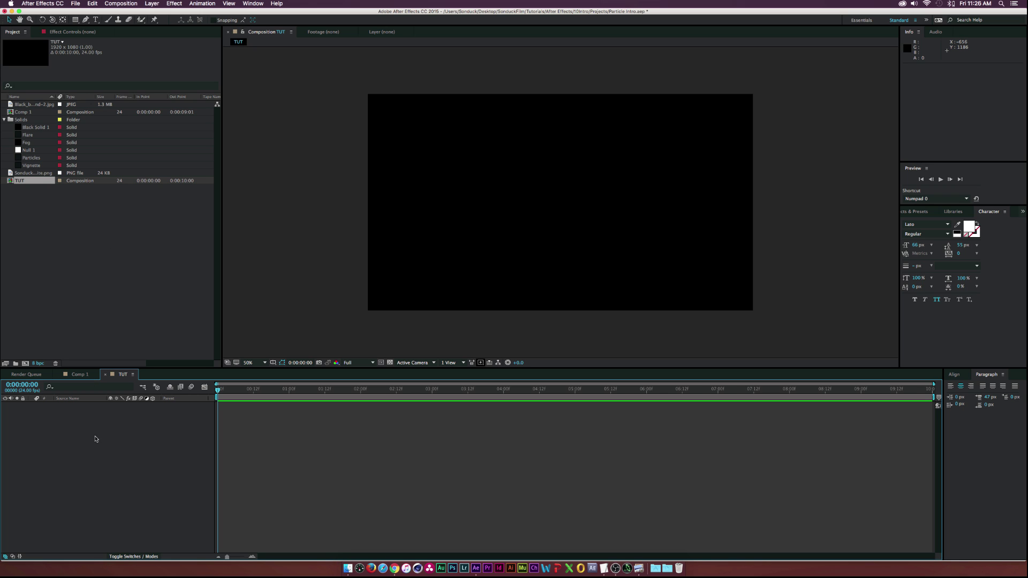
# Add a black 1920 x 1080 solid named BG to the TUT composition
pyautogui.click(152, 4)
pyautogui.moveTo(160, 13)
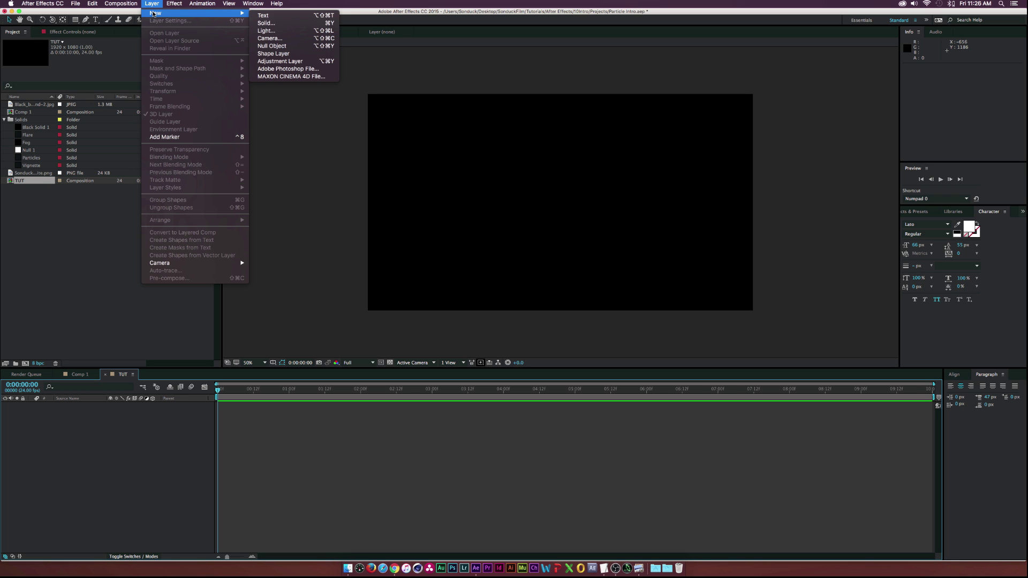
pyautogui.click(272, 23)
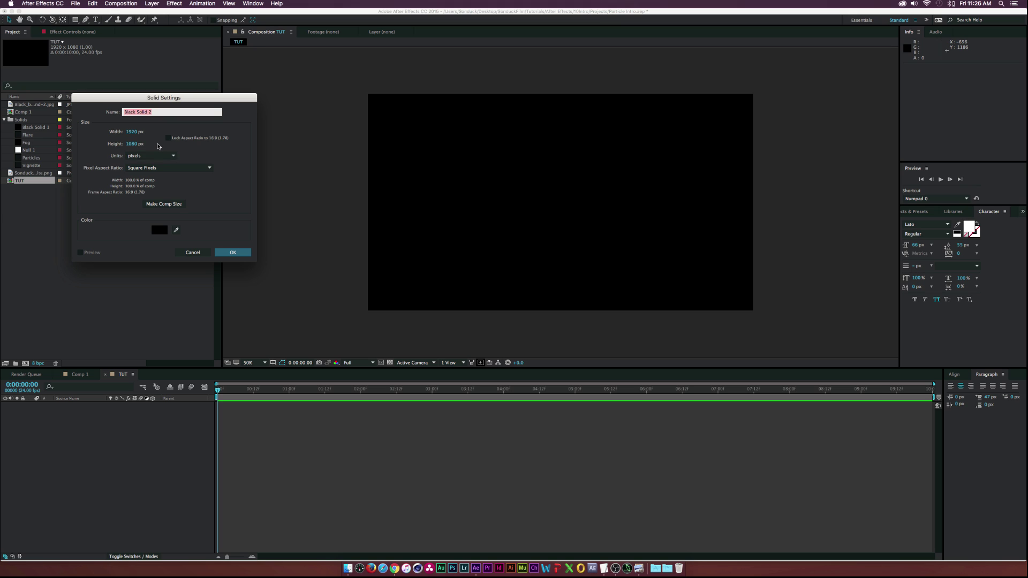
pyautogui.write('Black')
pyautogui.press('BackSpace')
pyautogui.press('BackSpace')
pyautogui.press('BackSpace')
pyautogui.press('BackSpace')
pyautogui.press('BackSpace')
pyautogui.write('BG')
pyautogui.click(217, 251)
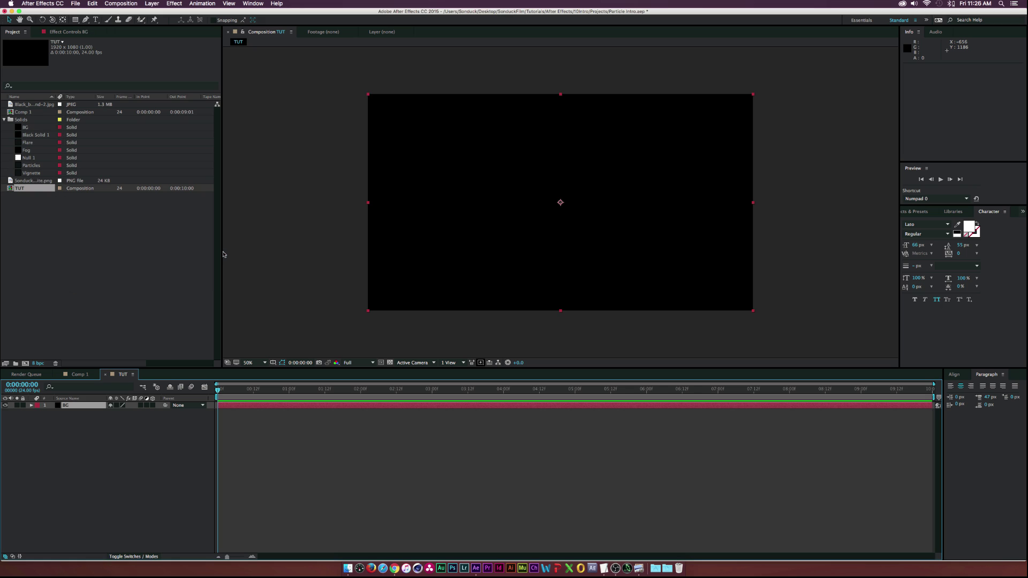
# Place Black_background-2.jpg above the BG layer and darken it with a Curves effect bent below the diagonal
pyautogui.click(33, 104)
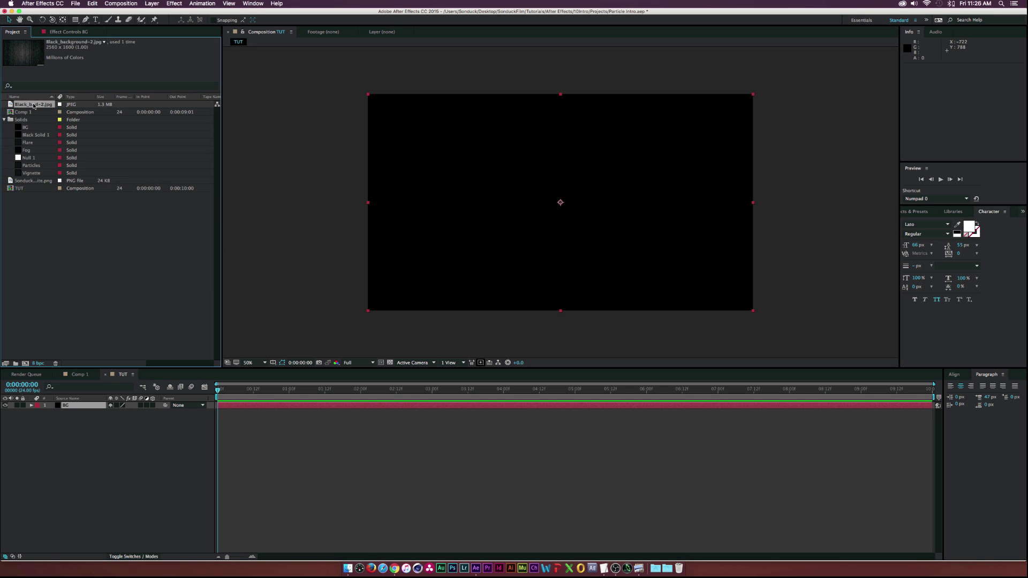
pyautogui.moveTo(39, 104); pyautogui.dragTo(70, 405)
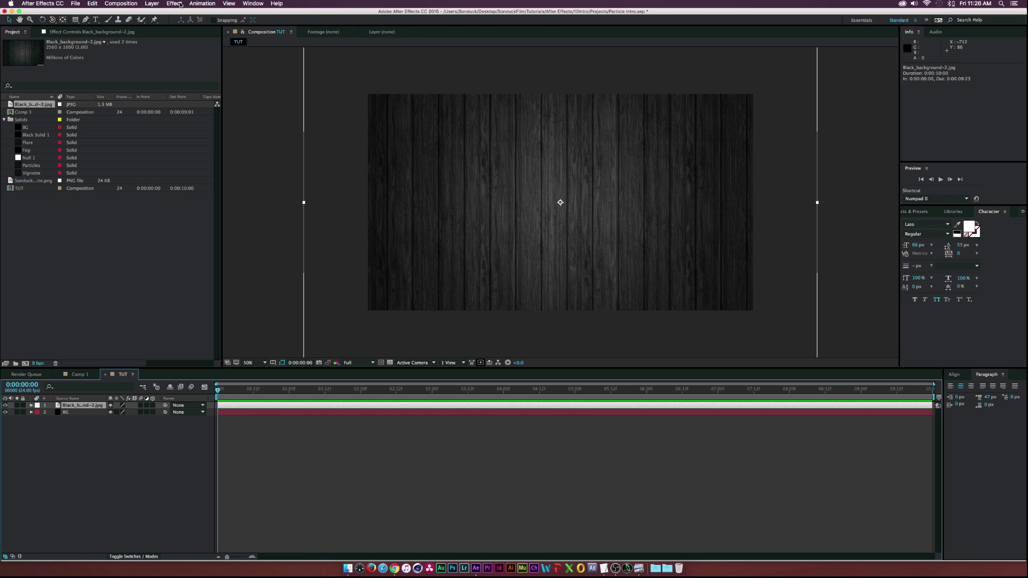
pyautogui.click(175, 3)
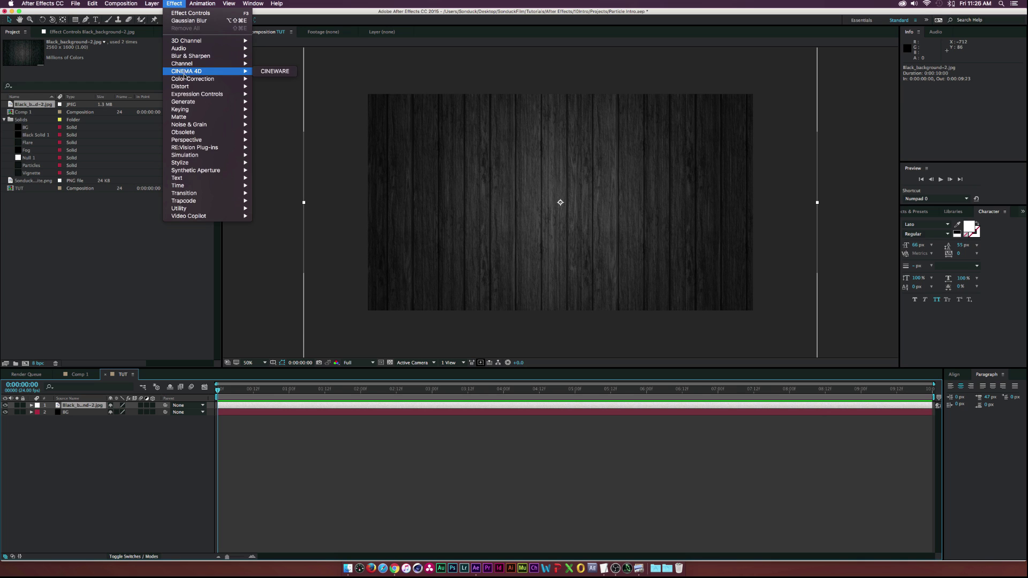
pyautogui.moveTo(211, 78)
pyautogui.click(279, 215)
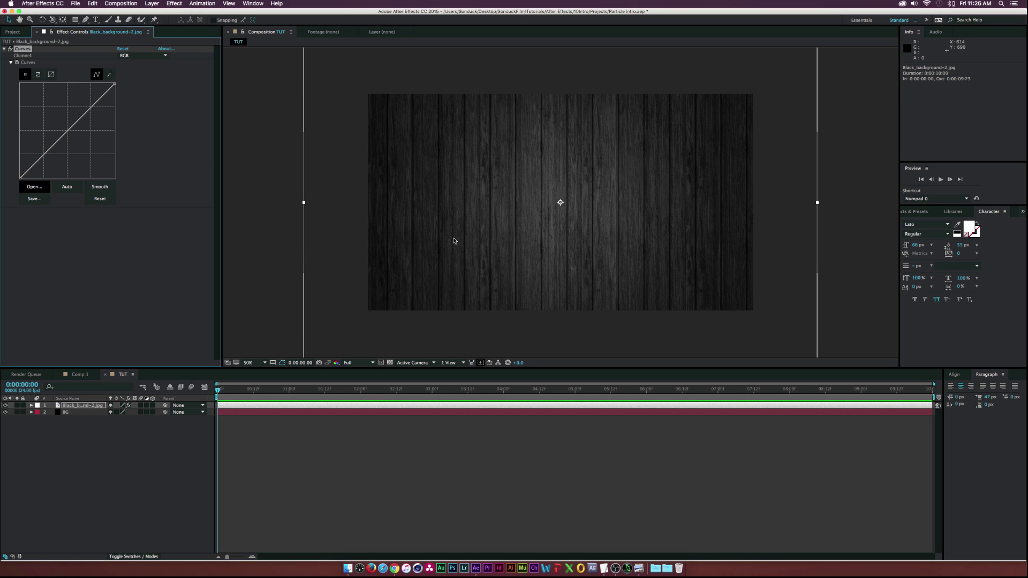
pyautogui.moveTo(46, 153); pyautogui.dragTo(54, 159)
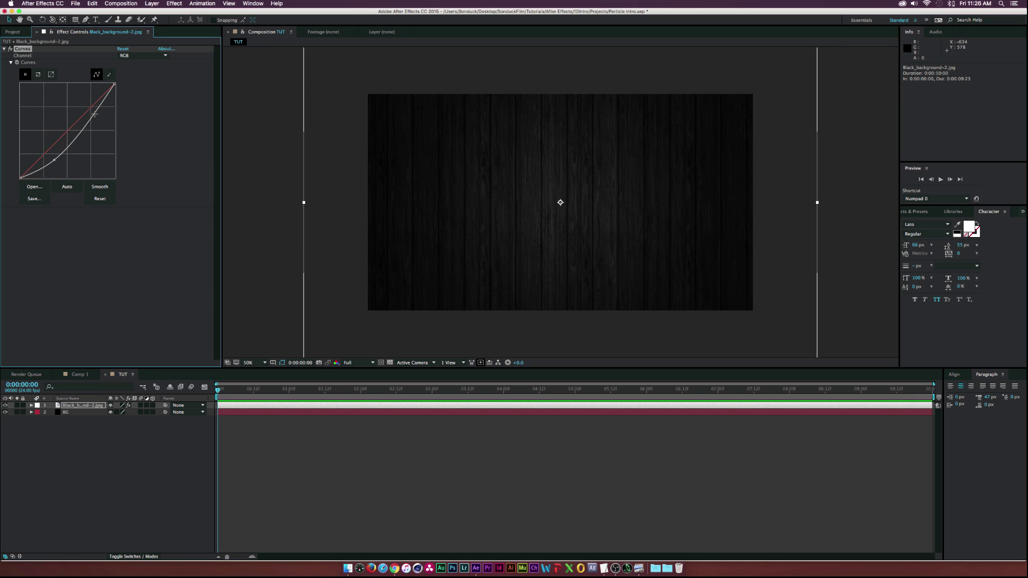
pyautogui.moveTo(94, 115); pyautogui.dragTo(96, 118)
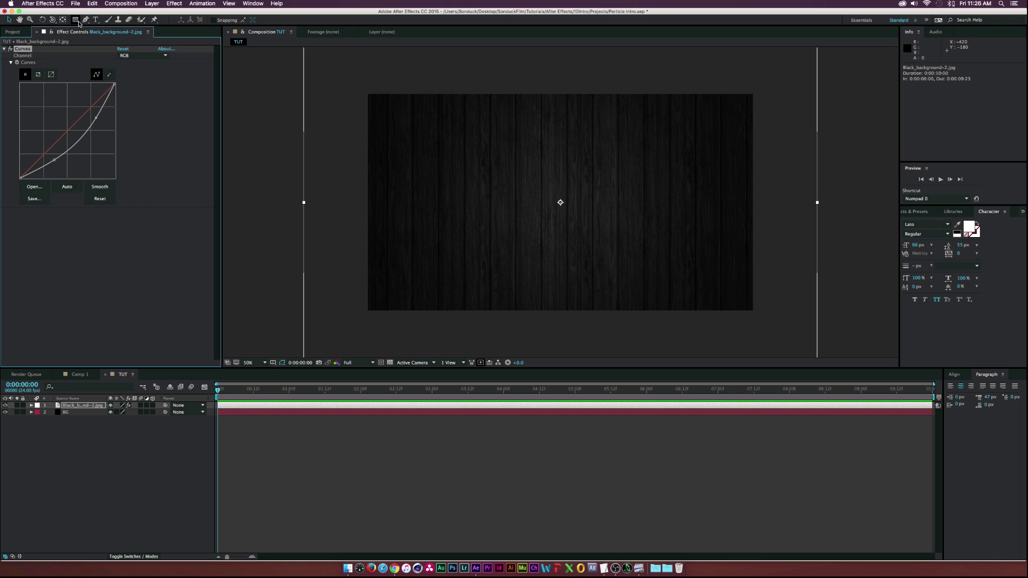
# Add a layer-sized elliptical mask to the wood image and feather it by 438 pixels
pyautogui.moveTo(78, 23); pyautogui.dragTo(96, 38)
pyautogui.doubleClick(76, 19)
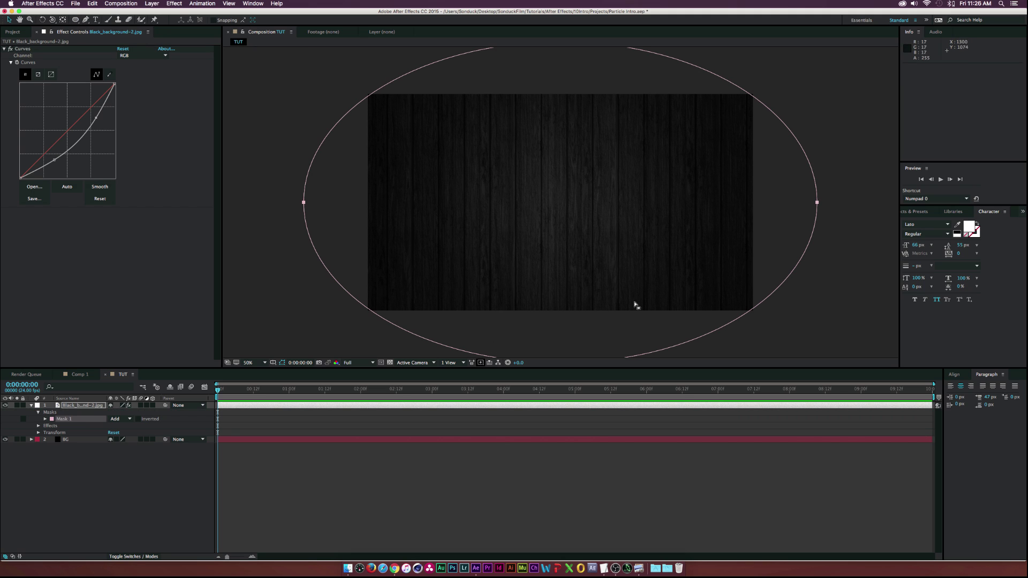
pyautogui.click(91, 406)
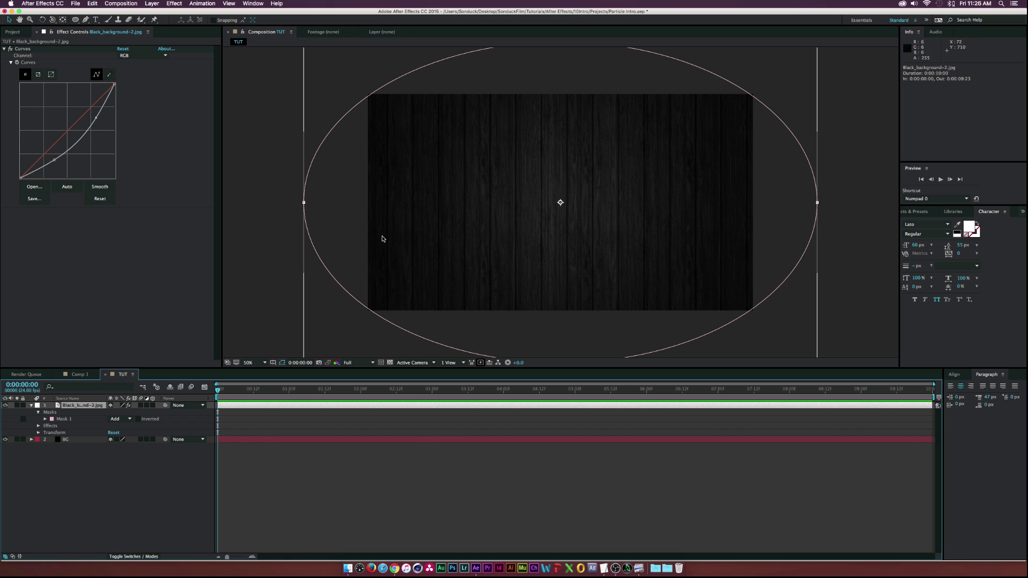
pyautogui.click(45, 419)
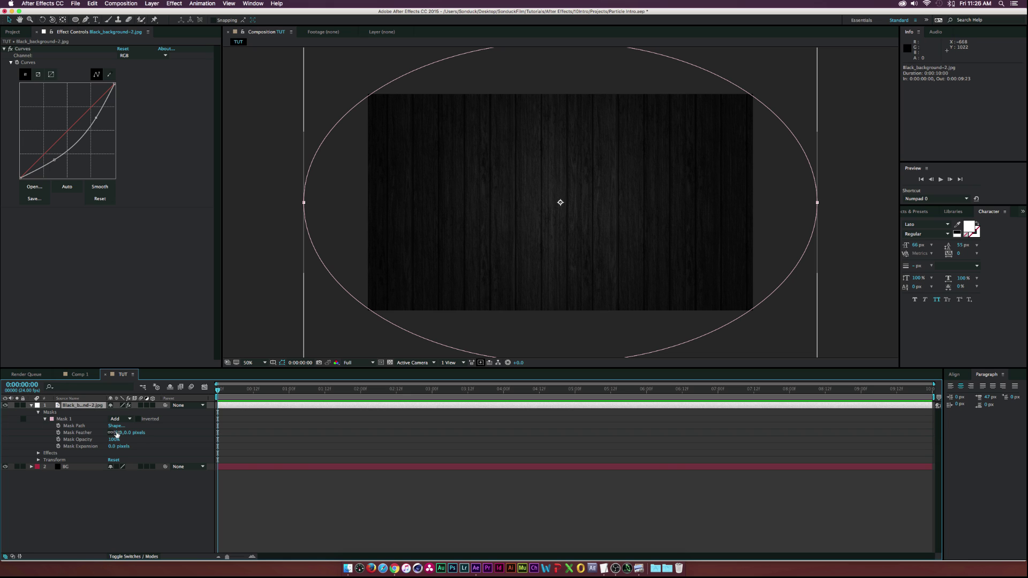
pyautogui.moveTo(118, 435); pyautogui.dragTo(308, 434)
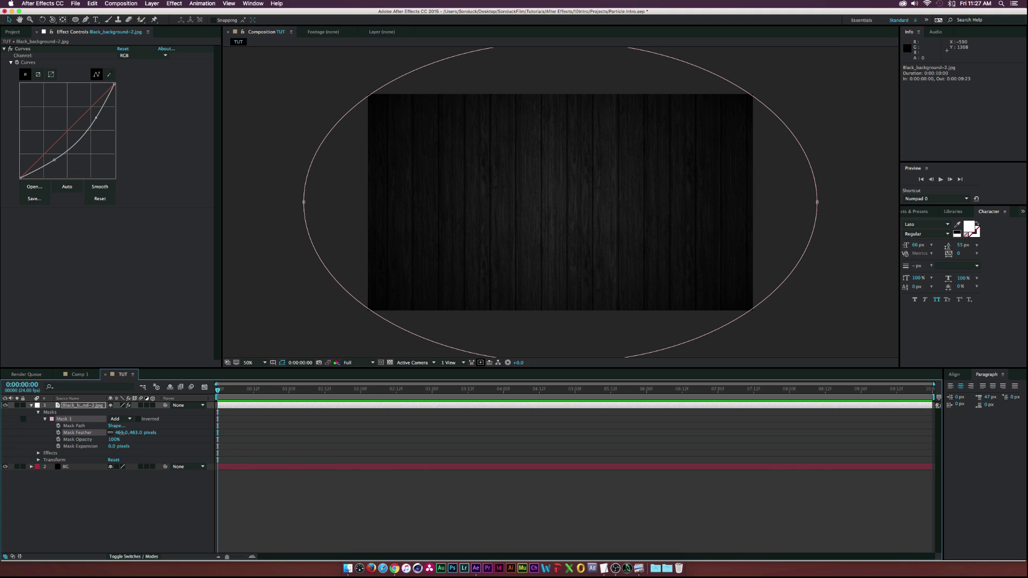
pyautogui.moveTo(119, 433); pyautogui.dragTo(105, 433)
# Shrink the wood image's elliptical mask with an expansion of about -288 pixels
pyautogui.moveTo(110, 446); pyautogui.dragTo(3, 439)
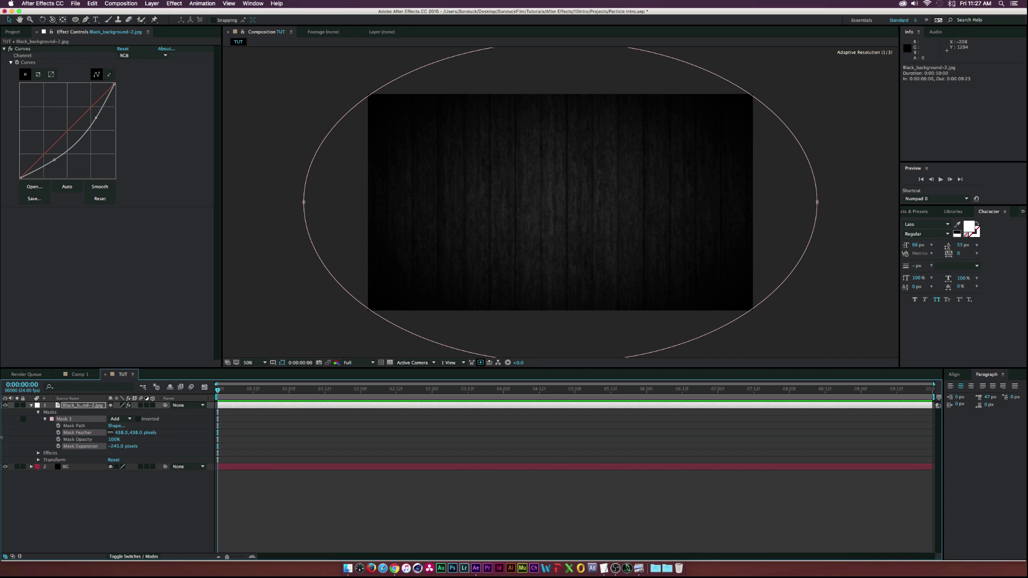
pyautogui.moveTo(2, 438); pyautogui.dragTo(1, 438)
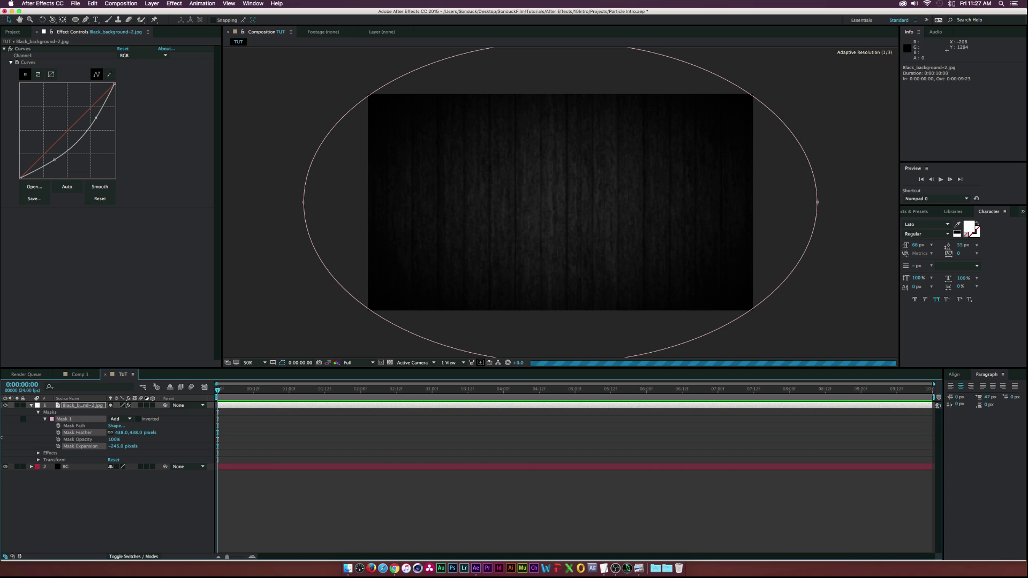
pyautogui.click(86, 447)
pyautogui.moveTo(110, 447); pyautogui.dragTo(99, 447)
pyautogui.click(105, 497)
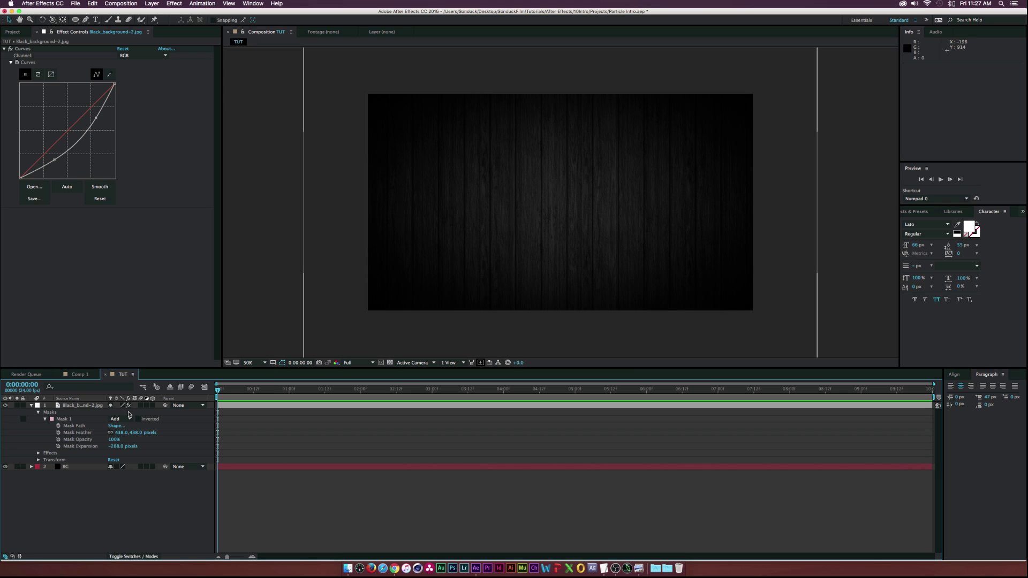
# Make the wood image a 3D layer and rename it WOOD BG
pyautogui.click(153, 405)
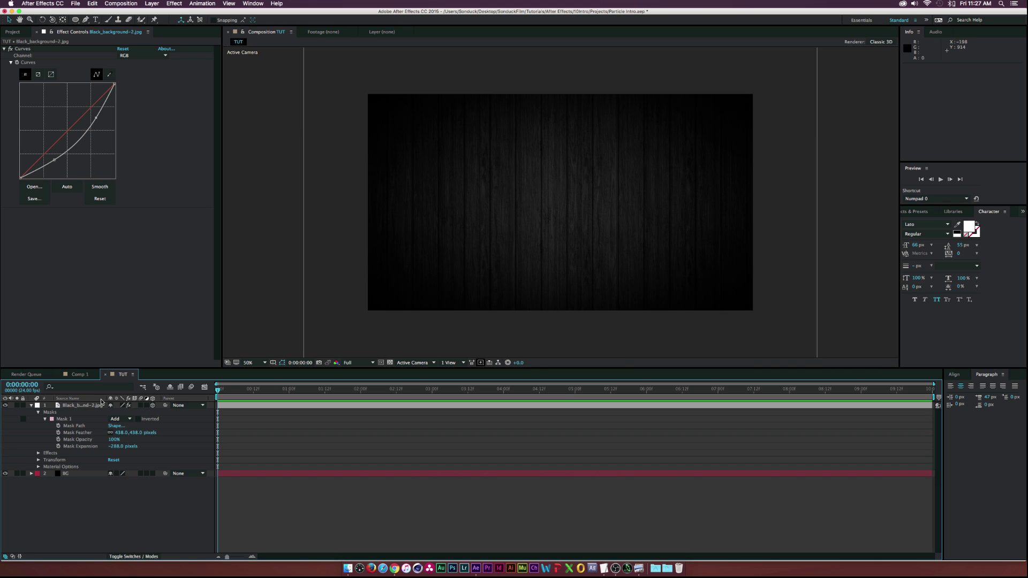
pyautogui.click(79, 405)
pyautogui.click(32, 405)
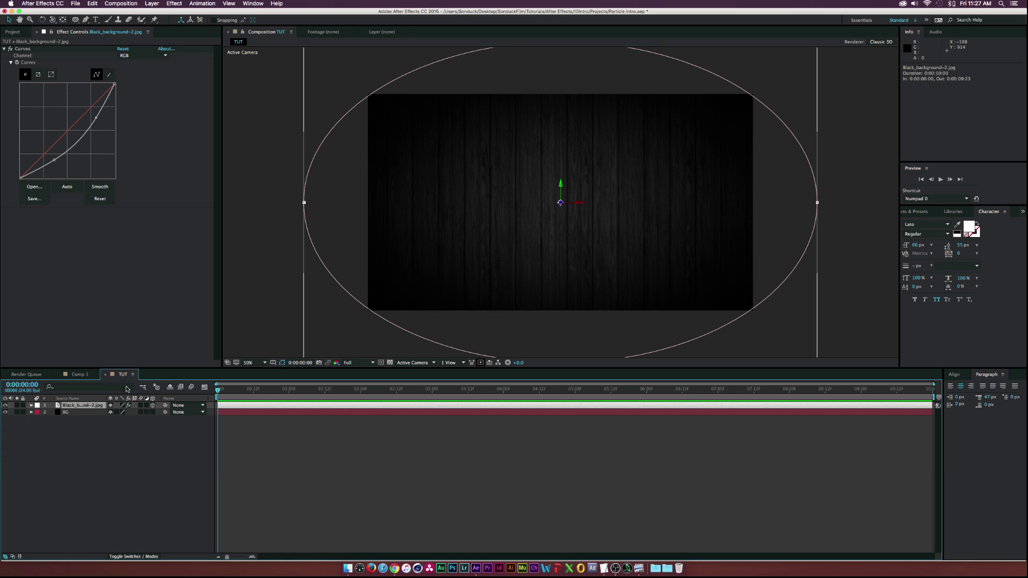
pyautogui.press('Return')
pyautogui.write('WOOD BG')
pyautogui.press('Return')
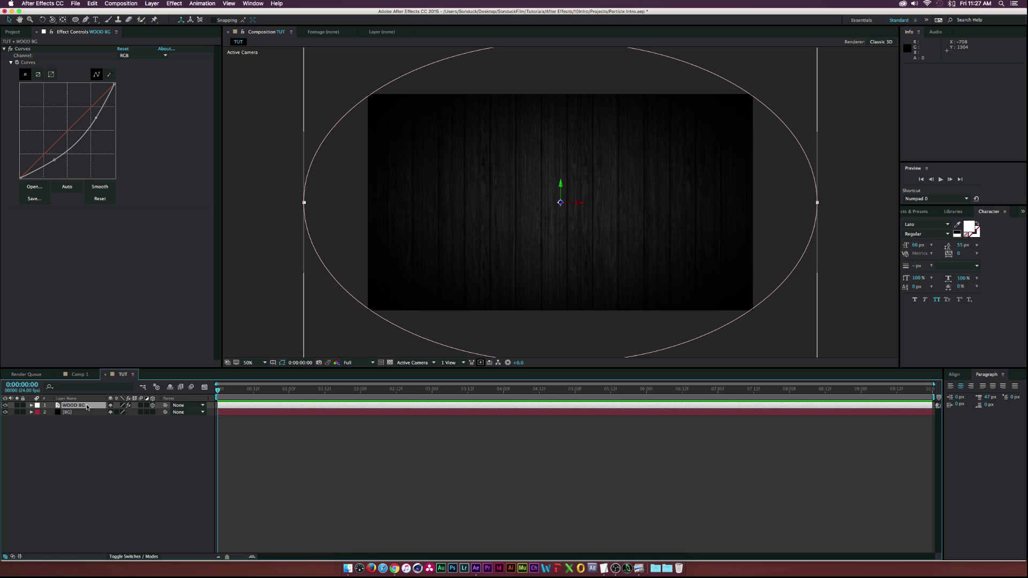
# Add Sonduck-Logo-White.png at the centre of the composition as a 3D layer scaled to 37%
pyautogui.click(14, 33)
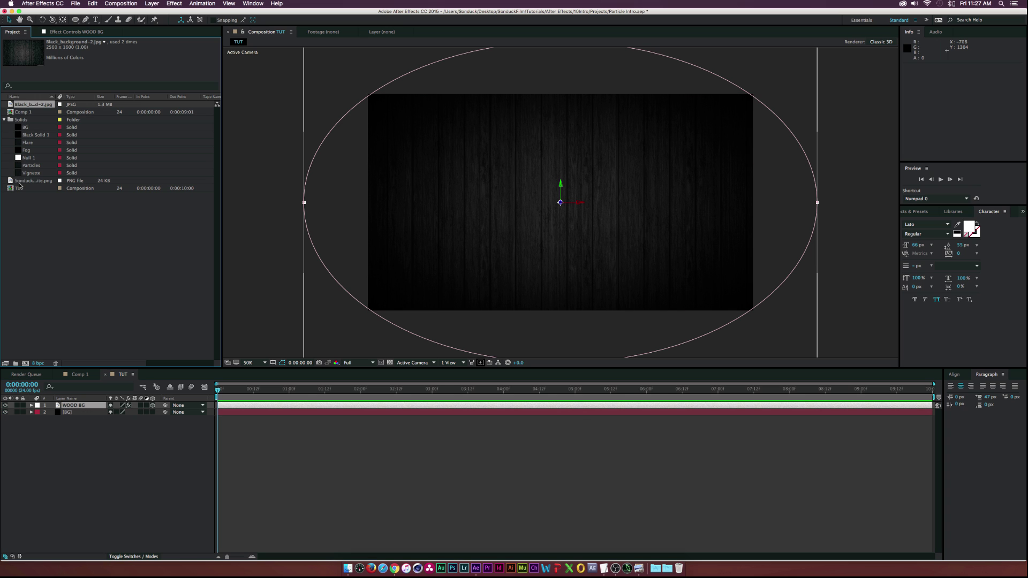
pyautogui.moveTo(19, 182); pyautogui.dragTo(560, 202)
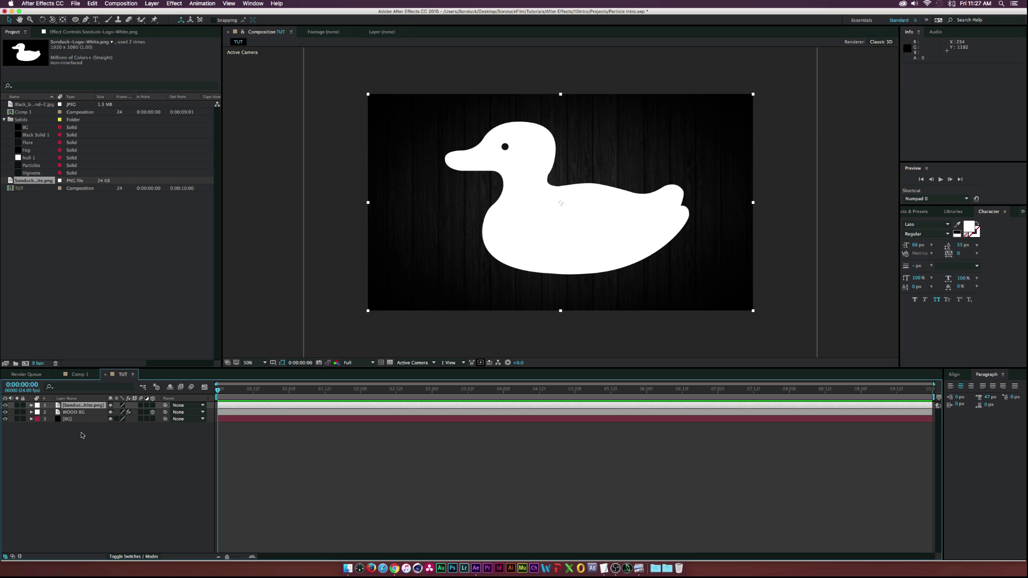
pyautogui.press('s')
pyautogui.moveTo(122, 412); pyautogui.dragTo(104, 432)
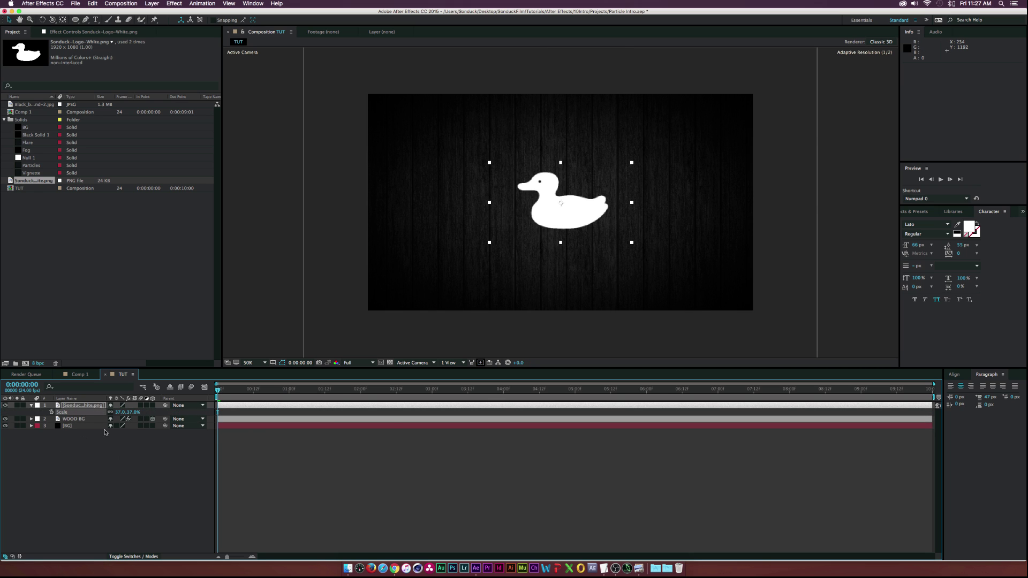
pyautogui.click(105, 432)
pyautogui.click(152, 405)
pyautogui.click(80, 406)
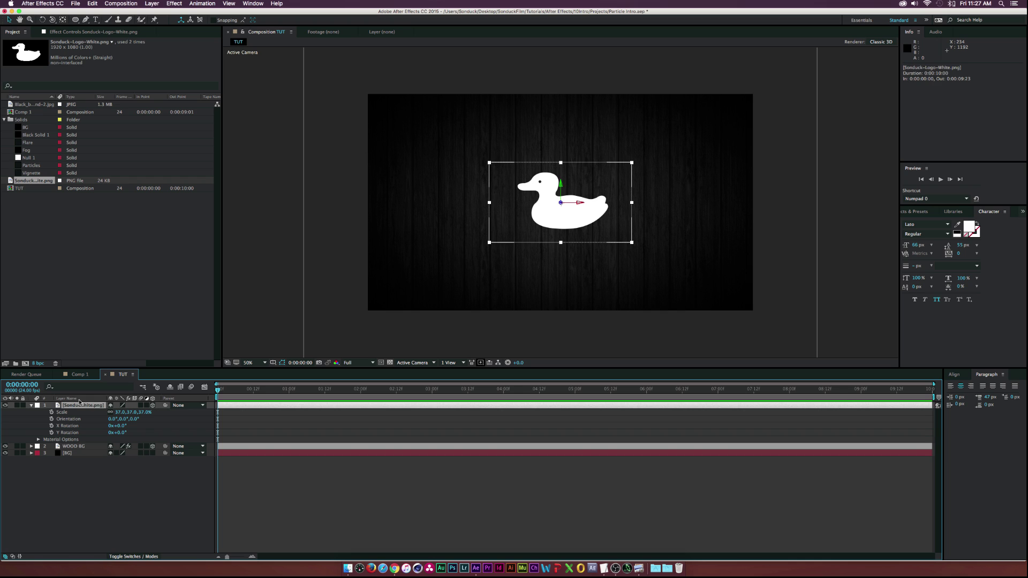
# Add the title text "Sonduck" just below the duck logo and centre it horizontally in the composition
pyautogui.click(96, 20)
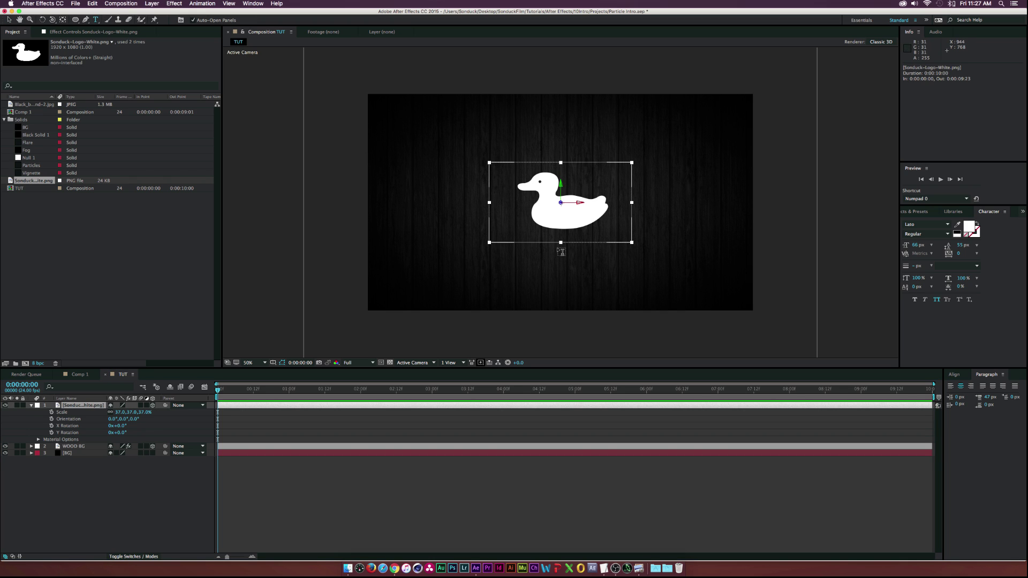
pyautogui.click(558, 245)
pyautogui.write('Sonduck')
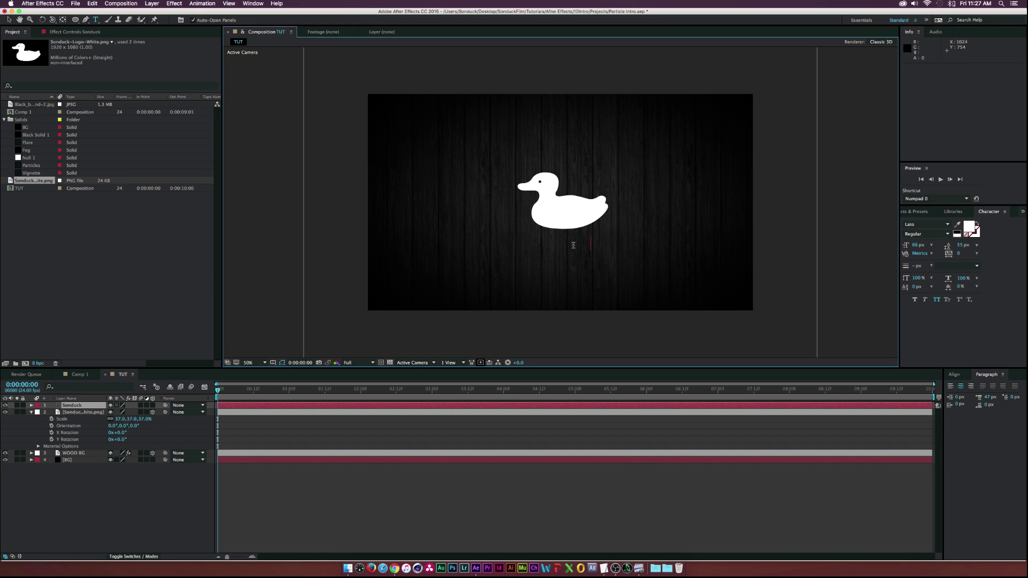
pyautogui.click(9, 20)
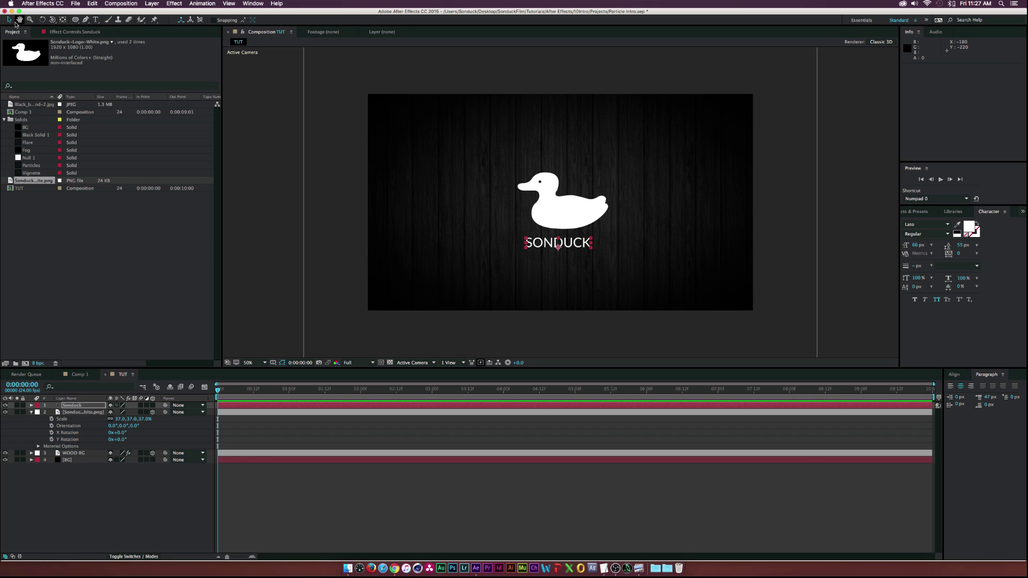
pyautogui.click(954, 374)
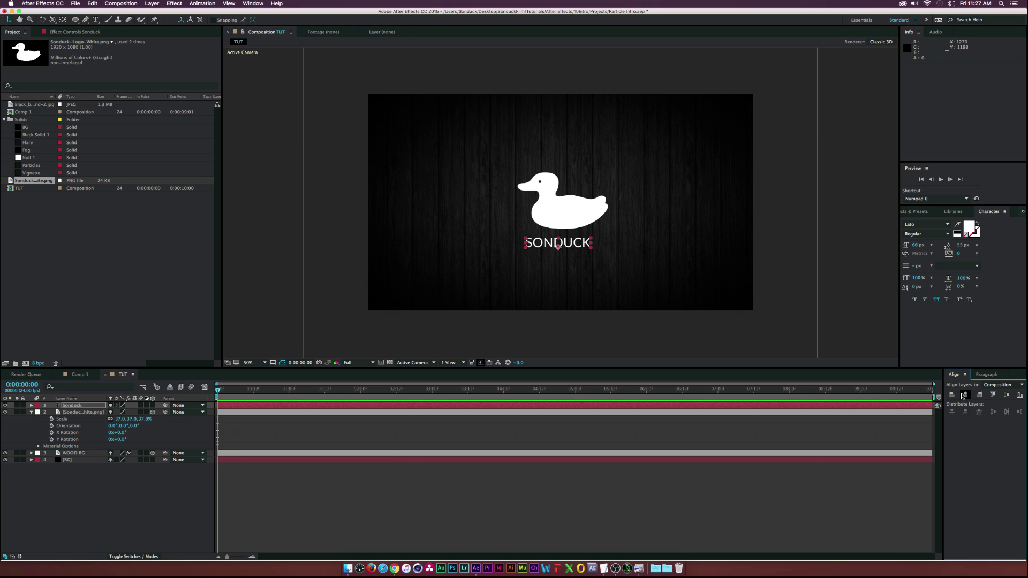
pyautogui.click(965, 395)
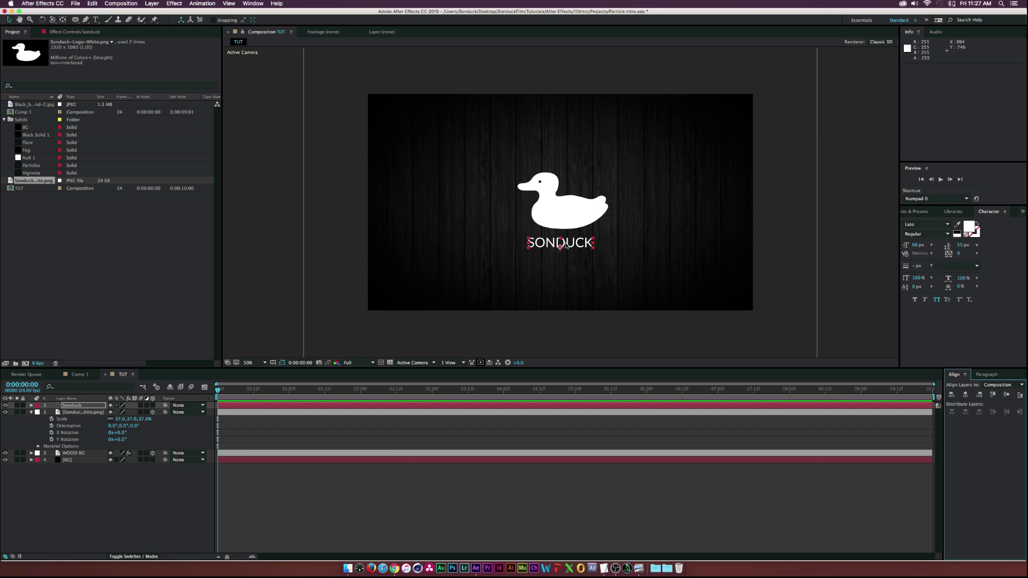
# Make the Sonduck text a 3D layer and collapse the duck logo layer's properties
pyautogui.click(250, 3)
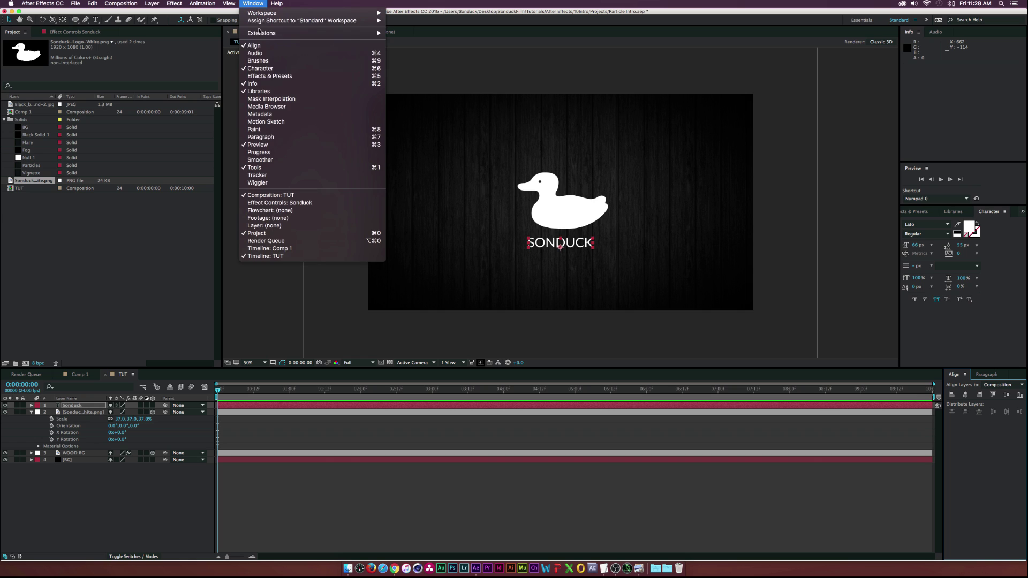
pyautogui.click(133, 490)
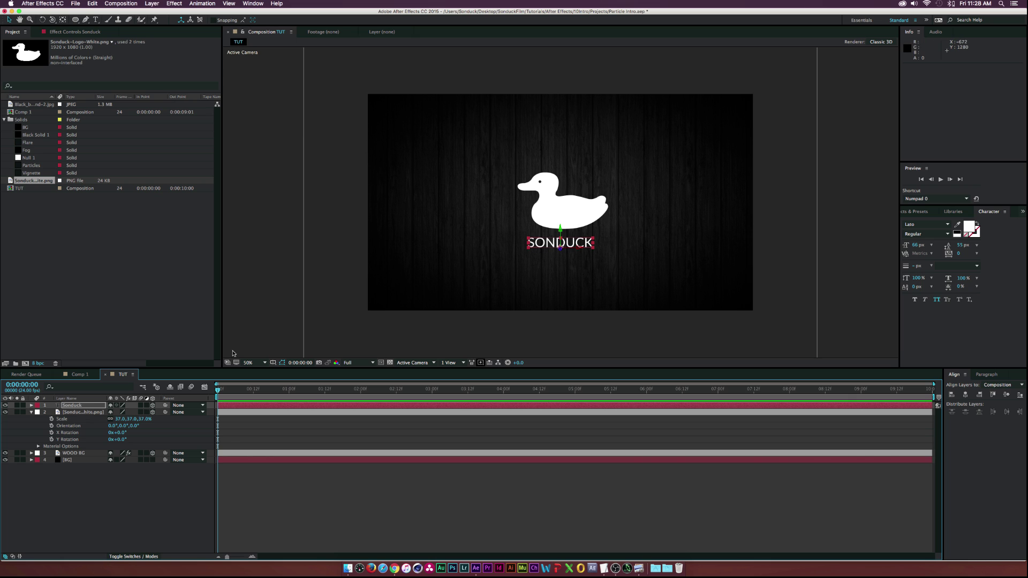
pyautogui.click(31, 412)
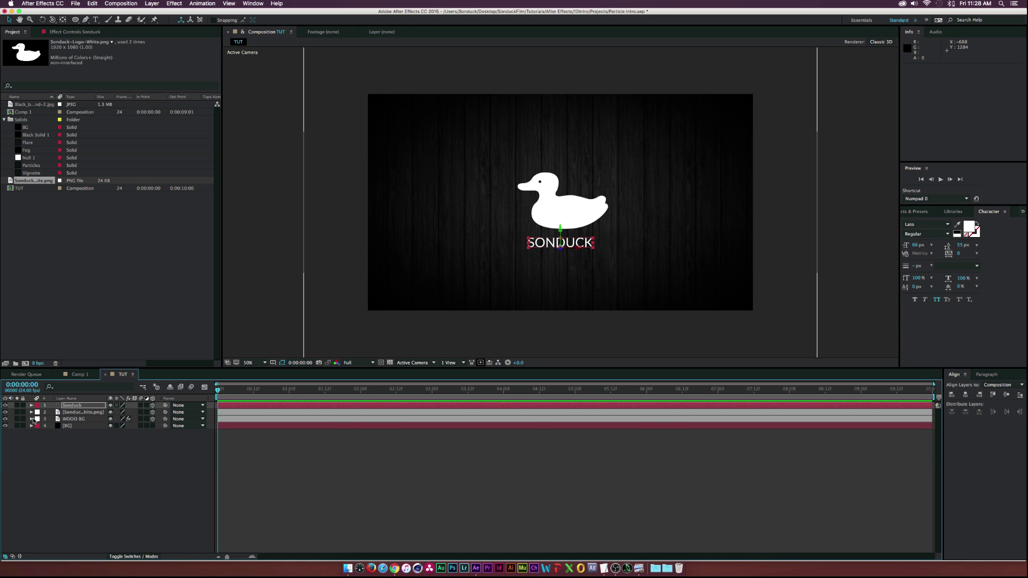
# Add a two-node camera with the 50mm preset to the composition
pyautogui.click(154, 3)
pyautogui.moveTo(161, 13)
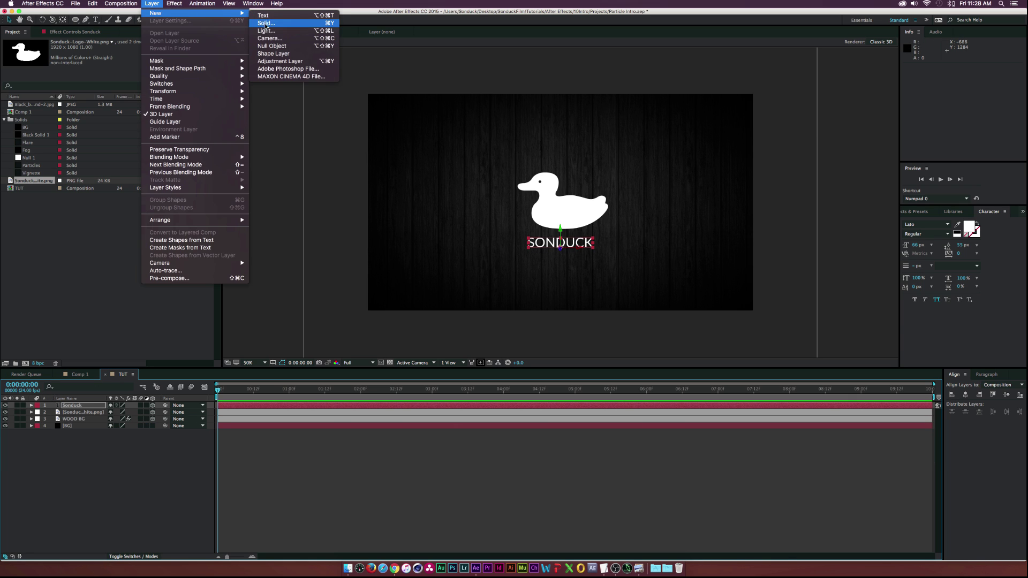
pyautogui.click(271, 40)
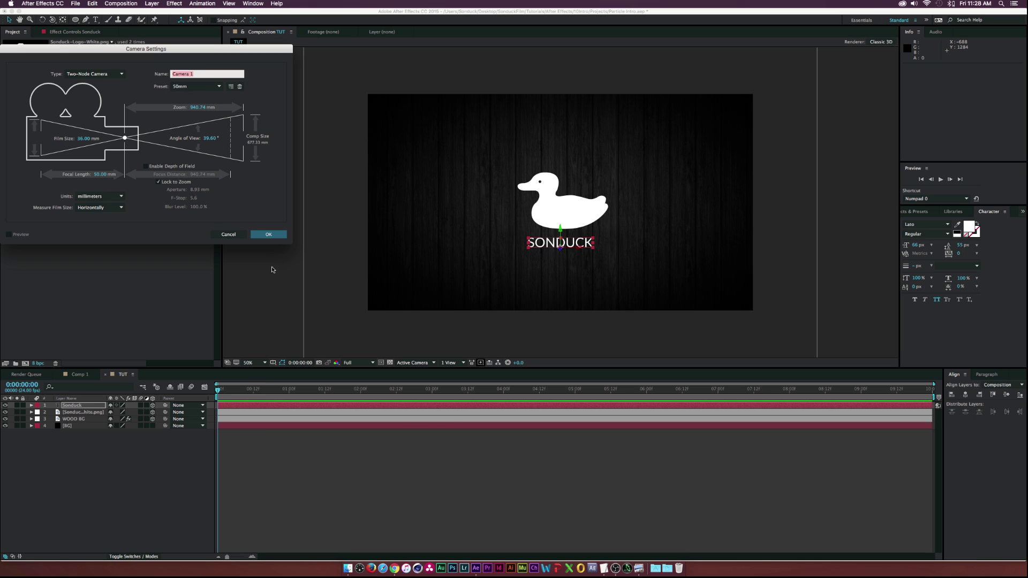
pyautogui.click(269, 234)
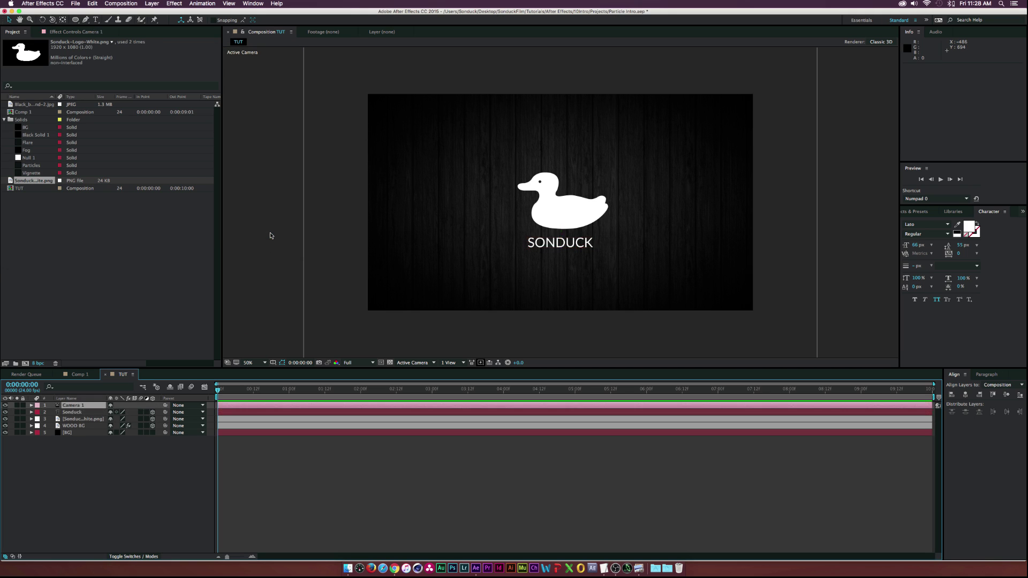
# Keyframe the camera's current position and place that keyframe at 5 seconds
pyautogui.click(78, 406)
pyautogui.click(32, 405)
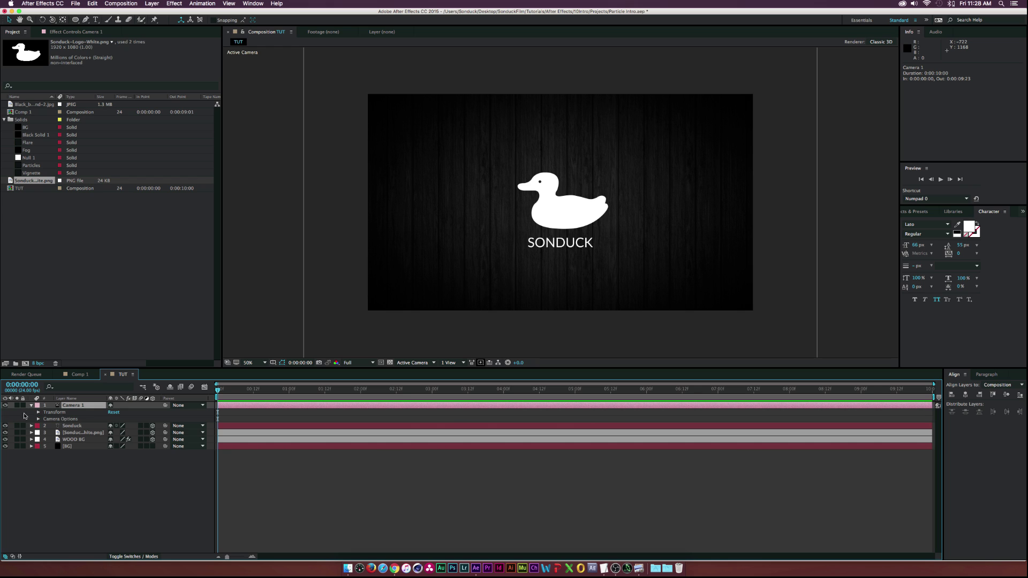
pyautogui.click(38, 413)
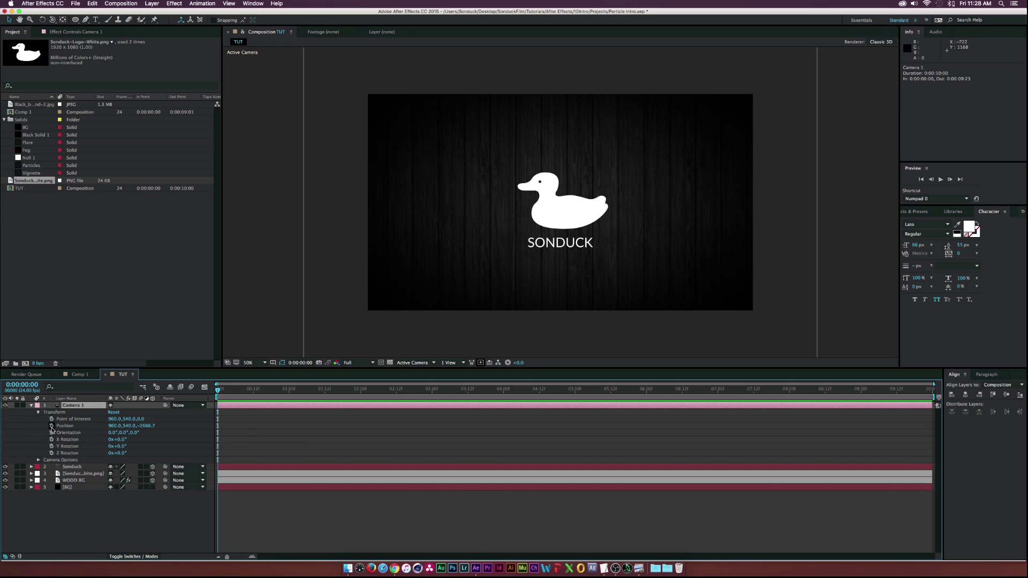
pyautogui.click(52, 426)
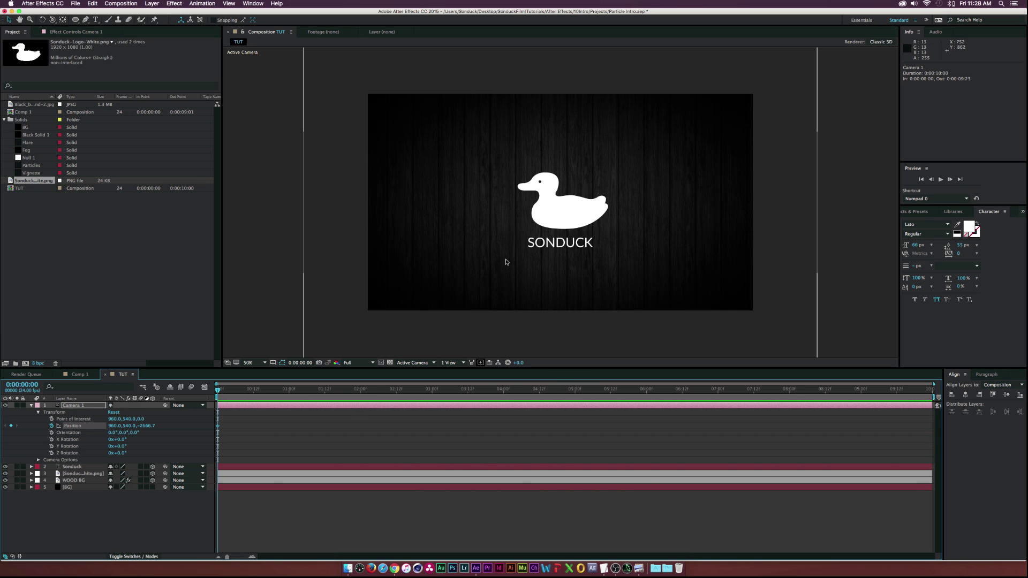
pyautogui.click(574, 391)
pyautogui.moveTo(217, 427); pyautogui.dragTo(574, 426)
# Orbit the camera at 0 seconds to a low tilted view, with its position at about 927.7, 2458.2, -1852.1
pyautogui.moveTo(225, 387); pyautogui.dragTo(209, 392)
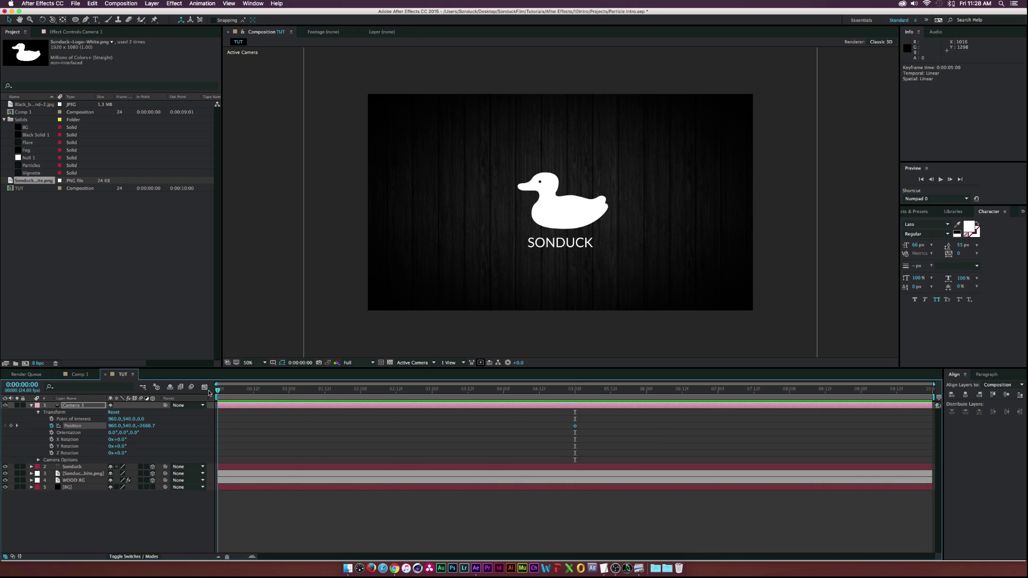
pyautogui.moveTo(53, 19); pyautogui.dragTo(98, 30)
pyautogui.moveTo(543, 225); pyautogui.dragTo(553, 177)
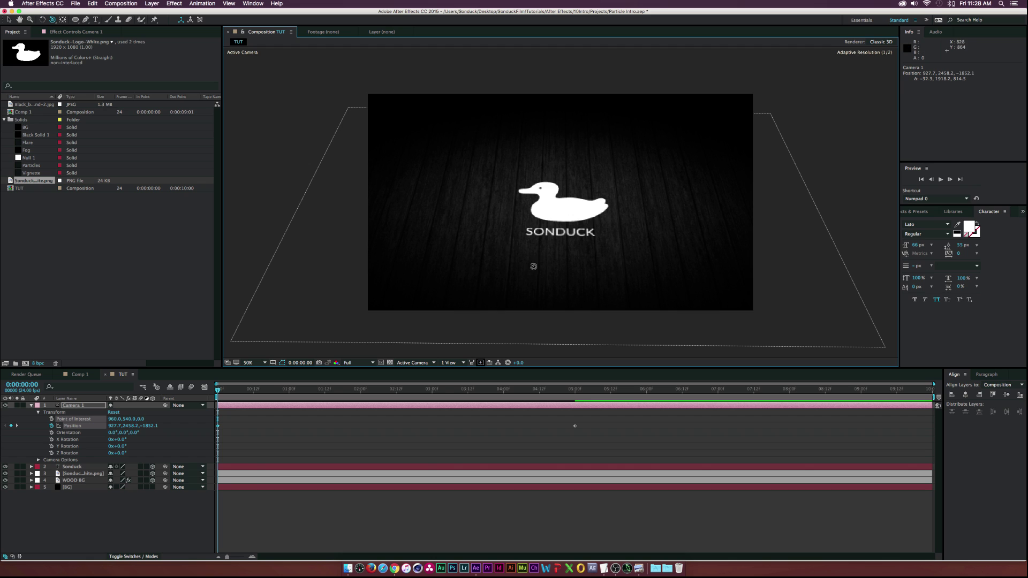
# Move the Sonduck text and duck logo layers off the wood background to a Z position of -170
pyautogui.click(68, 466)
pyautogui.keyDown('shift'); pyautogui.click(69, 475); pyautogui.keyUp('shift')
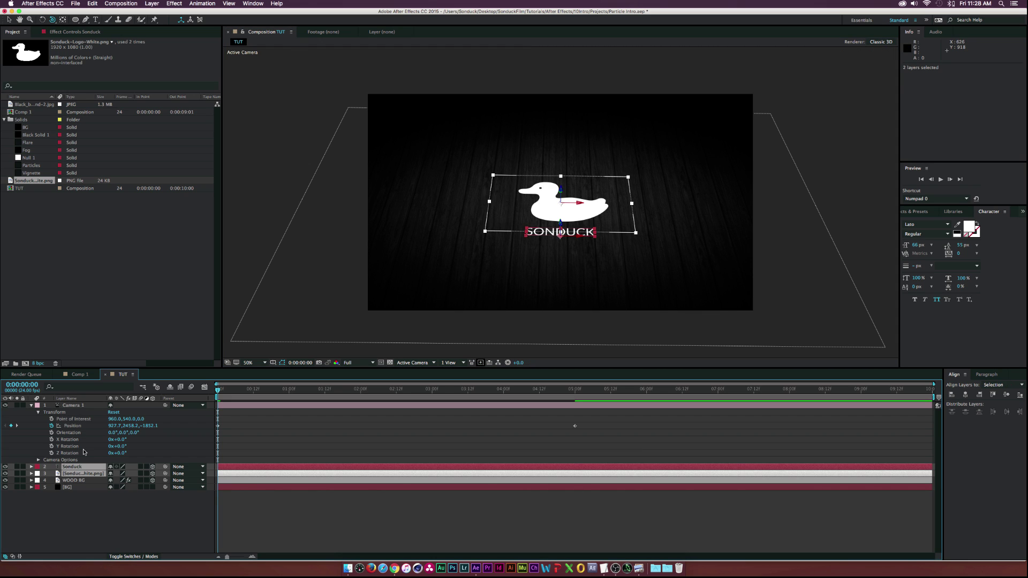
pyautogui.press('p')
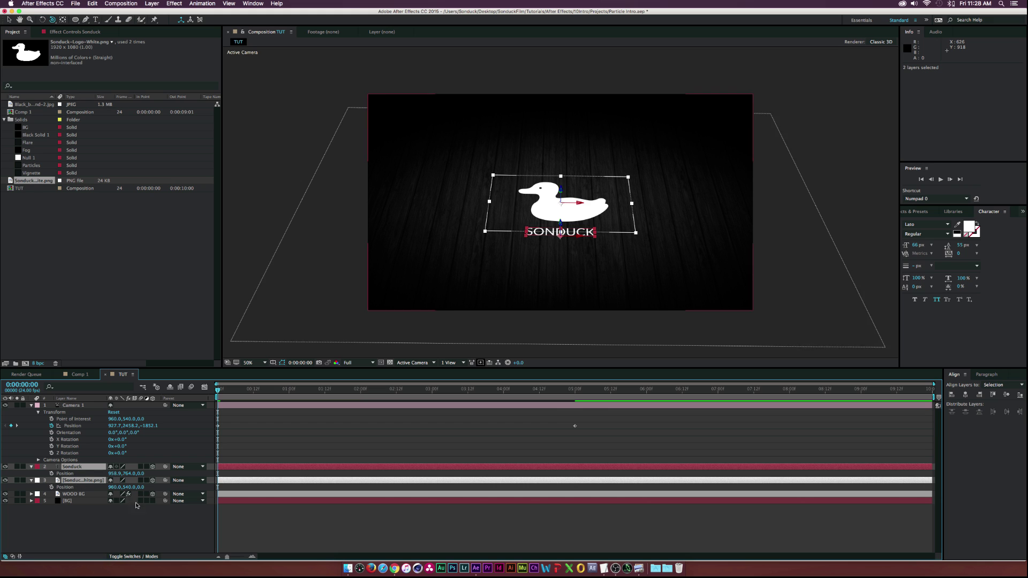
pyautogui.moveTo(142, 474); pyautogui.dragTo(75, 477)
pyautogui.moveTo(228, 394); pyautogui.dragTo(286, 432)
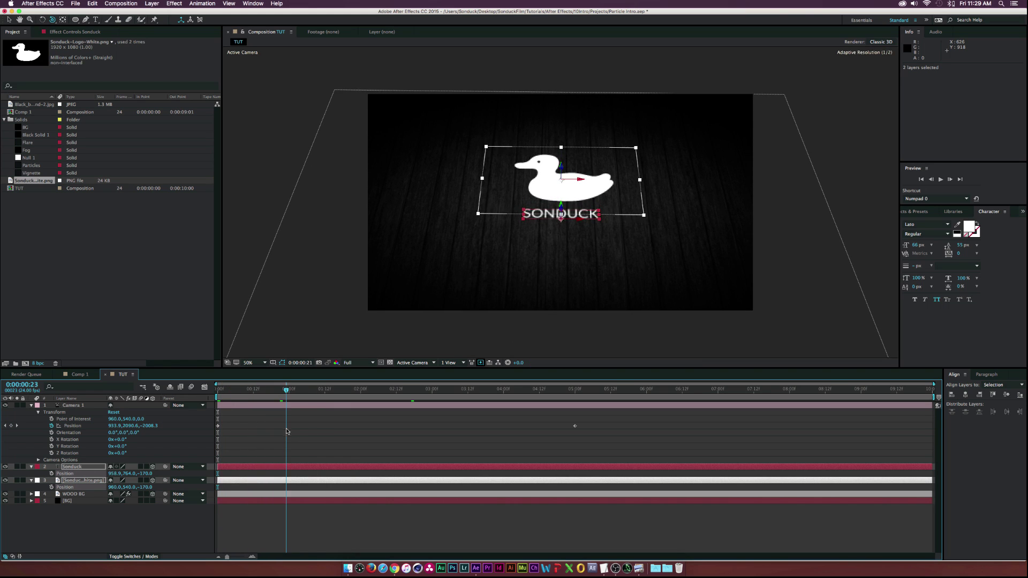
# Apply Gaussian Blur to the WOOD BG layer with a blurriness of about 6.5 and repeated edge pixels
pyautogui.click(73, 494)
pyautogui.click(175, 3)
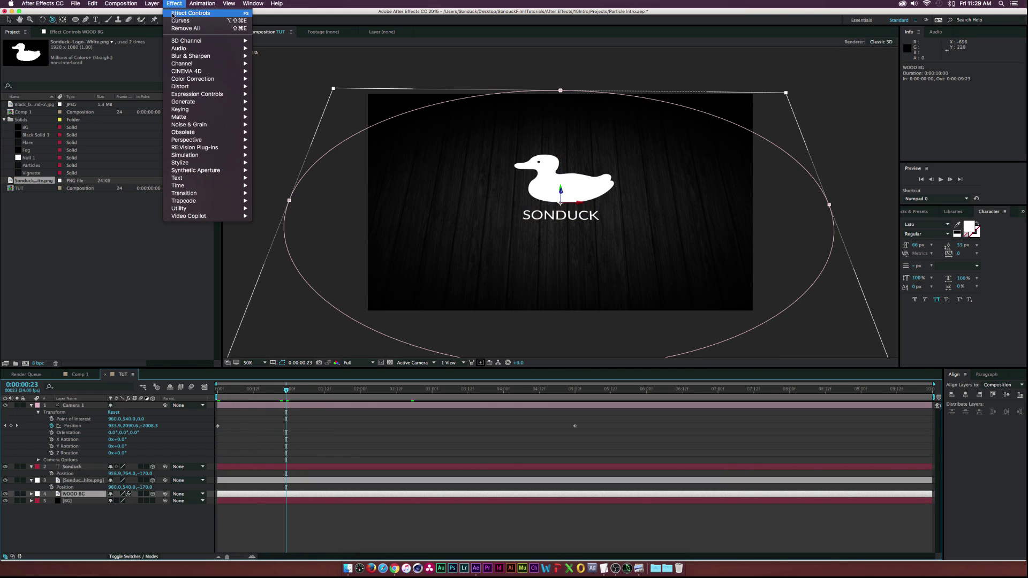
pyautogui.moveTo(214, 56)
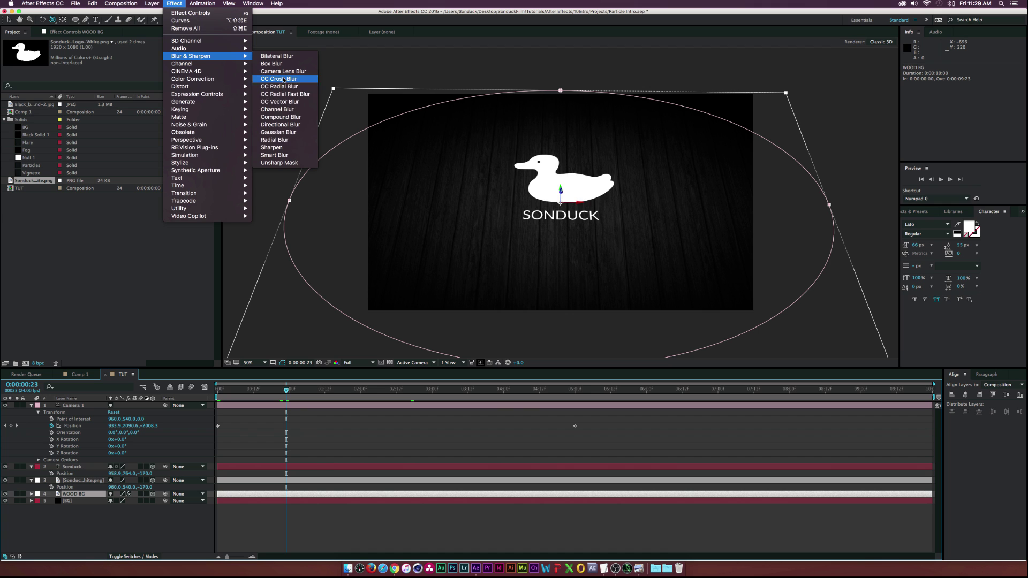
pyautogui.click(278, 132)
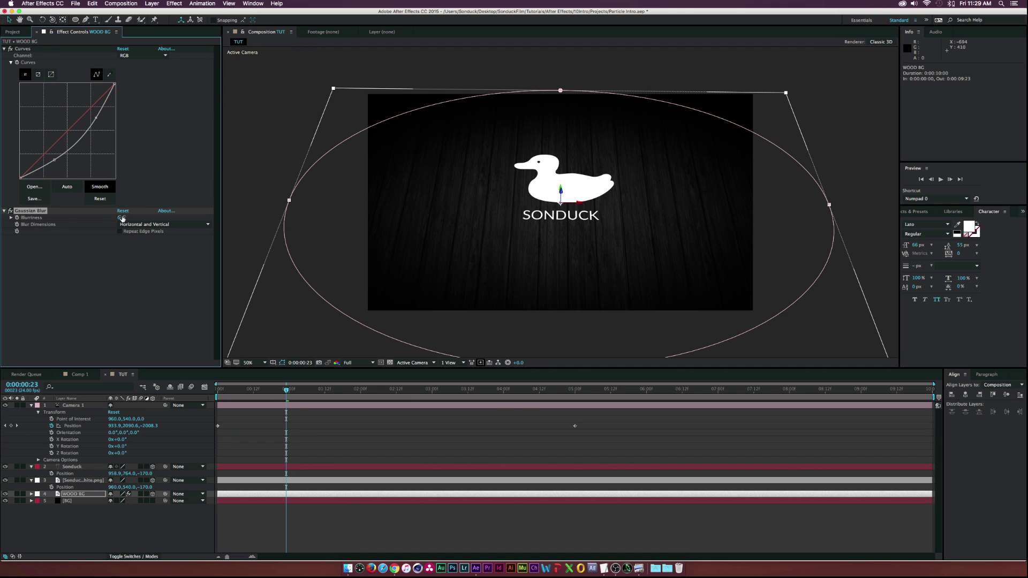
pyautogui.moveTo(127, 218); pyautogui.dragTo(198, 222)
pyautogui.click(113, 216)
pyautogui.moveTo(122, 218); pyautogui.dragTo(100, 217)
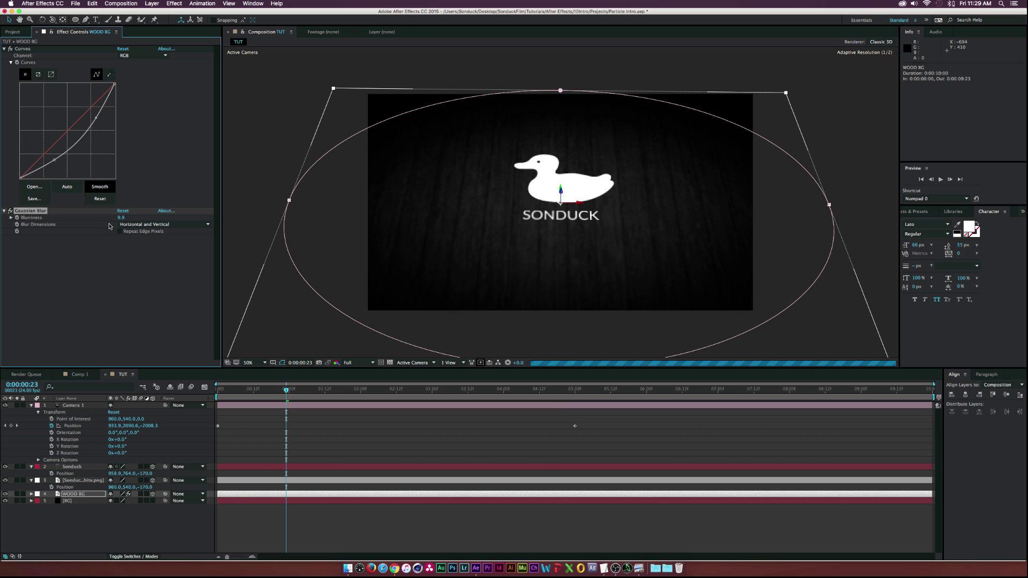
pyautogui.moveTo(121, 218); pyautogui.dragTo(108, 218)
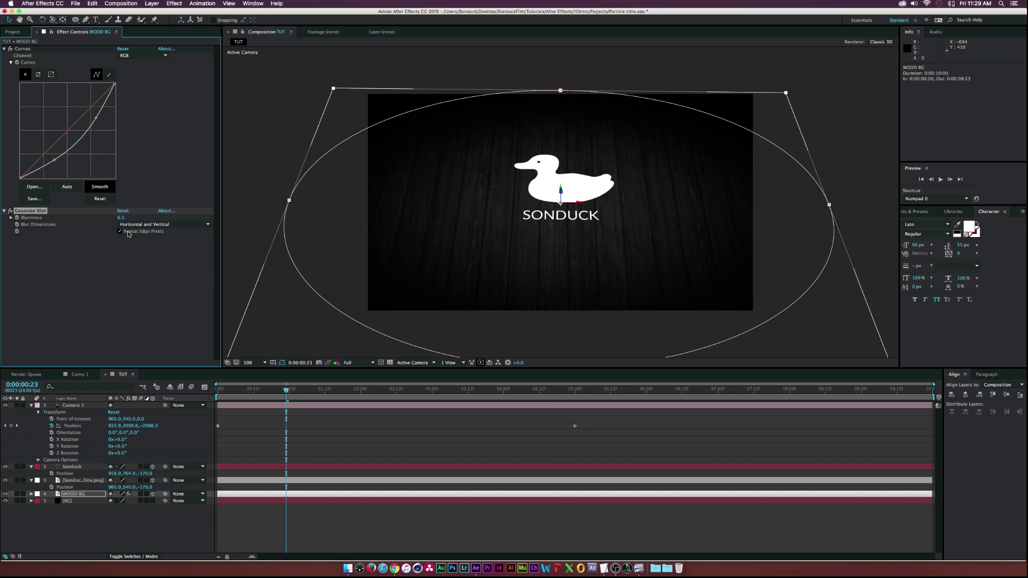
pyautogui.moveTo(304, 393); pyautogui.dragTo(465, 407)
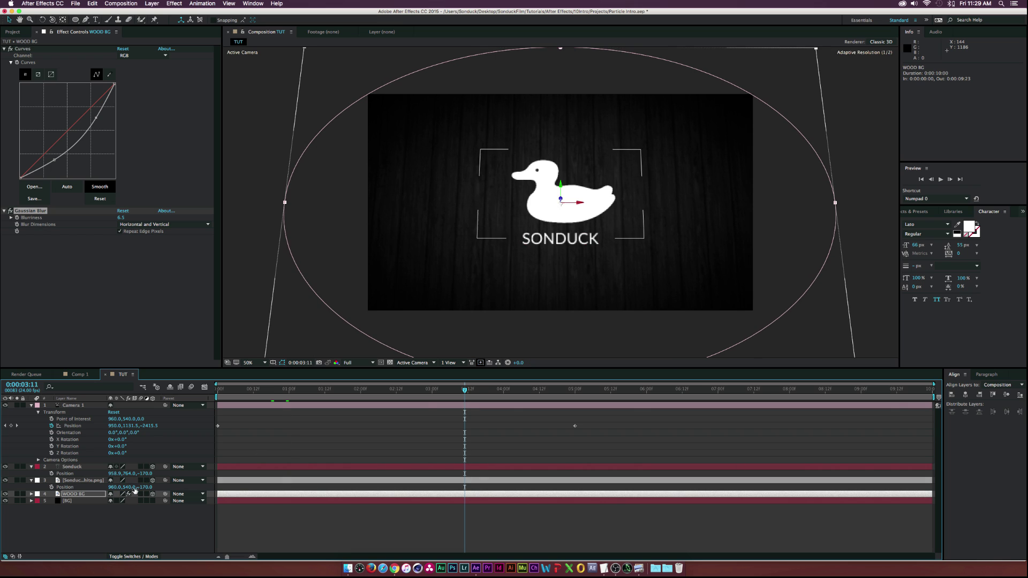
# Add a null object to the composition with no other layer selected
pyautogui.click(124, 534)
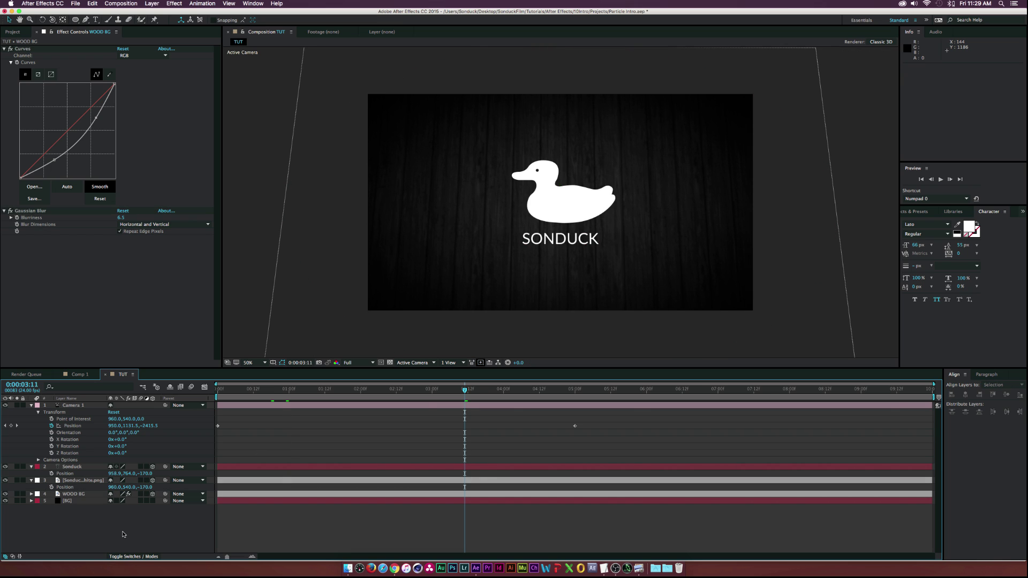
pyautogui.click(148, 3)
pyautogui.moveTo(173, 13)
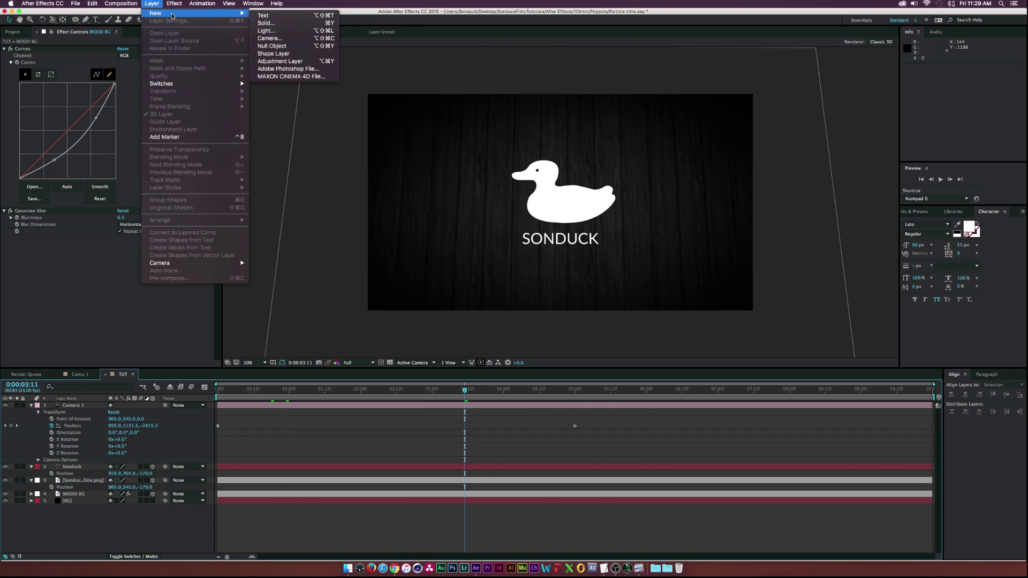
pyautogui.click(286, 45)
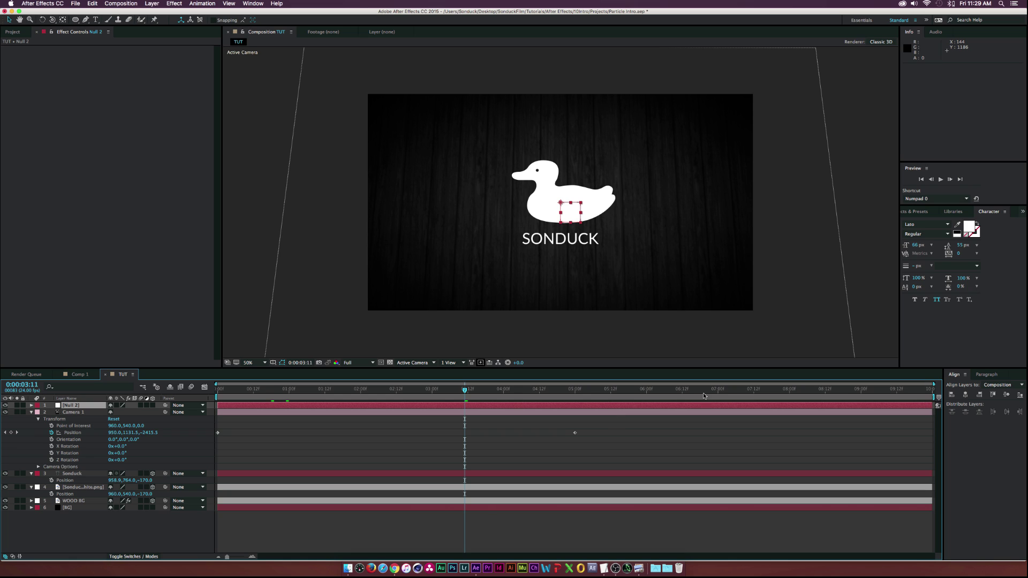
# Orbit the camera at 9 seconds to a position of about 892.9, 1275, -2562.3 and preview the move from the start
pyautogui.moveTo(704, 395); pyautogui.dragTo(862, 404)
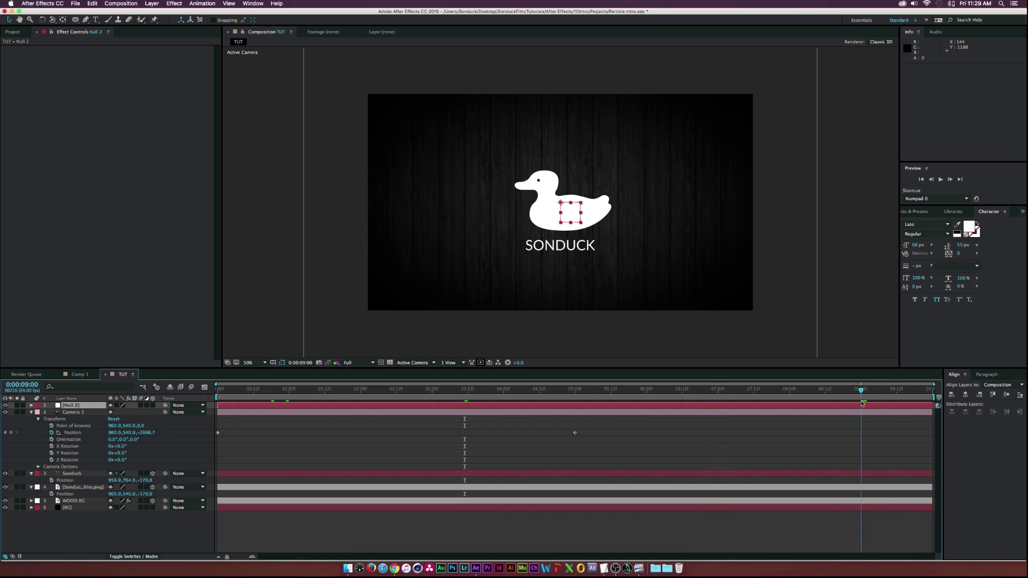
pyautogui.click(75, 413)
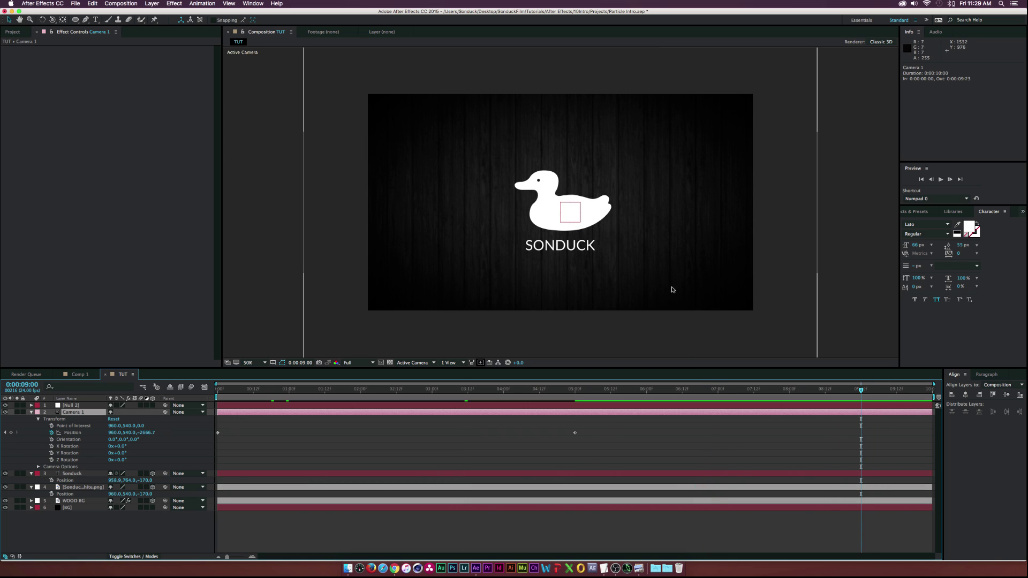
pyautogui.press('c')
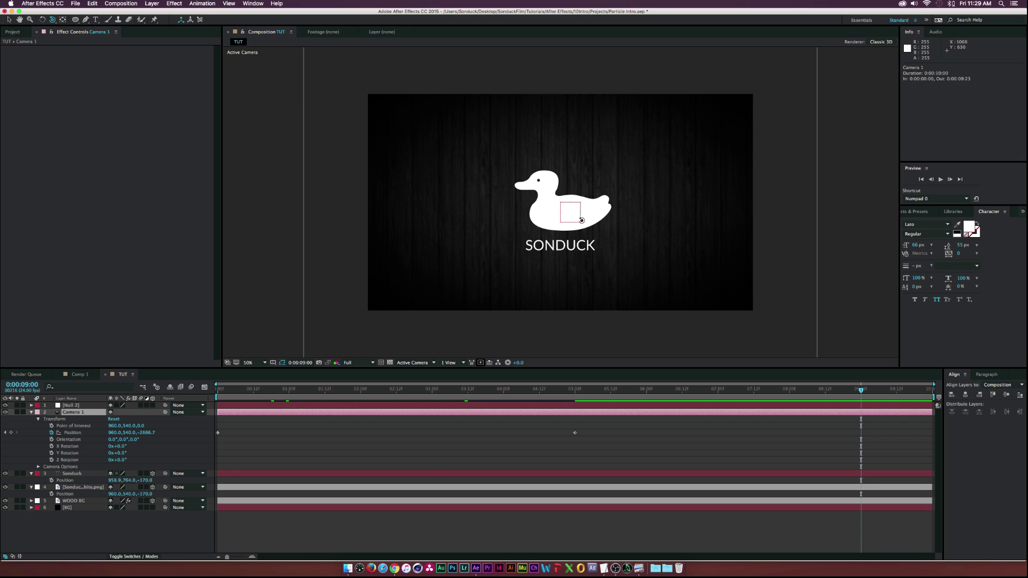
pyautogui.moveTo(648, 243); pyautogui.dragTo(583, 208)
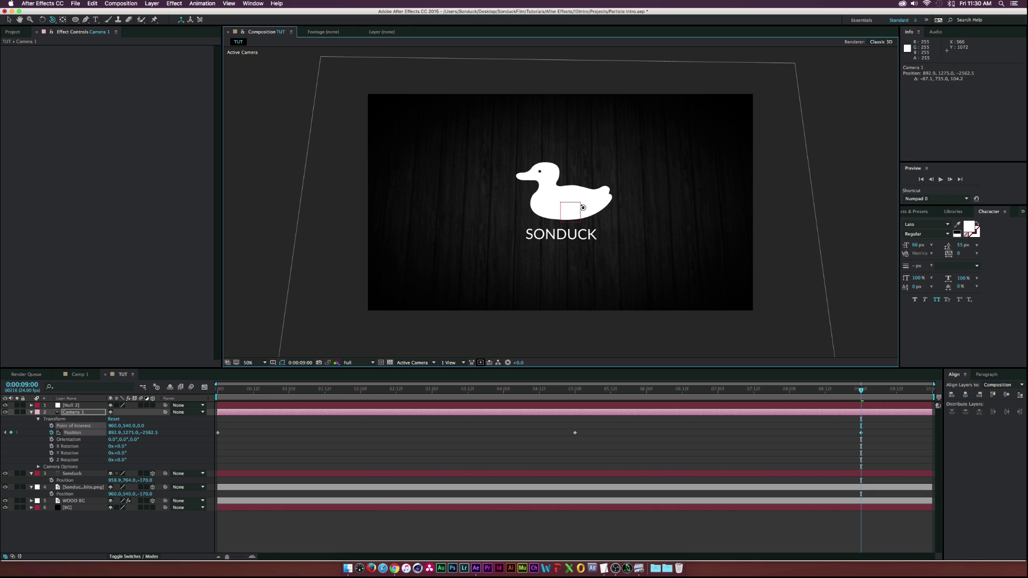
pyautogui.click(217, 391)
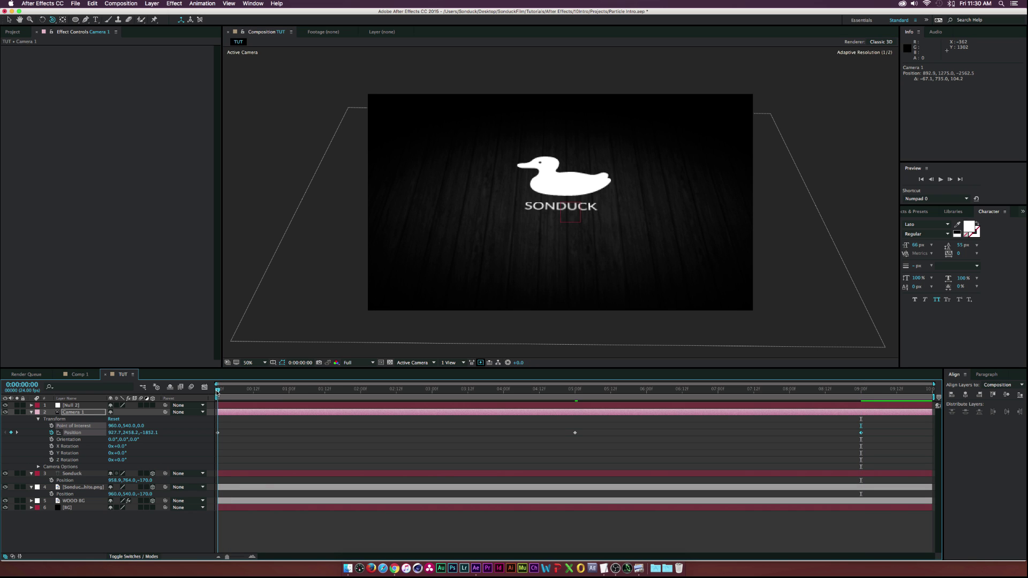
pyautogui.press('space')
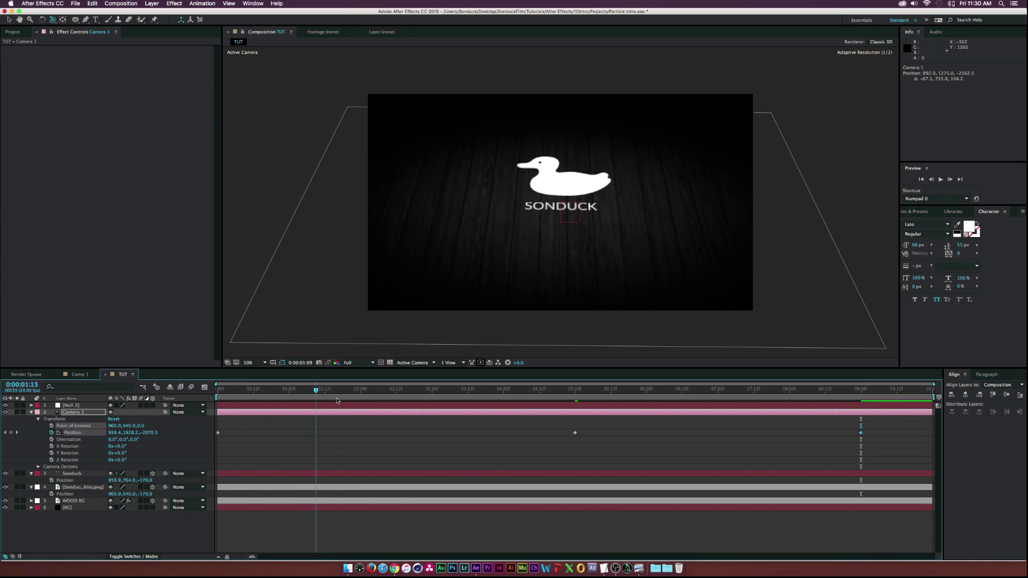
pyautogui.press('space')
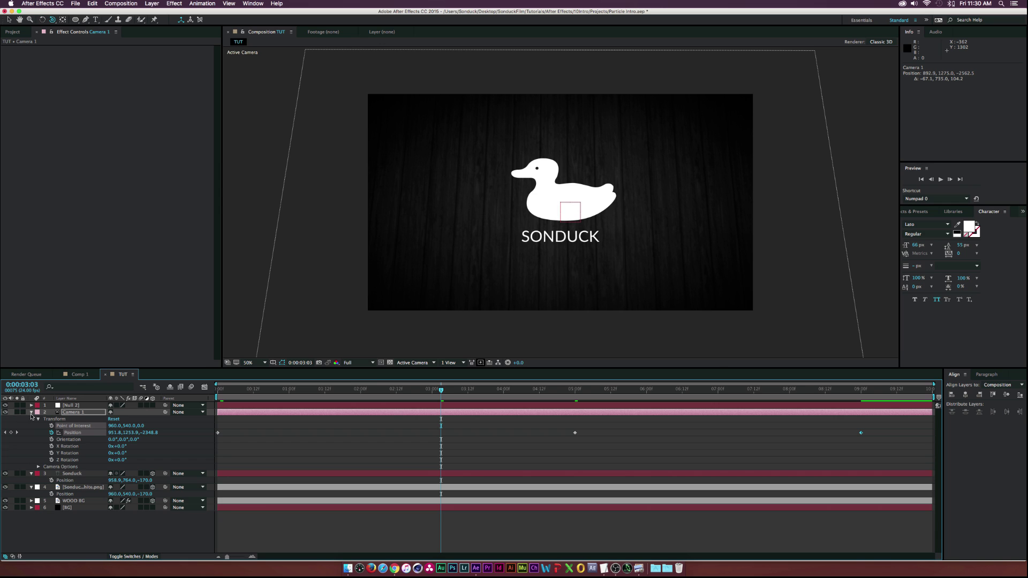
# Collapse the camera's properties and add a full-composition black solid named Particle 1
pyautogui.click(31, 412)
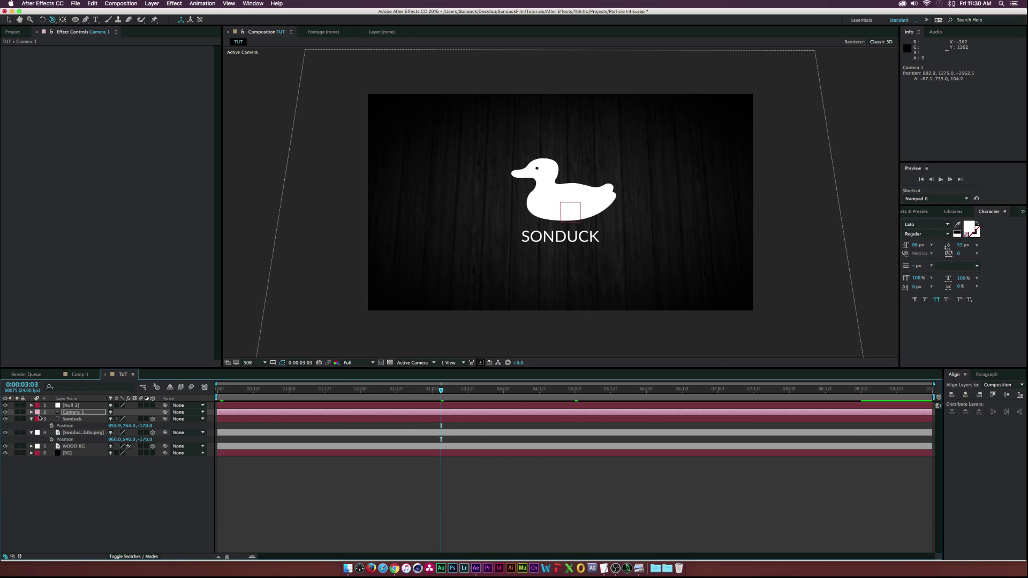
pyautogui.click(152, 3)
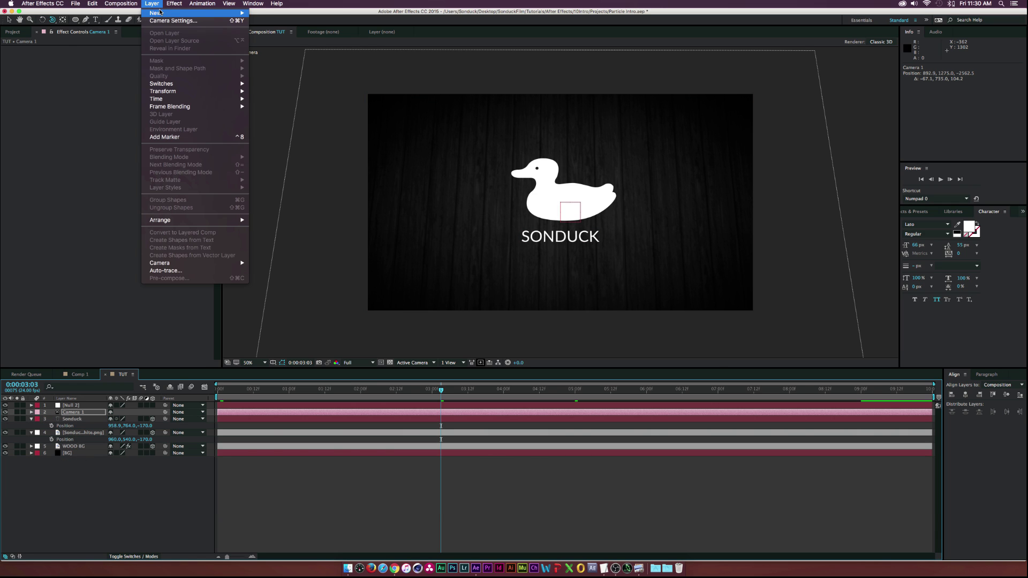
pyautogui.moveTo(176, 20)
pyautogui.click(272, 24)
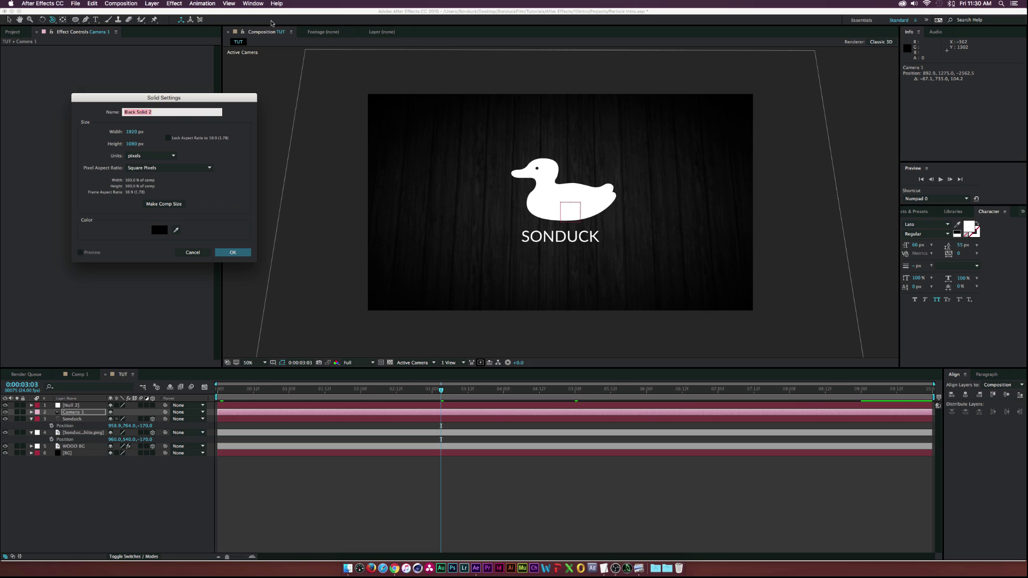
pyautogui.write('Particle 1')
pyautogui.click(232, 252)
# Apply the CC Particle World simulation effect to the Particle 1 layer
pyautogui.moveTo(72, 411); pyautogui.dragTo(70, 413)
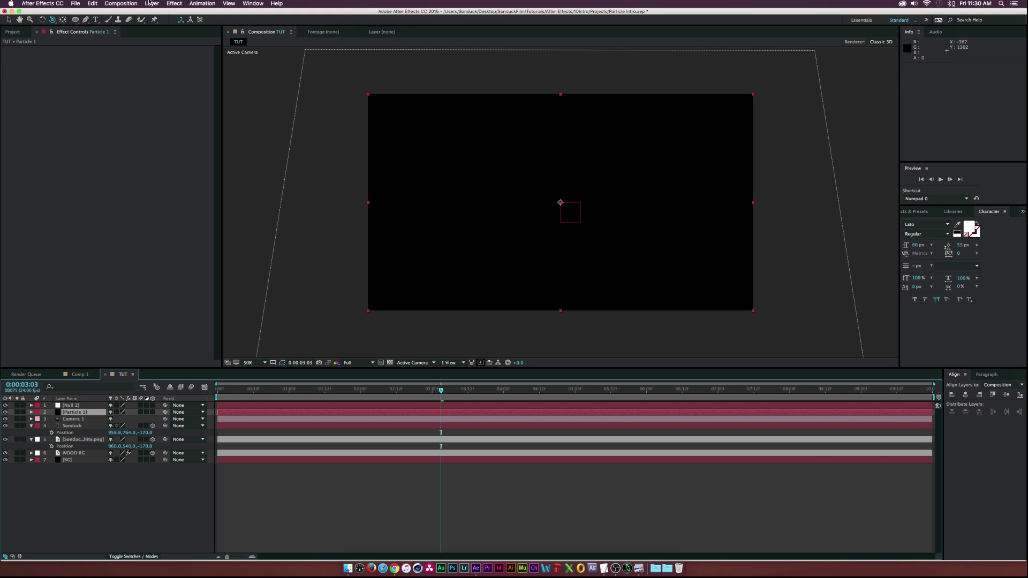
pyautogui.click(173, 3)
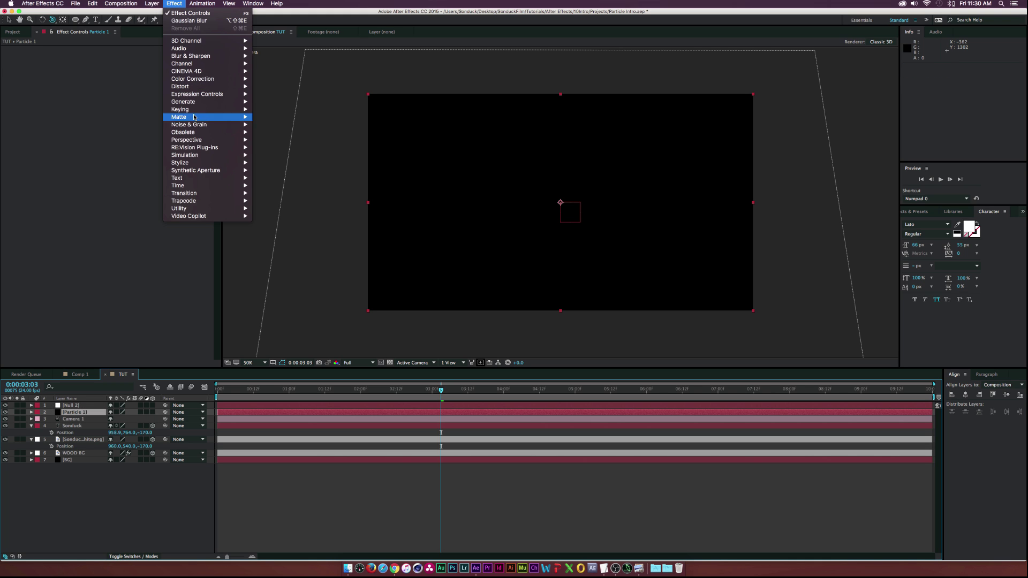
pyautogui.moveTo(193, 157)
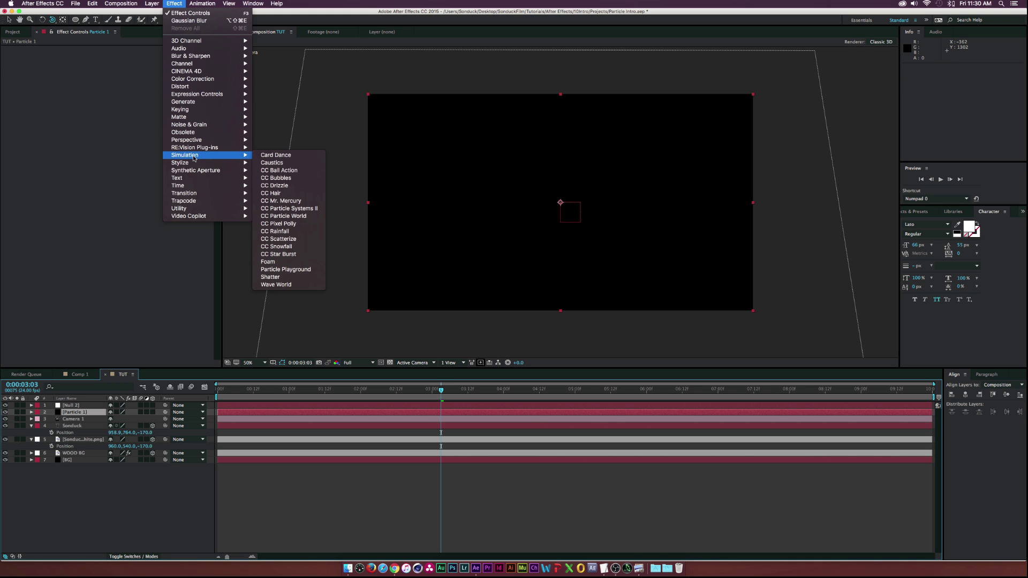
pyautogui.click(279, 217)
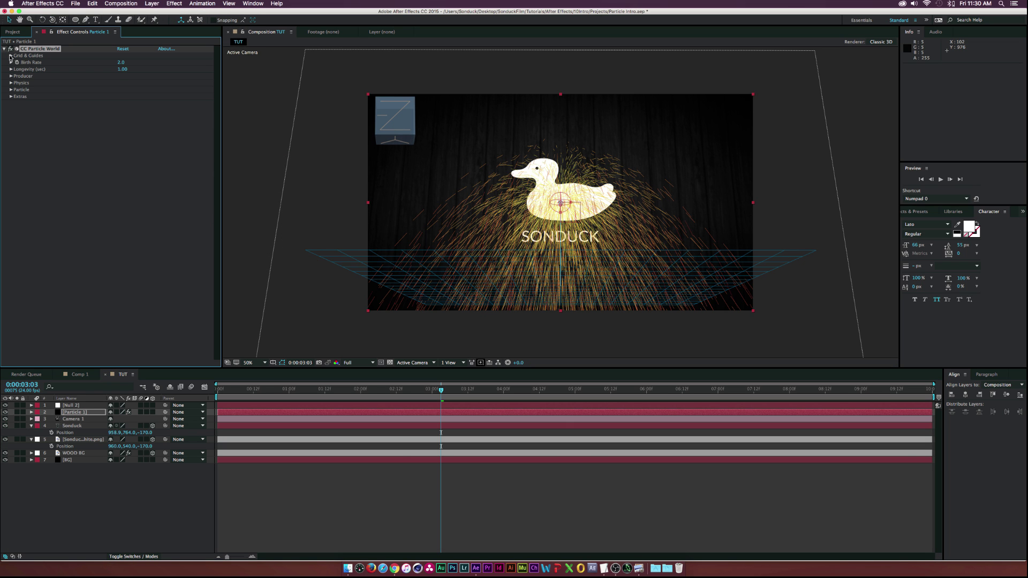
# Turn off the Position, Radius and Horizon guides and turn on Motion Path in the particle effect's Grid & Guides
pyautogui.click(10, 55)
pyautogui.click(120, 70)
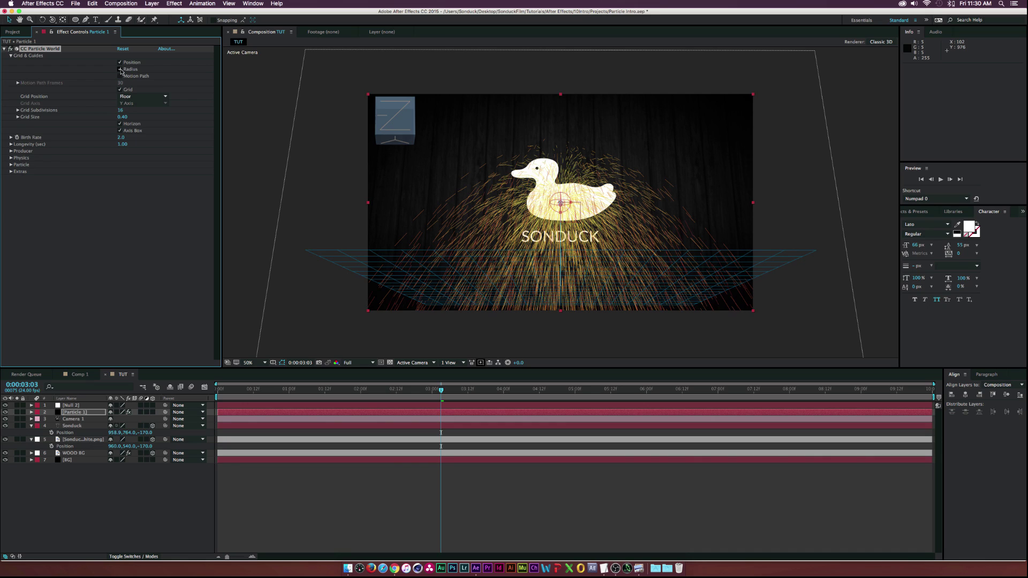
pyautogui.click(120, 62)
pyautogui.click(120, 130)
pyautogui.click(118, 132)
pyautogui.click(119, 132)
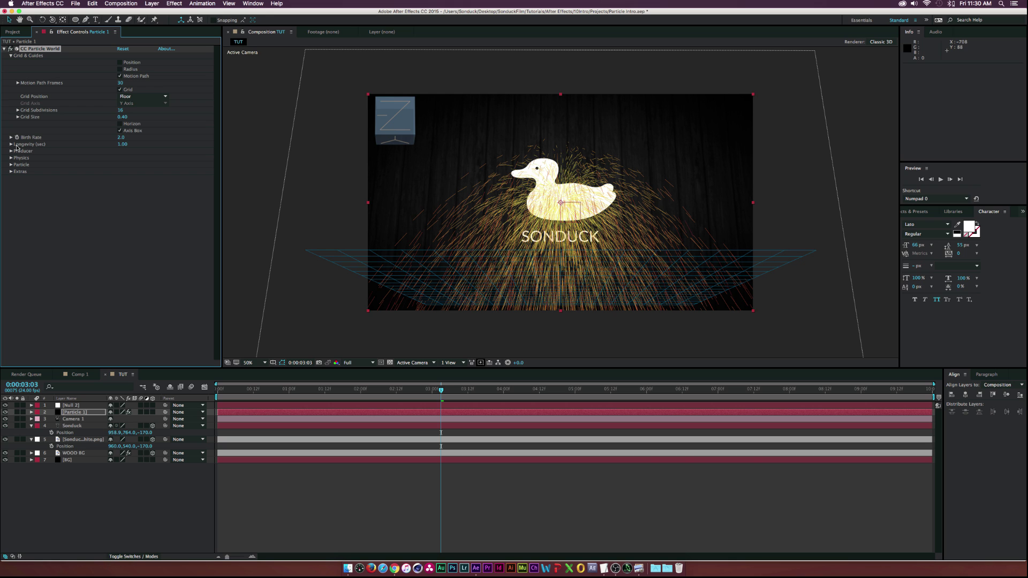
# Set the particle effect's Birth Rate to 12 and Longevity to 0.88 seconds
pyautogui.click(119, 138)
pyautogui.press('Return')
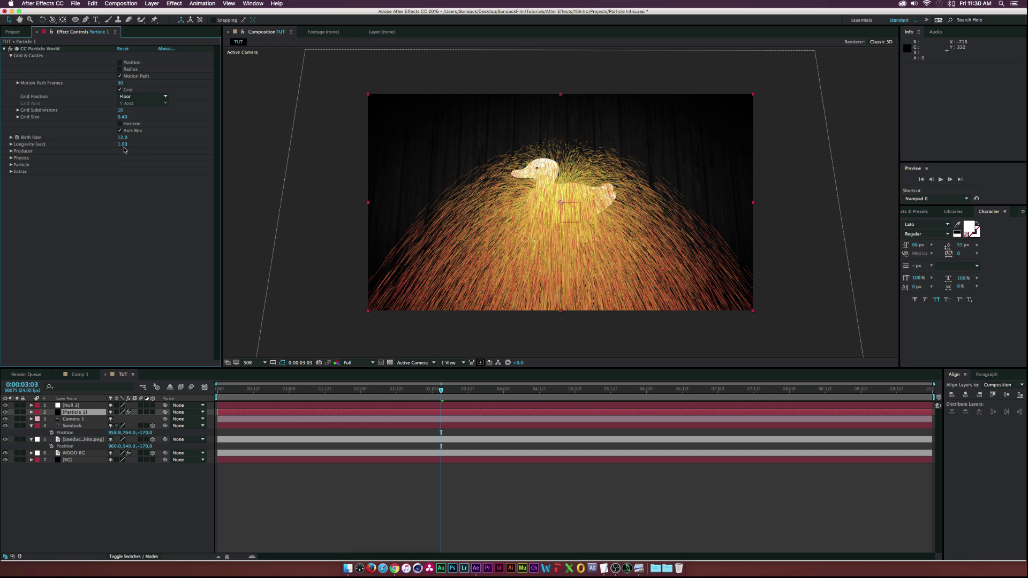
pyautogui.moveTo(122, 144); pyautogui.dragTo(119, 147)
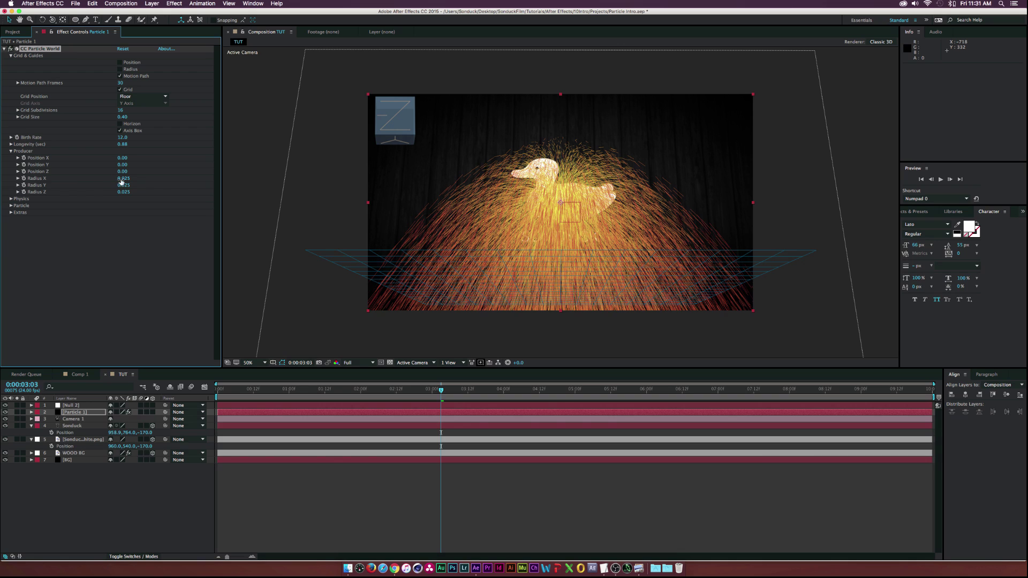
# Set the particle producer's Radius X to 0.010, Radius Y to 0 and Radius Z to 0.010
pyautogui.click(122, 179)
pyautogui.press('BackSpace')
pyautogui.press('Return')
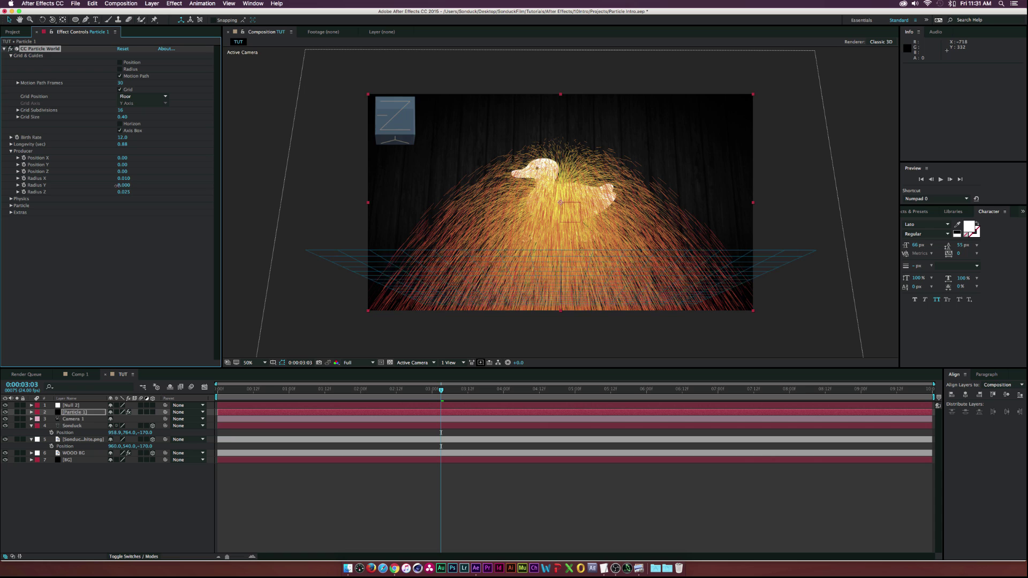
pyautogui.moveTo(123, 185); pyautogui.dragTo(114, 187)
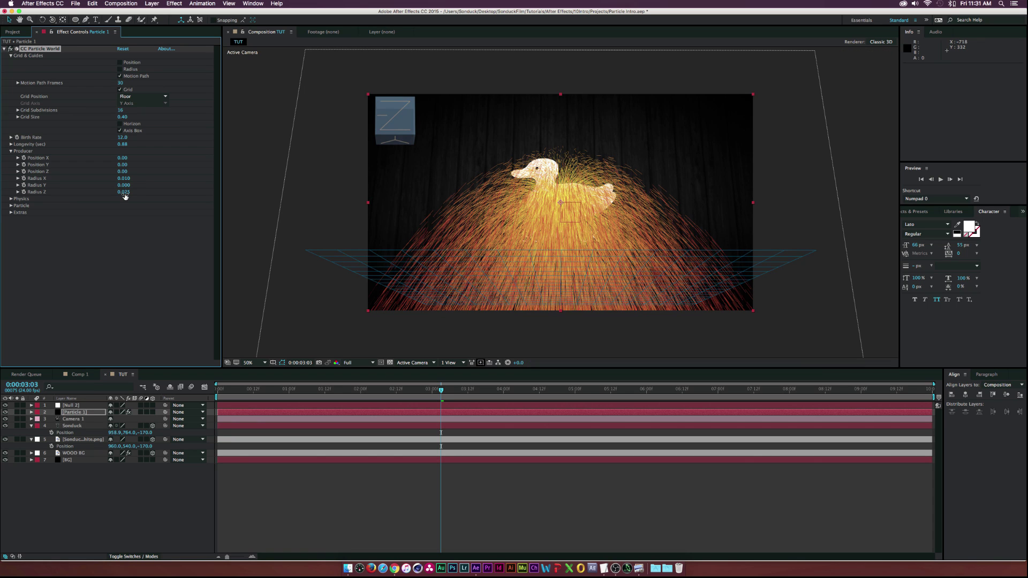
pyautogui.click(123, 192)
pyautogui.press('BackSpace')
pyautogui.click(162, 234)
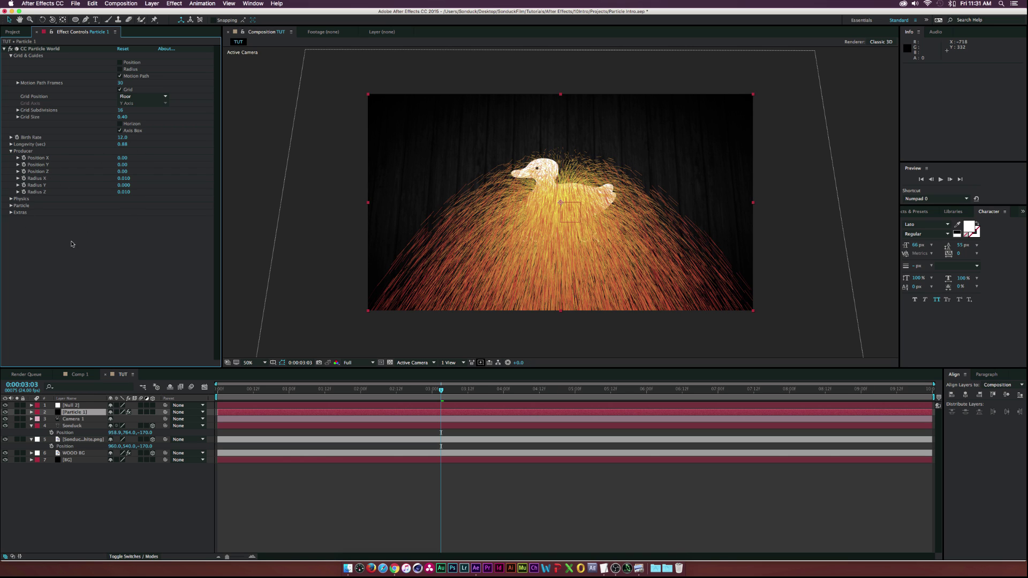
# Set the particle physics animation to Jet Sideways with Velocity 0 and Gravity 0
pyautogui.click(10, 199)
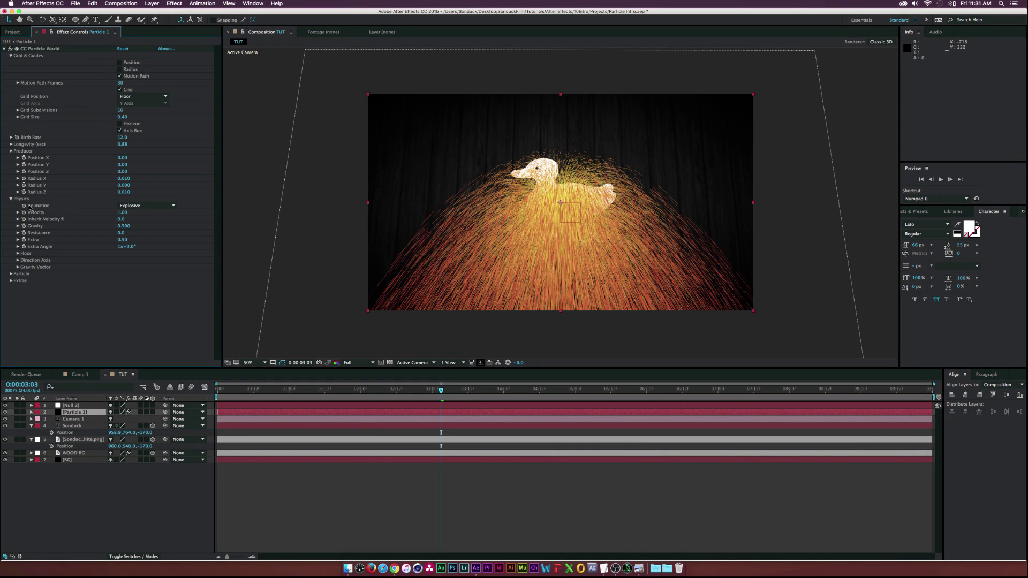
pyautogui.click(125, 206)
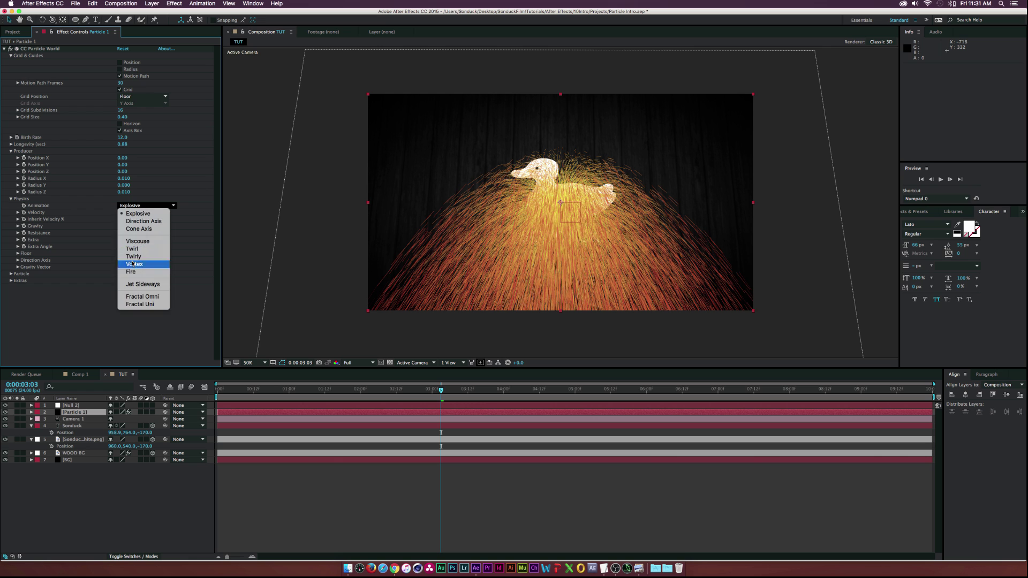
pyautogui.click(134, 285)
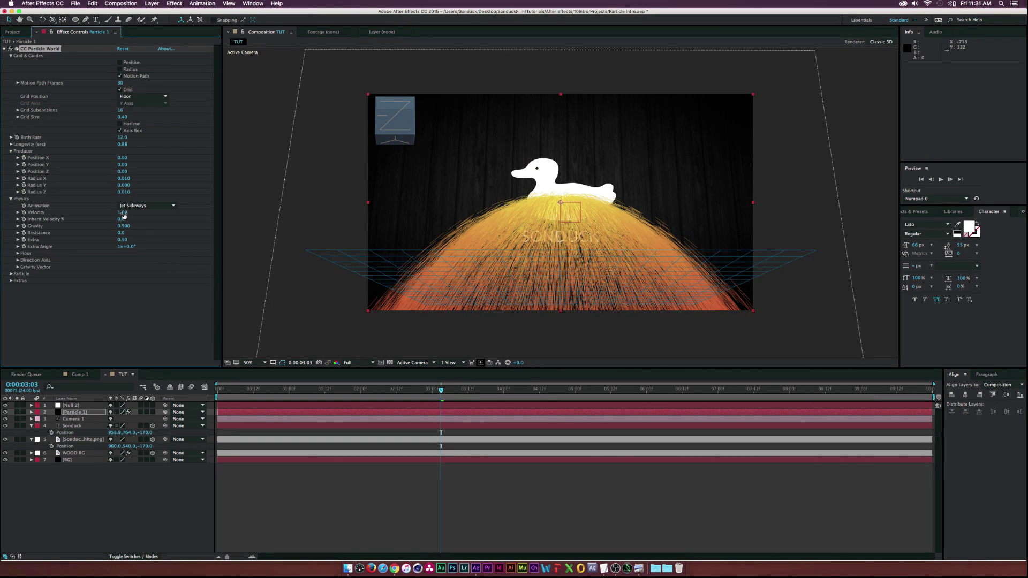
pyautogui.moveTo(75, 212); pyautogui.dragTo(66, 213)
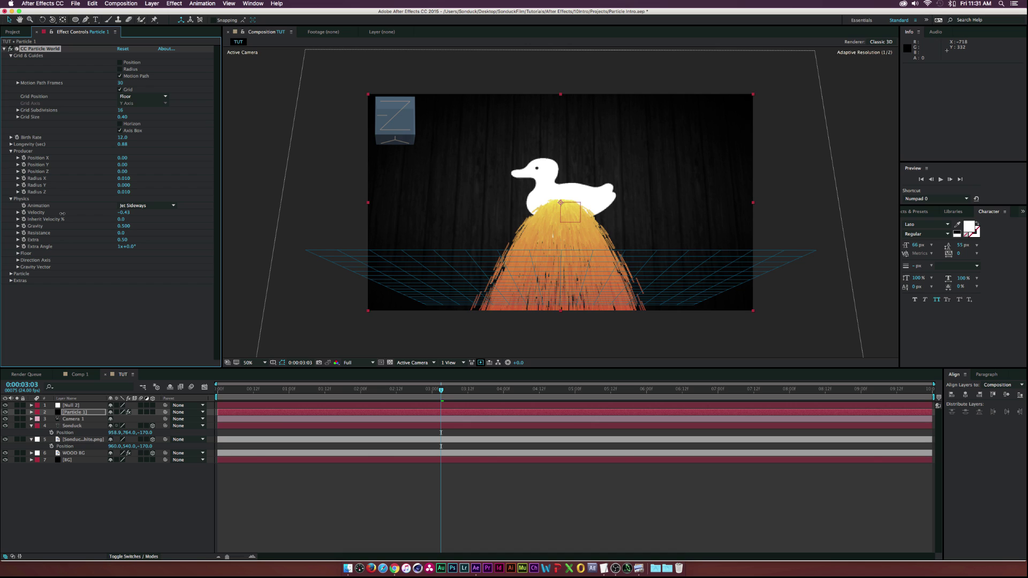
pyautogui.click(125, 213)
pyautogui.write('0')
pyautogui.press('Return')
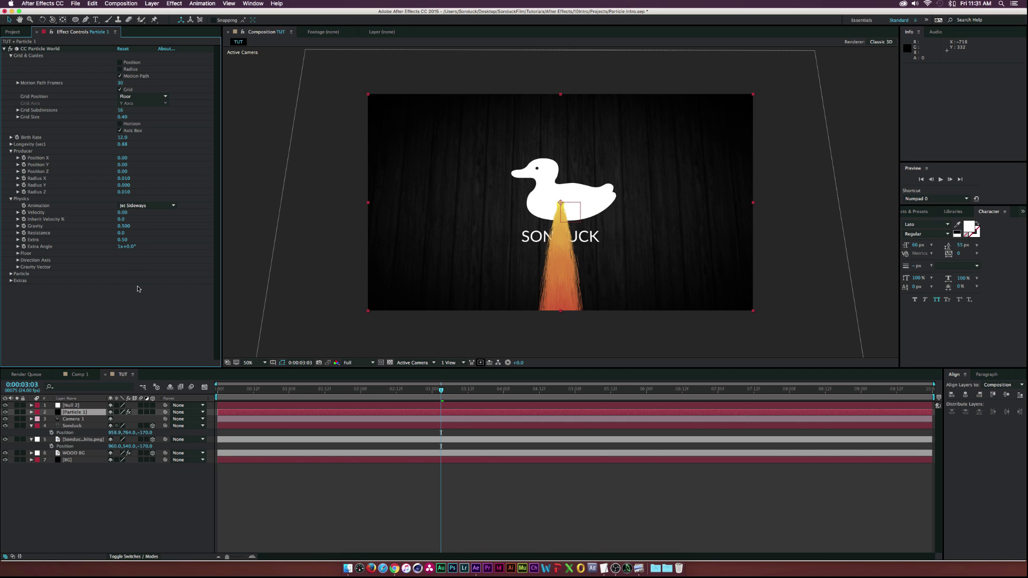
pyautogui.click(120, 225)
pyautogui.write('0.50')
pyautogui.press('Return')
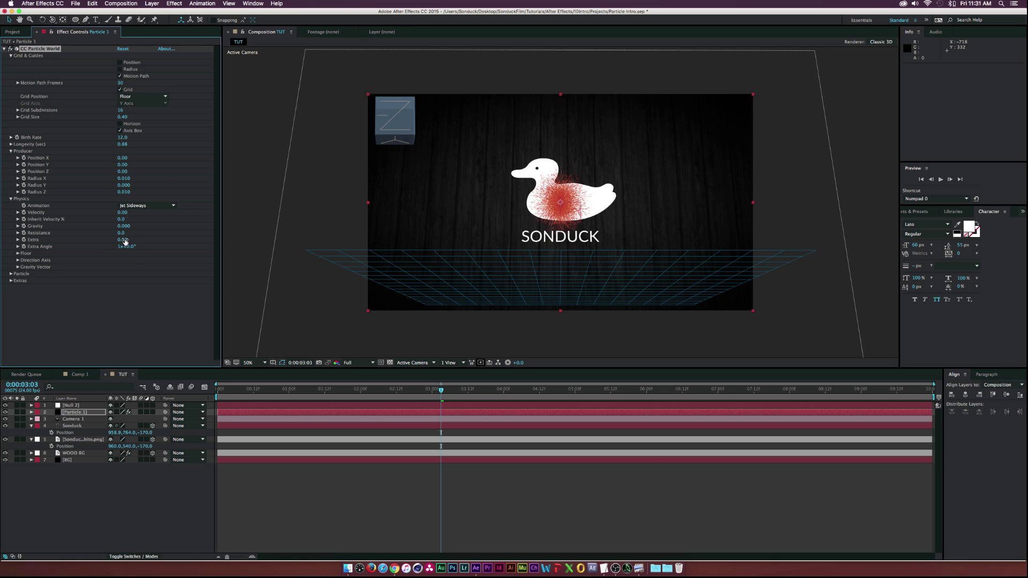
# Set the particle physics Extra value to 0.20 and Extra Angle to 0°
pyautogui.click(123, 240)
pyautogui.write('0.5')
pyautogui.write('0.2')
pyautogui.press('Return')
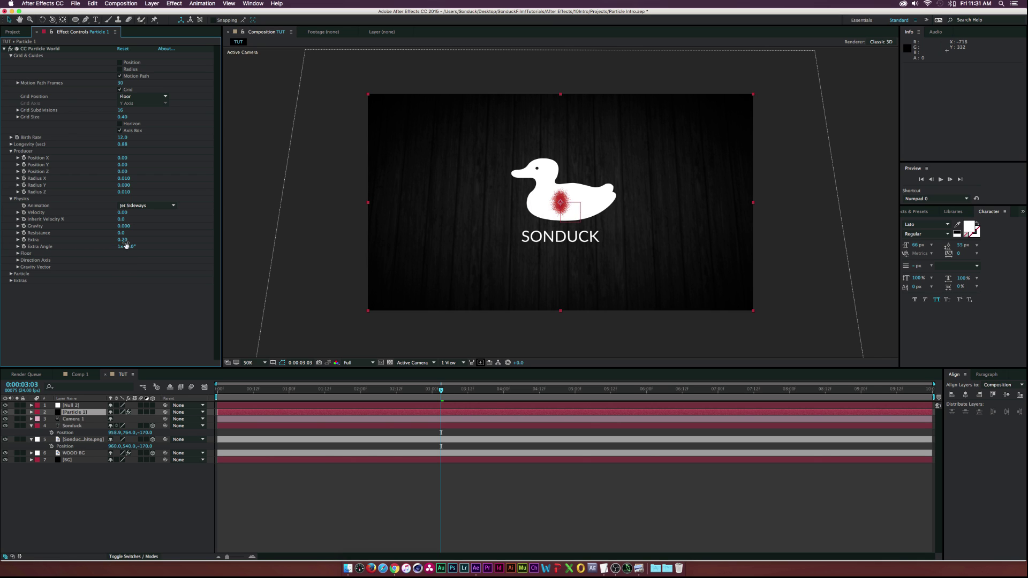
pyautogui.click(120, 248)
pyautogui.write('0')
pyautogui.press('Return')
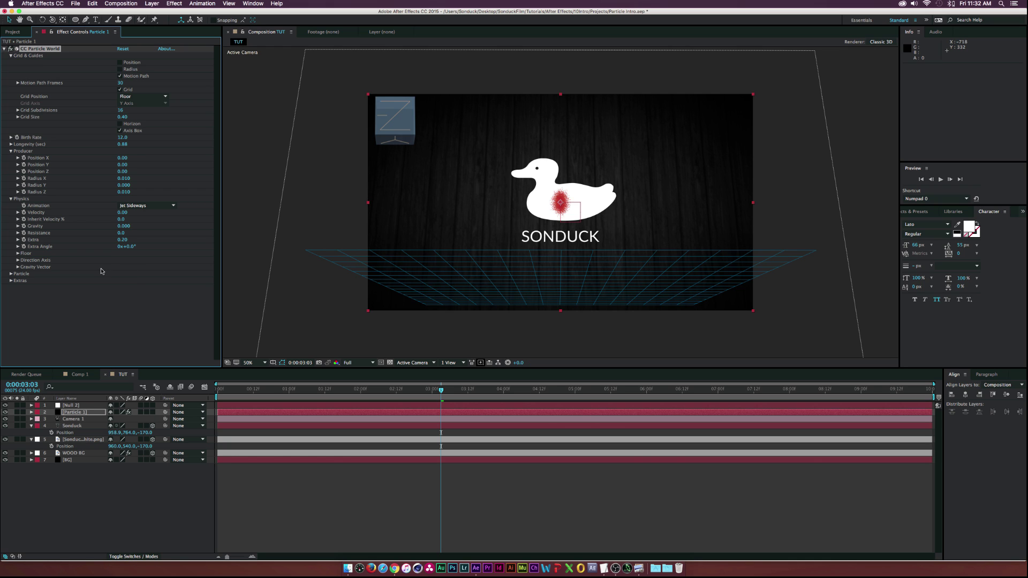
# Change the particle type to Faded Sphere
pyautogui.click(10, 273)
pyautogui.scroll(-2, 12, 275)
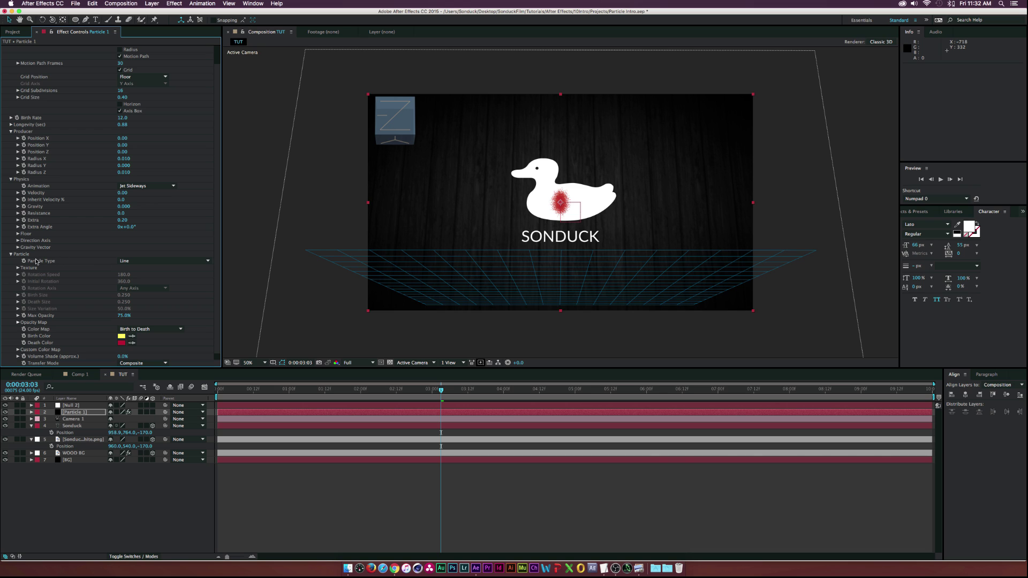
pyautogui.click(123, 261)
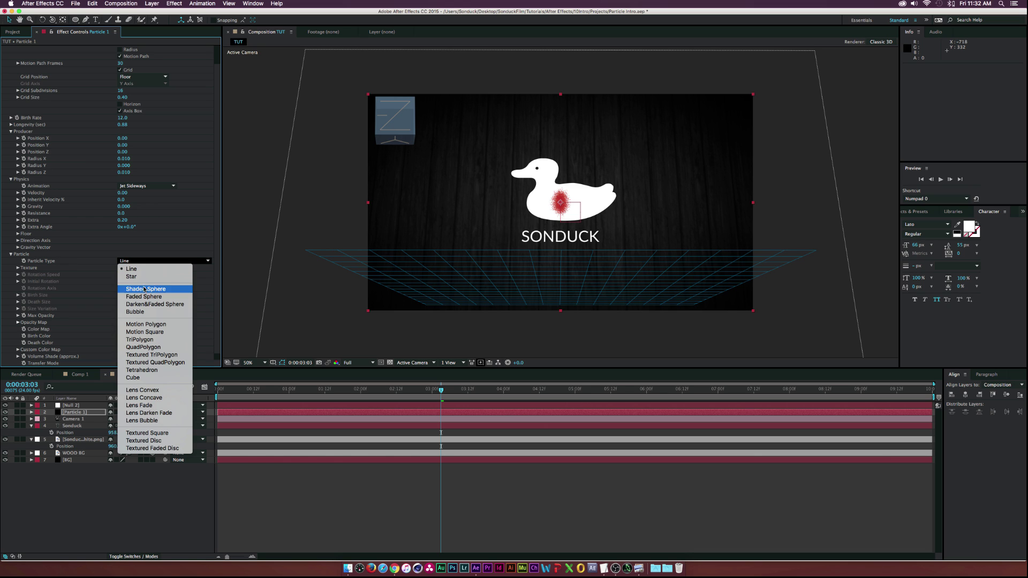
pyautogui.click(141, 298)
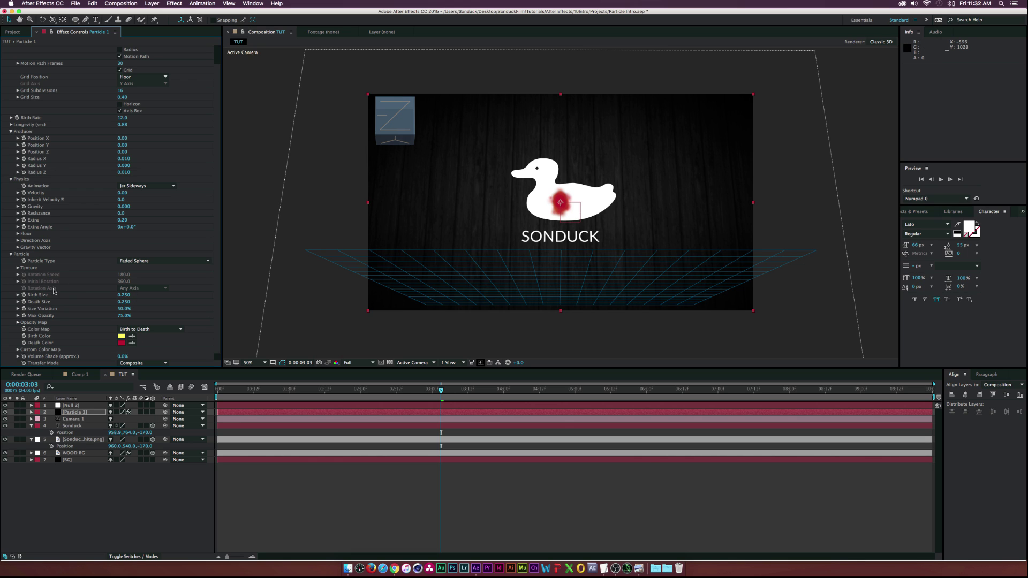
# Set the particles' Birth Size to 0.06, Death Size to 0 and Size Variation to 40%
pyautogui.click(124, 295)
pyautogui.press('BackSpace')
pyautogui.write('.06')
pyautogui.press('Return')
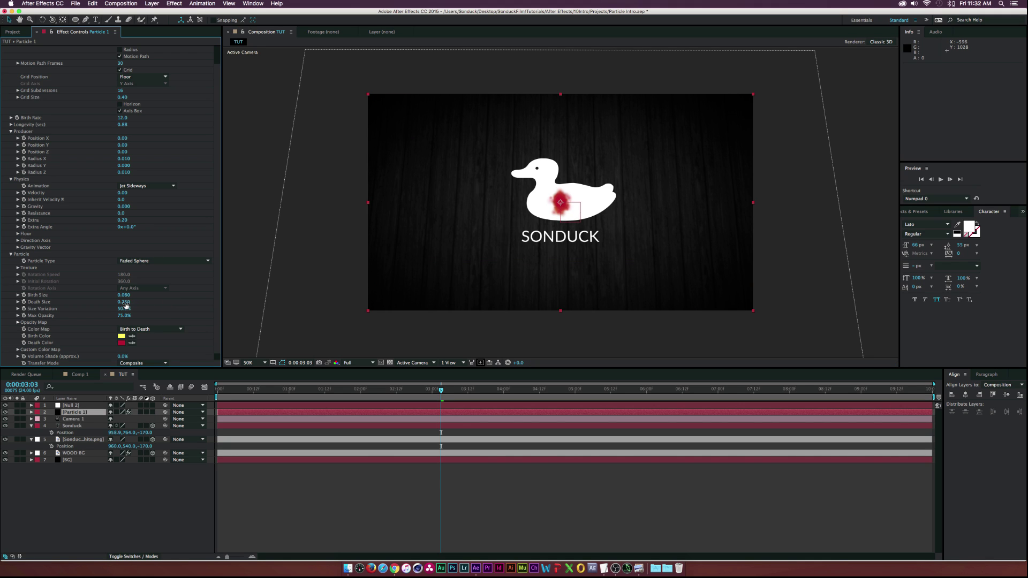
pyautogui.moveTo(125, 304); pyautogui.dragTo(112, 304)
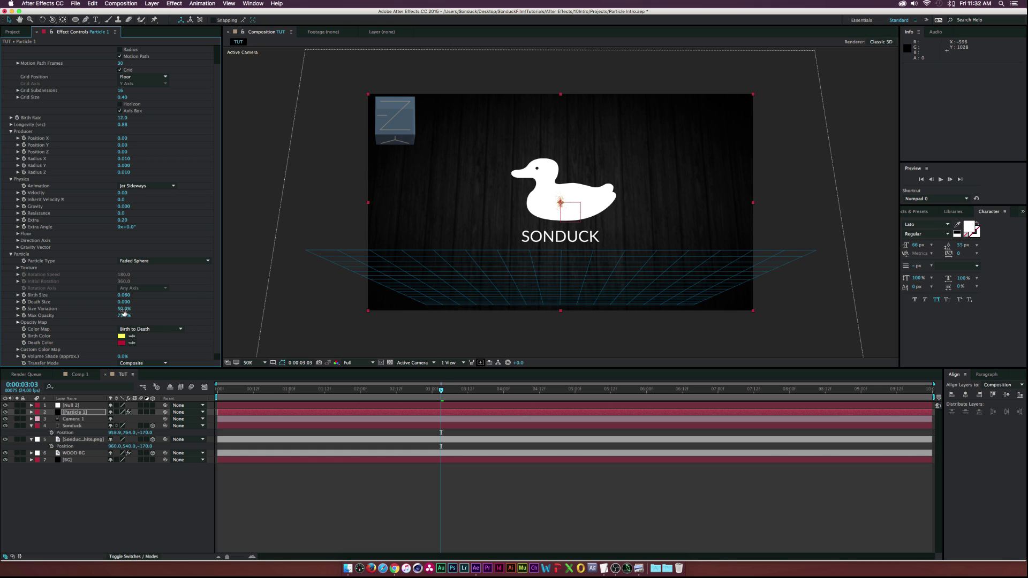
pyautogui.click(129, 310)
pyautogui.write('40')
pyautogui.press('Return')
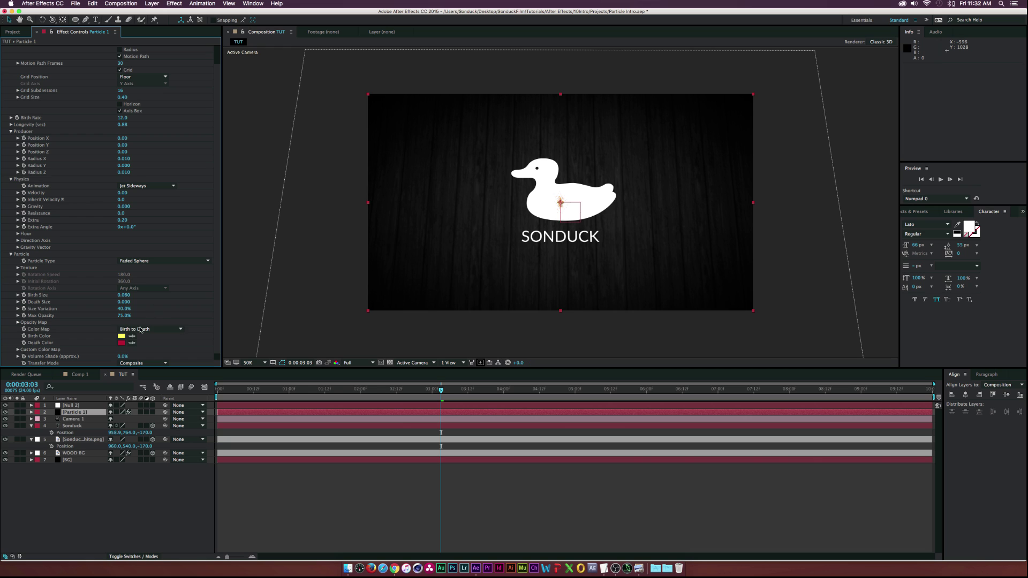
# Set the particles' Birth Color to the pink FF689A
pyautogui.click(121, 336)
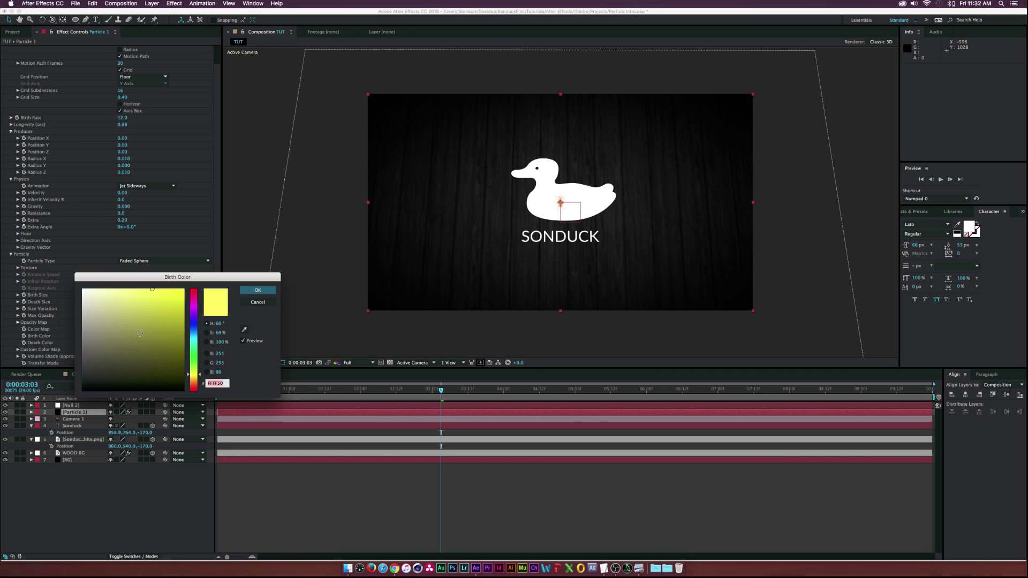
pyautogui.write('FF')
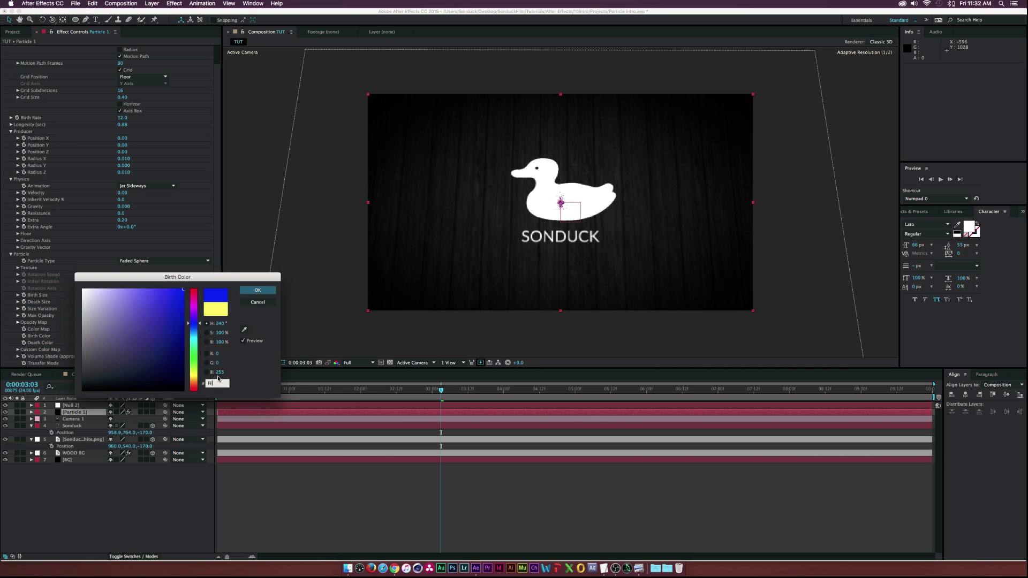
pyautogui.write('689A')
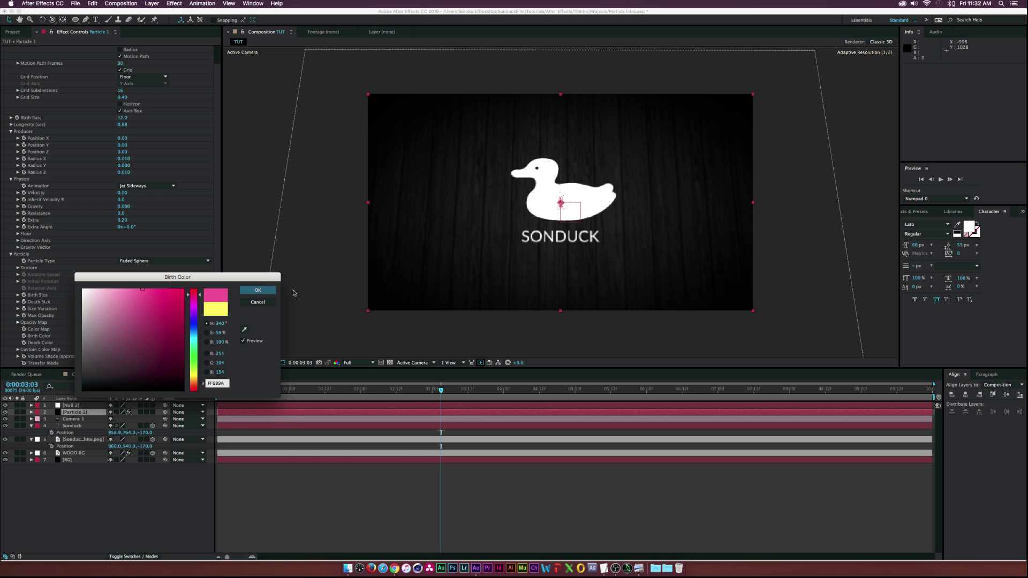
pyautogui.click(258, 291)
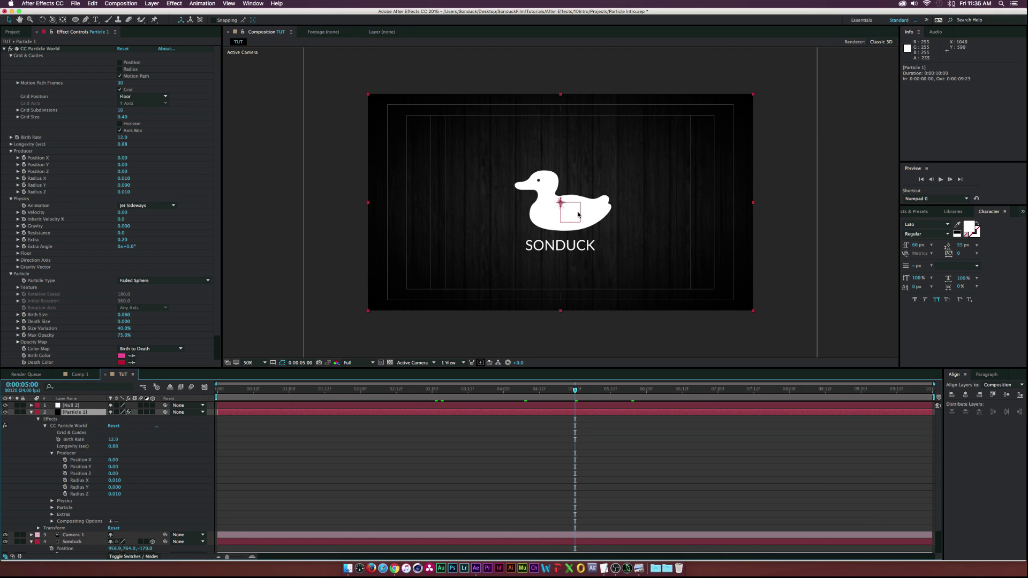
# Draw a circular mask on the Null 2 layer, centred on the composition and surrounding the duck logo and title
pyautogui.click(66, 407)
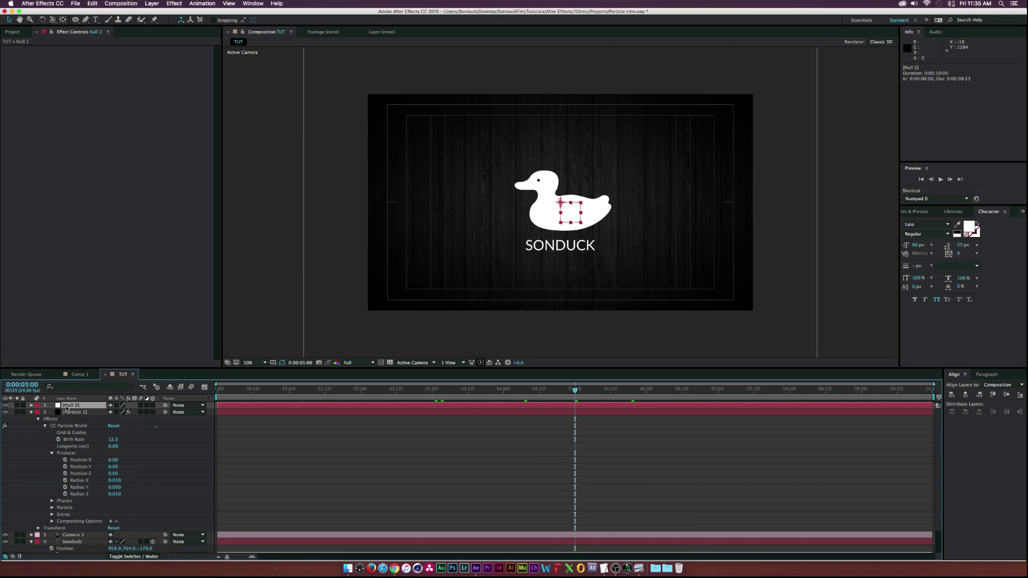
pyautogui.click(76, 19)
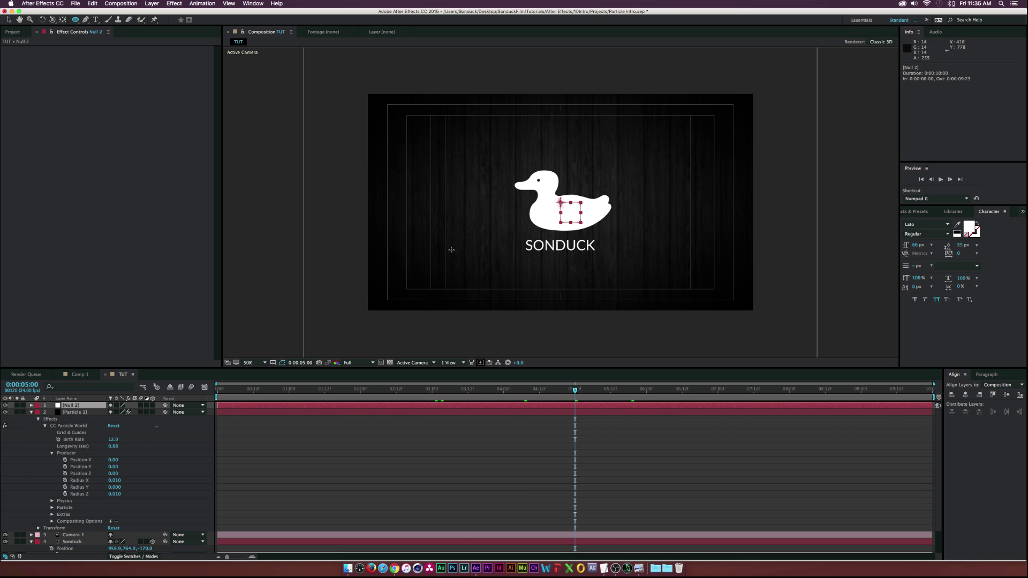
pyautogui.click(273, 363)
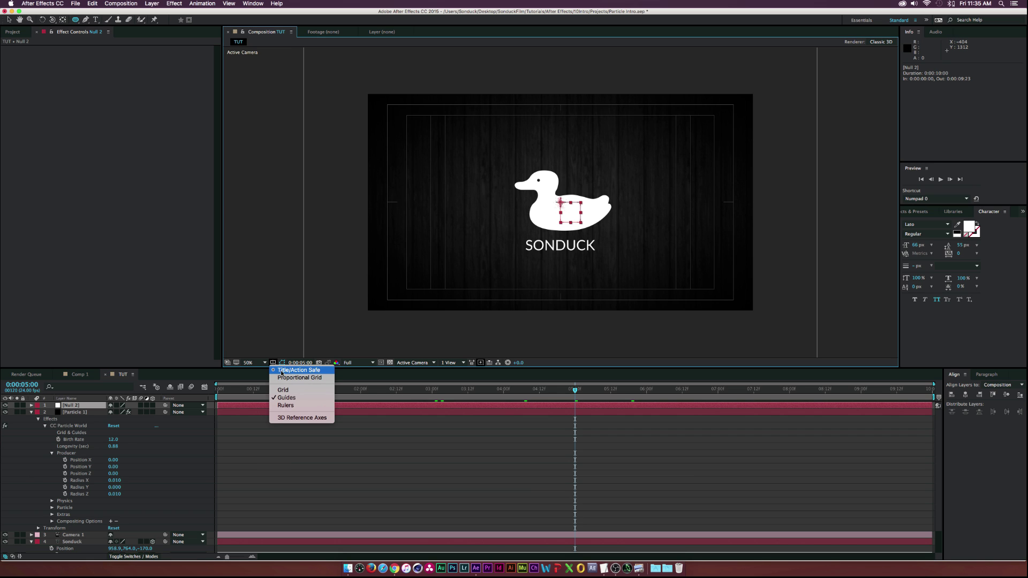
pyautogui.click(275, 363)
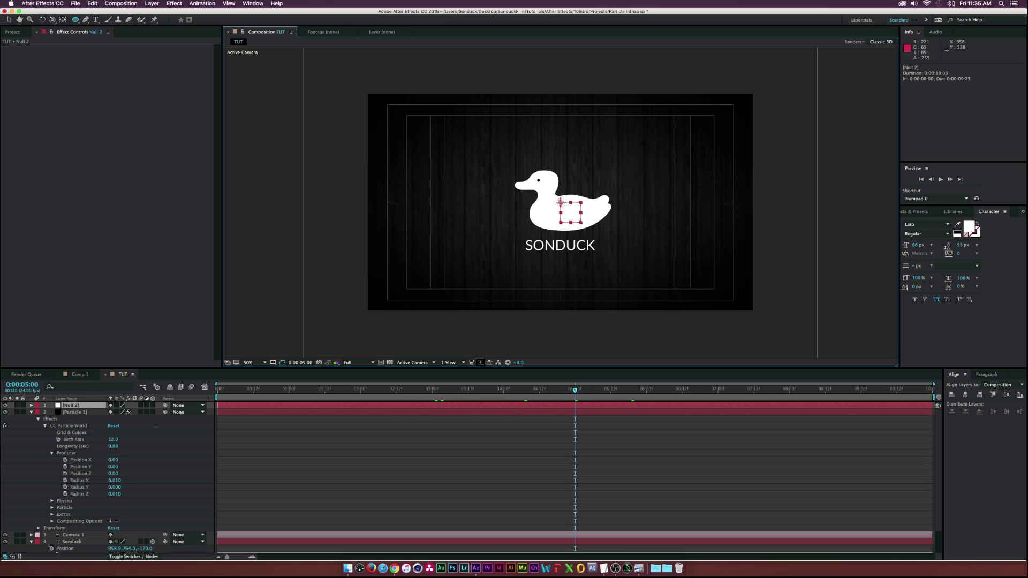
pyautogui.click(559, 203)
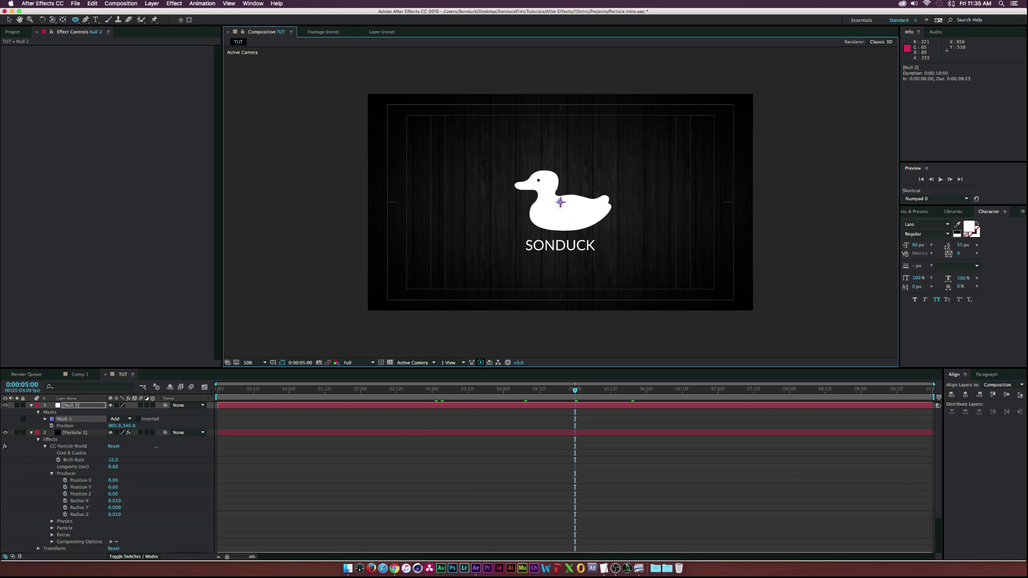
pyautogui.moveTo(560, 202); pyautogui.dragTo(641, 146)
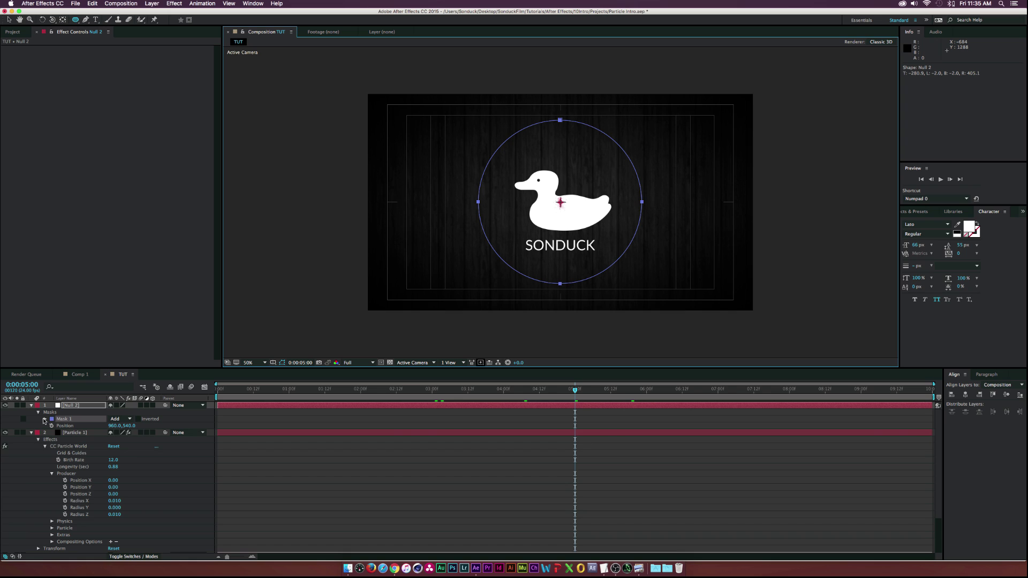
# Cut the Mask Path of Mask 1 from the Null 2 layer
pyautogui.click(44, 419)
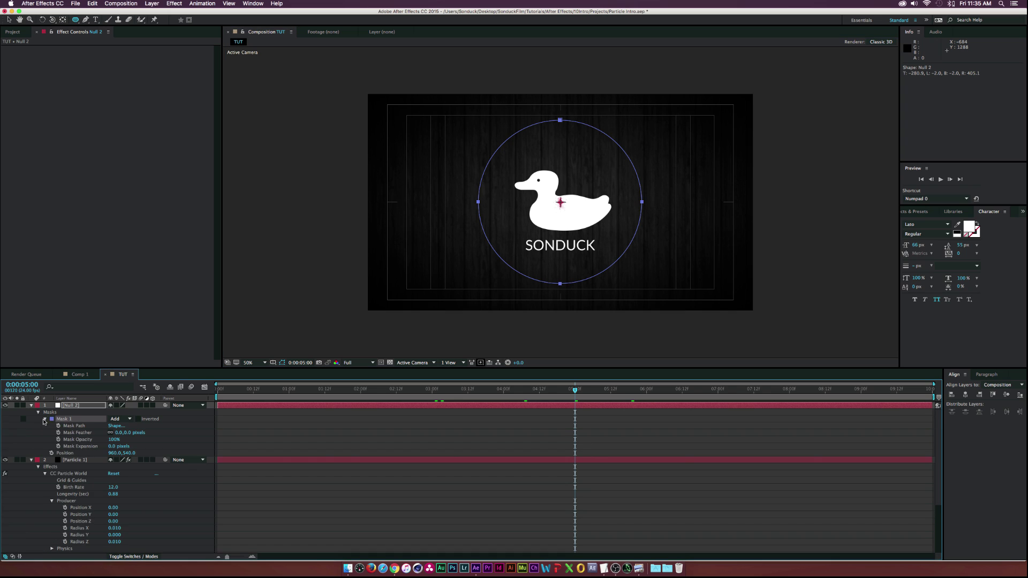
pyautogui.click(73, 427)
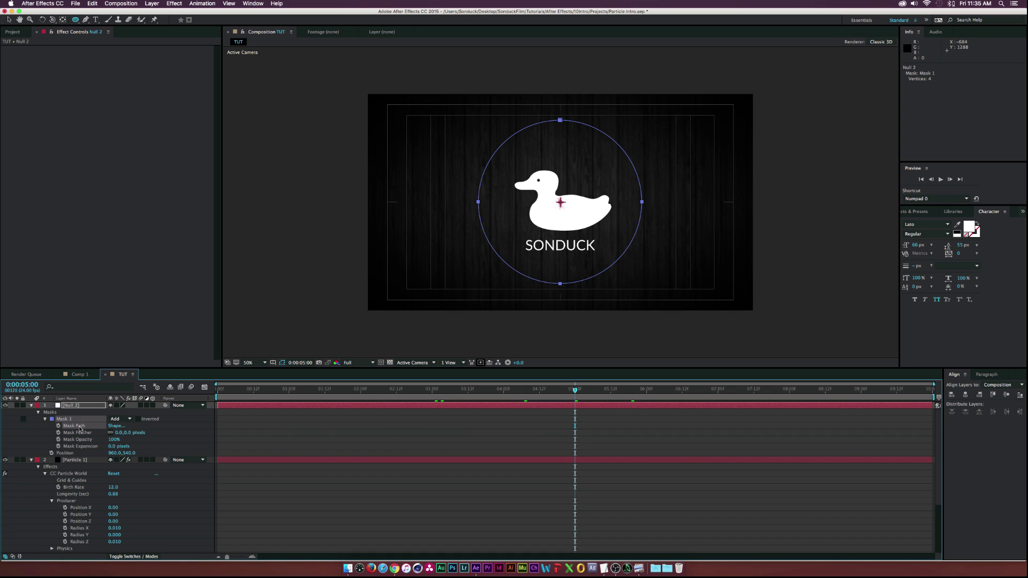
pyautogui.click(92, 3)
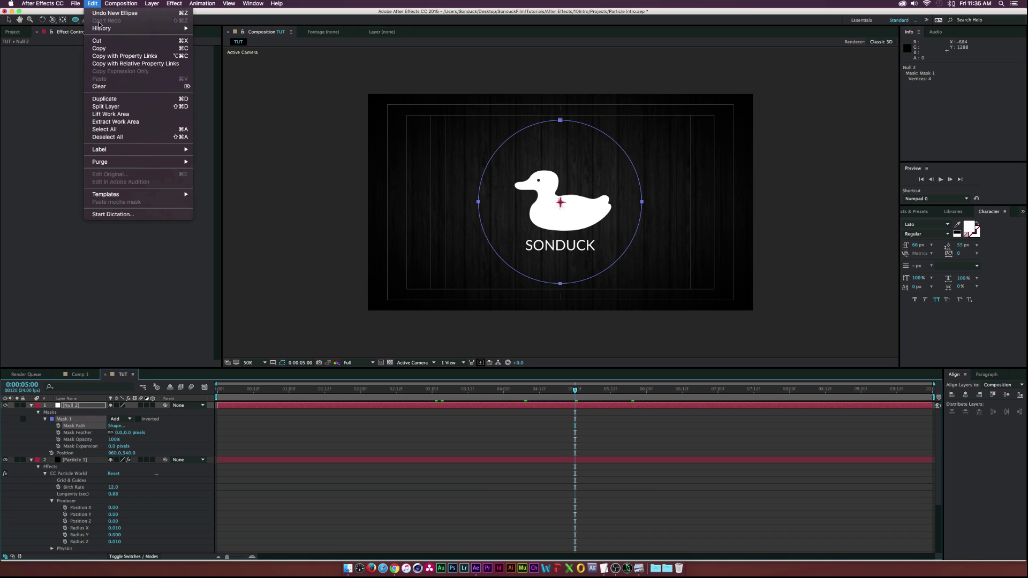
pyautogui.click(97, 40)
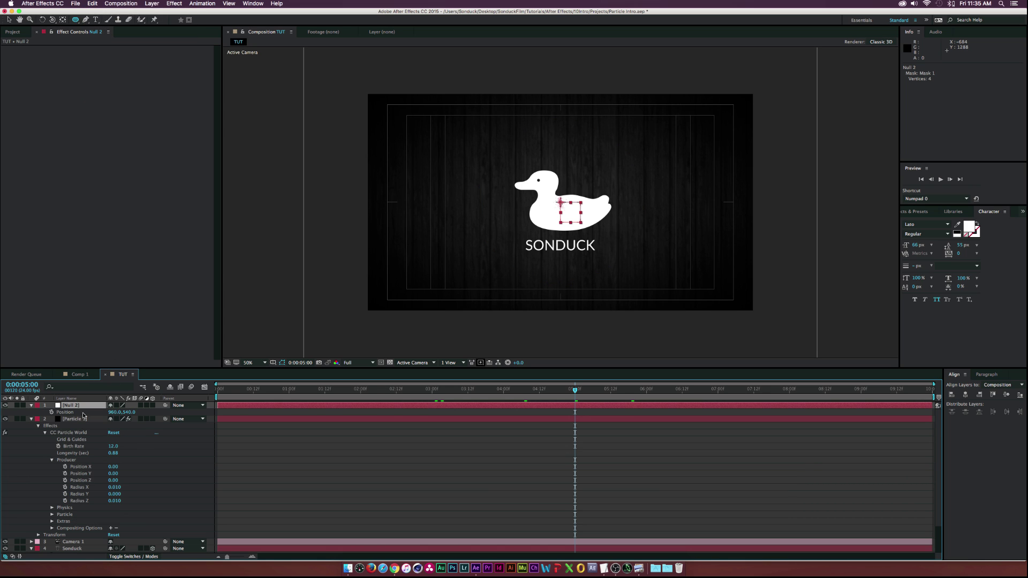
# Center the Null 2 layer's anchor point in its layer content
pyautogui.click(70, 407)
pyautogui.click(152, 3)
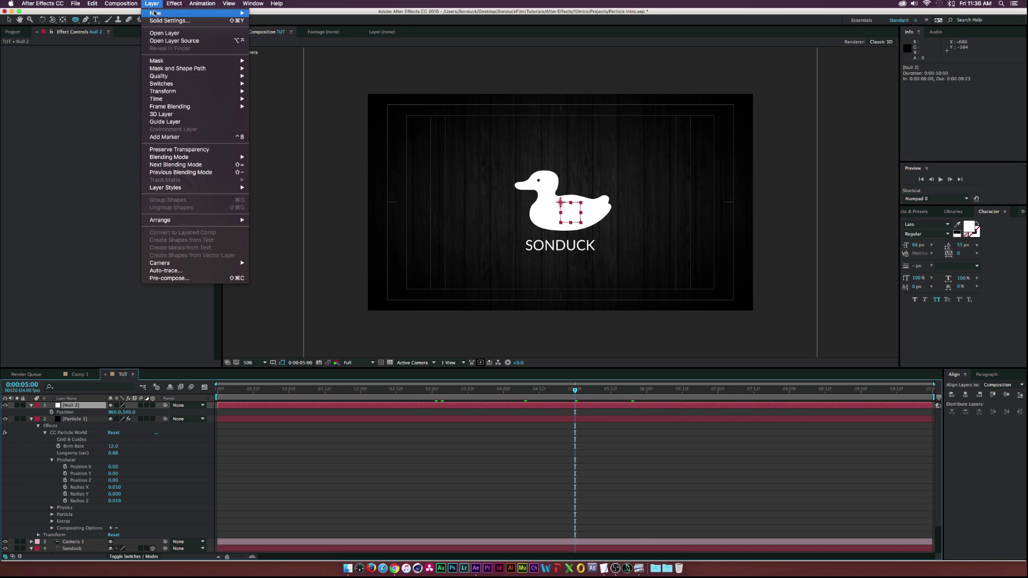
pyautogui.moveTo(176, 91)
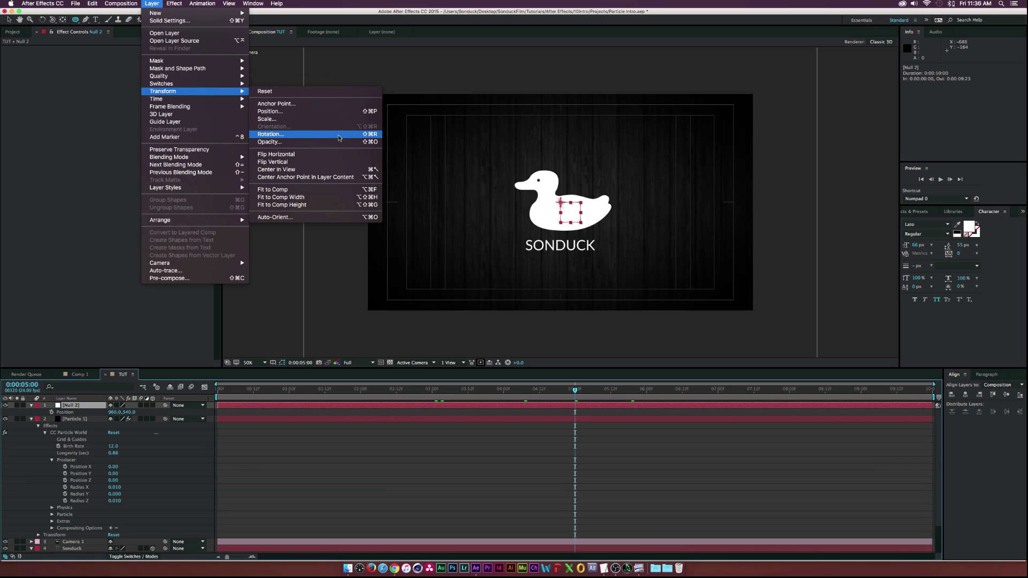
pyautogui.click(318, 178)
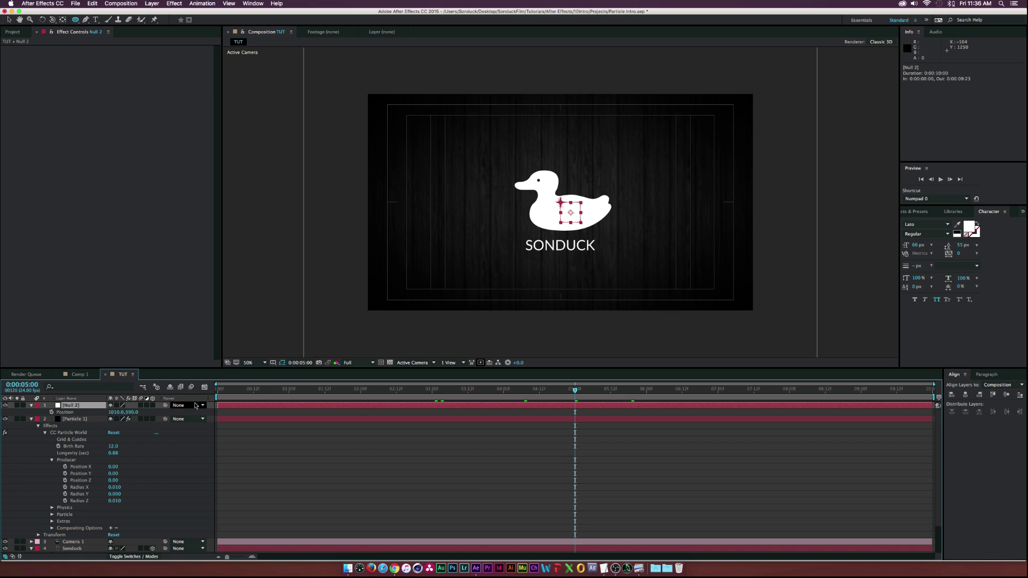
# Paste the cut circular mask path into the Position property of Null 2
pyautogui.press('p')
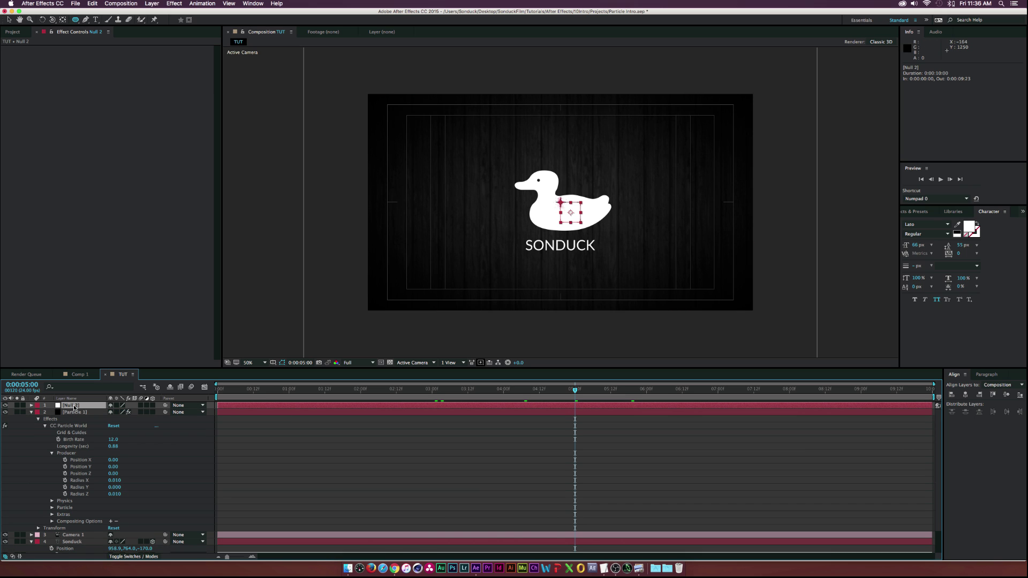
pyautogui.press('p')
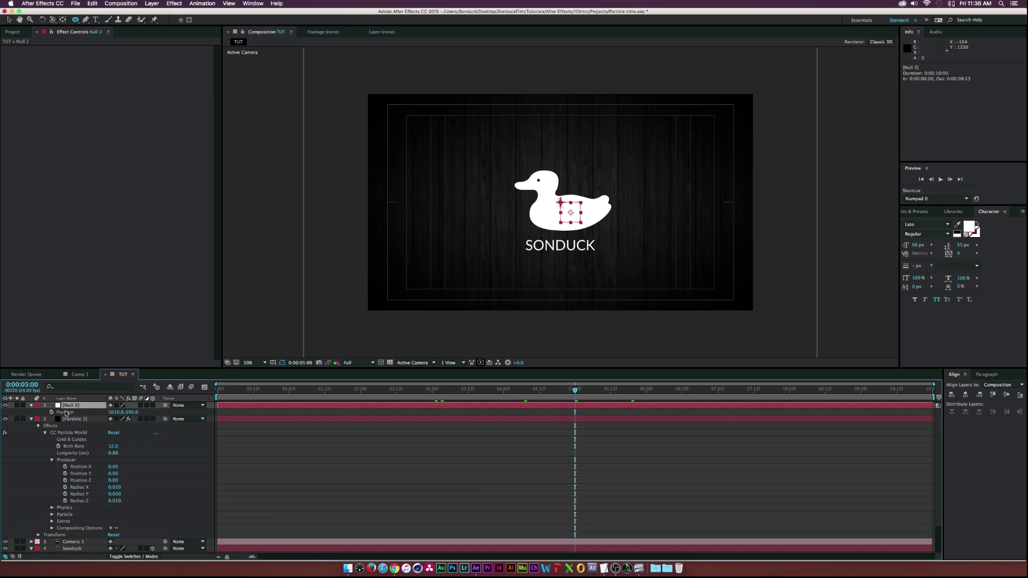
pyautogui.click(68, 412)
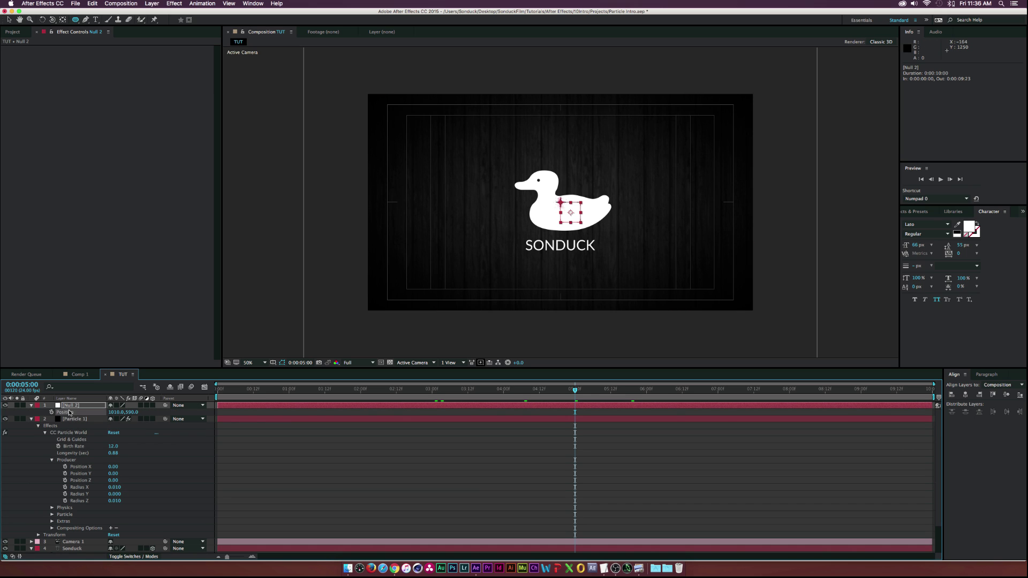
pyautogui.click(97, 3)
pyautogui.click(120, 79)
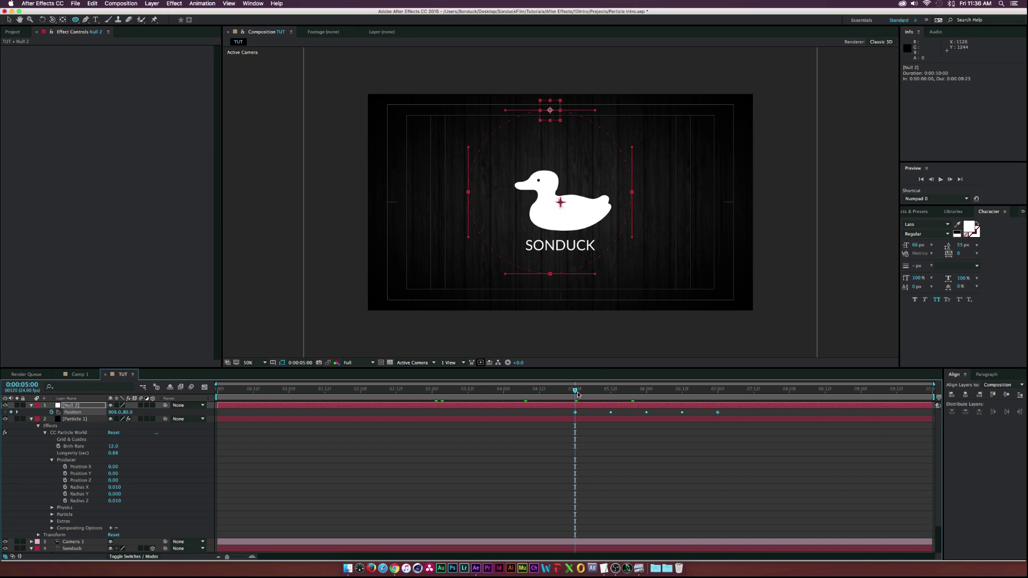
# Move Null 2's whole circular motion path to centre it around the logo, with its first keyframe at about 964, 139
pyautogui.moveTo(578, 392)
pyautogui.mouseDown()
pyautogui.moveTo(597, 392)
pyautogui.moveTo(576, 393)
pyautogui.mouseUp()
pyautogui.click(8, 21)
pyautogui.moveTo(733, 412); pyautogui.dragTo(555, 420)
pyautogui.click(551, 111)
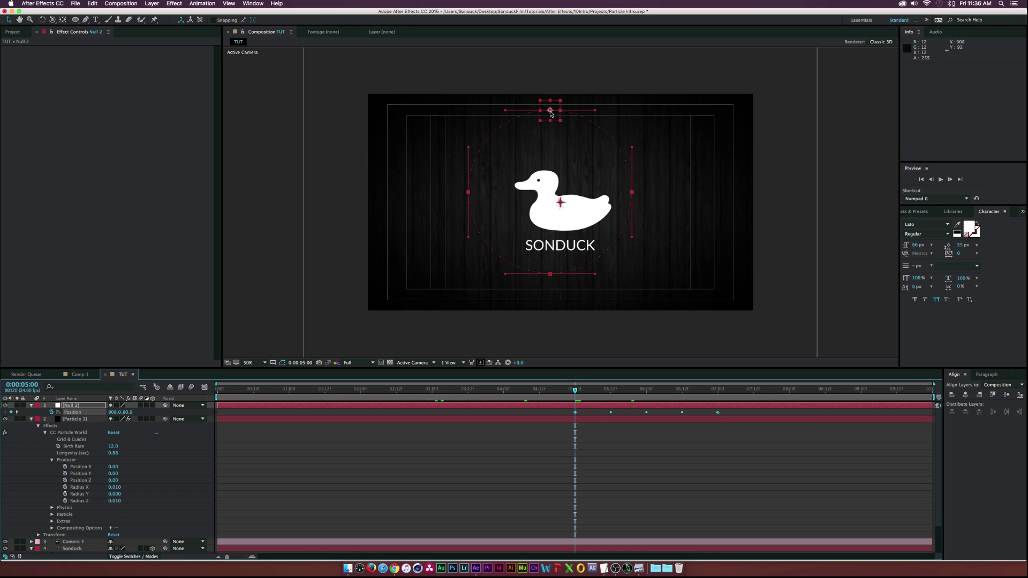
pyautogui.moveTo(551, 112); pyautogui.dragTo(562, 123)
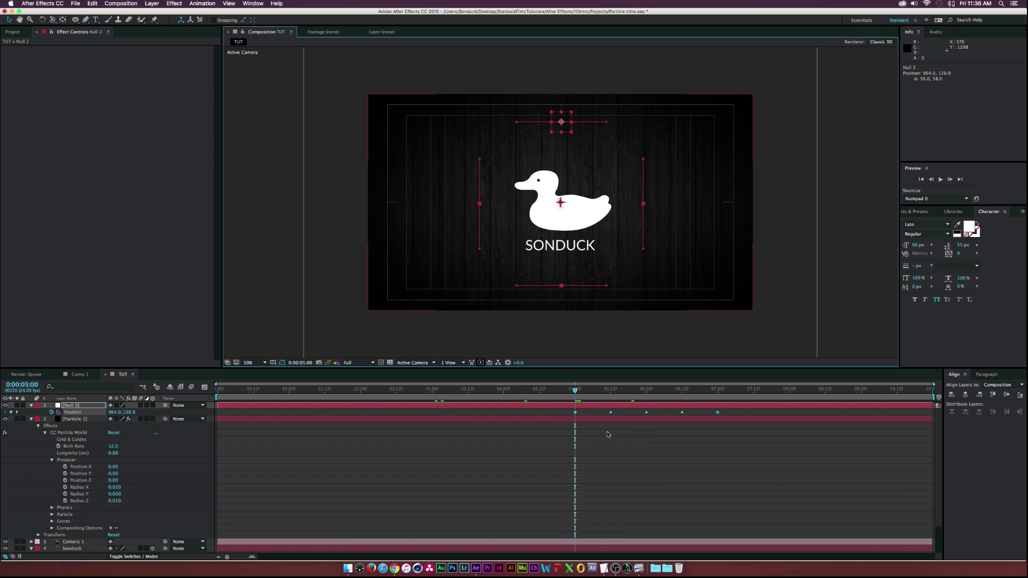
# Move Null 2's Position keyframes to the composition's start and paste copies of them at 2, 4 and 6 seconds
pyautogui.moveTo(575, 413); pyautogui.dragTo(218, 416)
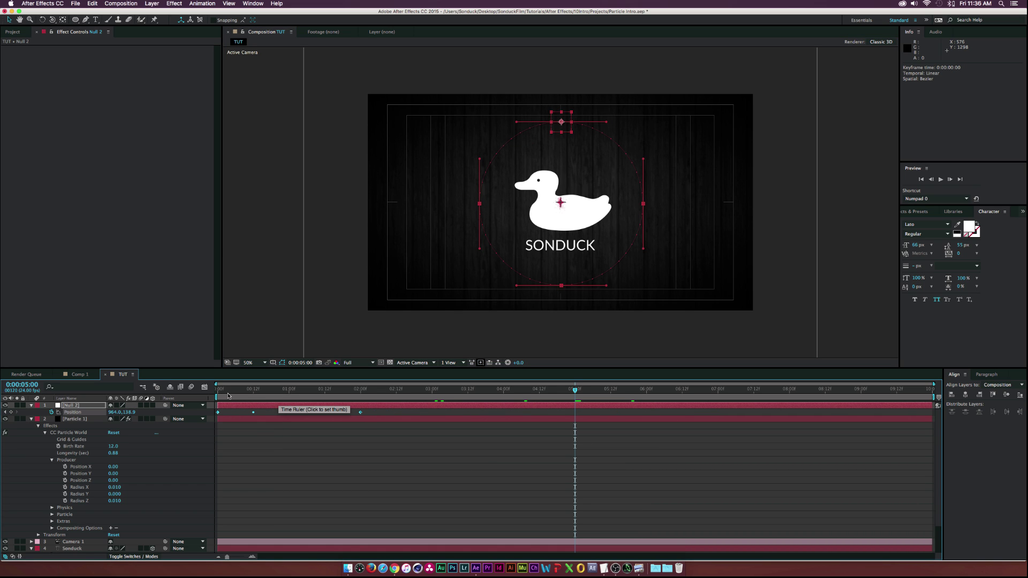
pyautogui.press('super+c')
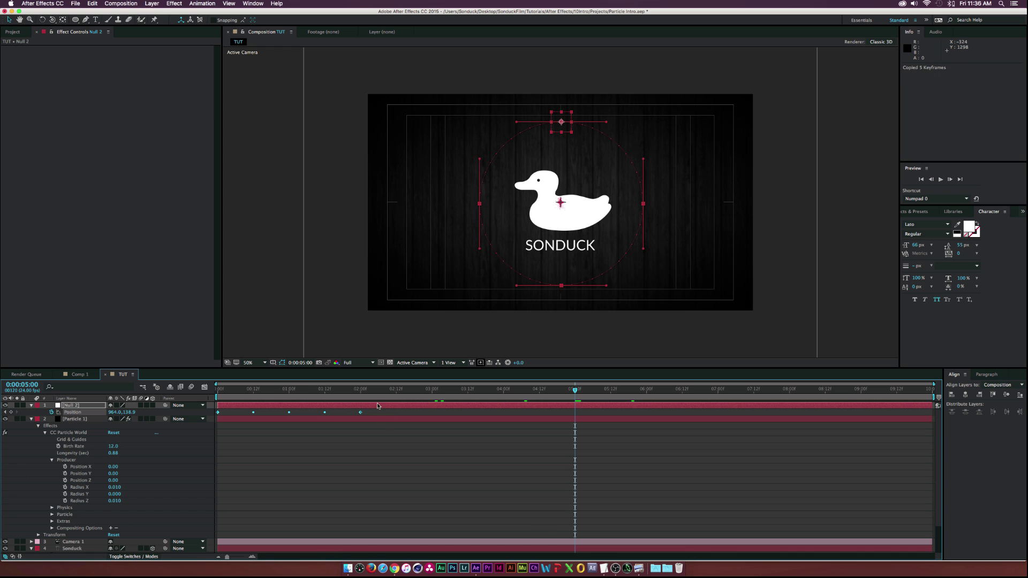
pyautogui.click(357, 390)
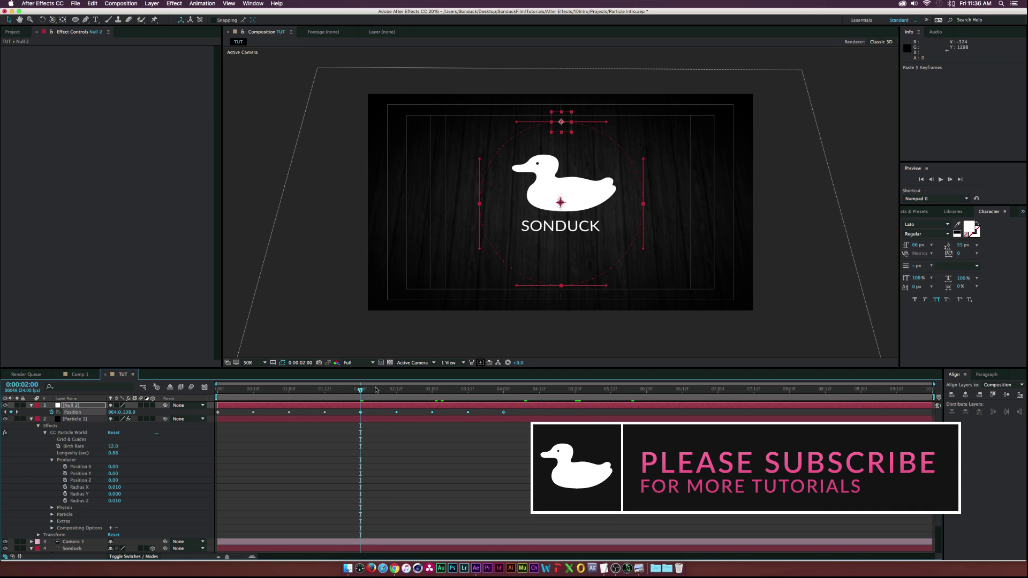
pyautogui.click(503, 390)
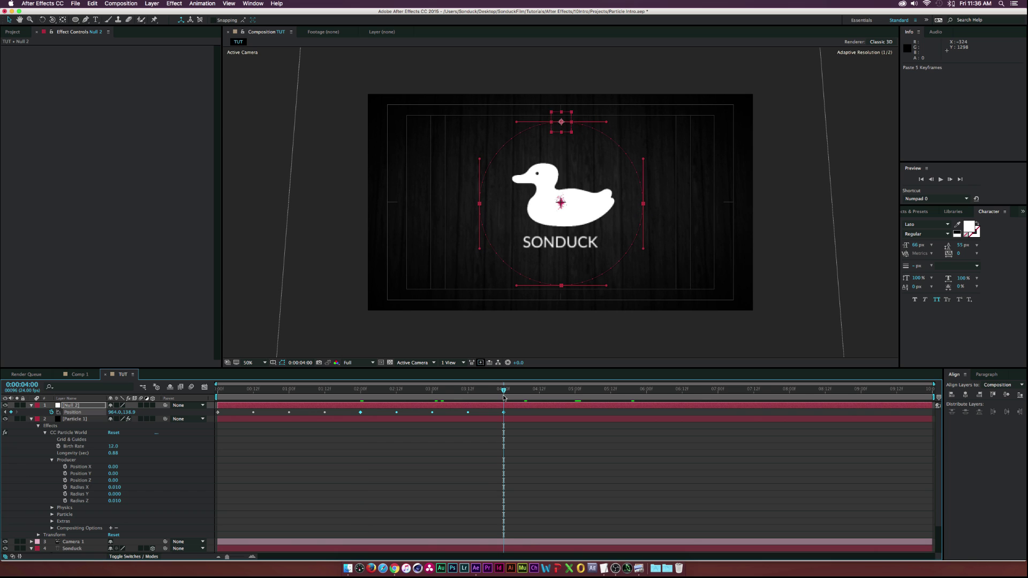
pyautogui.press('super+v')
pyautogui.click(647, 390)
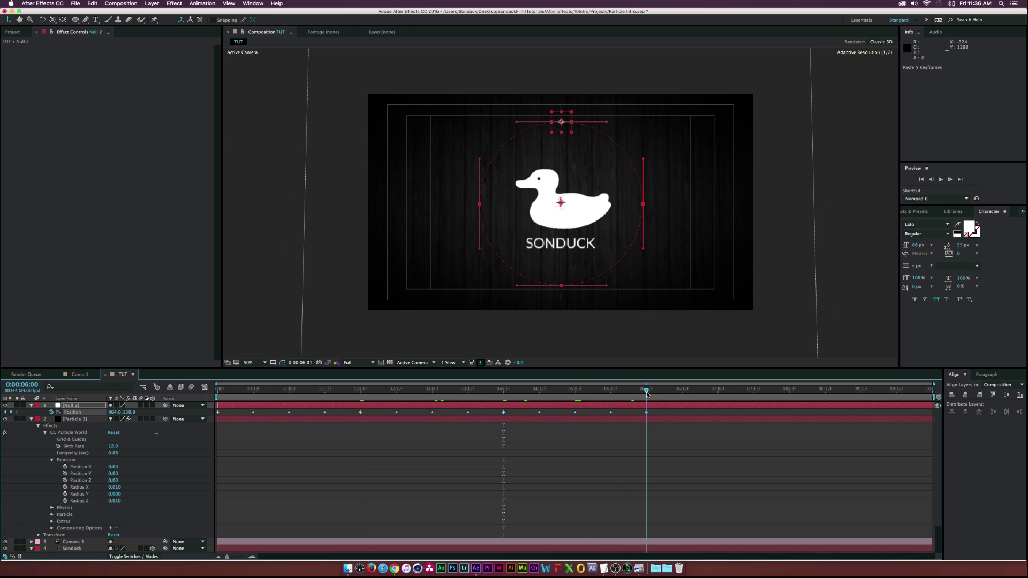
pyautogui.moveTo(646, 391); pyautogui.dragTo(405, 390)
pyautogui.moveTo(551, 390); pyautogui.dragTo(646, 390)
pyautogui.press('super+v')
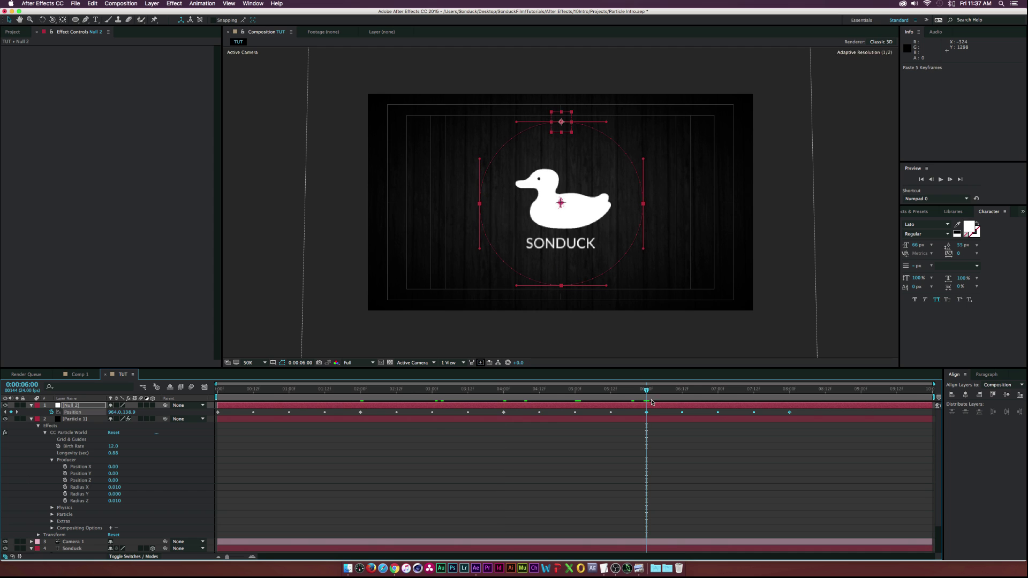
pyautogui.moveTo(779, 390); pyautogui.dragTo(495, 391)
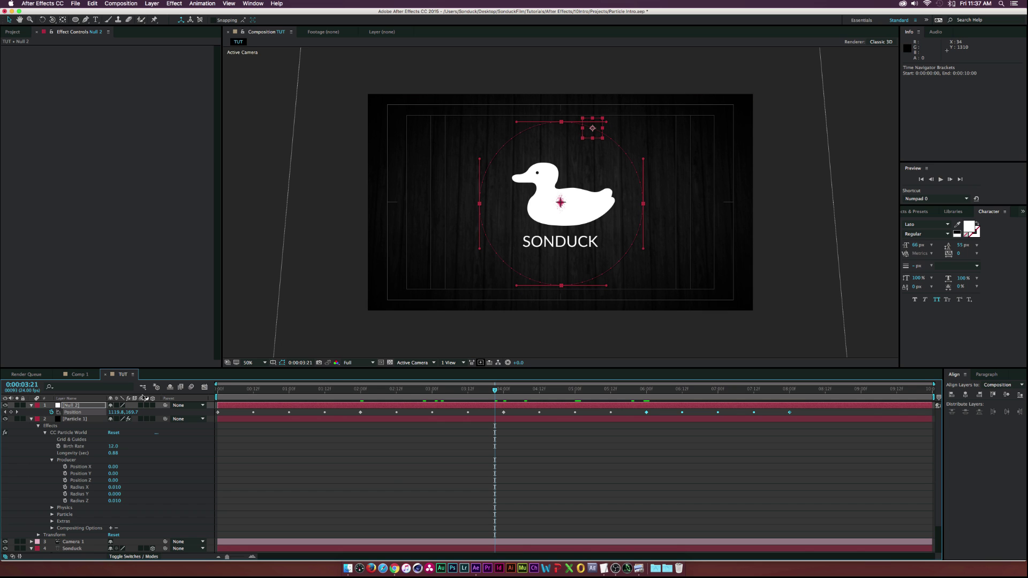
# Add an expression to the Producer Position X of CC Particle World on the Particle 1 layer
pyautogui.click(72, 419)
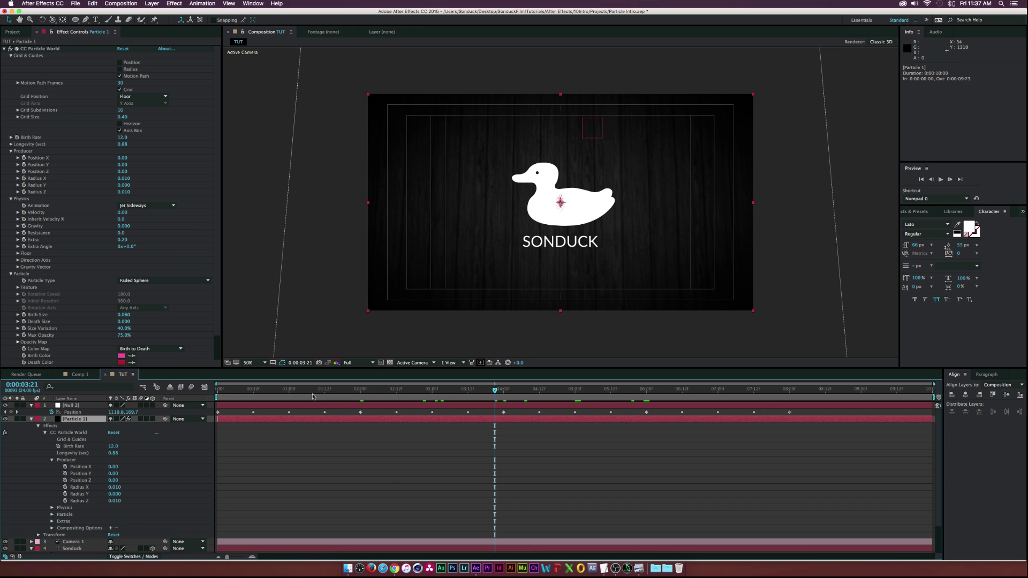
pyautogui.moveTo(313, 397)
pyautogui.mouseDown()
pyautogui.moveTo(295, 396)
pyautogui.moveTo(311, 398)
pyautogui.mouseUp()
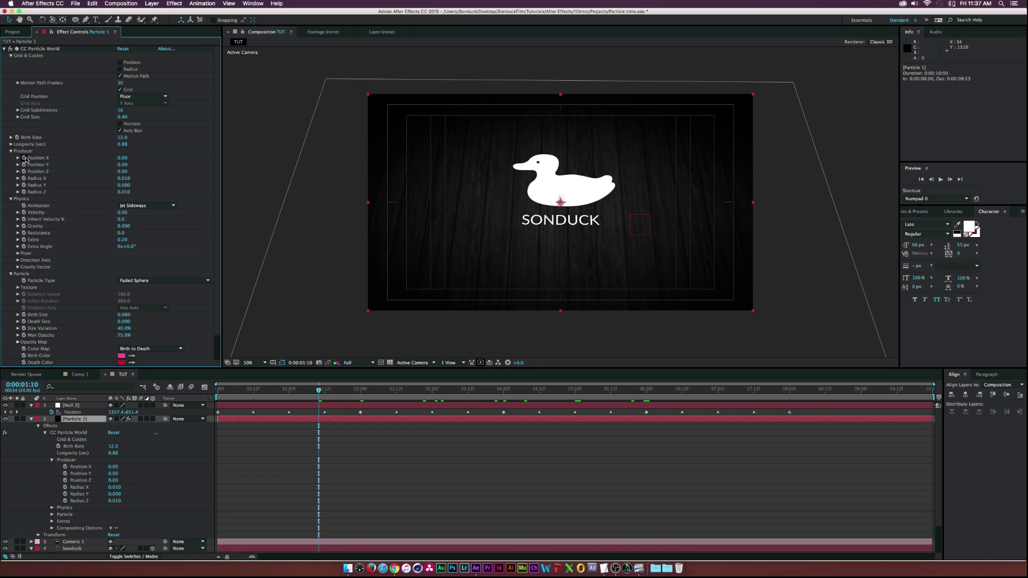
pyautogui.keyDown('alt'); pyautogui.click(25, 159); pyautogui.keyUp('alt')
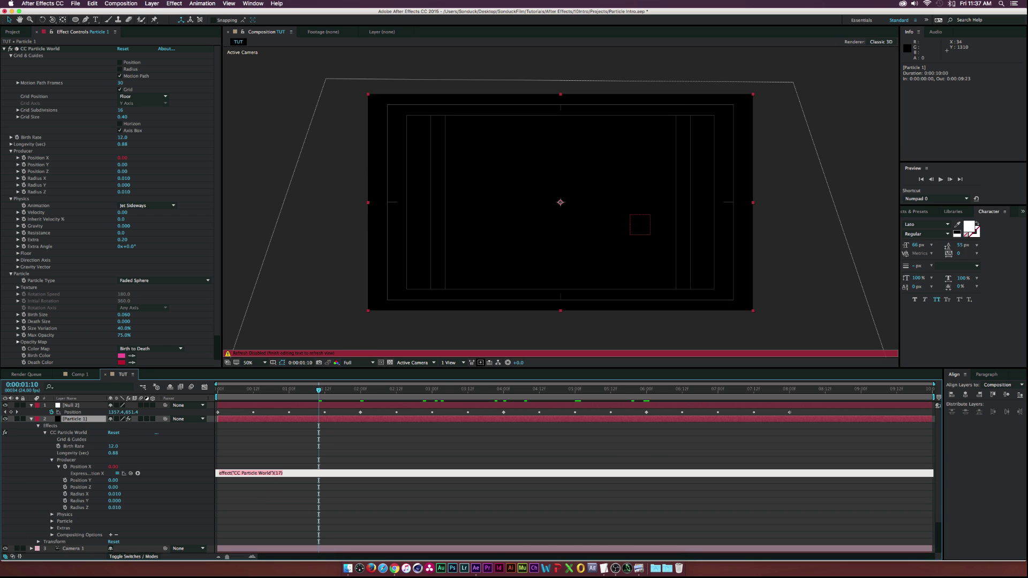
# Switch to TextEdit and select the two-line expression that uses target.position[0] and thisComp.width/2 for copying
pyautogui.moveTo(0, 203); pyautogui.dragTo(416, 232)
pyautogui.scroll(-1, 315, 378)
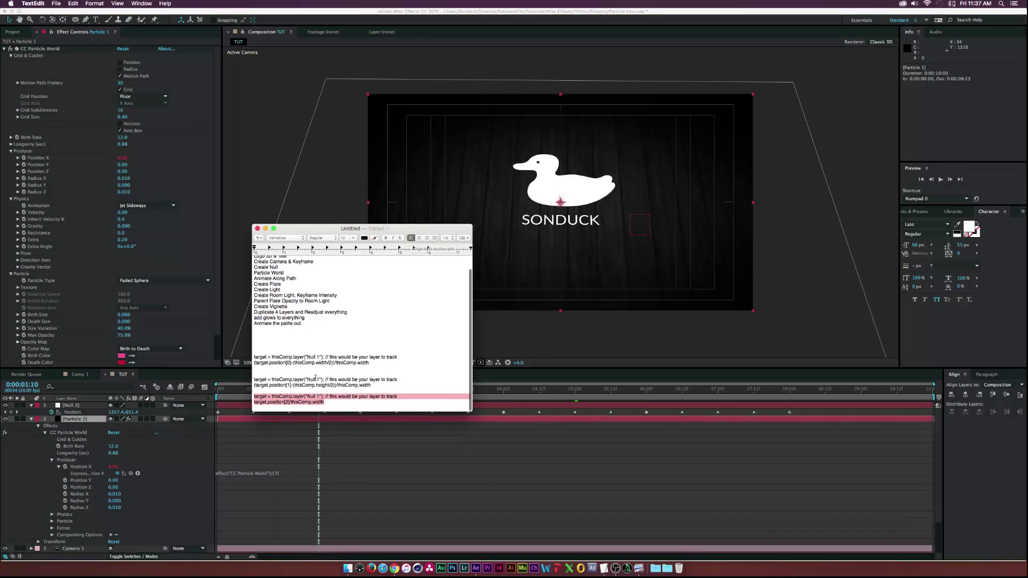
pyautogui.scroll(1, 316, 378)
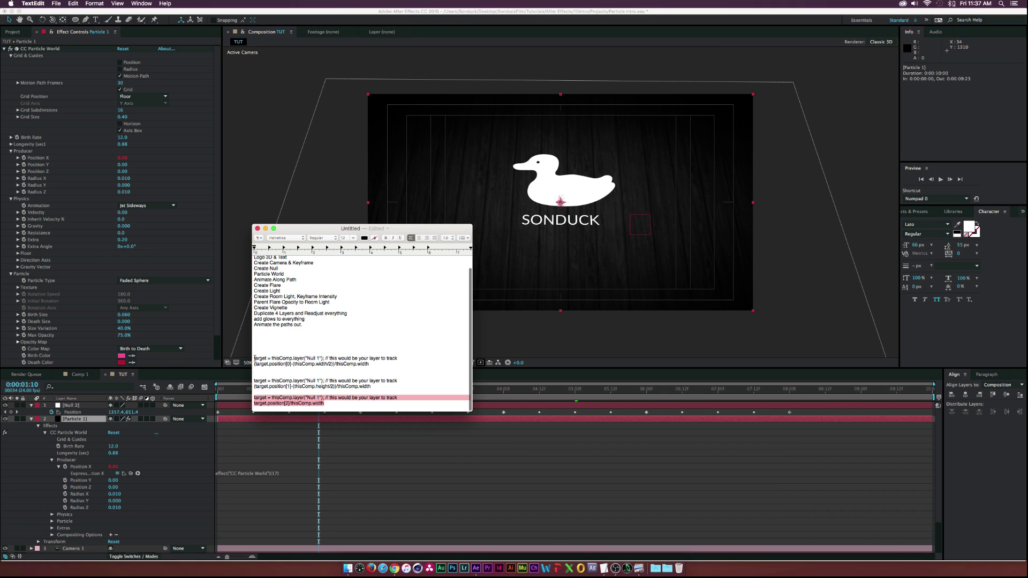
pyautogui.moveTo(255, 358); pyautogui.dragTo(299, 360)
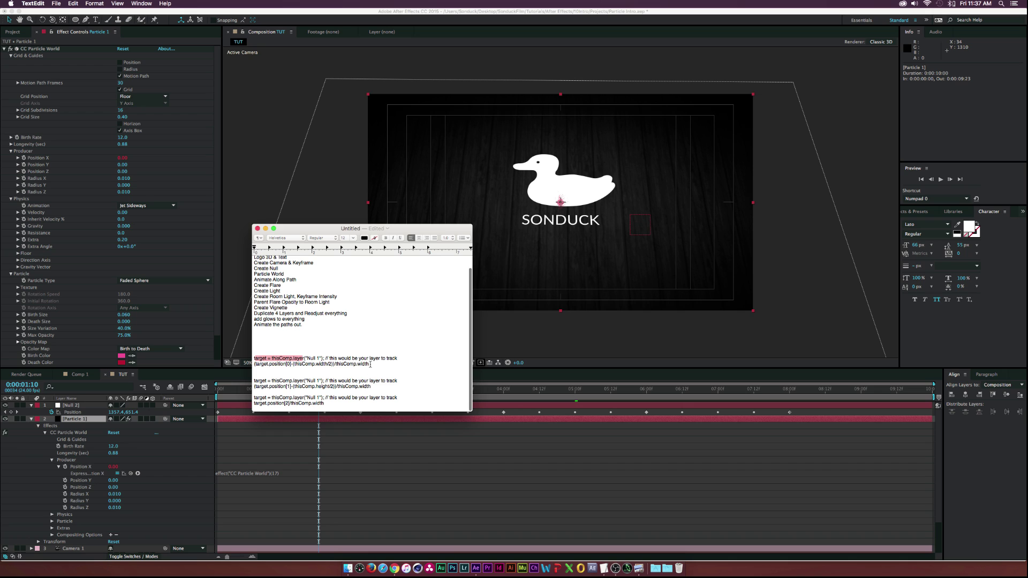
pyautogui.moveTo(372, 364); pyautogui.dragTo(255, 358)
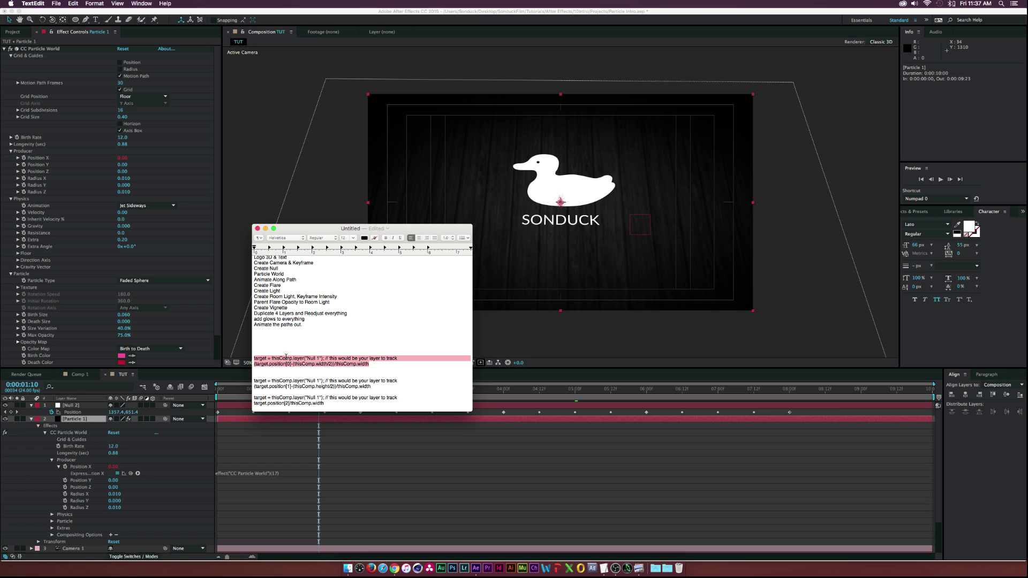
# Switch back to After Effects and replace the Position X expression text with the copied target.position[0] expression
pyautogui.click(245, 473)
pyautogui.click(272, 473)
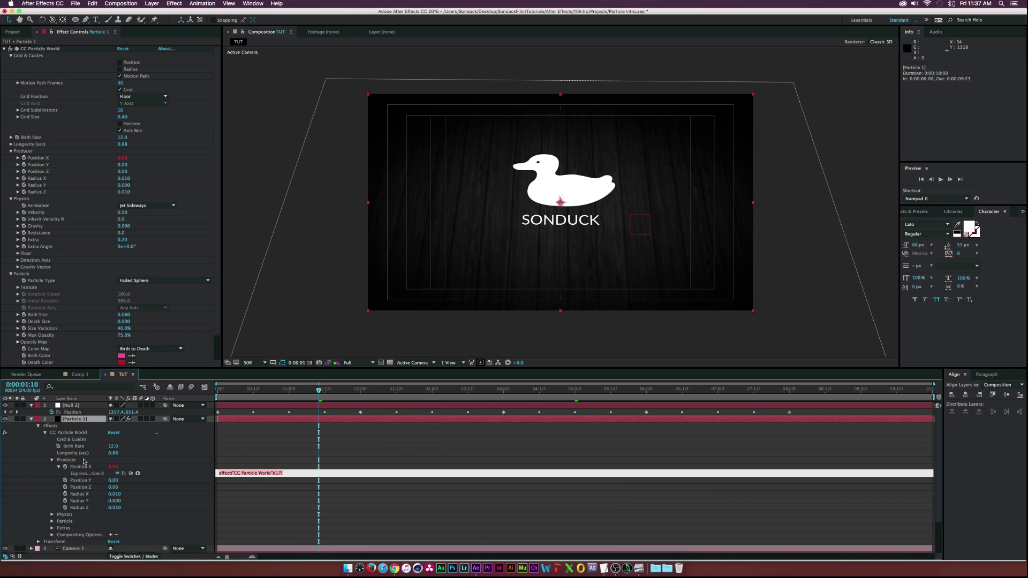
pyautogui.press('super+v')
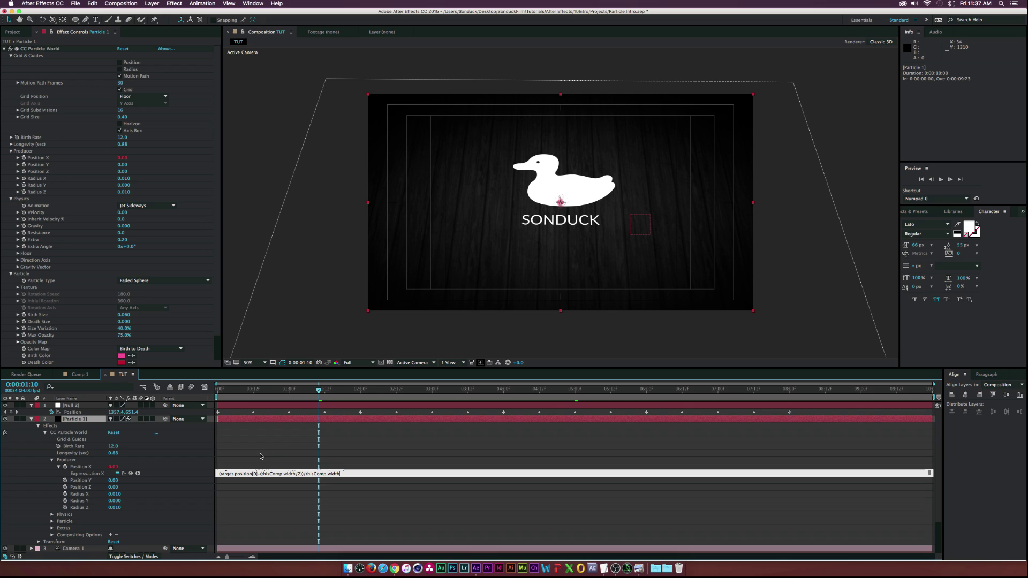
# Point the Position X expression's target layer to Null 2 and scrub the timeline to check the particles' horizontal tracking
pyautogui.click(307, 460)
pyautogui.click(284, 473)
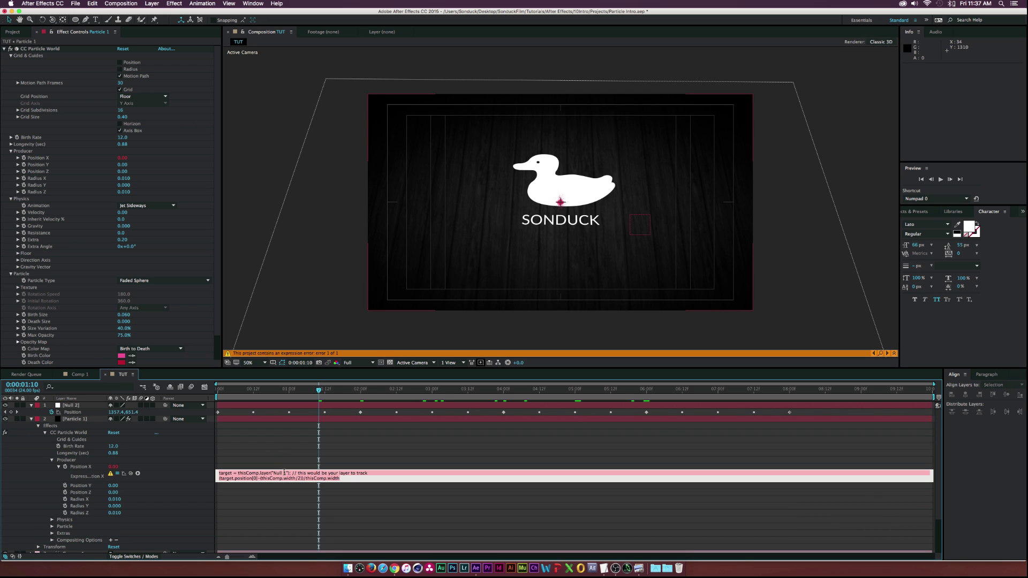
pyautogui.click(285, 472)
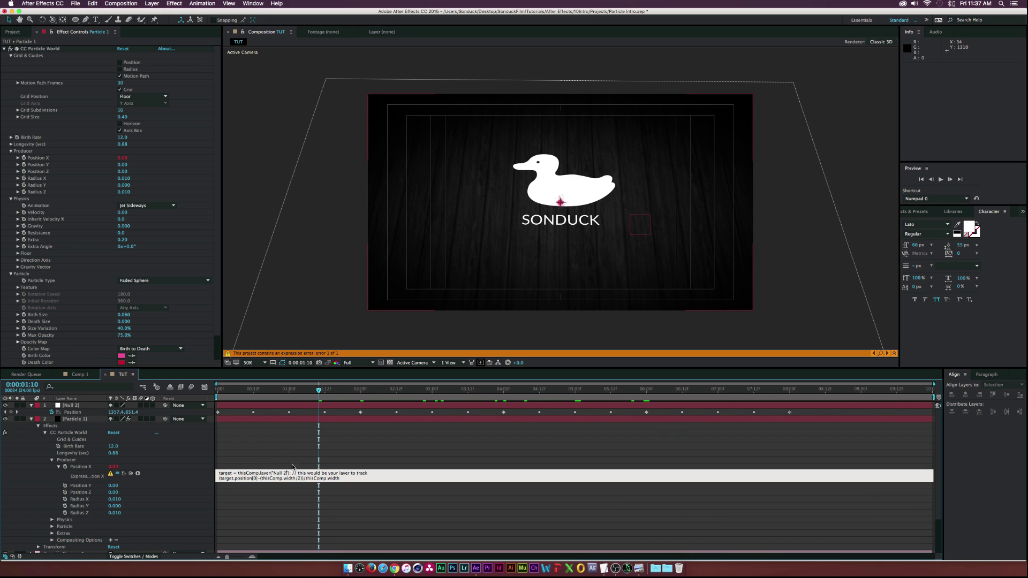
pyautogui.click(289, 464)
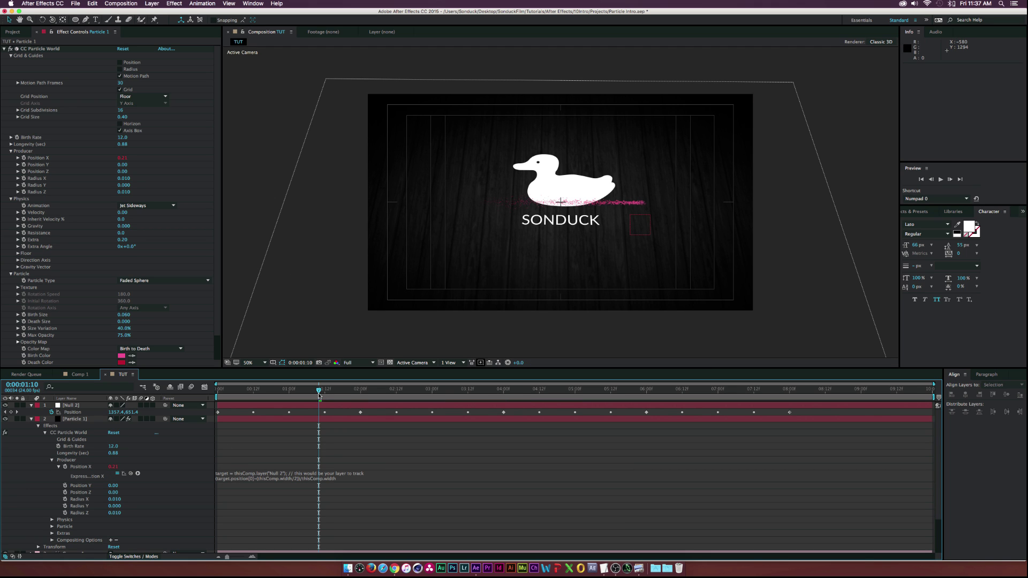
pyautogui.moveTo(318, 389); pyautogui.dragTo(378, 390)
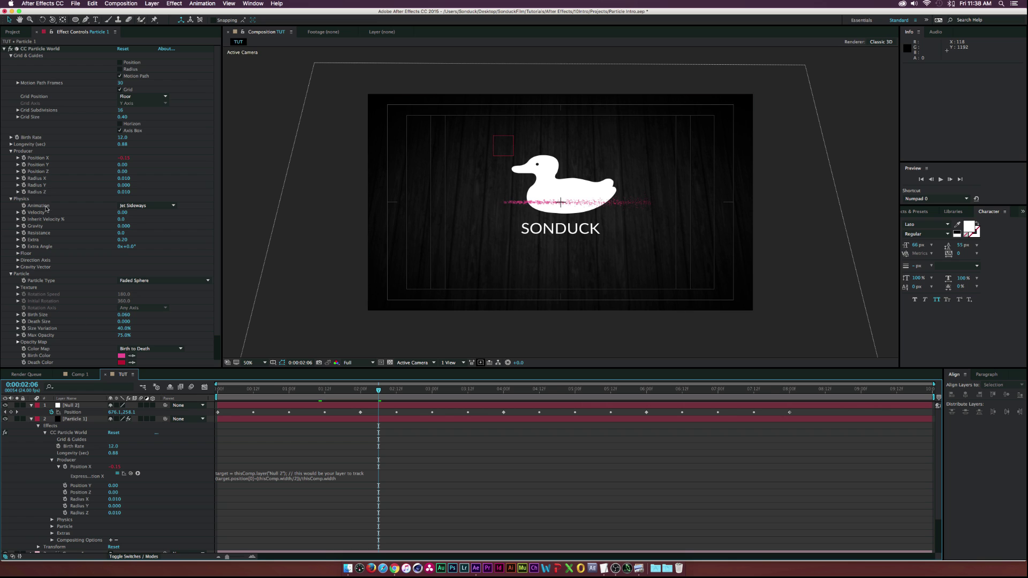
# Add an expression to the Producer Position Y, then switch to TextEdit and copy the two-line target.position[1] expression
pyautogui.keyDown('alt'); pyautogui.click(24, 164); pyautogui.keyUp('alt')
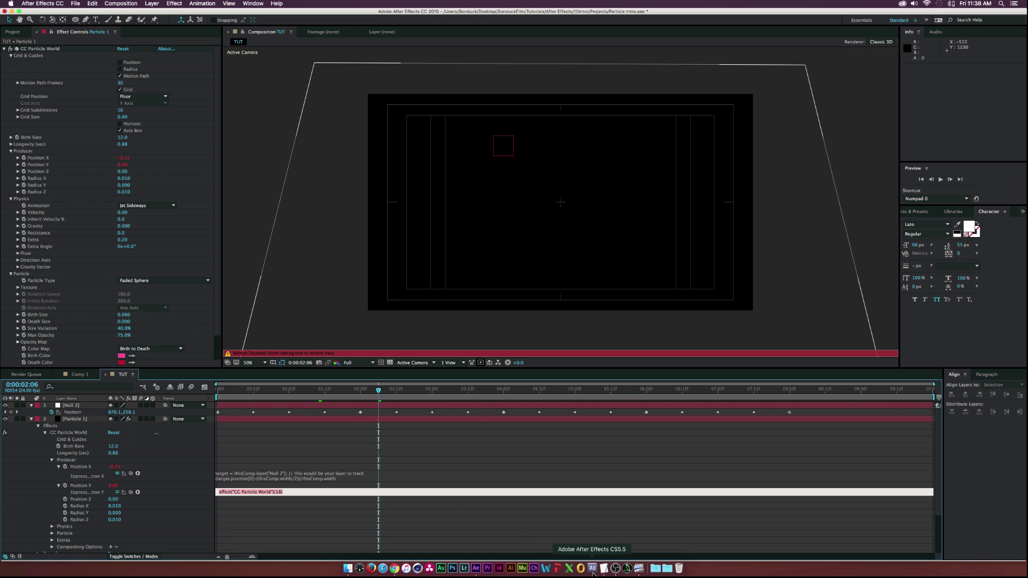
pyautogui.click(605, 571)
pyautogui.moveTo(372, 387); pyautogui.dragTo(223, 382)
pyautogui.press('super+c')
# Back in After Effects, replace the Position Y expression with the copied text and make Null 2 its target layer
pyautogui.click(271, 496)
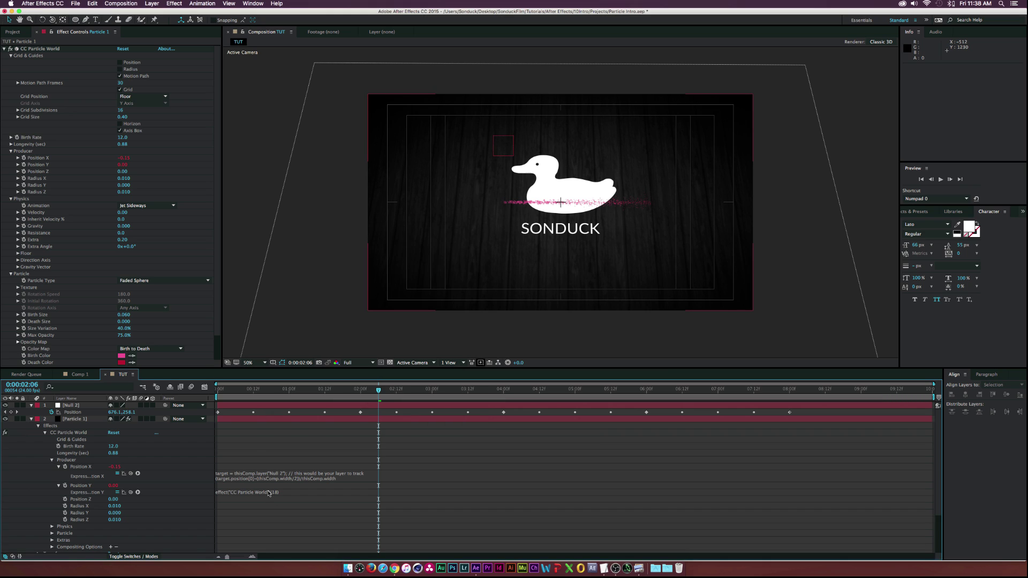
pyautogui.click(271, 493)
pyautogui.press('super+v')
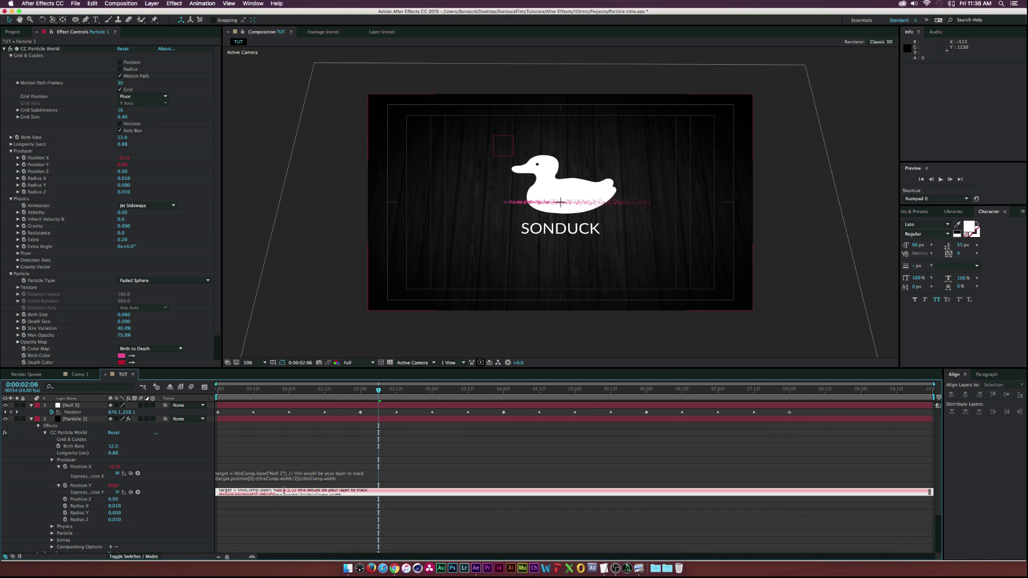
pyautogui.click(285, 490)
pyautogui.scroll(1, 286, 491)
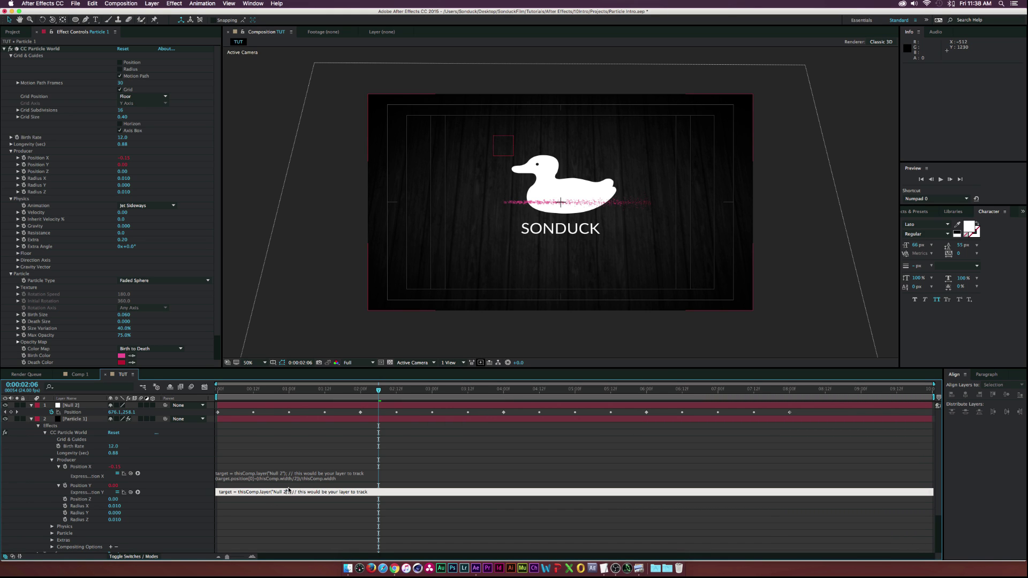
pyautogui.click(398, 474)
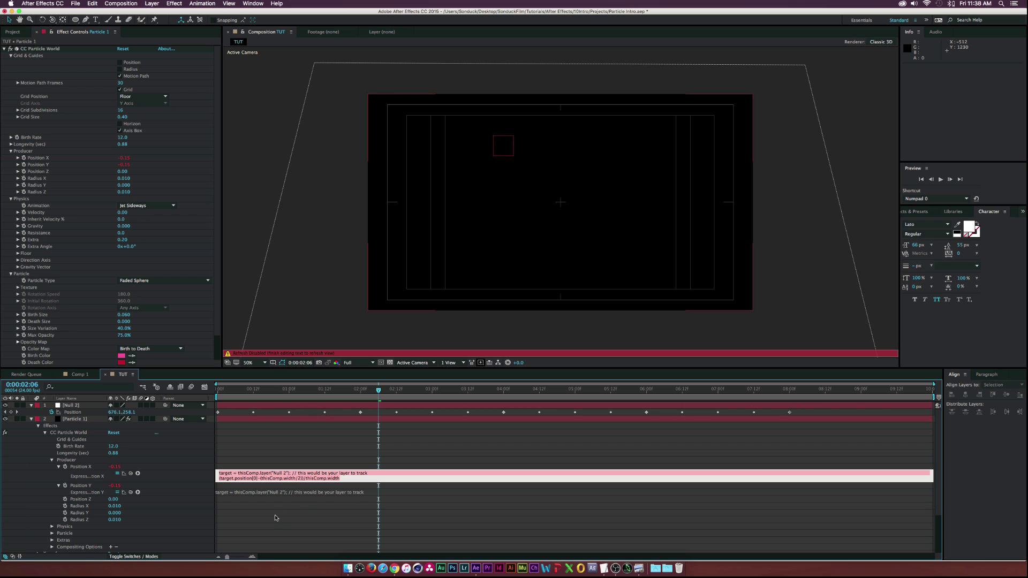
pyautogui.click(275, 515)
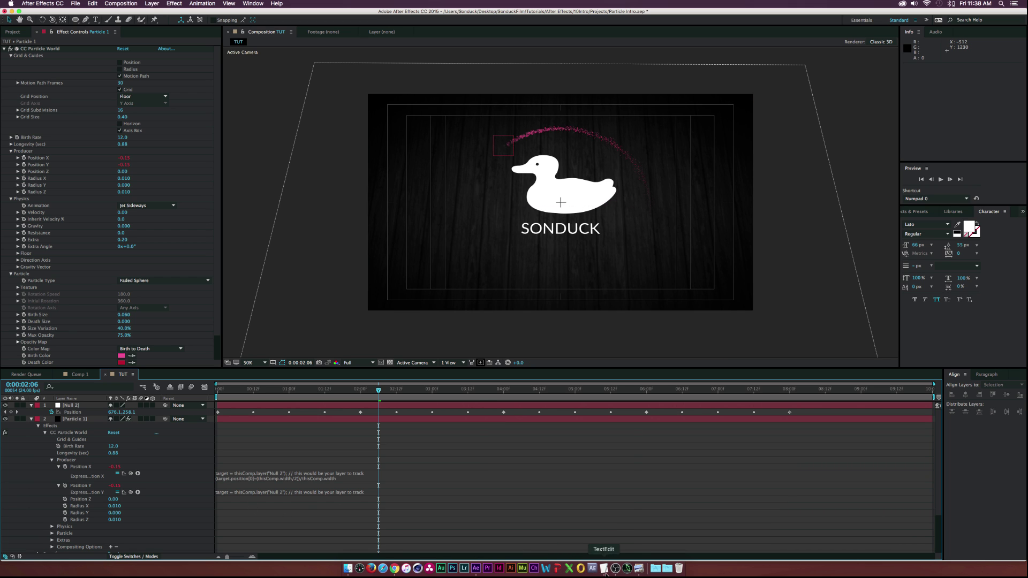
# Switch to TextEdit, copy the two-line target.position[2]/thisComp.width expression, and return to After Effects
pyautogui.click(604, 568)
pyautogui.moveTo(324, 403); pyautogui.dragTo(245, 396)
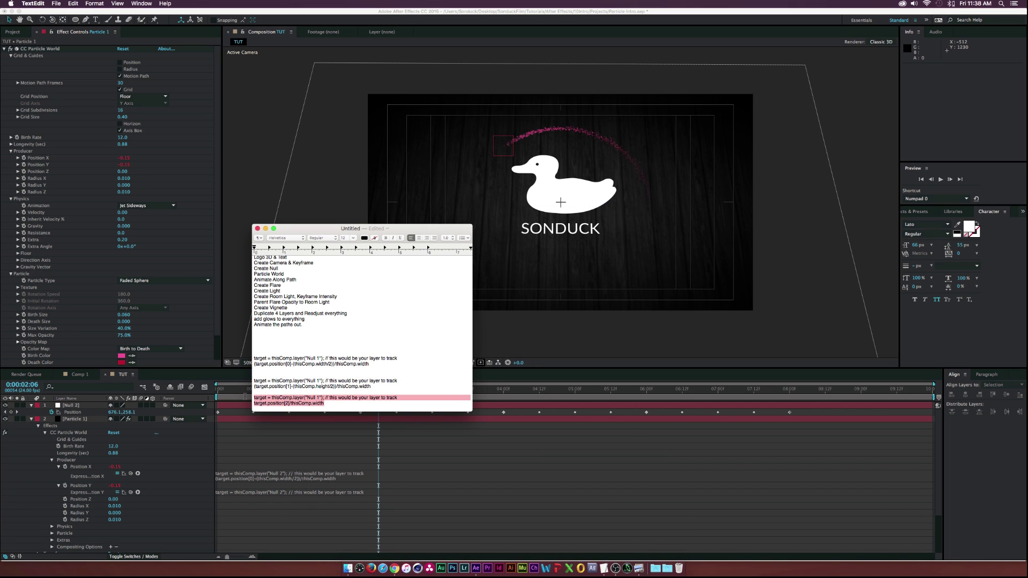
pyautogui.press('super+c')
pyautogui.press('super+Tab')
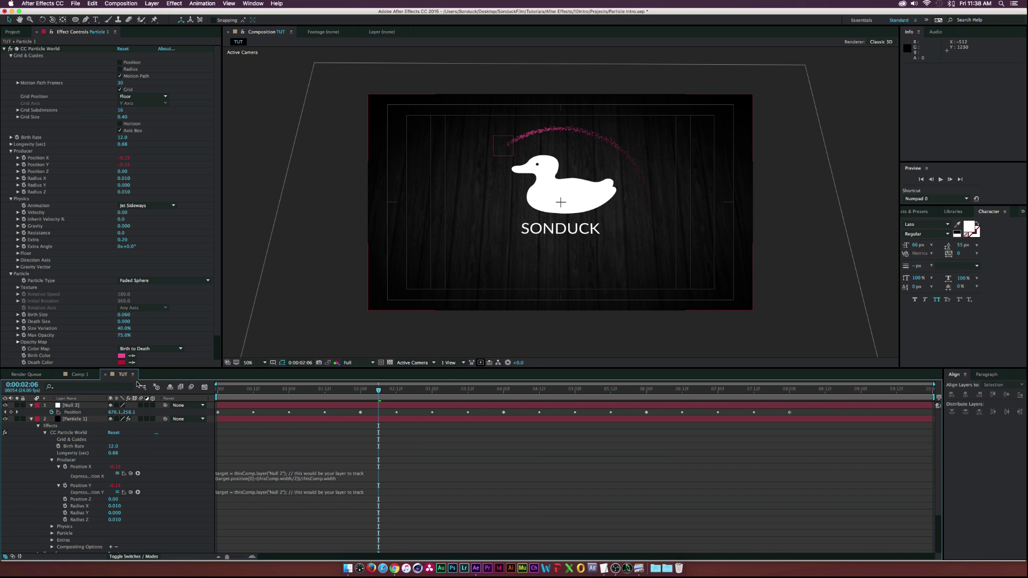
# Add an expression to the Producer Position Z using the copied text, with Null 2 as its target layer
pyautogui.keyDown('alt'); pyautogui.click(24, 172); pyautogui.keyUp('alt')
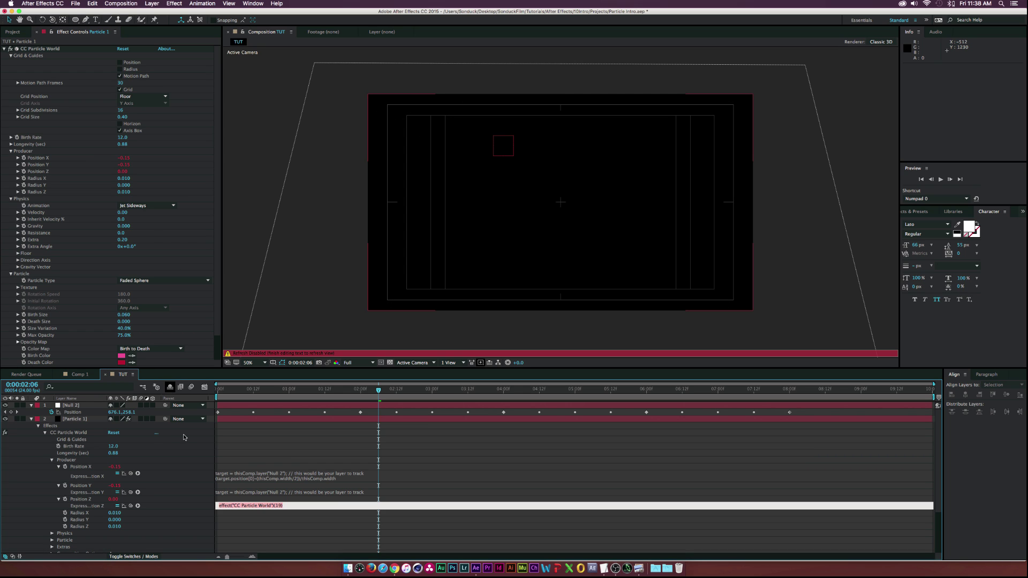
pyautogui.press('super+v')
pyautogui.scroll(1, 295, 505)
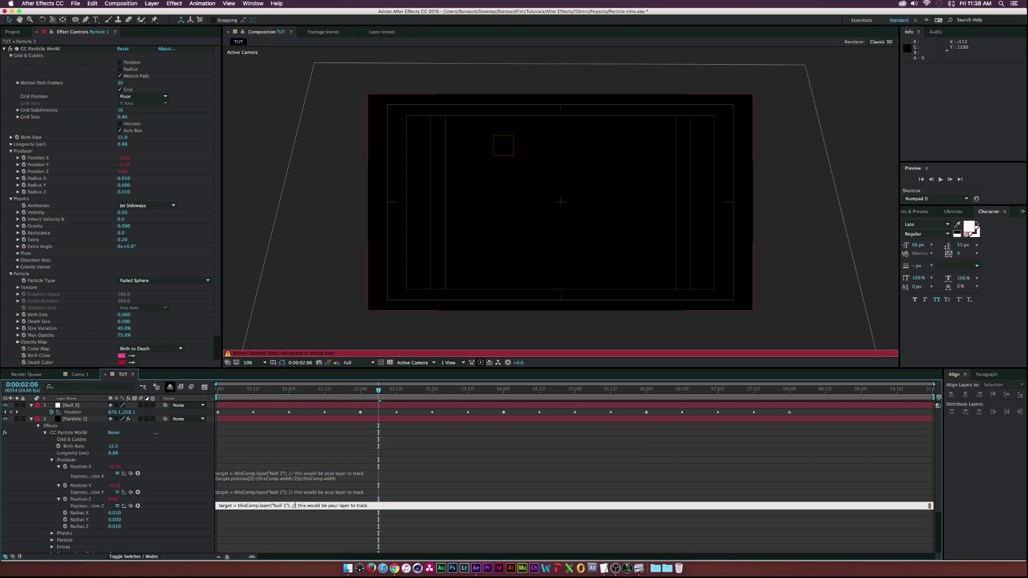
pyautogui.click(286, 505)
pyautogui.press('BackSpace')
pyautogui.write('2')
pyautogui.click(414, 473)
pyautogui.click(331, 448)
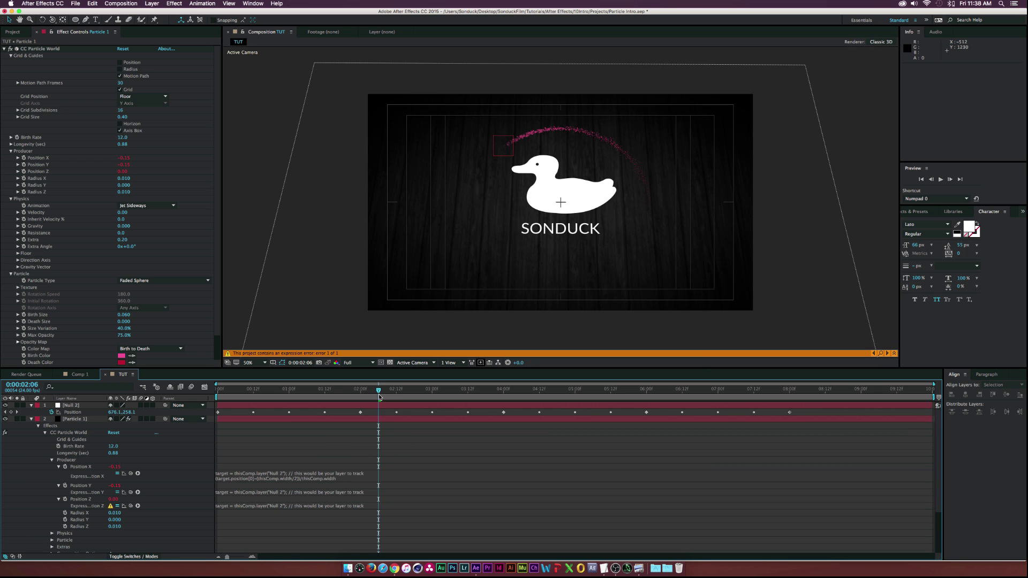
# Scrub the timeline to about 2:23 and make Null 2 a 3D layer
pyautogui.moveTo(341, 395); pyautogui.dragTo(429, 413)
pyautogui.click(80, 407)
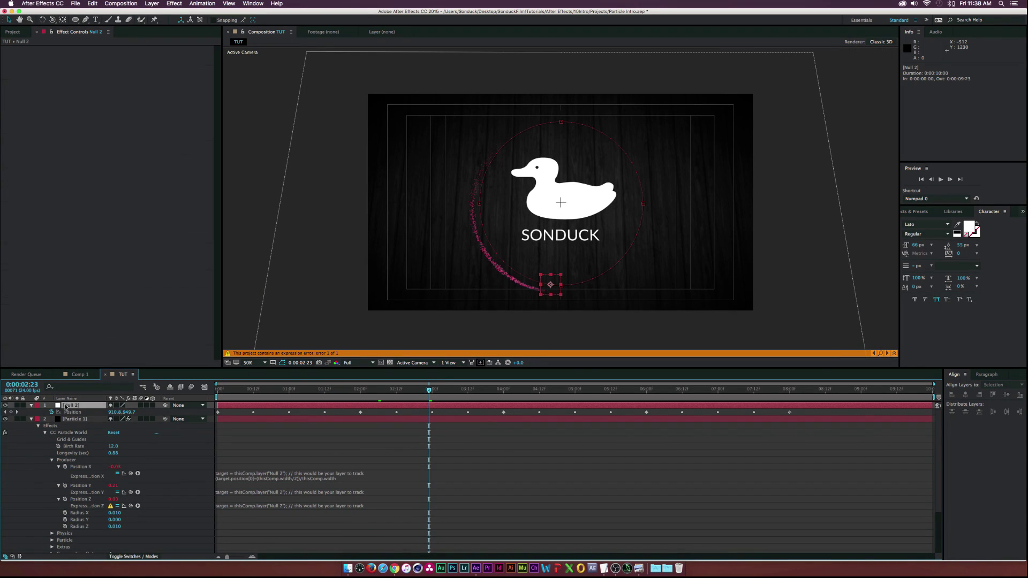
pyautogui.click(154, 405)
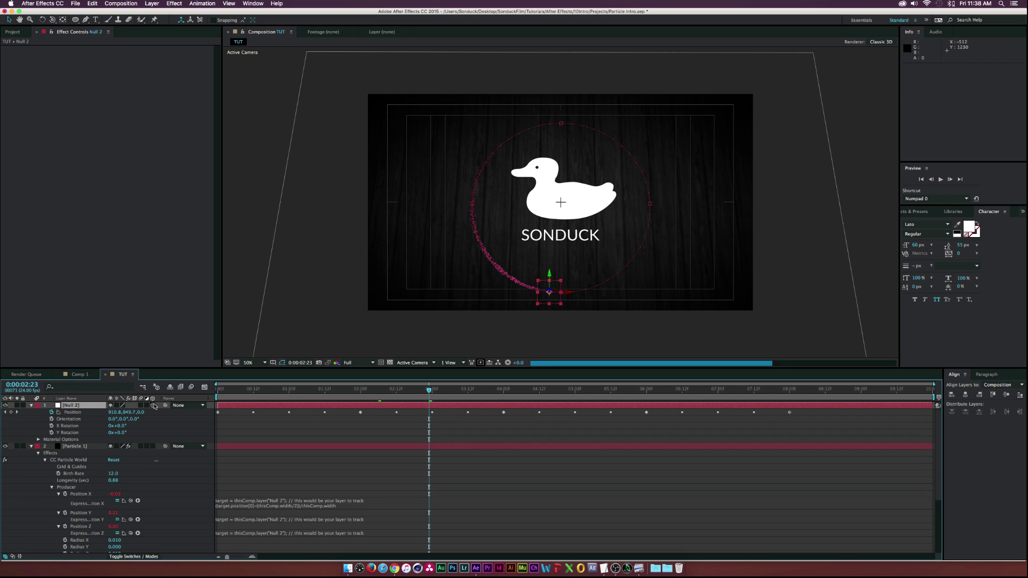
# Set the Z value of all Null 2 Position keyframes to -74 and preview the animation from near the start
pyautogui.moveTo(364, 396)
pyautogui.mouseDown()
pyautogui.moveTo(260, 397)
pyautogui.moveTo(517, 404)
pyautogui.moveTo(369, 412)
pyautogui.moveTo(357, 411)
pyautogui.moveTo(361, 390)
pyautogui.mouseUp()
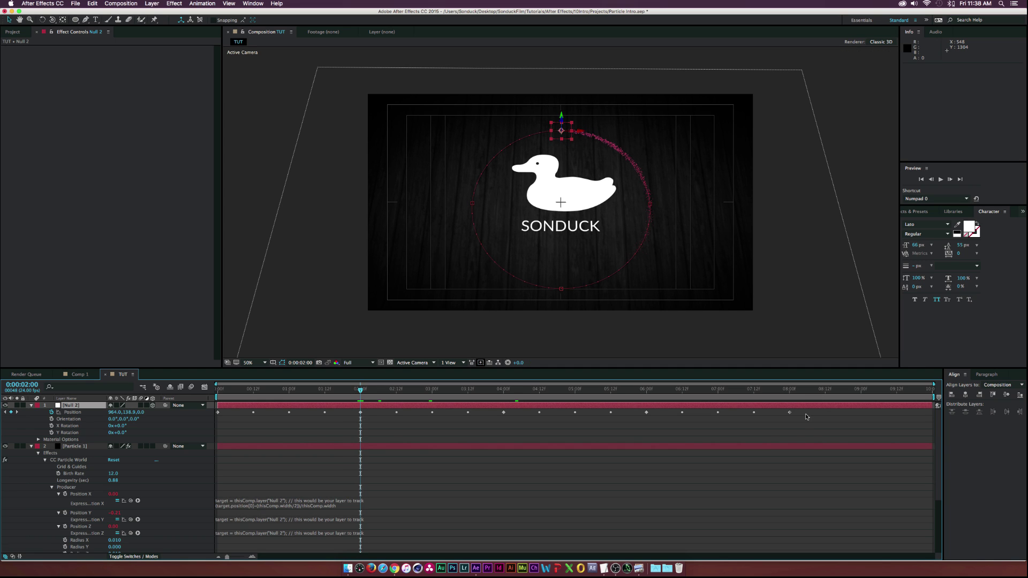
pyautogui.moveTo(806, 417); pyautogui.dragTo(117, 413)
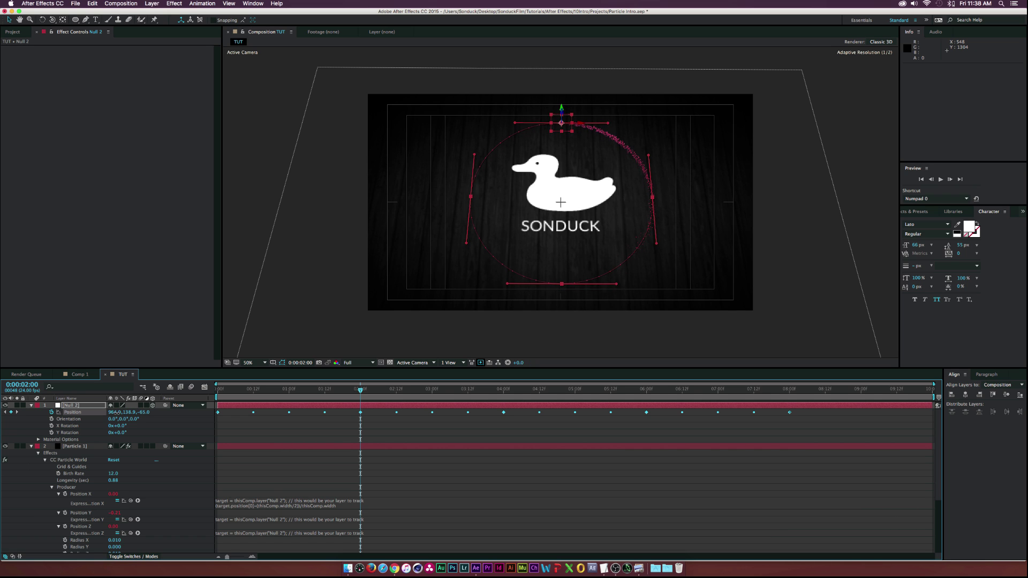
pyautogui.click(226, 391)
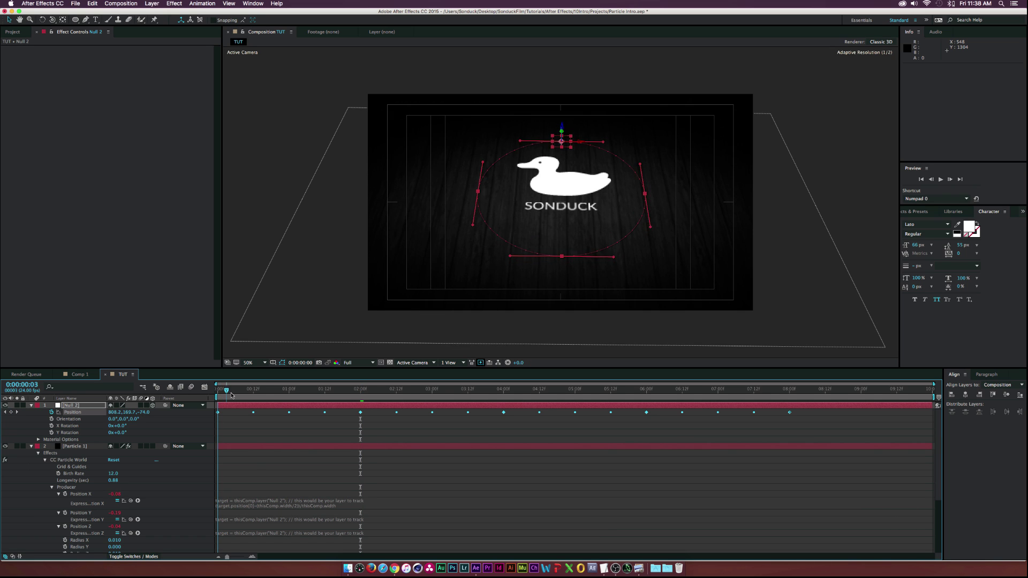
pyautogui.press('space')
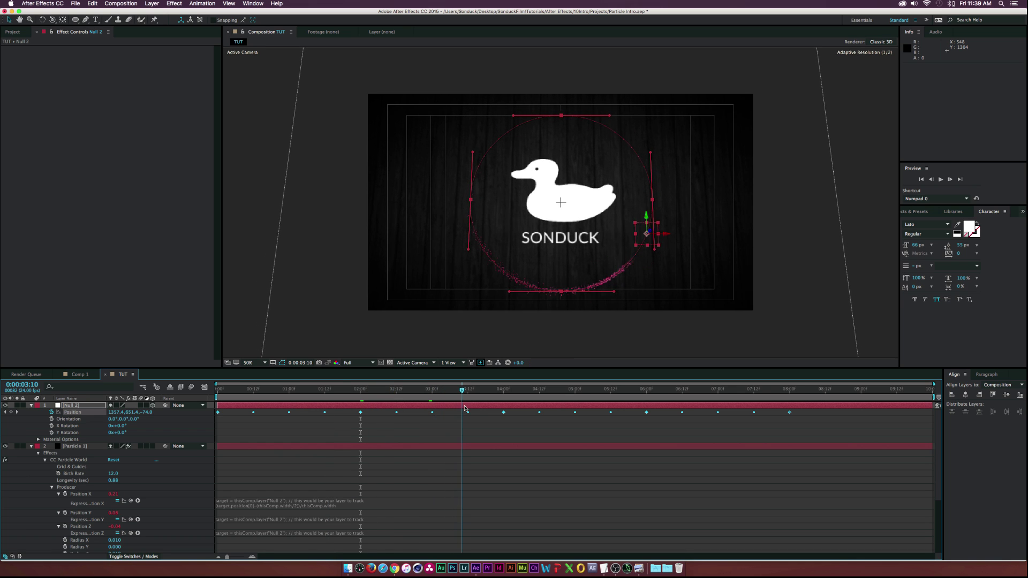
pyautogui.click(350, 438)
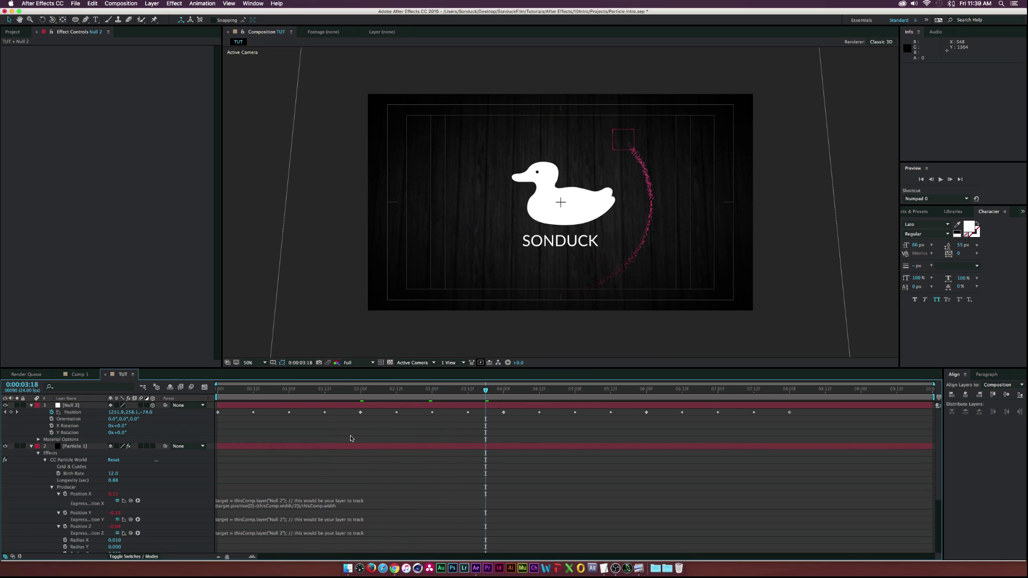
# Collapse the Null 2 and Particle 1 layers and create a black 1920 x 1080 solid named Flare 1
pyautogui.press('super+Tab')
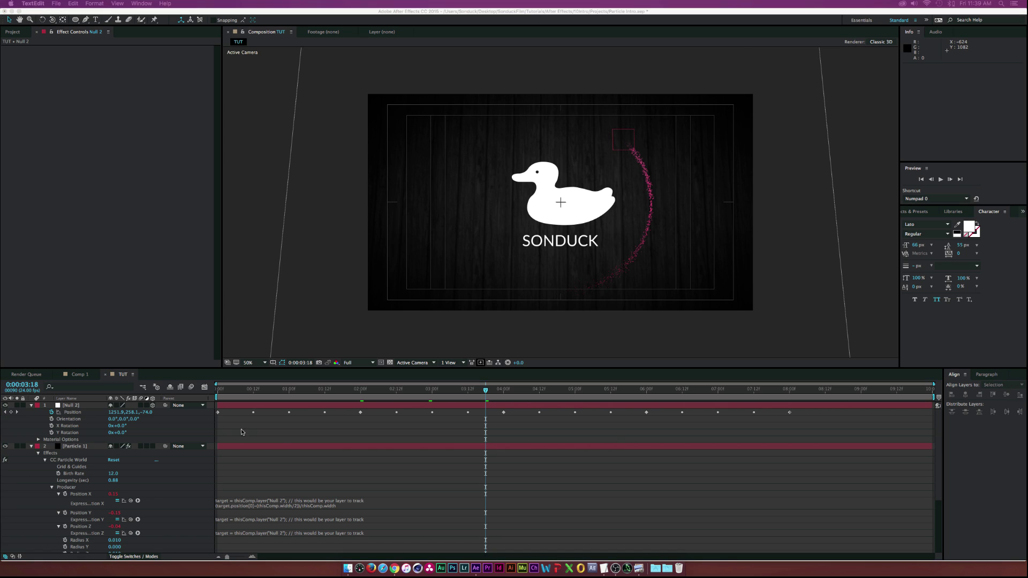
pyautogui.press('super+Tab')
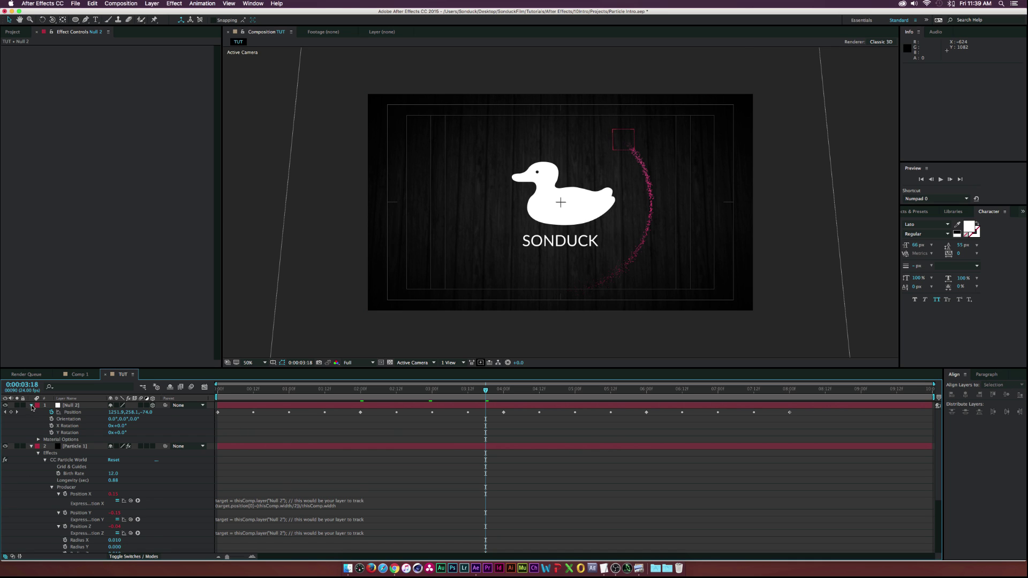
pyautogui.click(31, 405)
pyautogui.click(31, 412)
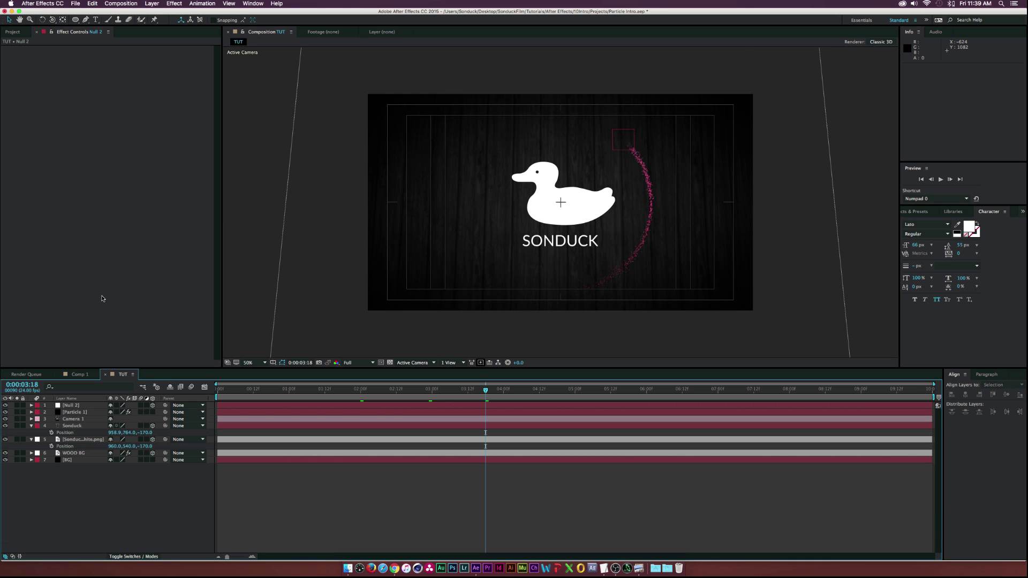
pyautogui.press('super+y')
pyautogui.write('Flare 1')
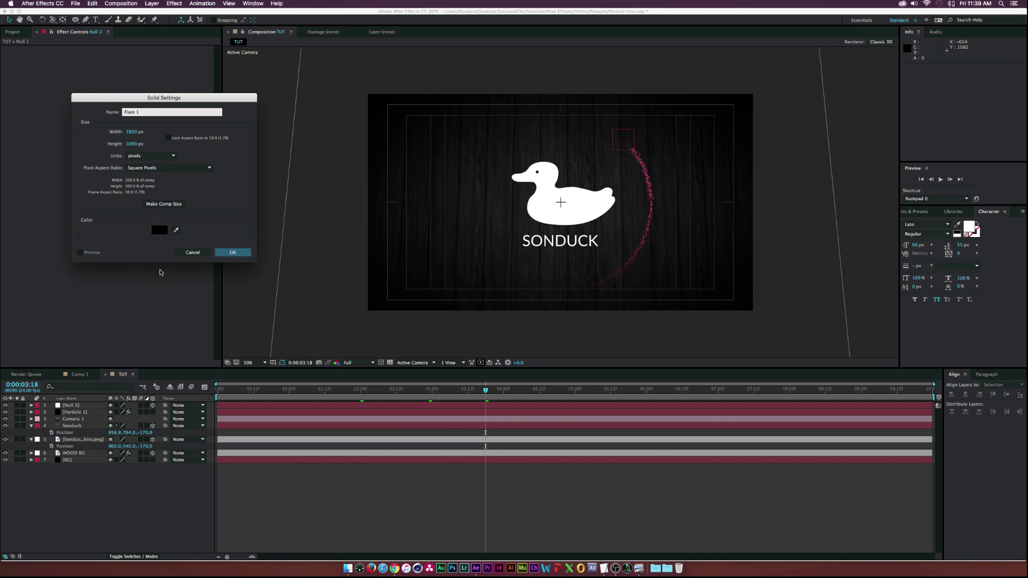
pyautogui.click(226, 253)
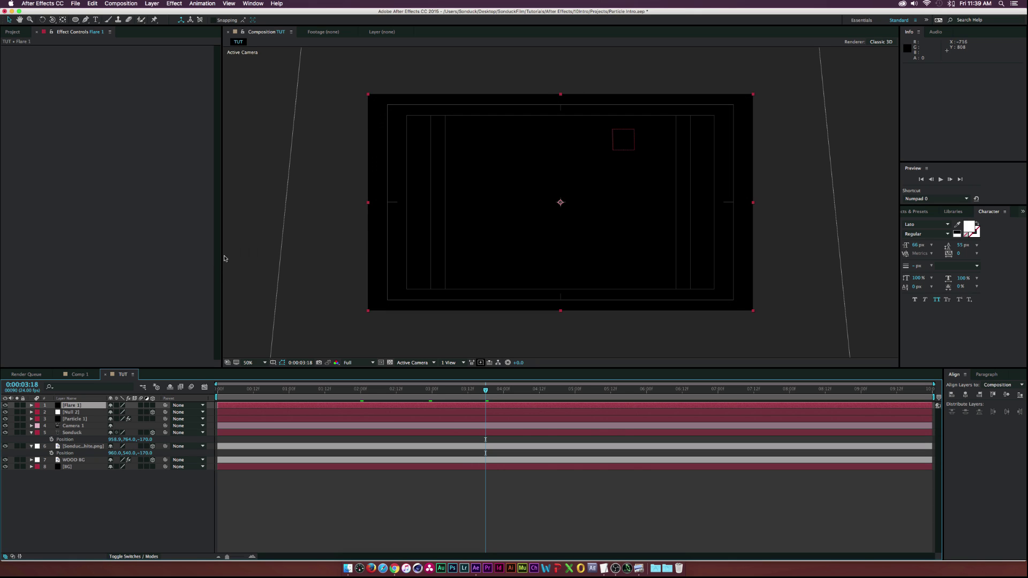
# Apply the Video Copilot Optical Flares effect to the Flare 1 solid
pyautogui.click(165, 2)
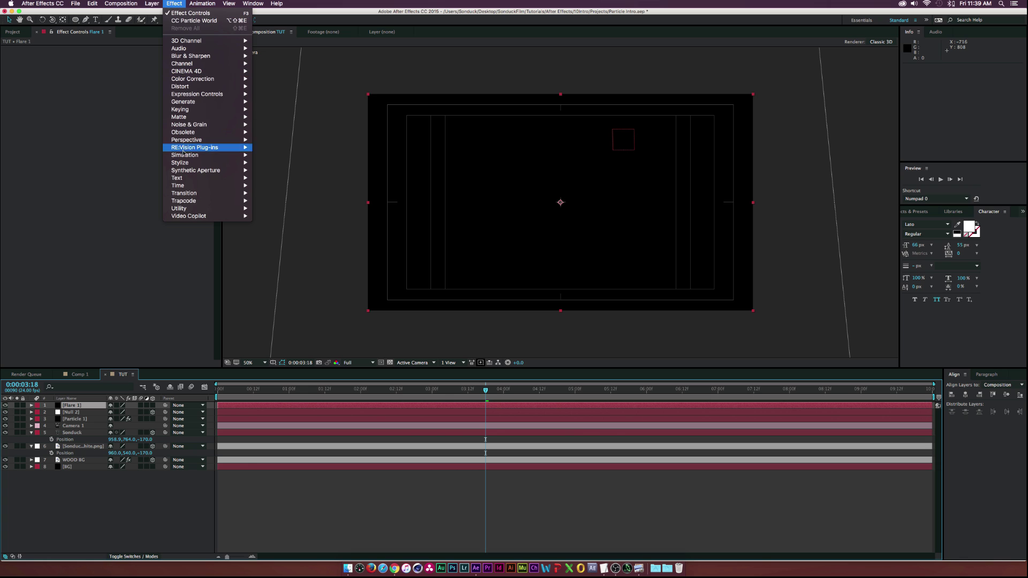
pyautogui.moveTo(192, 218)
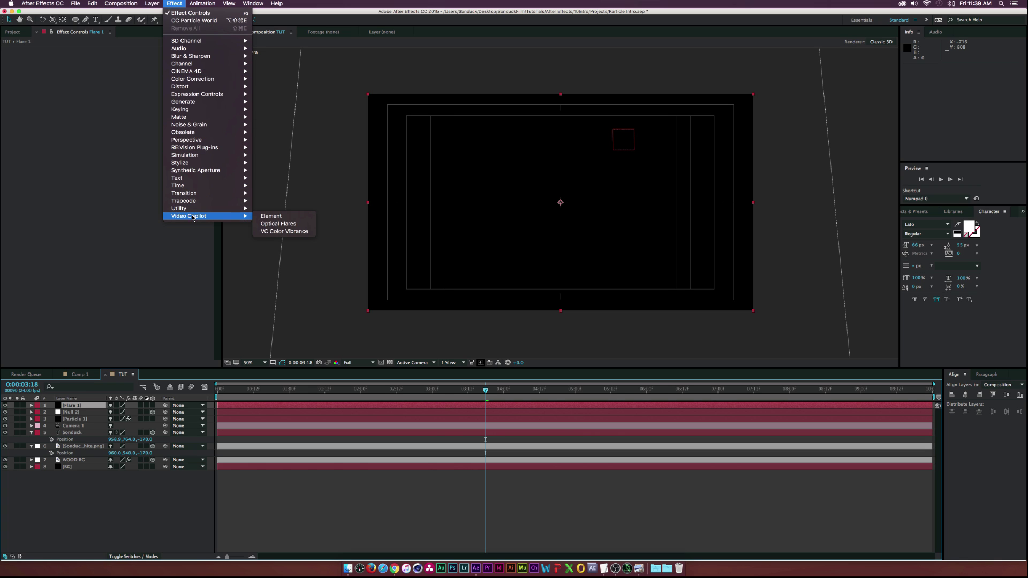
pyautogui.click(279, 224)
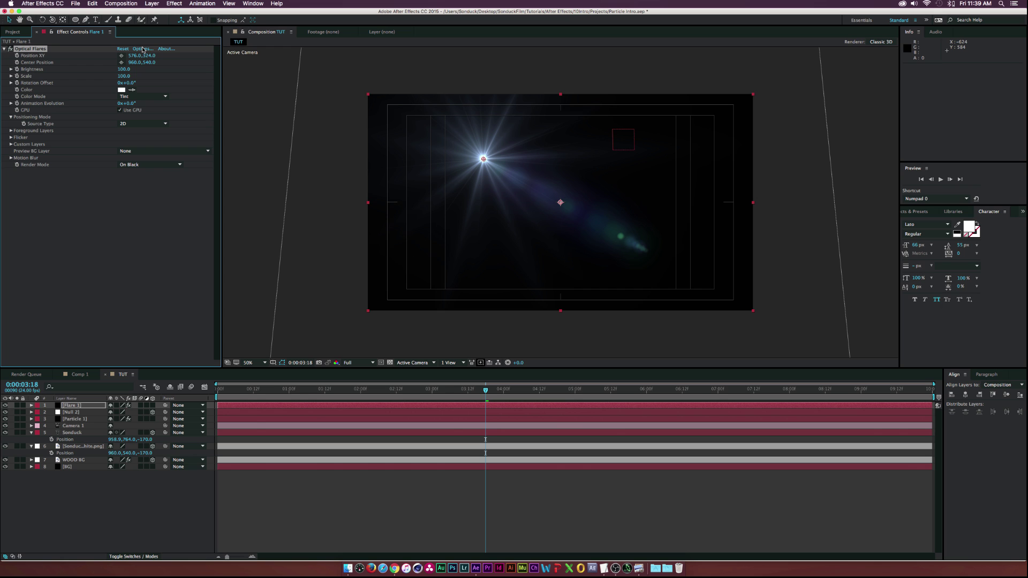
# Open the Optical Flares options, clear the default flare elements, and add a basic Glow lens object
pyautogui.click(143, 49)
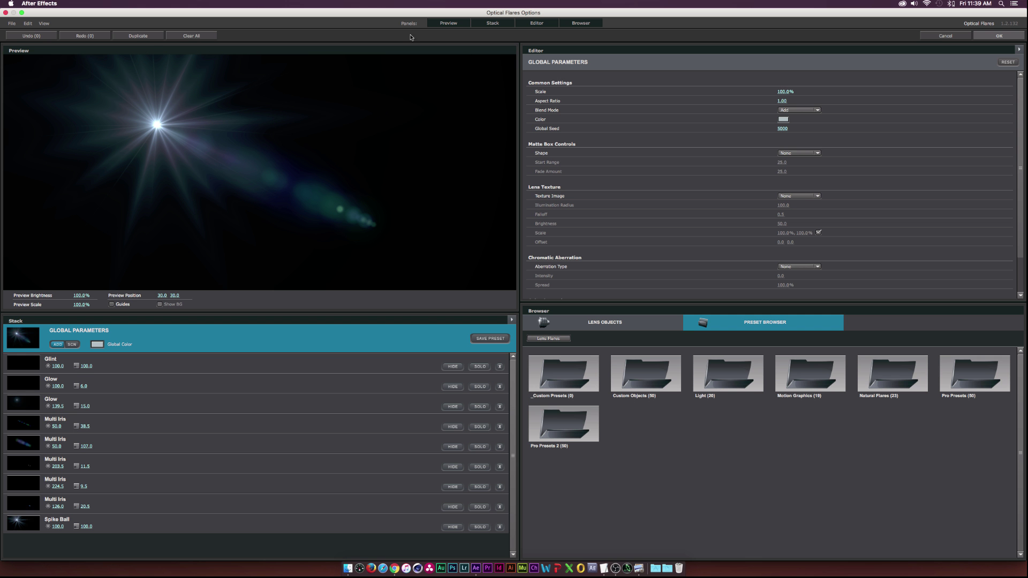
pyautogui.click(186, 35)
pyautogui.click(500, 298)
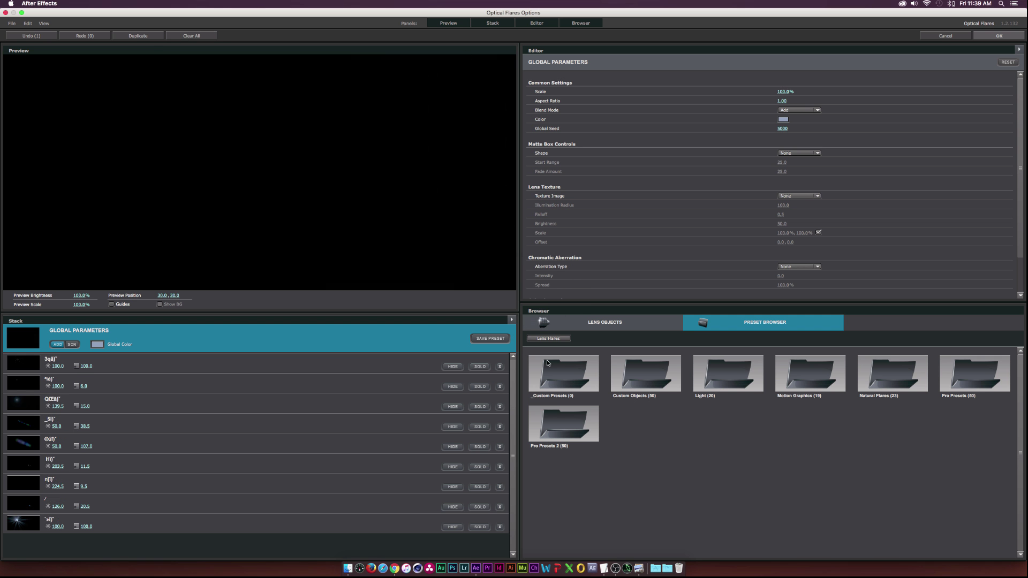
pyautogui.click(571, 322)
pyautogui.click(563, 374)
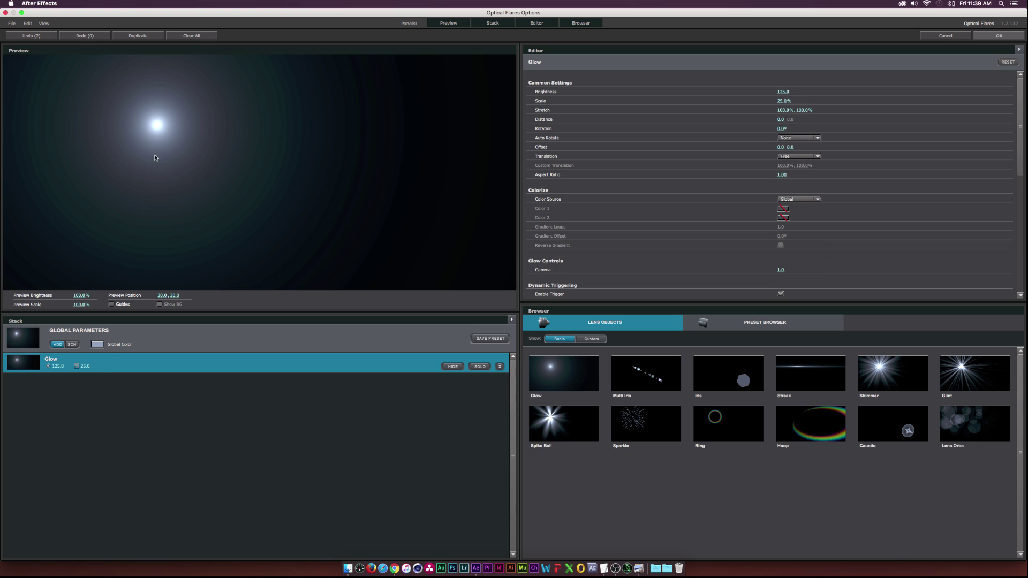
# Change the flare's Global Color to a pink matching the particles and apply the Optical Flares options
pyautogui.click(97, 345)
pyautogui.moveTo(160, 363); pyautogui.dragTo(139, 361)
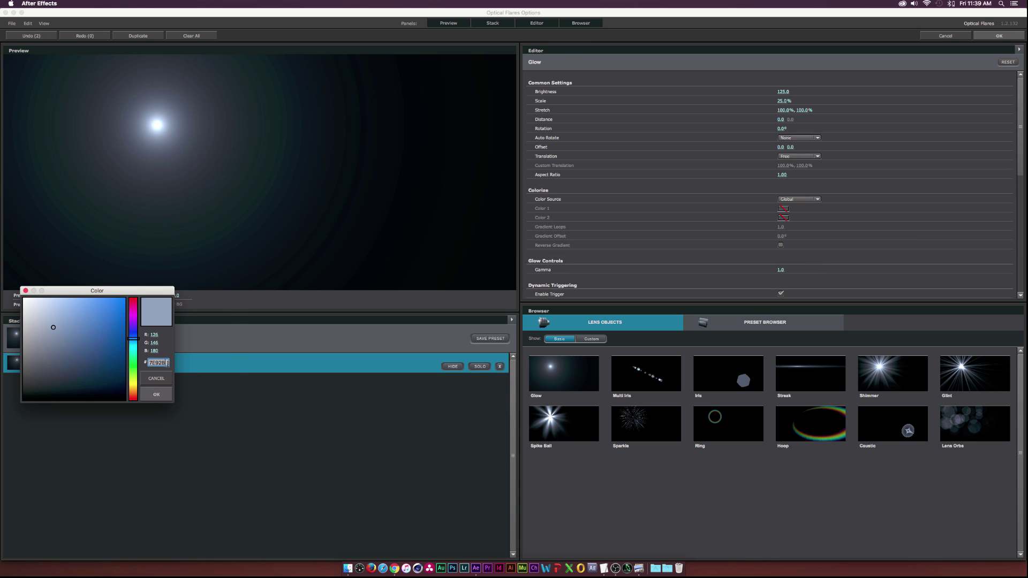
pyautogui.write('ff6894')
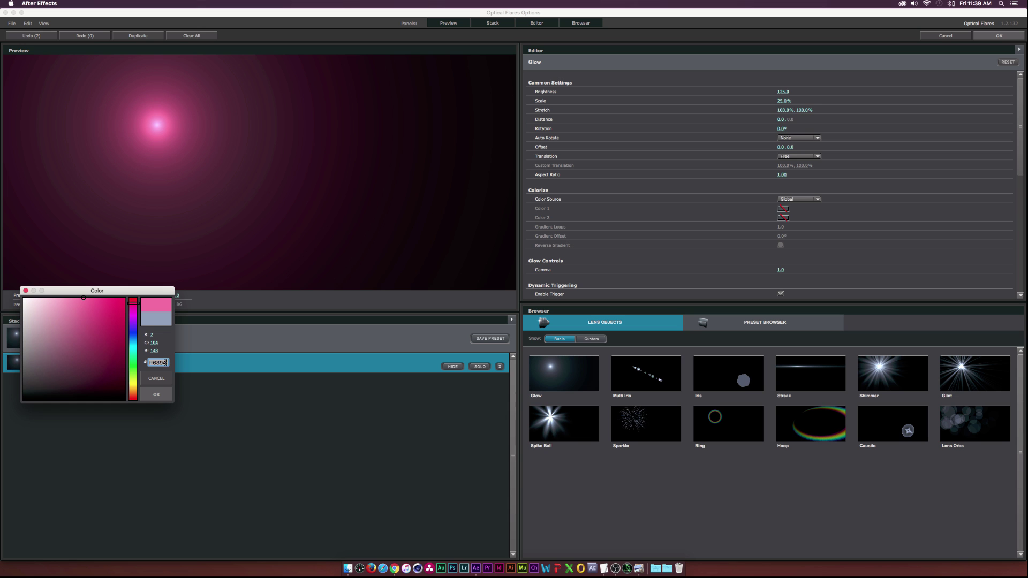
pyautogui.press('BackSpace')
pyautogui.write('a')
pyautogui.click(156, 394)
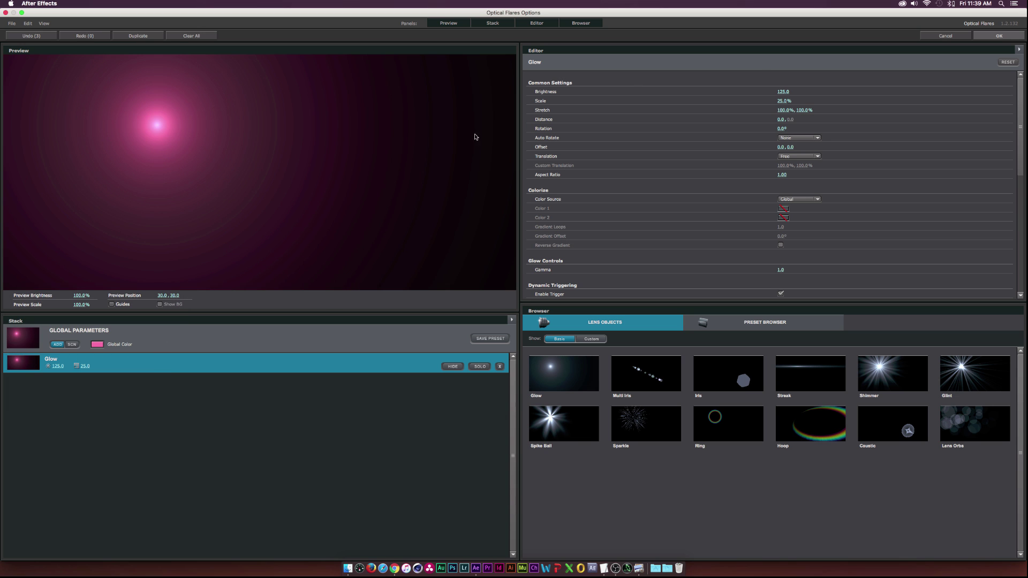
pyautogui.click(999, 36)
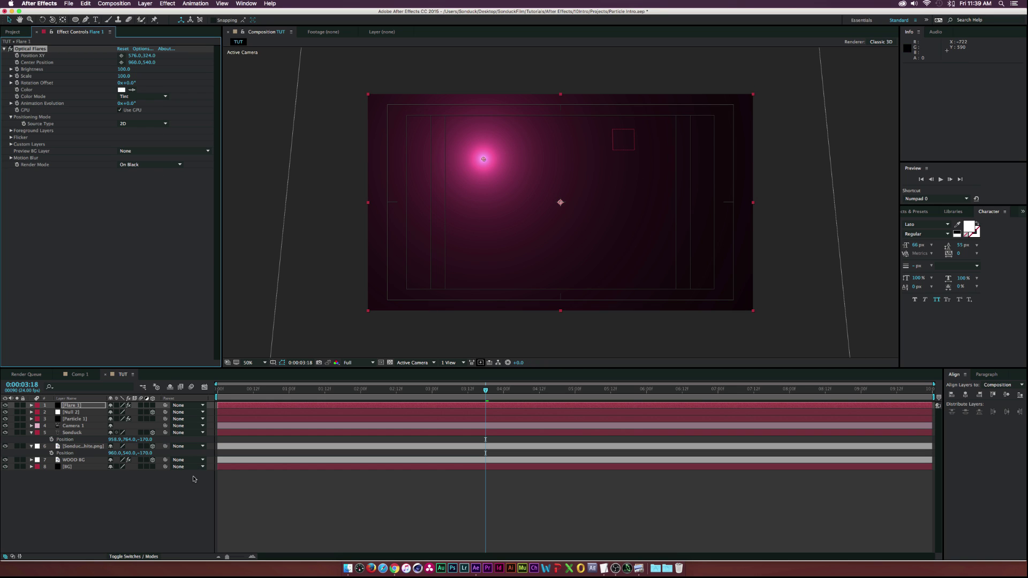
# Set the blending mode of the Flare 1 layer to Add
pyautogui.click(134, 556)
pyautogui.click(122, 406)
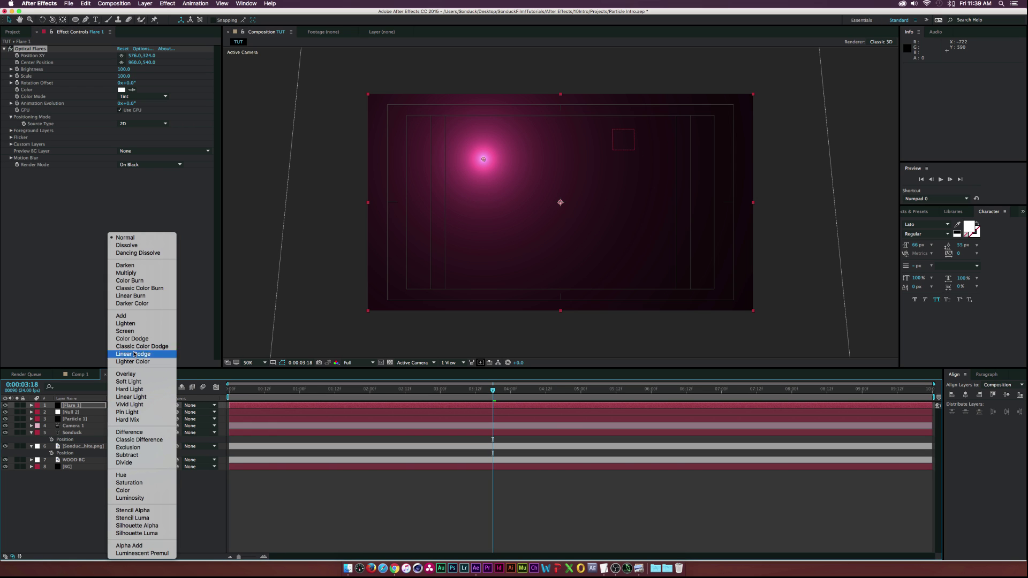
pyautogui.click(128, 321)
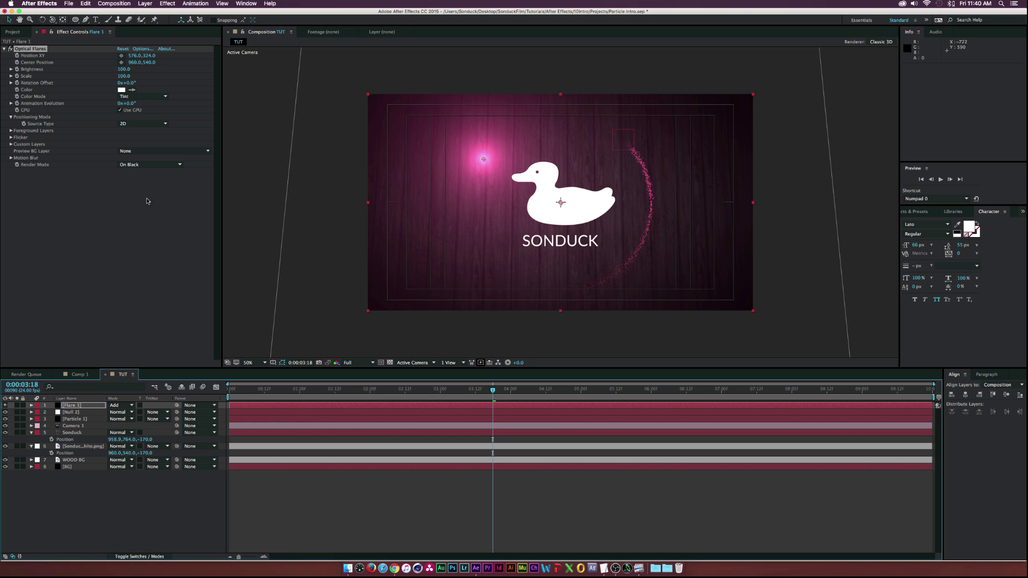
# Set the Optical Flares Render Mode to On Transparent and the positioning Source Type to 3D
pyautogui.click(149, 164)
pyautogui.click(135, 177)
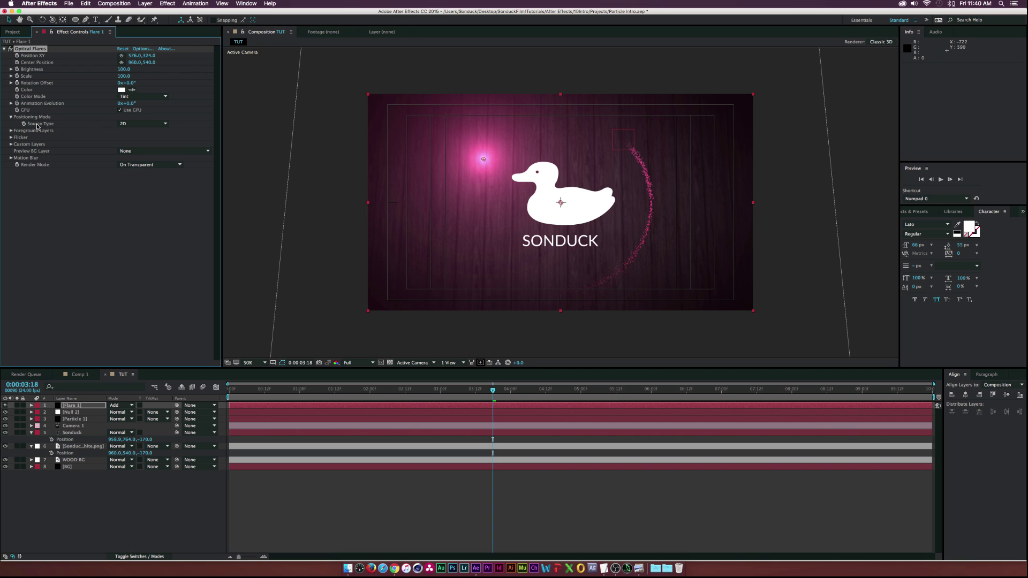
pyautogui.click(141, 124)
pyautogui.click(129, 140)
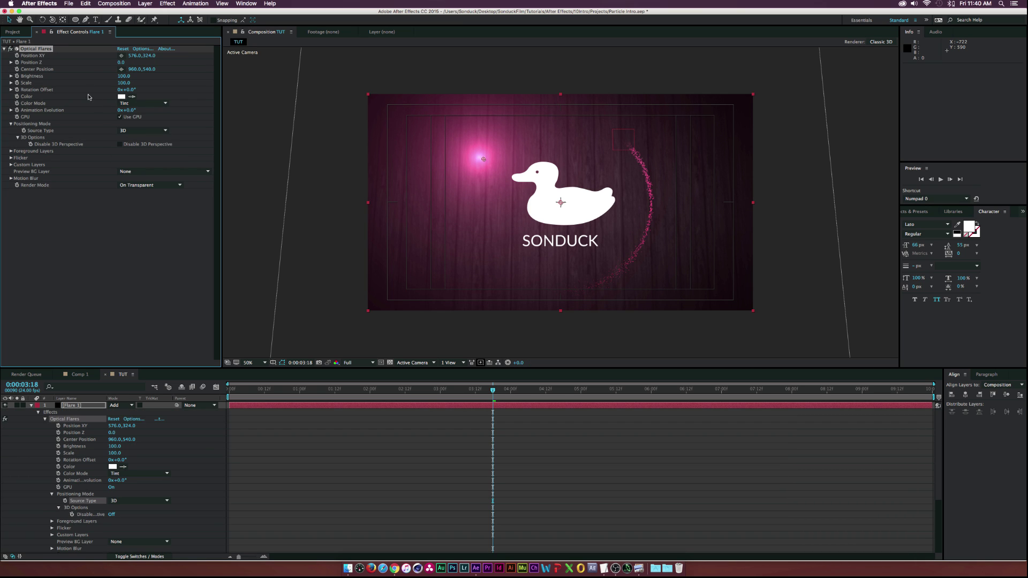
# Add an expression to the flare's Position XY that links it to the Position of Null 2
pyautogui.keyDown('alt'); pyautogui.click(17, 56); pyautogui.keyUp('alt')
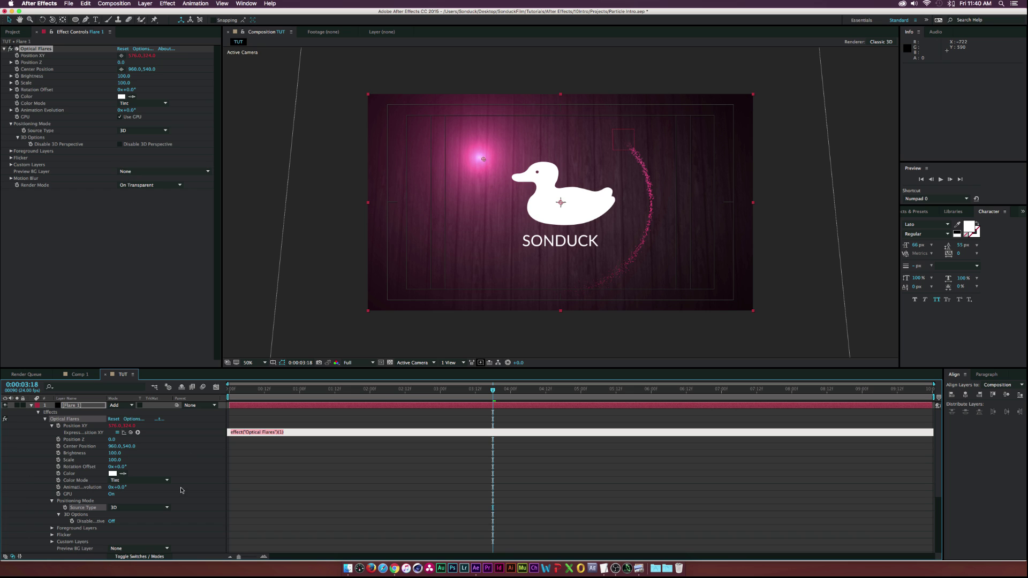
pyautogui.scroll(-4, 181, 489)
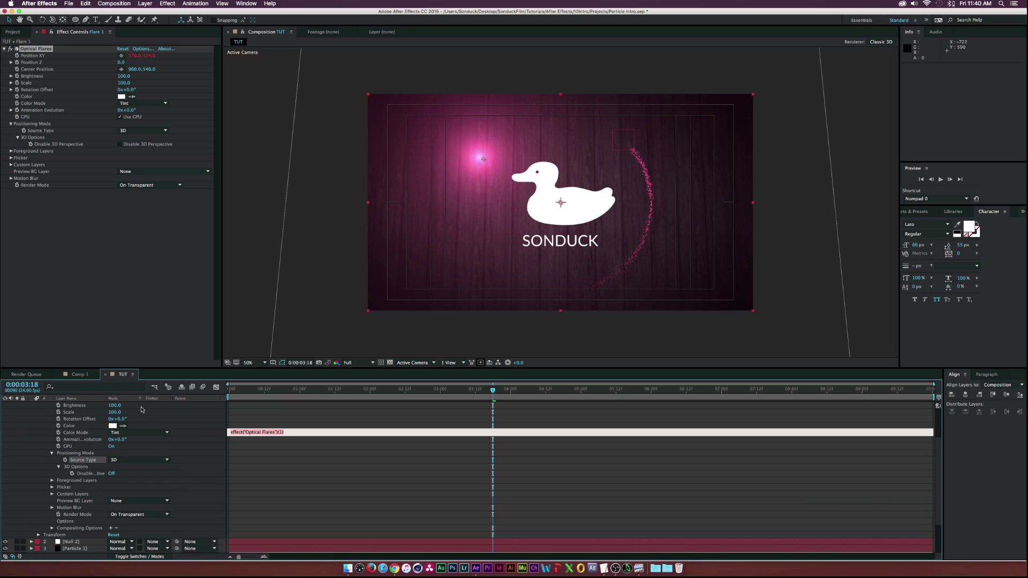
pyautogui.scroll(3, 141, 410)
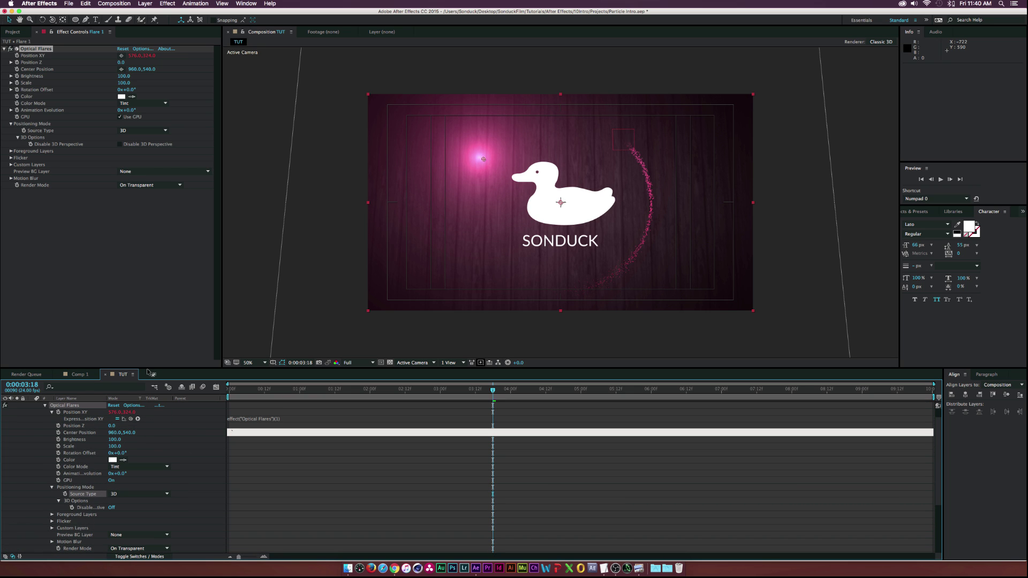
pyautogui.click(155, 439)
pyautogui.press('`')
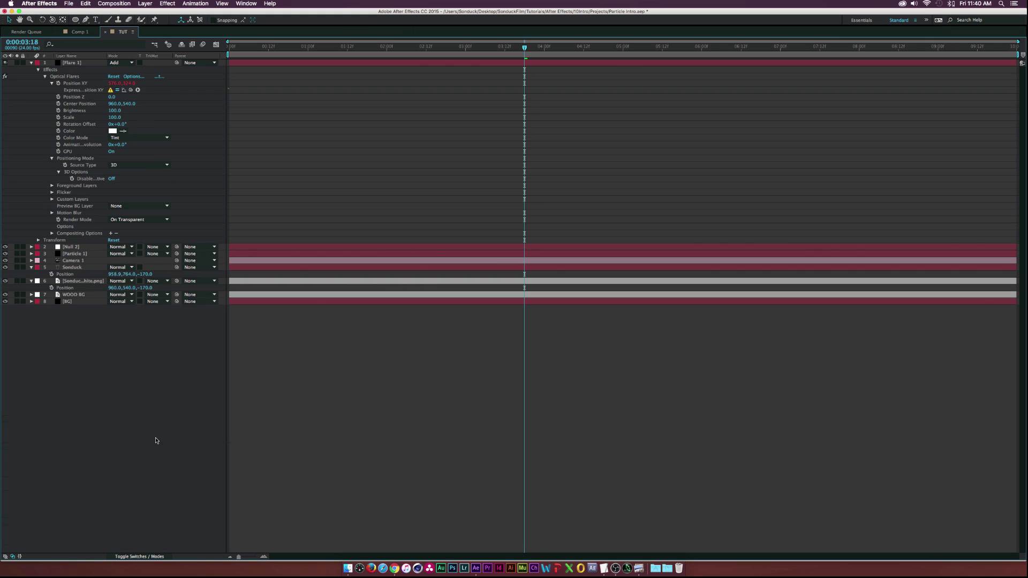
pyautogui.click(237, 91)
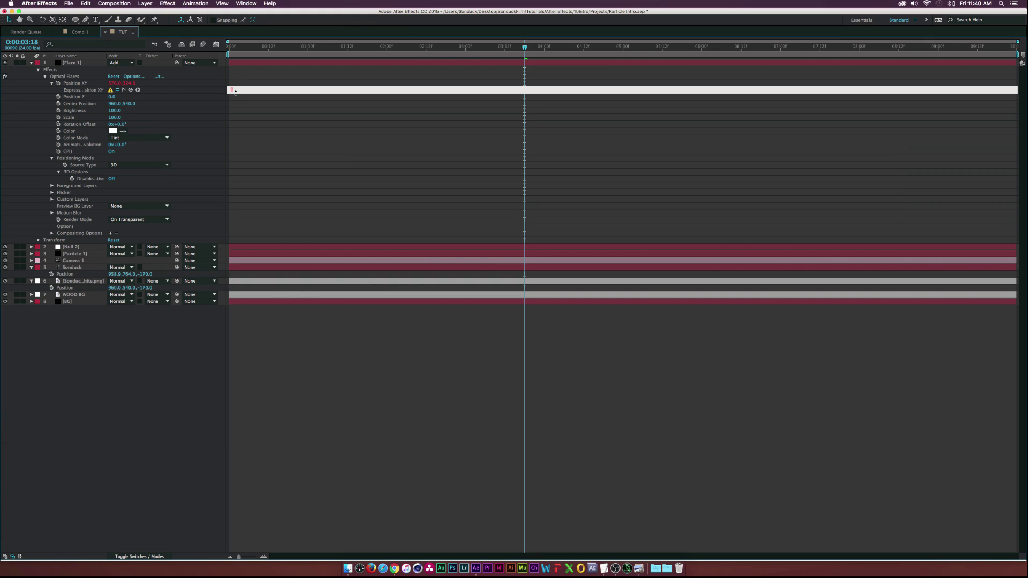
pyautogui.click(31, 248)
pyautogui.click(31, 249)
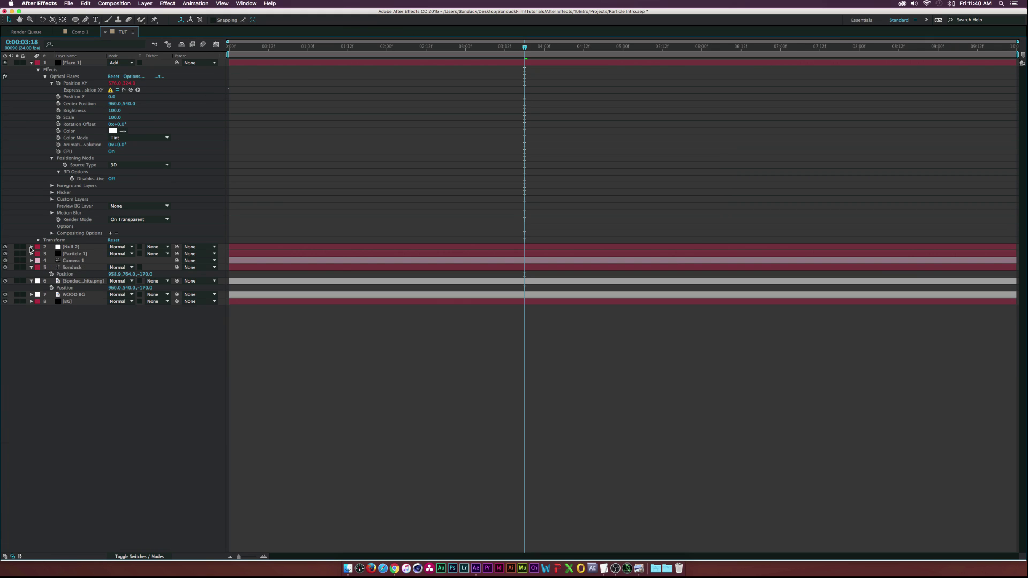
pyautogui.click(30, 247)
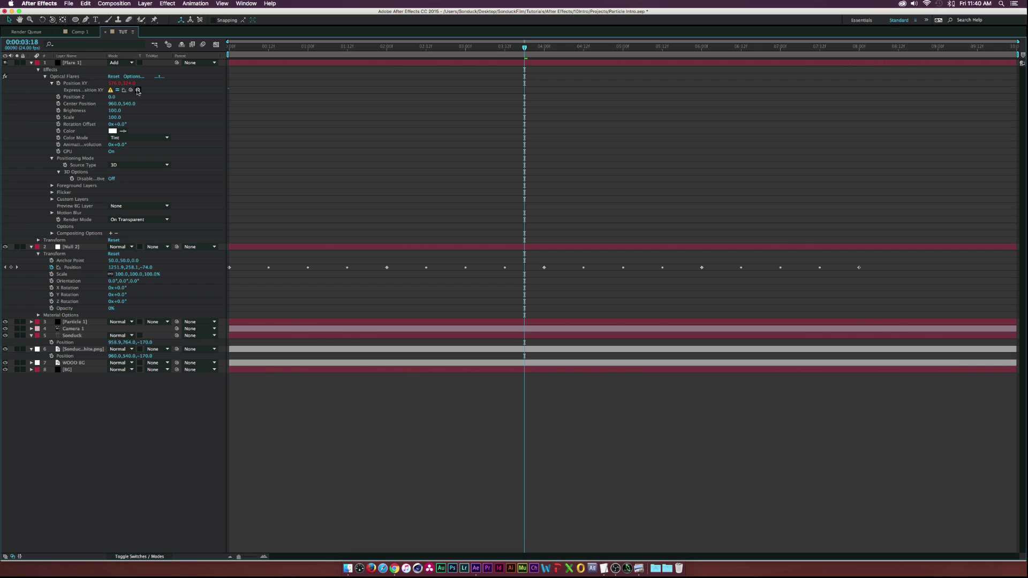
pyautogui.click(238, 92)
pyautogui.moveTo(131, 91); pyautogui.dragTo(73, 267)
pyautogui.click(119, 403)
# Link the flare's Position Z to the Z value of Null 2's Position with an expression
pyautogui.keyDown('alt'); pyautogui.click(59, 96); pyautogui.keyUp('alt')
pyautogui.moveTo(130, 103); pyautogui.dragTo(146, 276)
pyautogui.click(154, 395)
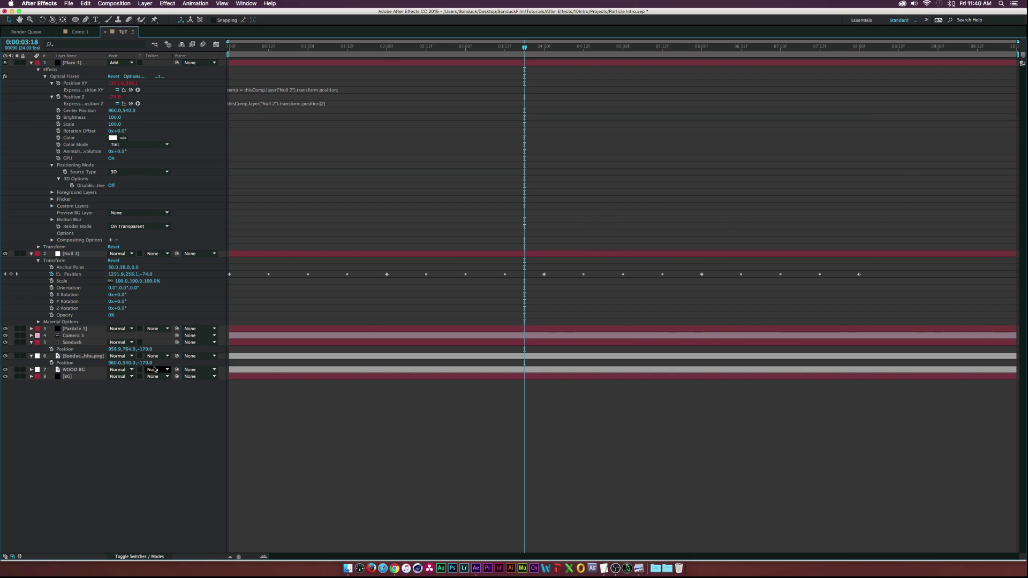
# Restore the normal workspace and scrub the animation up to 0:00:02:19 to check the flare's motion
pyautogui.press('`')
pyautogui.moveTo(314, 389); pyautogui.dragTo(346, 394)
pyautogui.moveTo(397, 395); pyautogui.dragTo(448, 395)
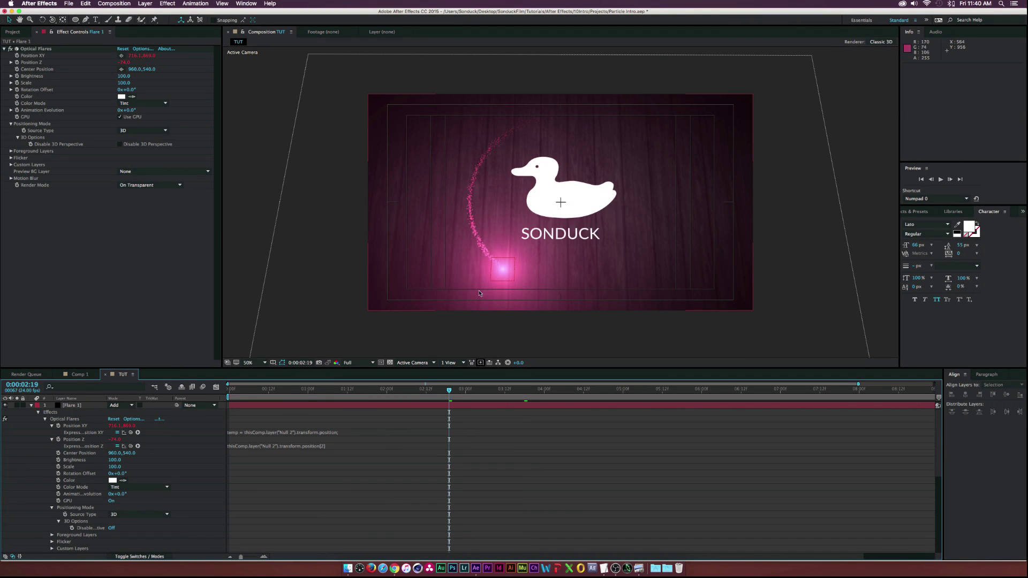
# Lower the flare's Brightness to 70 and check it at 0:00:02:07
pyautogui.click(122, 77)
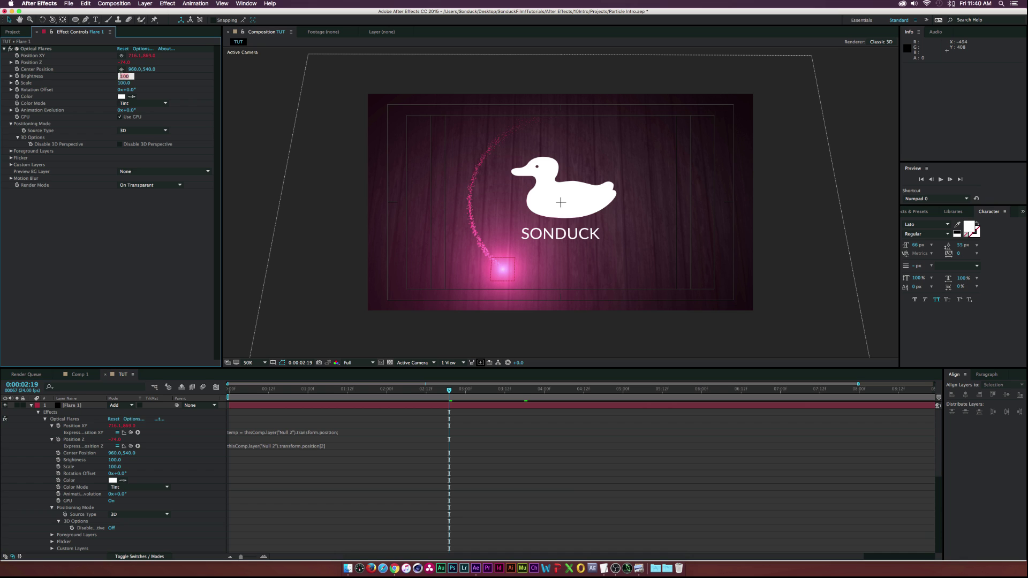
pyautogui.press('Return')
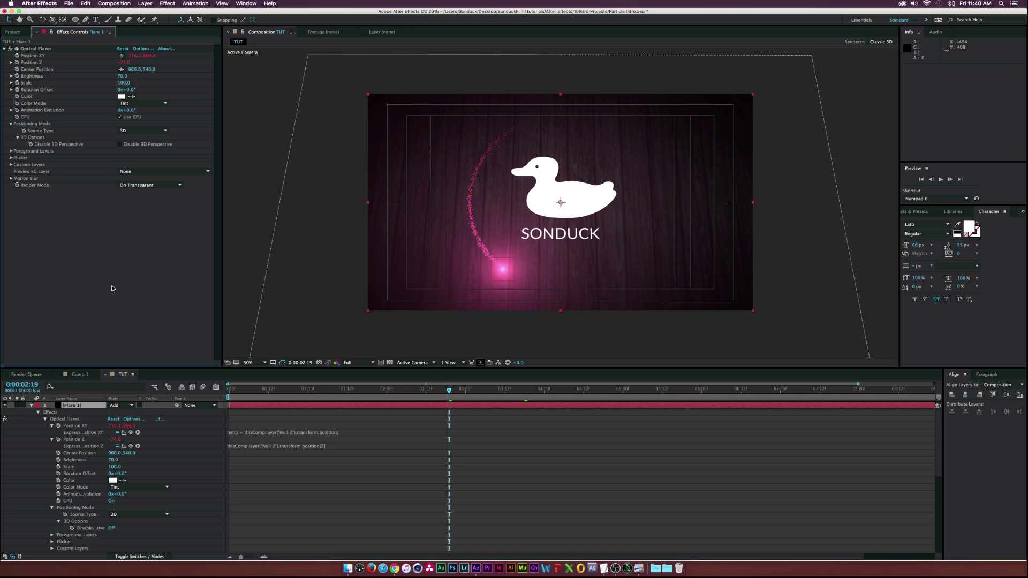
pyautogui.moveTo(419, 382)
pyautogui.mouseDown()
pyautogui.moveTo(375, 388)
pyautogui.moveTo(410, 399)
pyautogui.mouseUp()
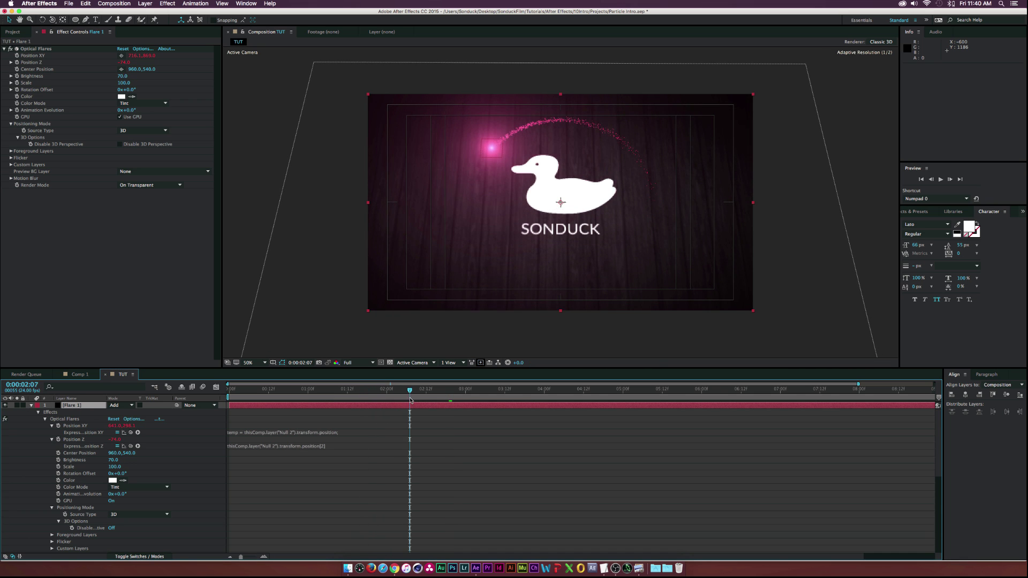
# Set the flare's Flicker Speed to 13 and Amount to 51, and scrub the animation to review the flicker
pyautogui.click(11, 158)
pyautogui.moveTo(121, 172); pyautogui.dragTo(139, 179)
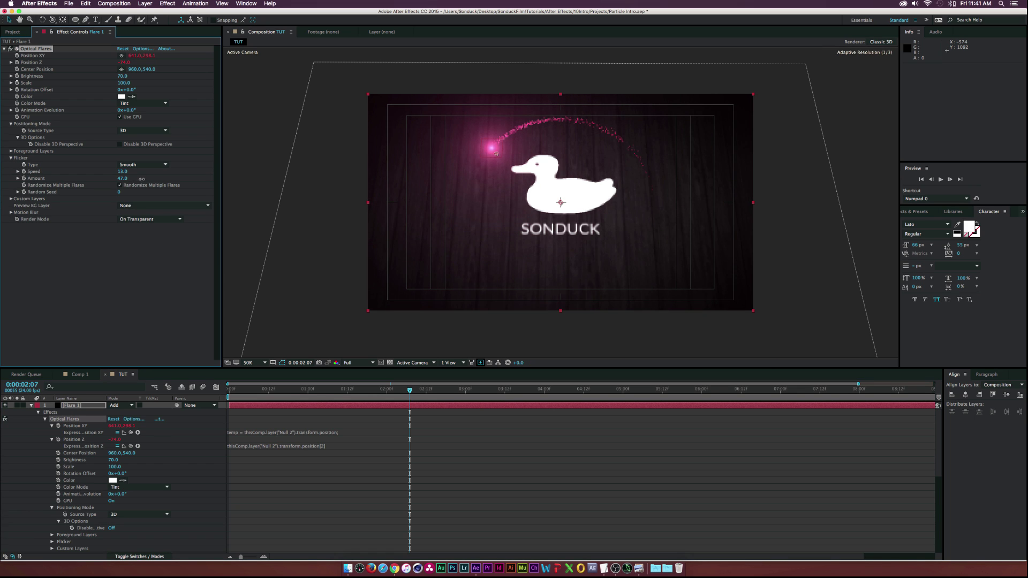
pyautogui.click(341, 389)
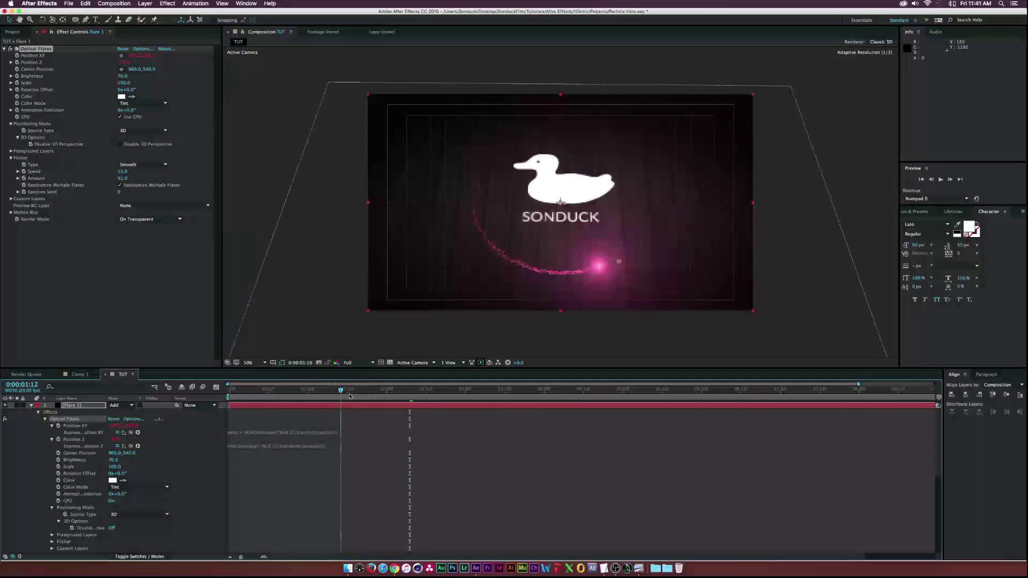
pyautogui.moveTo(349, 395); pyautogui.dragTo(488, 395)
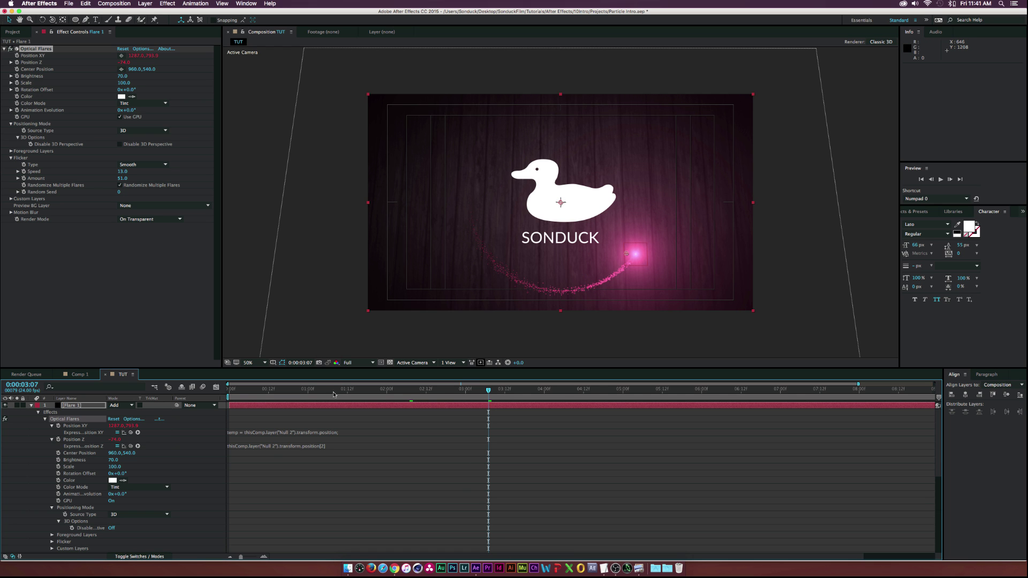
pyautogui.click(318, 394)
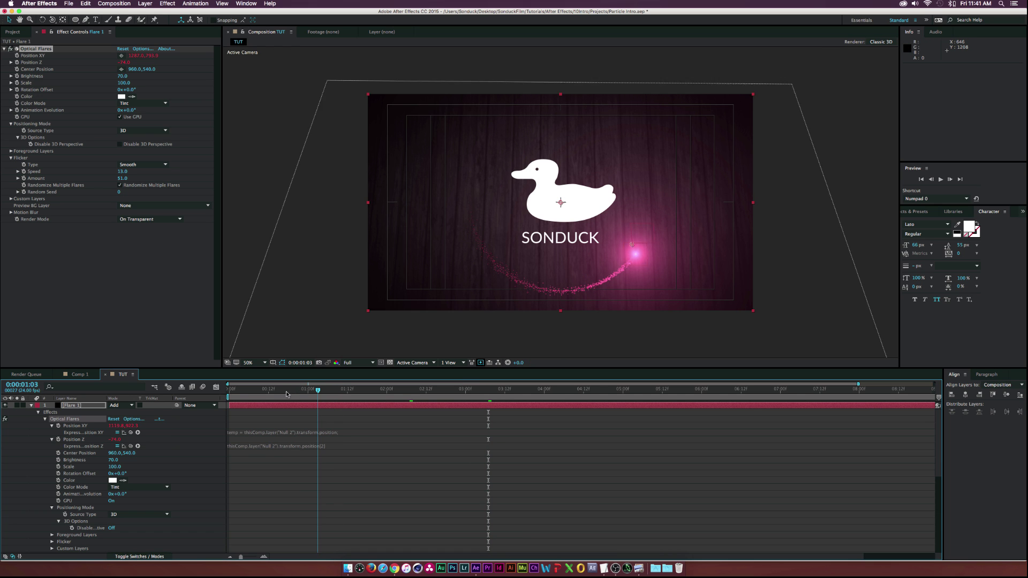
pyautogui.moveTo(287, 395); pyautogui.dragTo(449, 396)
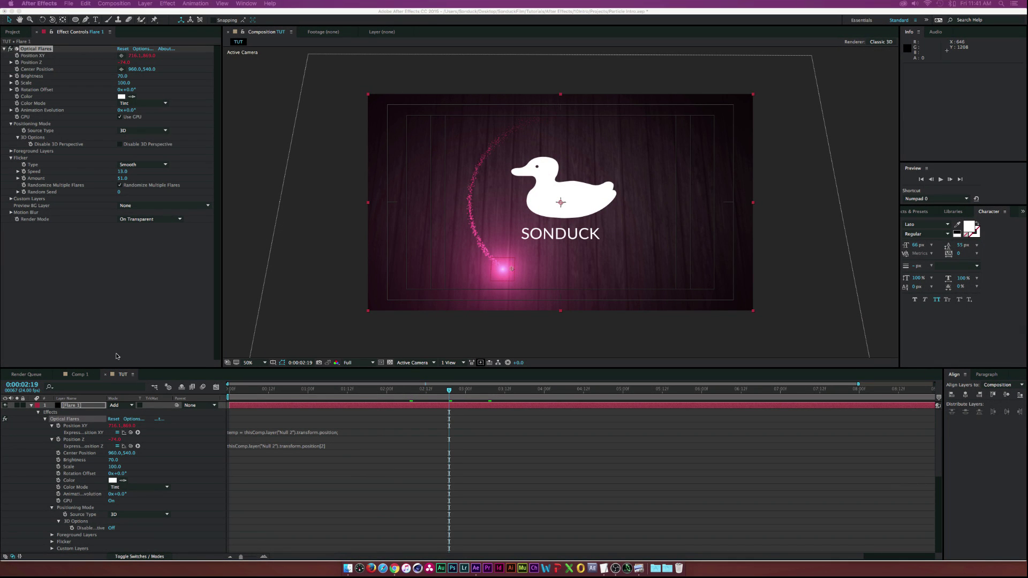
# Collapse the Flare 1 layer and create a Point light named Light 1 with 100% intensity
pyautogui.click(32, 405)
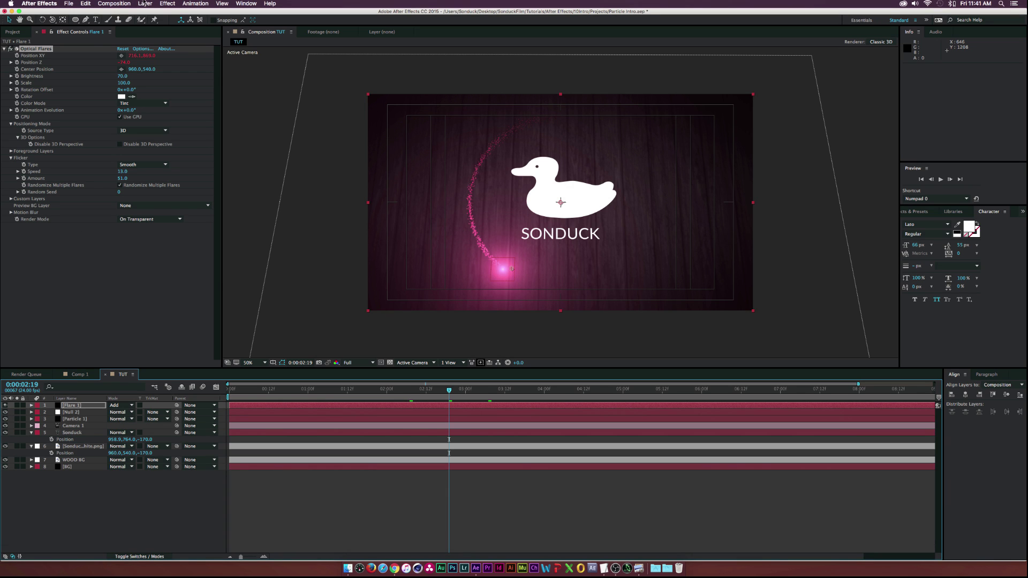
pyautogui.click(145, 3)
pyautogui.moveTo(160, 12)
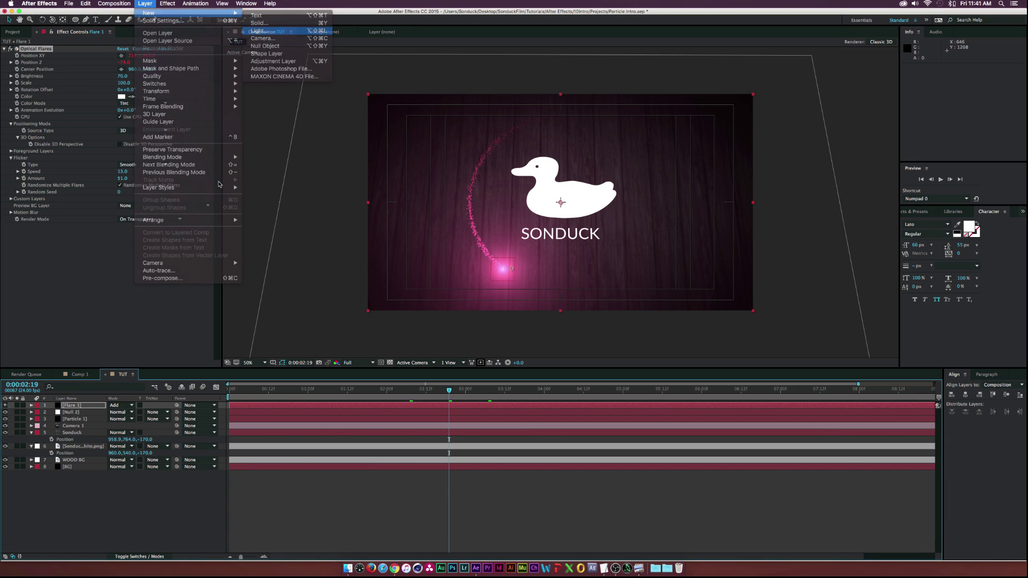
pyautogui.click(258, 30)
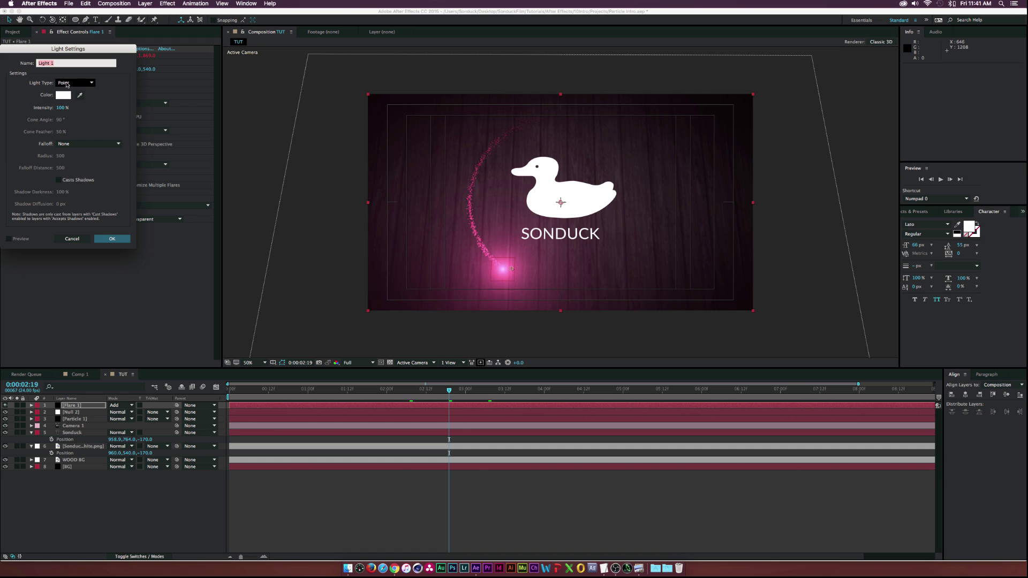
pyautogui.click(114, 239)
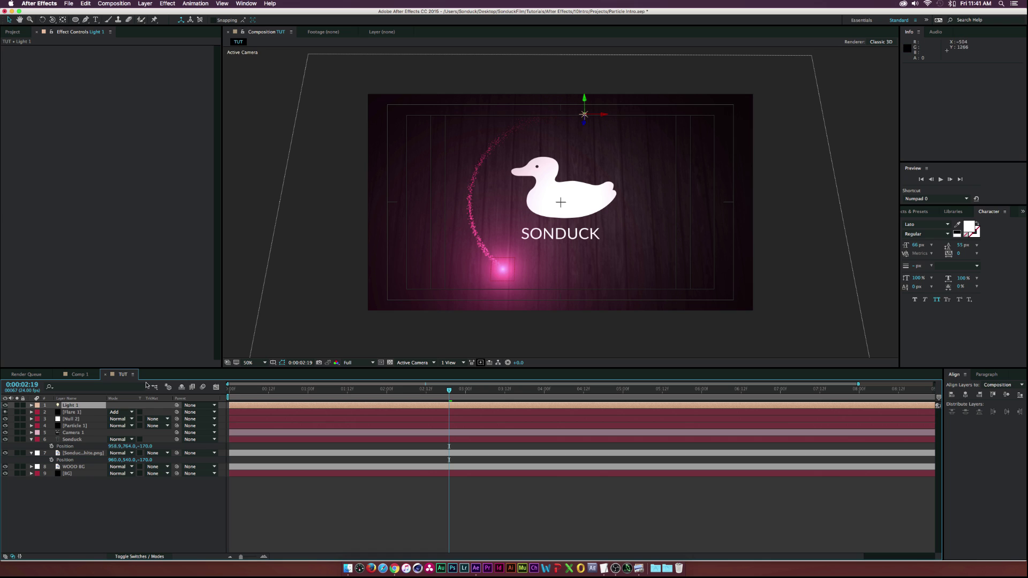
# Link Light 1's Position to the Position of Null 2 with an expression
pyautogui.press('p')
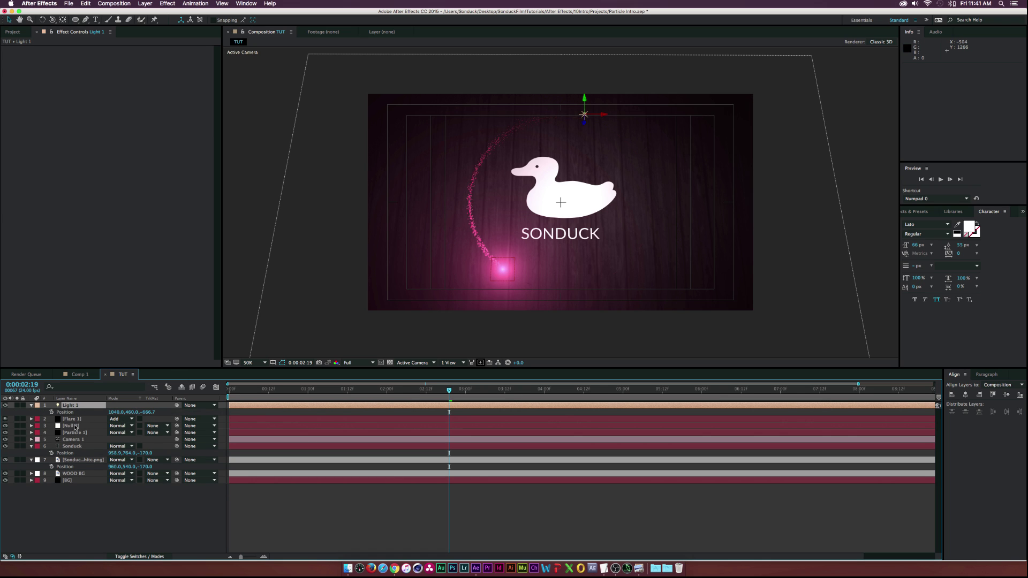
pyautogui.click(76, 426)
pyautogui.press('p')
pyautogui.keyDown('alt'); pyautogui.click(51, 412); pyautogui.keyUp('alt')
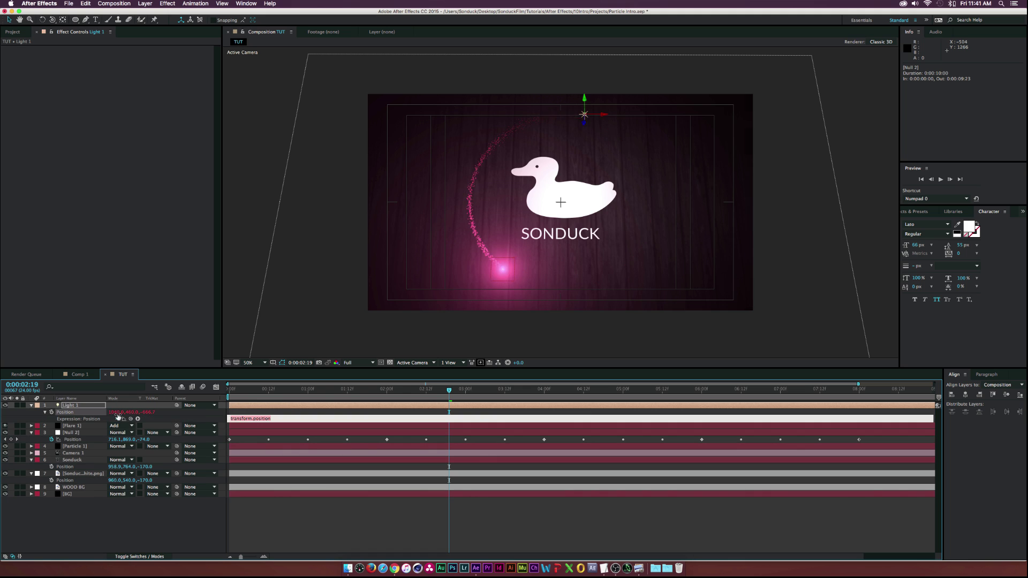
pyautogui.moveTo(66, 434); pyautogui.dragTo(66, 438)
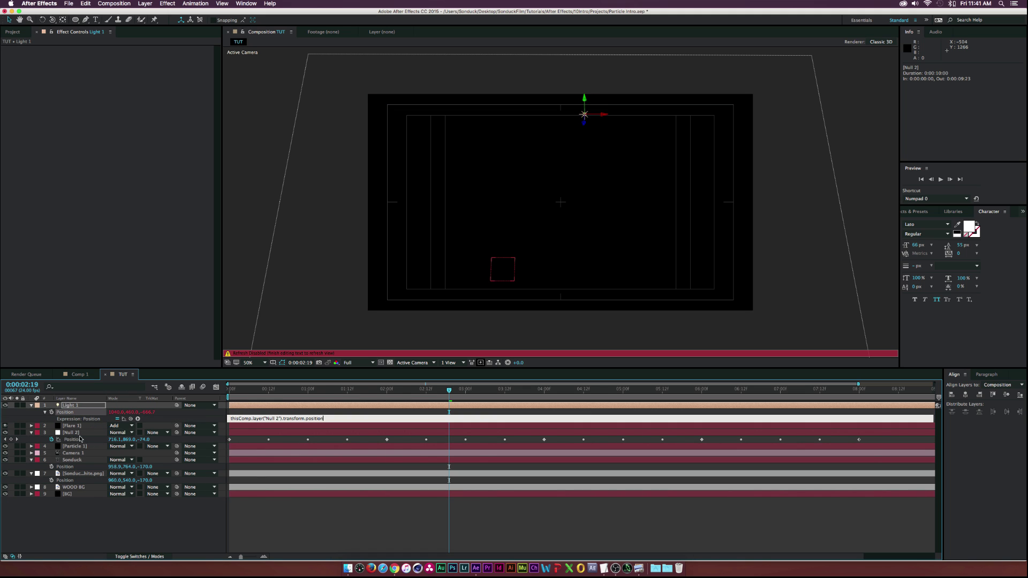
pyautogui.click(99, 510)
# Scrub the animation and toggle Light 1's visibility to examine how the light affects the scene
pyautogui.moveTo(240, 382); pyautogui.dragTo(663, 352)
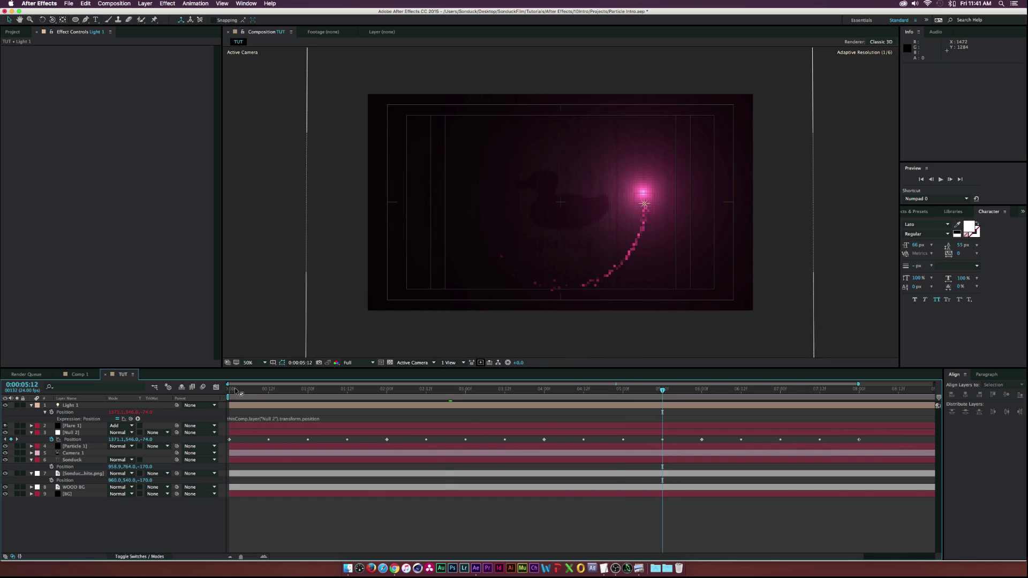
pyautogui.click(5, 406)
pyautogui.click(5, 406)
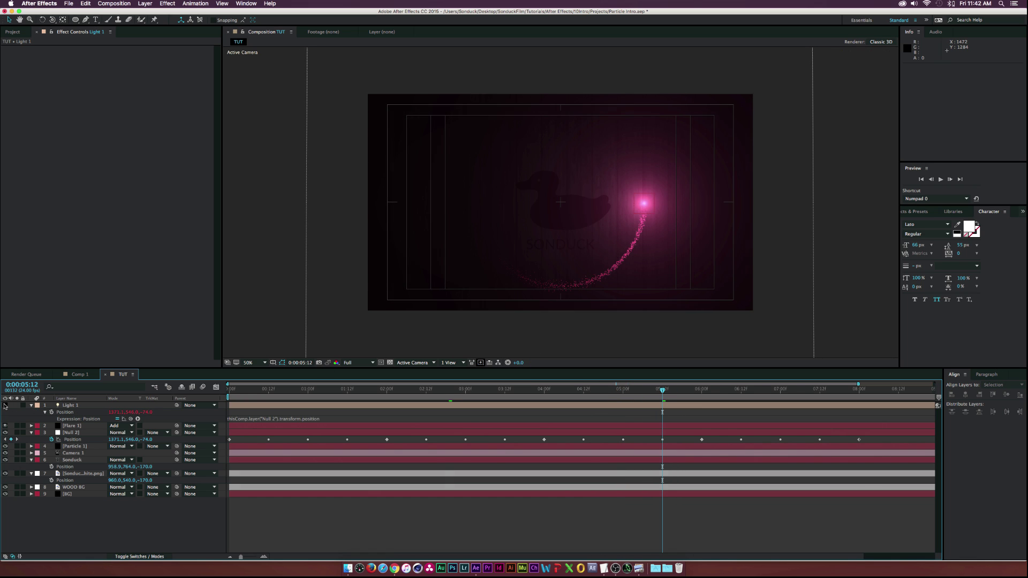
pyautogui.moveTo(233, 391); pyautogui.dragTo(251, 395)
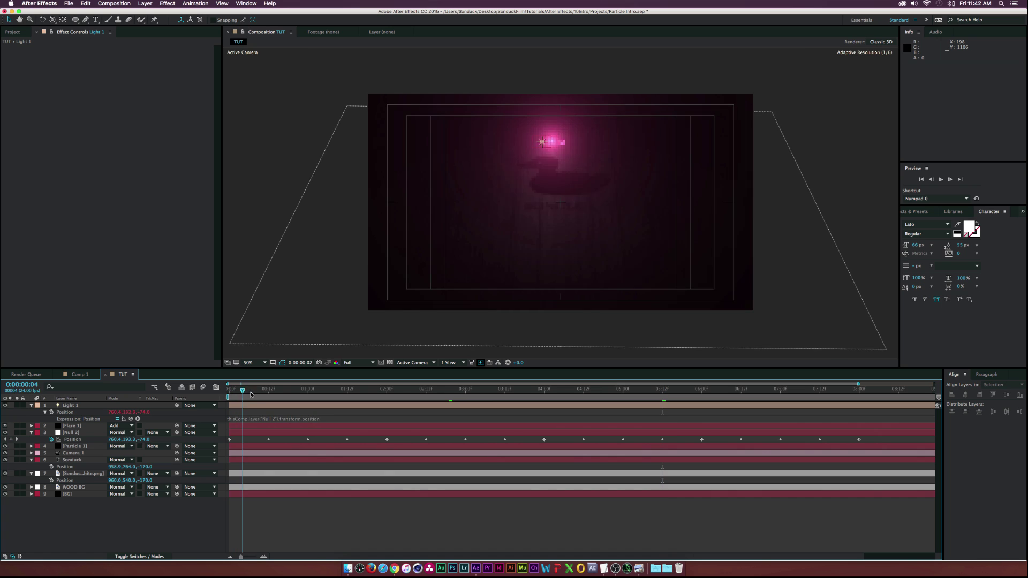
# Preview the animation and collapse the Light 1 and Null 2 layers
pyautogui.press('space')
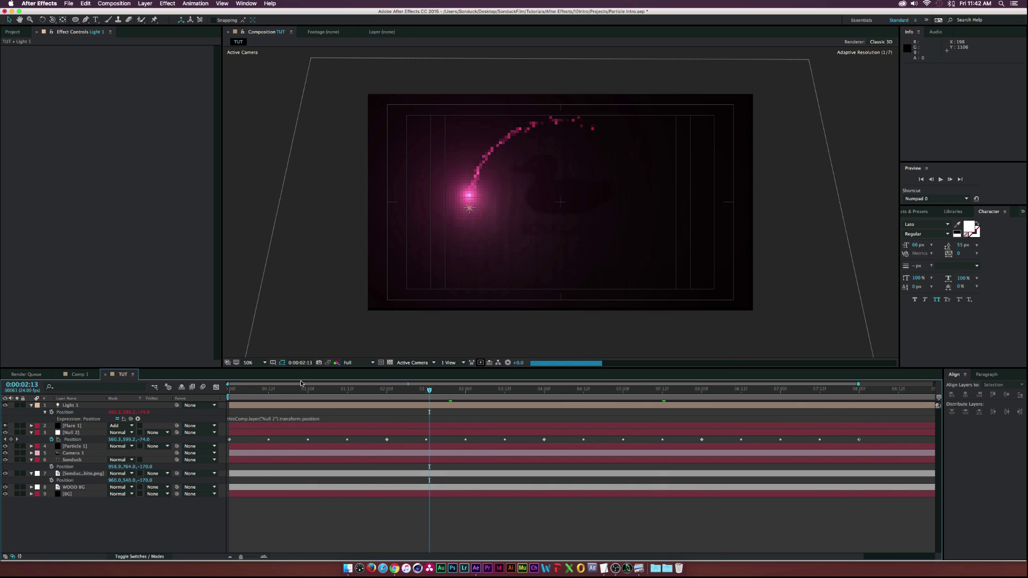
pyautogui.click(31, 405)
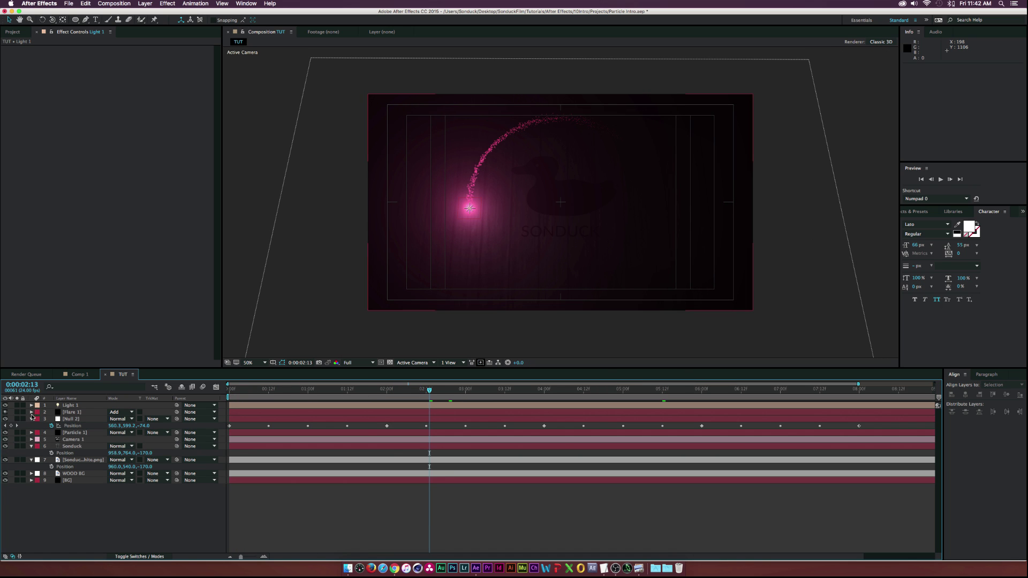
pyautogui.click(31, 419)
# Set the label colour of the Light 1, Flare 1, Null 2 and Particle 1 layers to Pink
pyautogui.click(74, 426)
pyautogui.keyDown('shift'); pyautogui.click(69, 405); pyautogui.keyUp('shift')
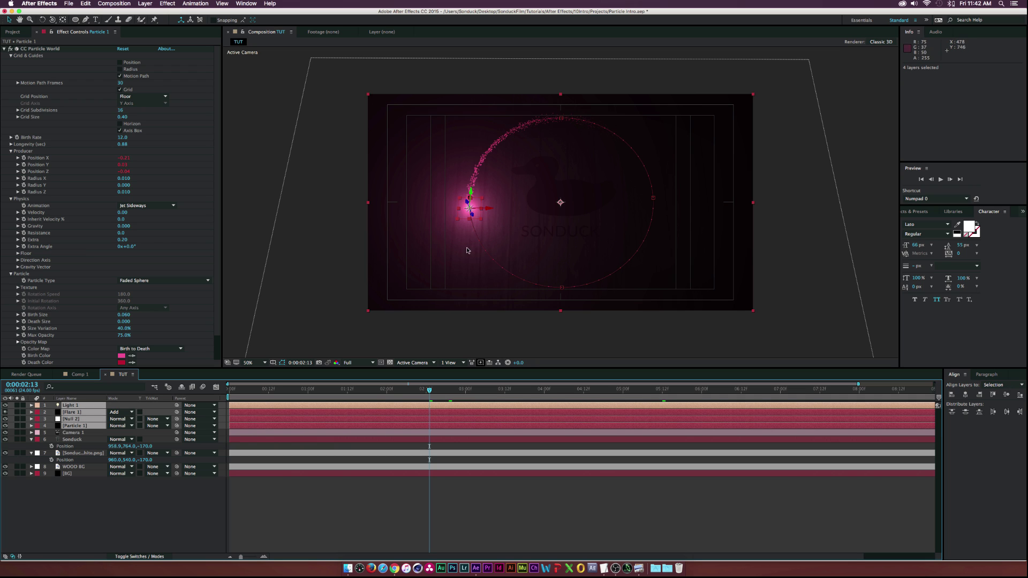
pyautogui.click(37, 405)
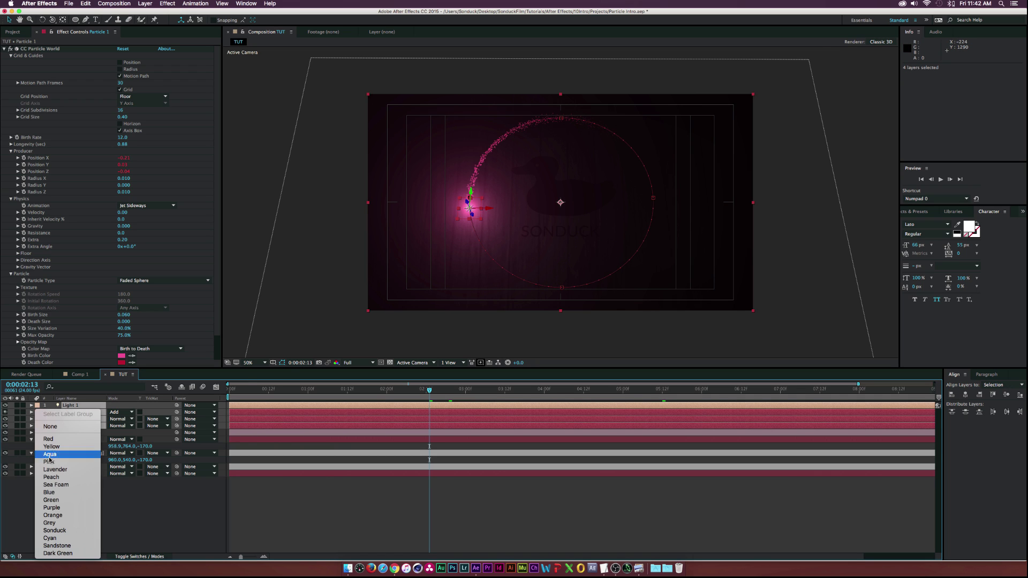
pyautogui.click(90, 468)
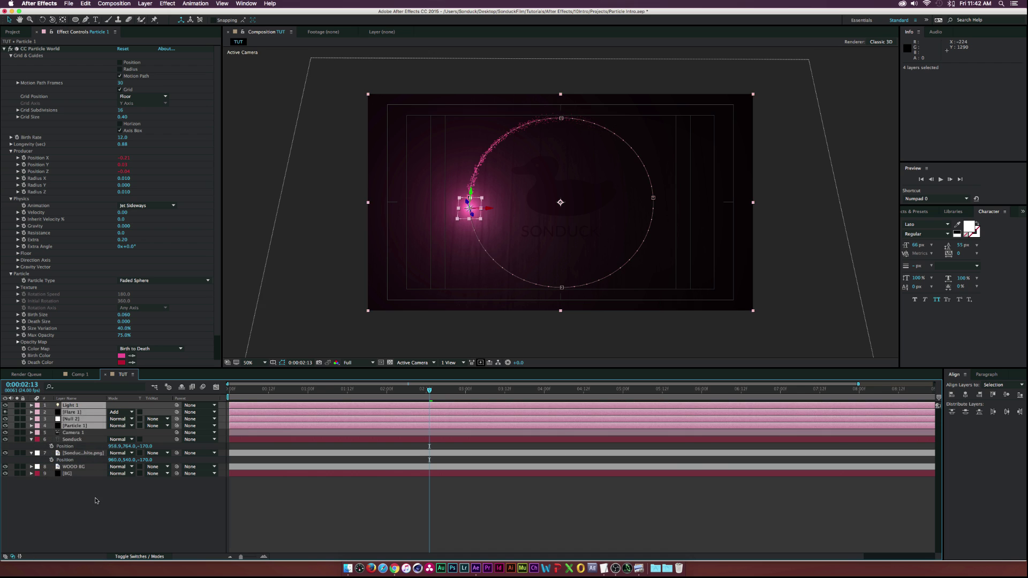
# Assign the Sonduck label colour to the Light 1, Flare 1, Null 2 and Particle 1 layers
pyautogui.click(74, 426)
pyautogui.keyDown('shift'); pyautogui.click(68, 406); pyautogui.keyUp('shift')
pyautogui.click(37, 405)
pyautogui.click(54, 529)
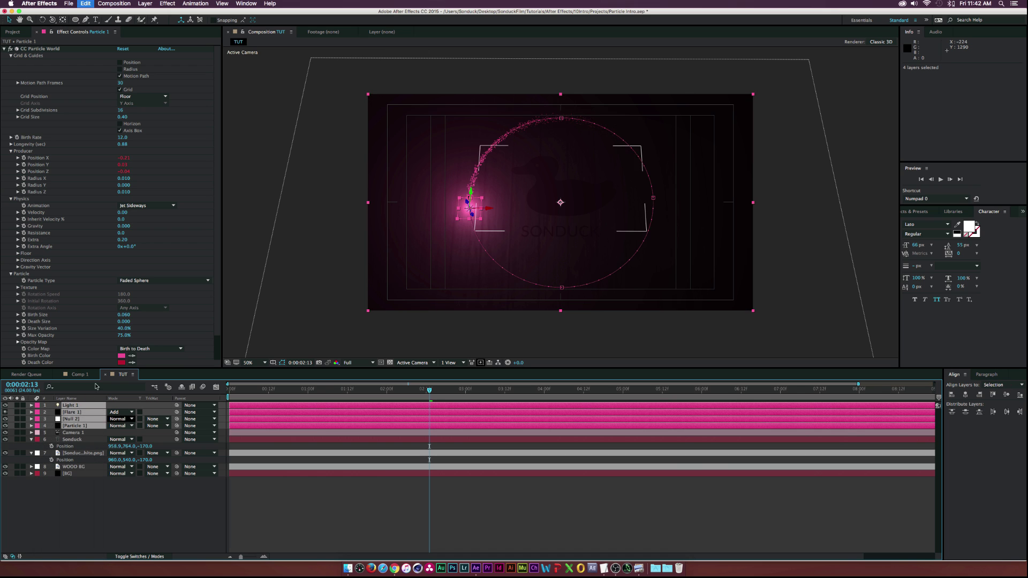
# Set the label colour of Camera 1, the Sonduck text, the duck logo, WOOD BG and BG layers to Blue
pyautogui.moveTo(67, 513); pyautogui.dragTo(48, 433)
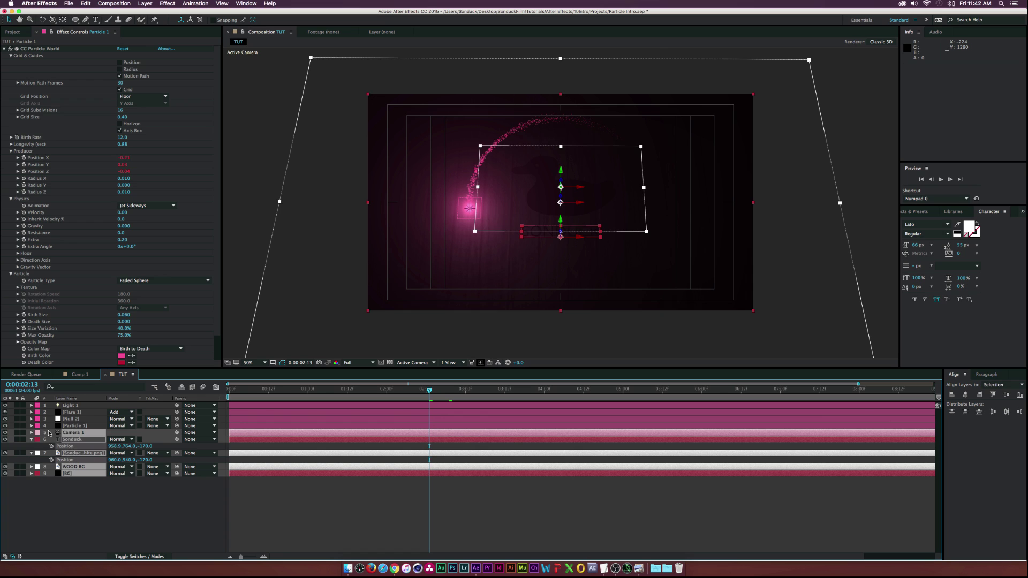
pyautogui.click(38, 432)
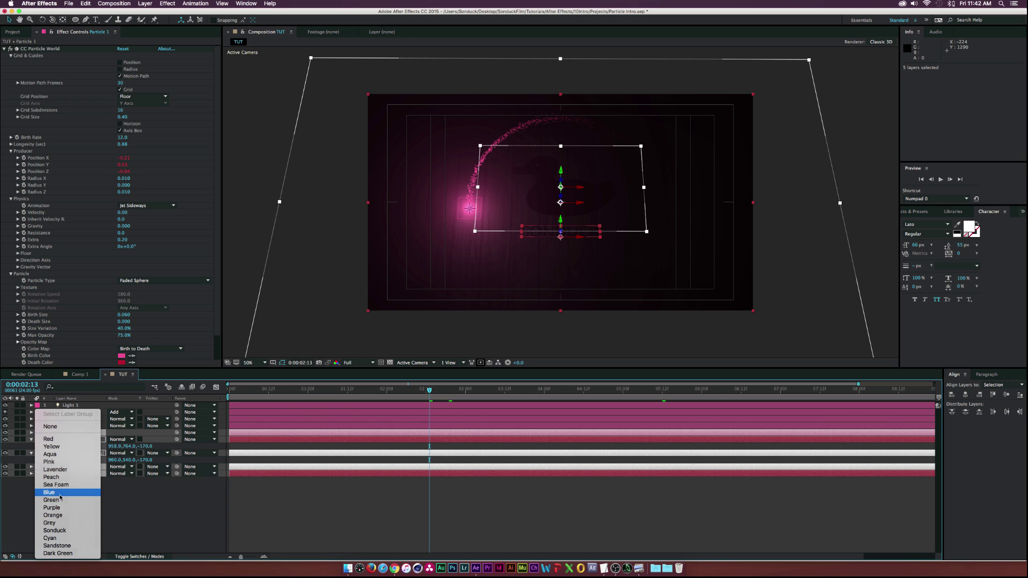
pyautogui.click(58, 497)
pyautogui.click(142, 541)
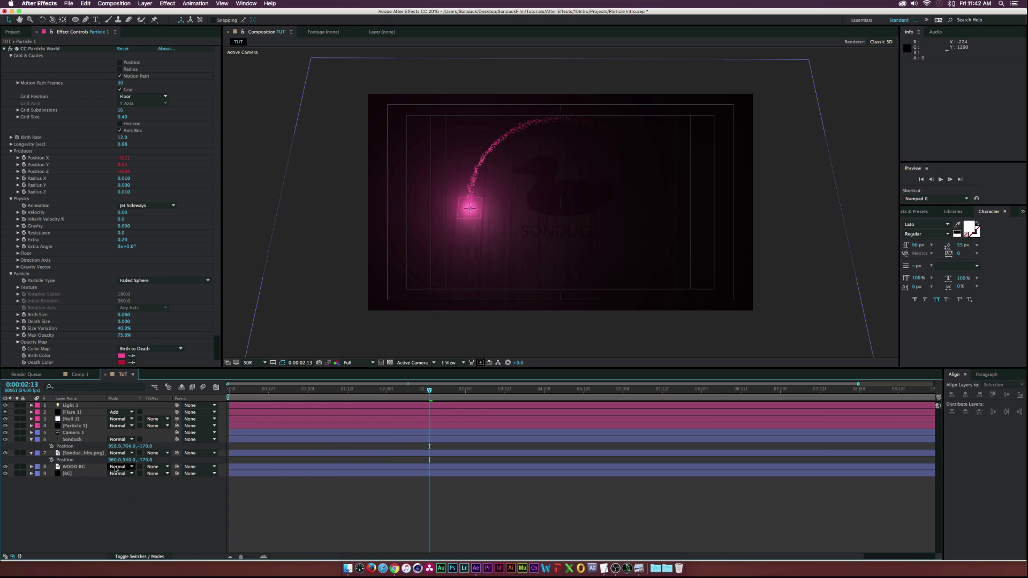
# Create a white Point light named Room Light with 100% intensity and no falloff
pyautogui.click(68, 426)
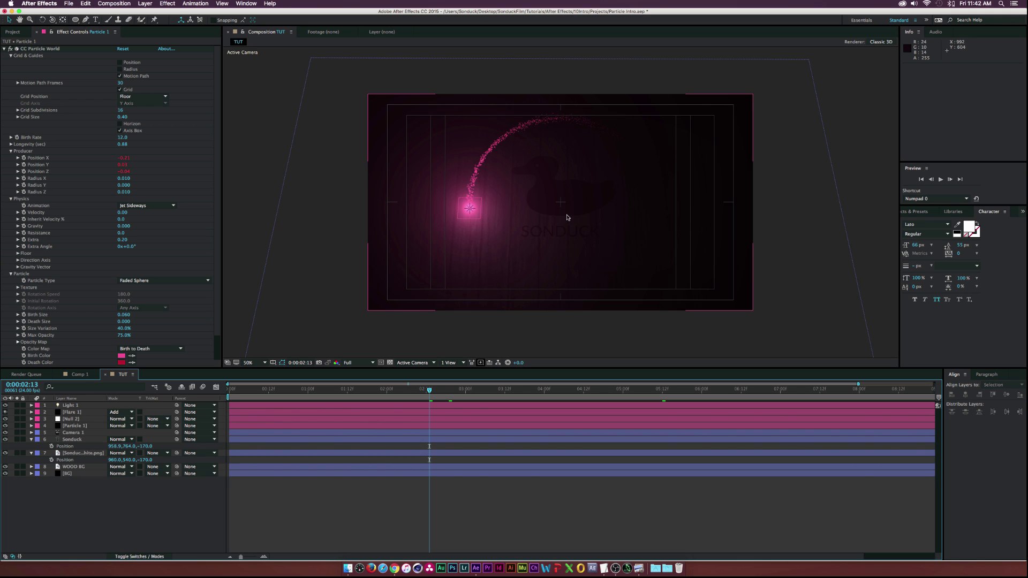
pyautogui.click(145, 4)
pyautogui.moveTo(153, 14)
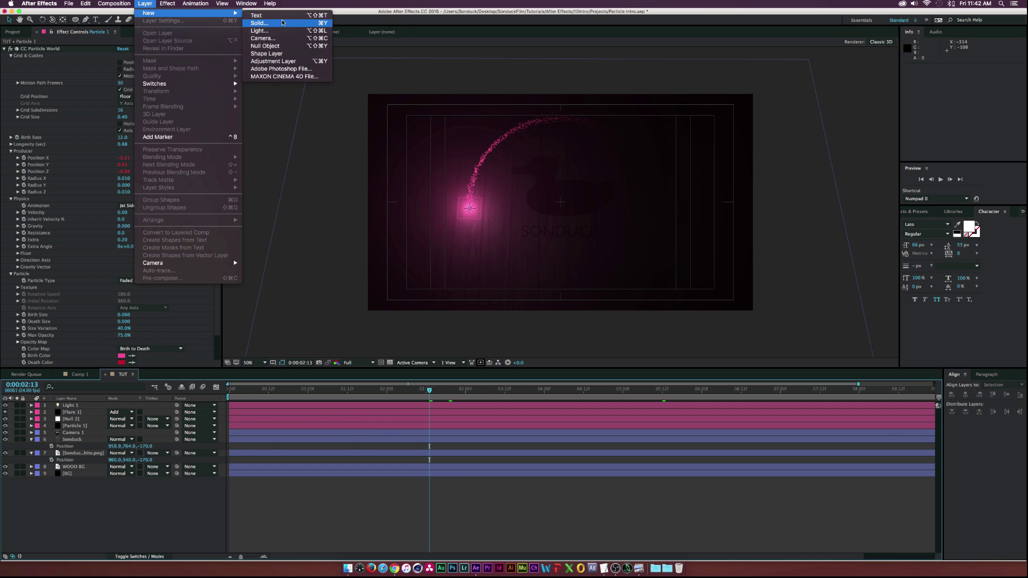
pyautogui.click(281, 30)
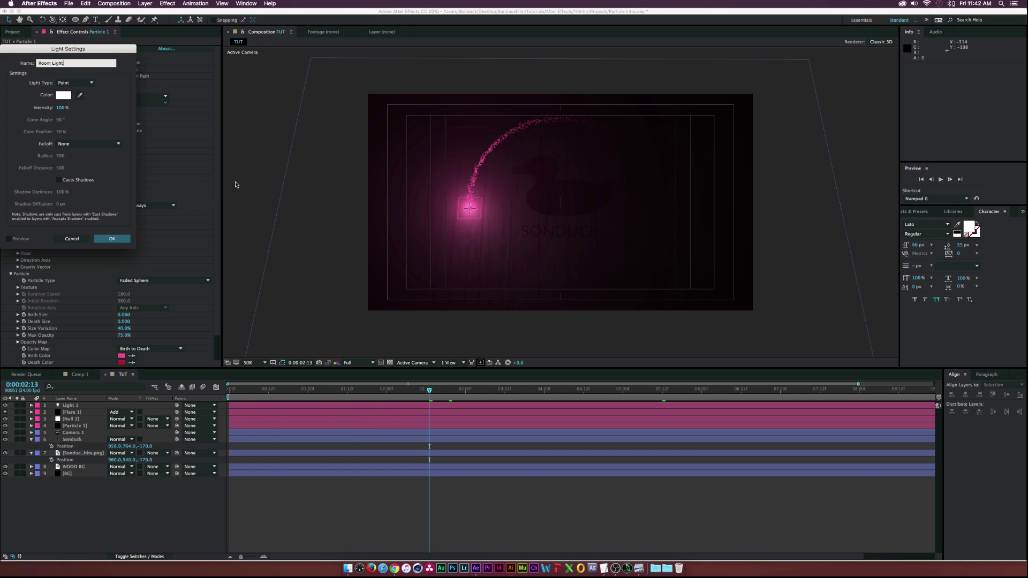
pyautogui.click(112, 239)
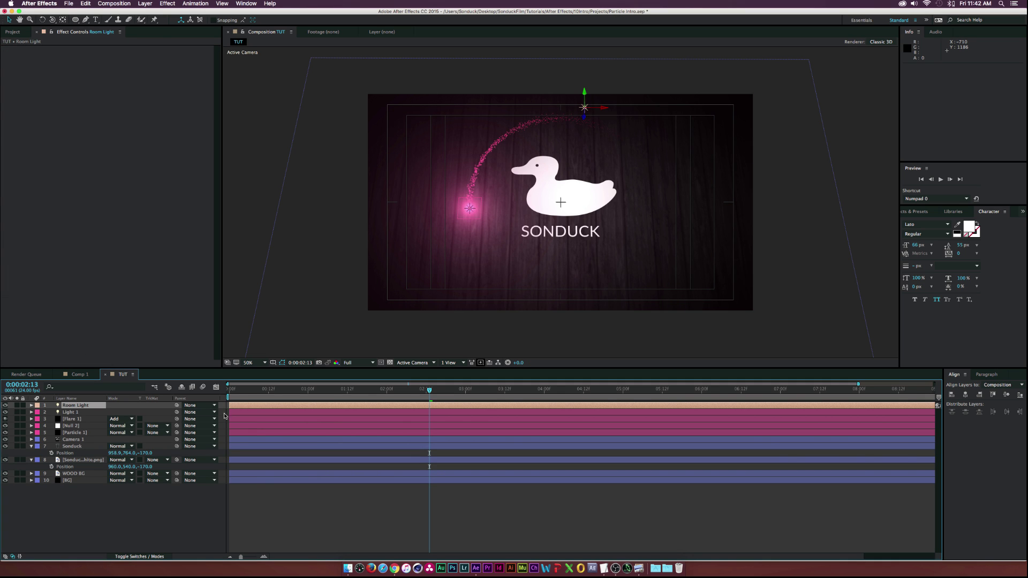
# Keyframe Room Light's Intensity from 0% at the first frame to 100% at about frame 11, and scrub the fade-in
pyautogui.moveTo(241, 391)
pyautogui.mouseDown()
pyautogui.moveTo(229, 391)
pyautogui.moveTo(384, 399)
pyautogui.moveTo(230, 392)
pyautogui.mouseUp()
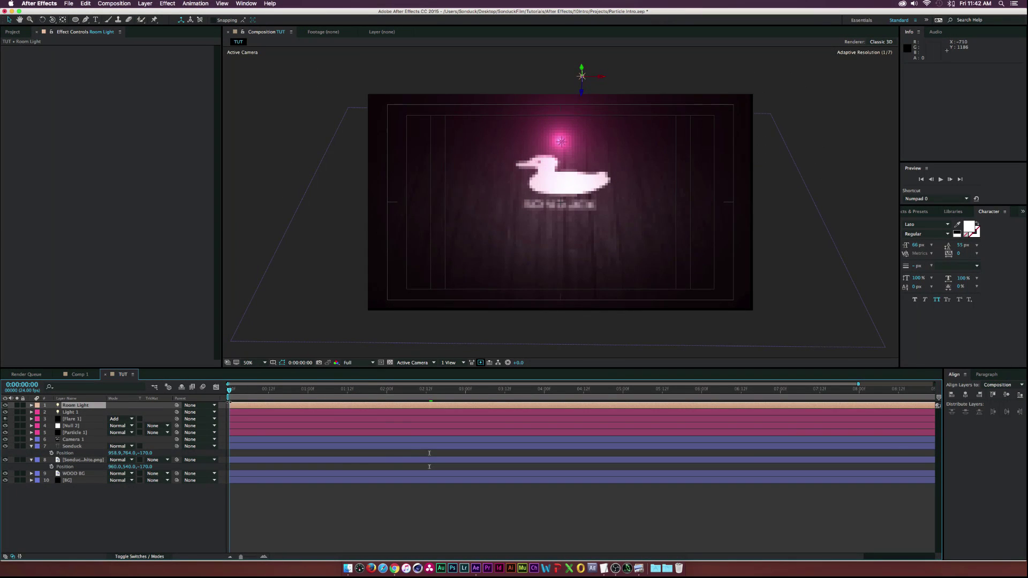
pyautogui.click(31, 406)
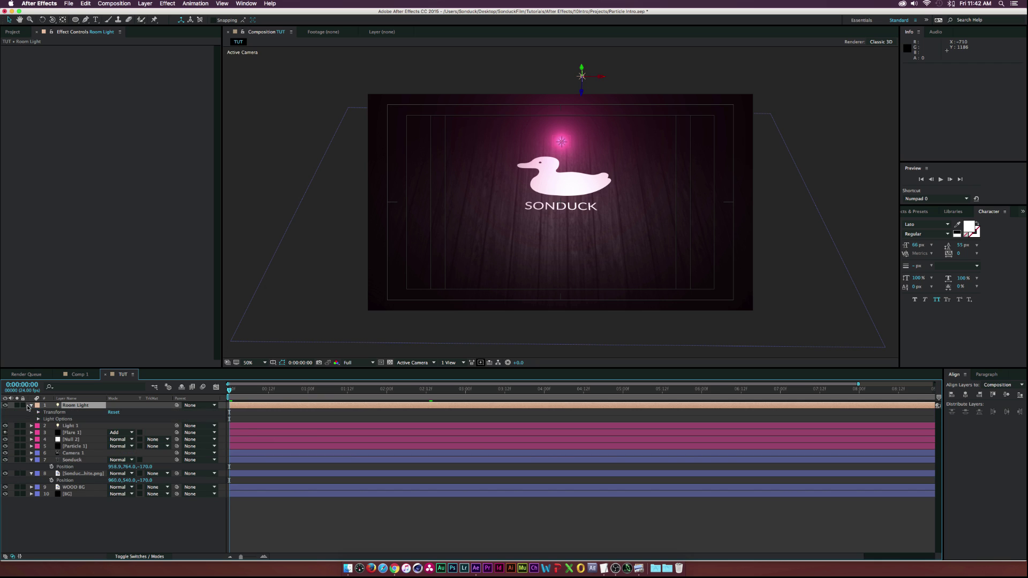
pyautogui.click(38, 419)
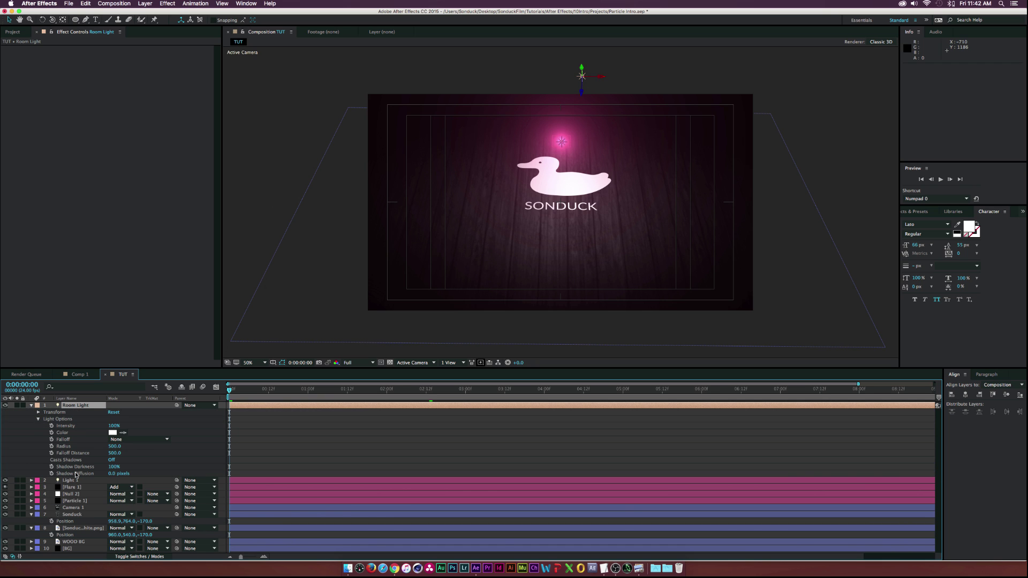
pyautogui.click(51, 425)
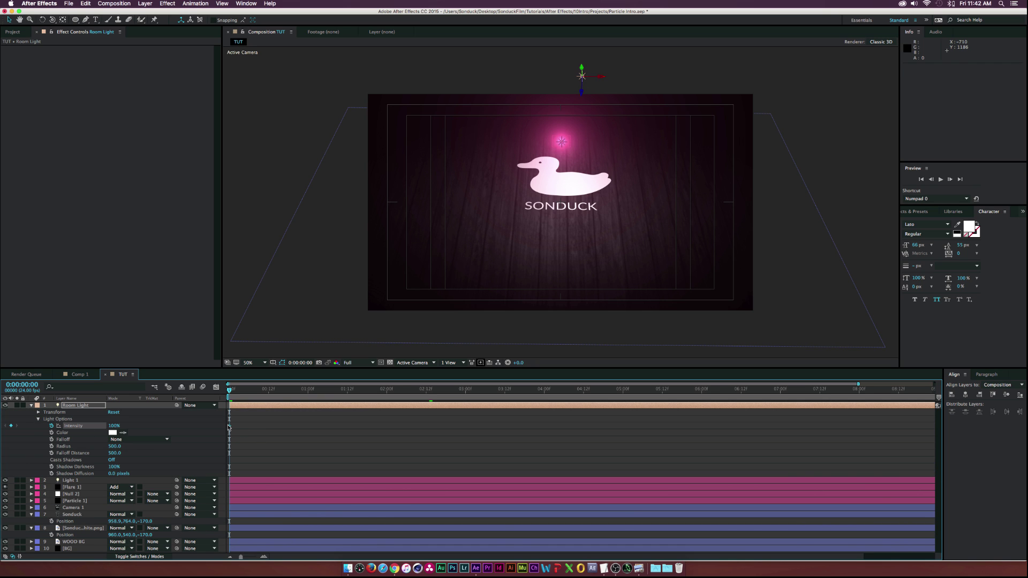
pyautogui.moveTo(228, 426); pyautogui.dragTo(265, 427)
pyautogui.click(167, 432)
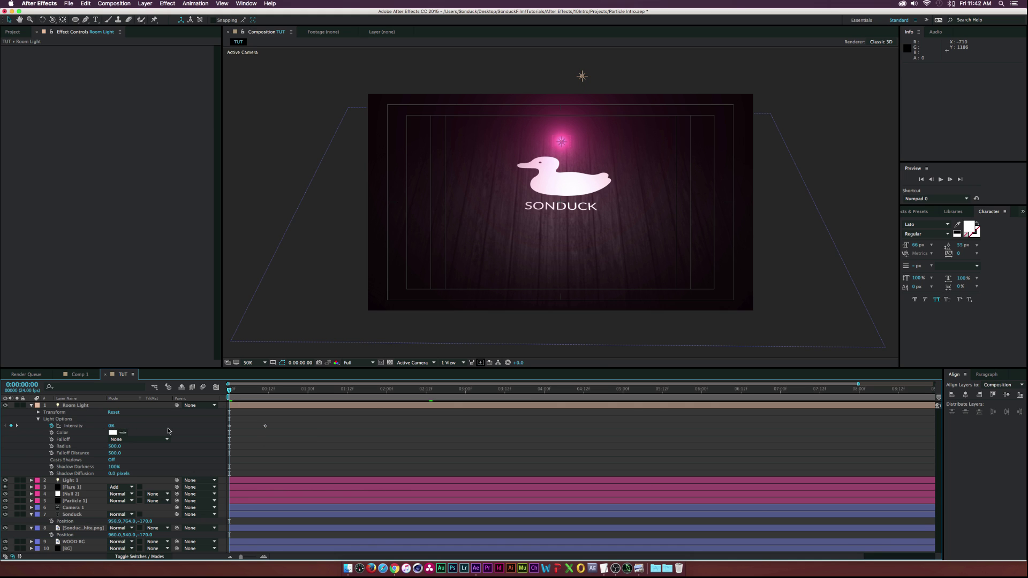
pyautogui.moveTo(230, 391); pyautogui.dragTo(269, 394)
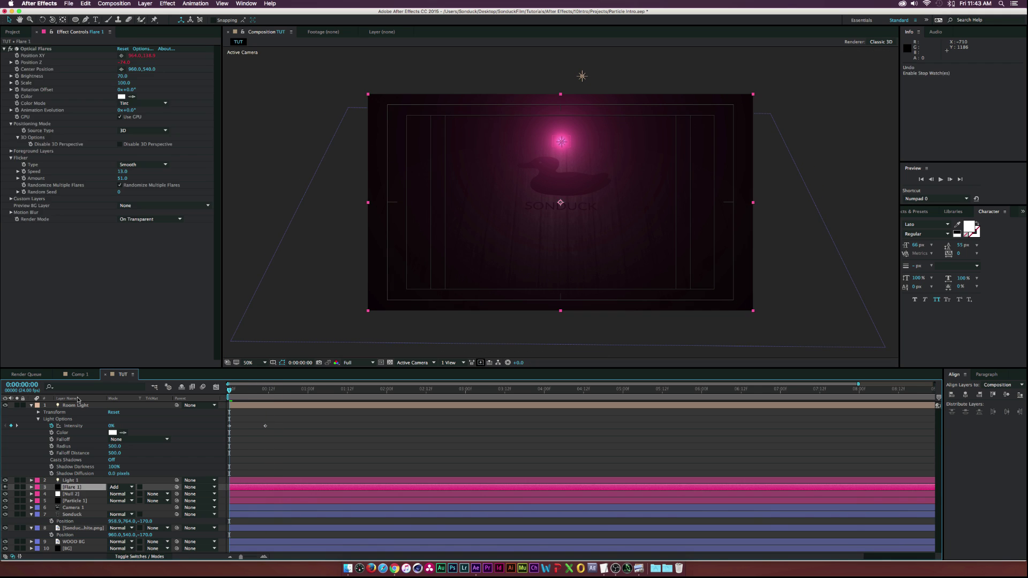
# Link Flare 1's Opacity to Room Light's Intensity with an expression, and scrub to about frame 11 to check the fade
pyautogui.click(77, 405)
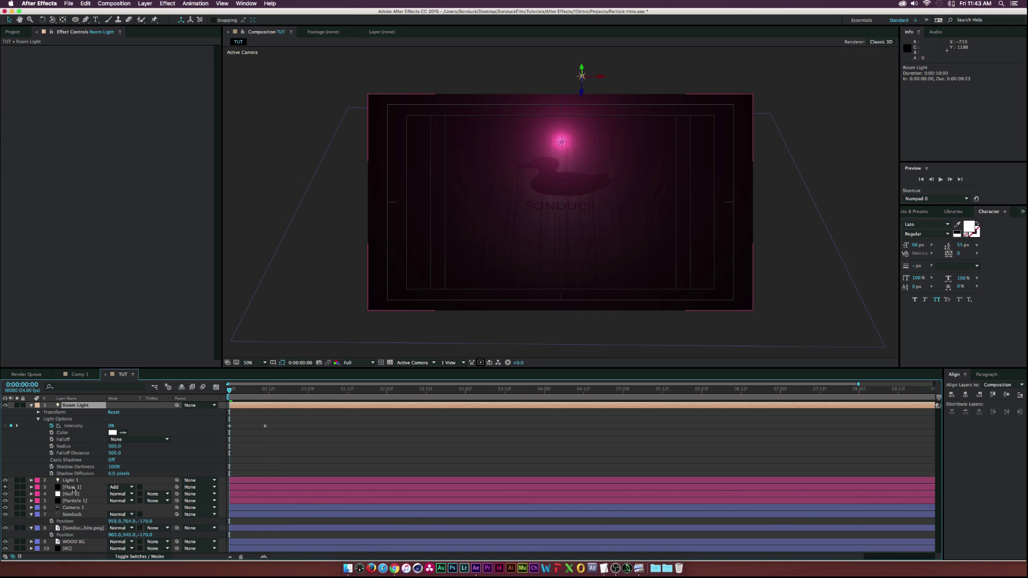
pyautogui.click(65, 488)
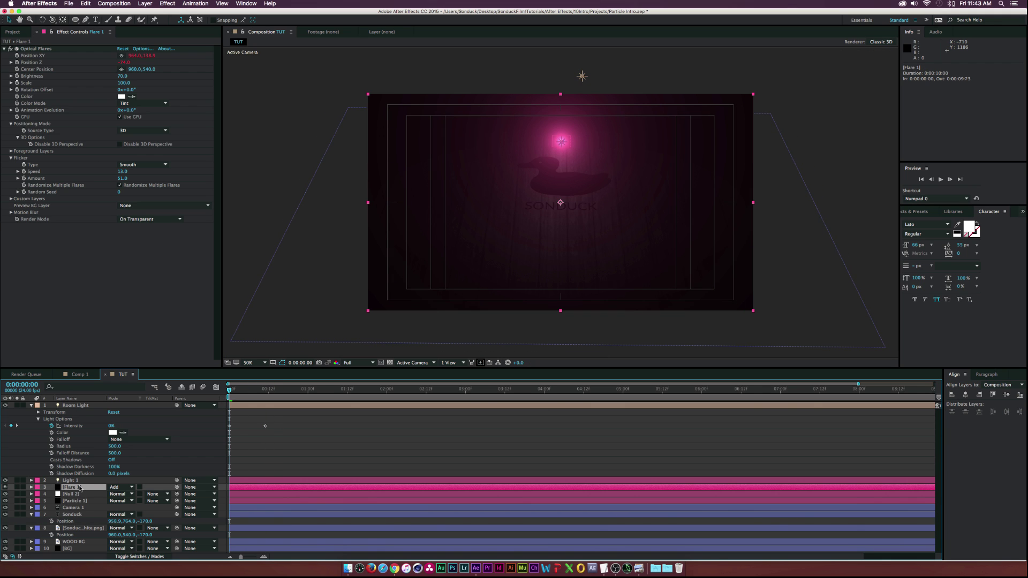
pyautogui.press('t')
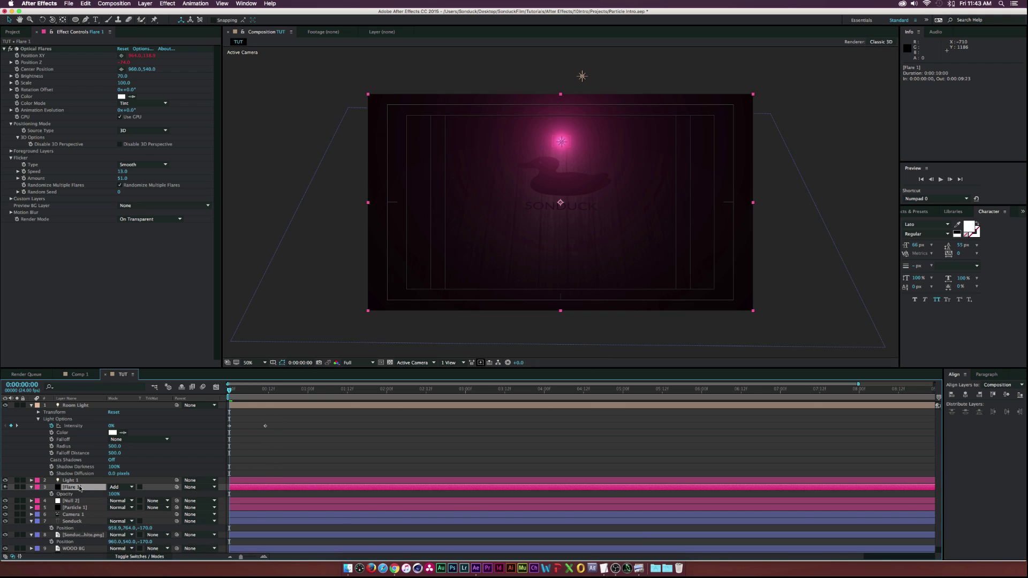
pyautogui.keyDown('alt'); pyautogui.click(52, 494); pyautogui.keyUp('alt')
pyautogui.moveTo(131, 501); pyautogui.dragTo(106, 431)
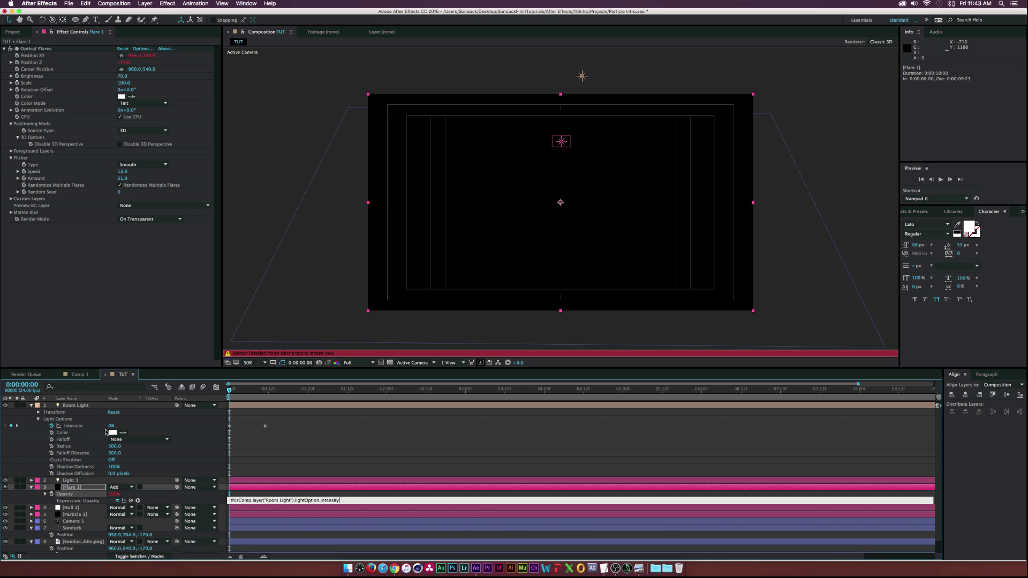
pyautogui.click(220, 445)
pyautogui.moveTo(230, 390); pyautogui.dragTo(265, 400)
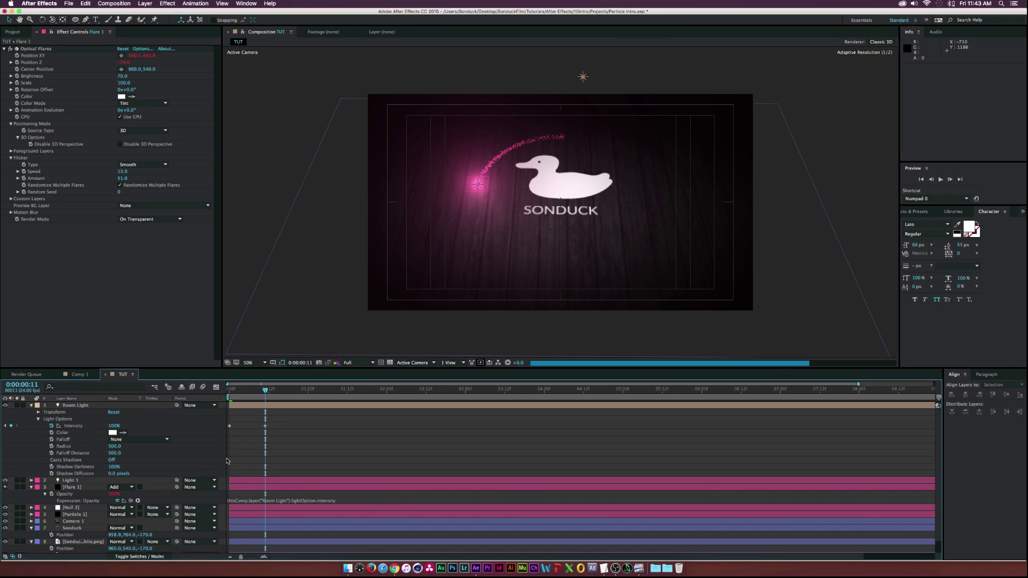
# Collapse the Room Light and Flare 1 layers and create a black 1920 x 1080 px solid named Vignette
pyautogui.click(31, 405)
pyautogui.click(32, 419)
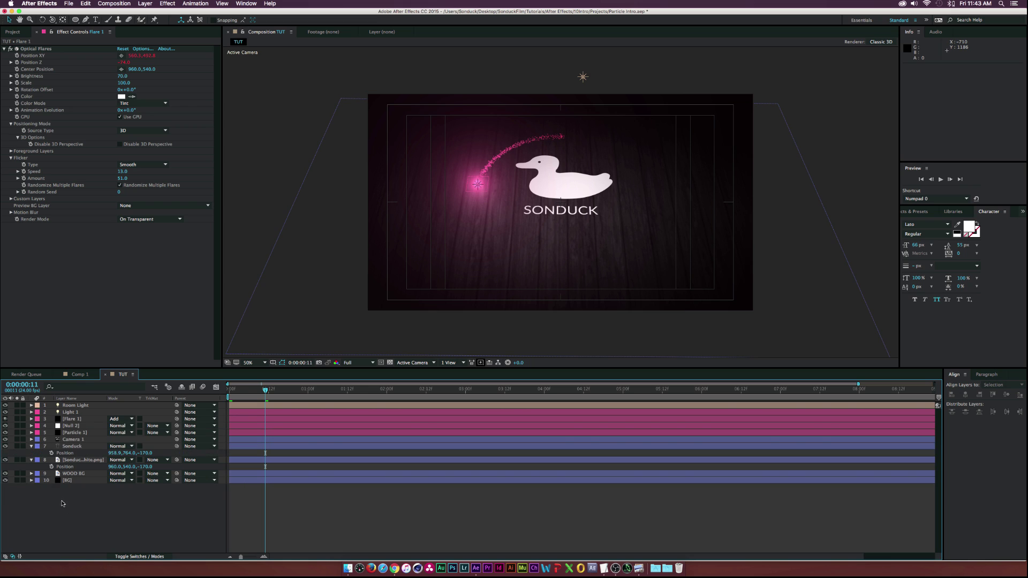
pyautogui.press('super+y')
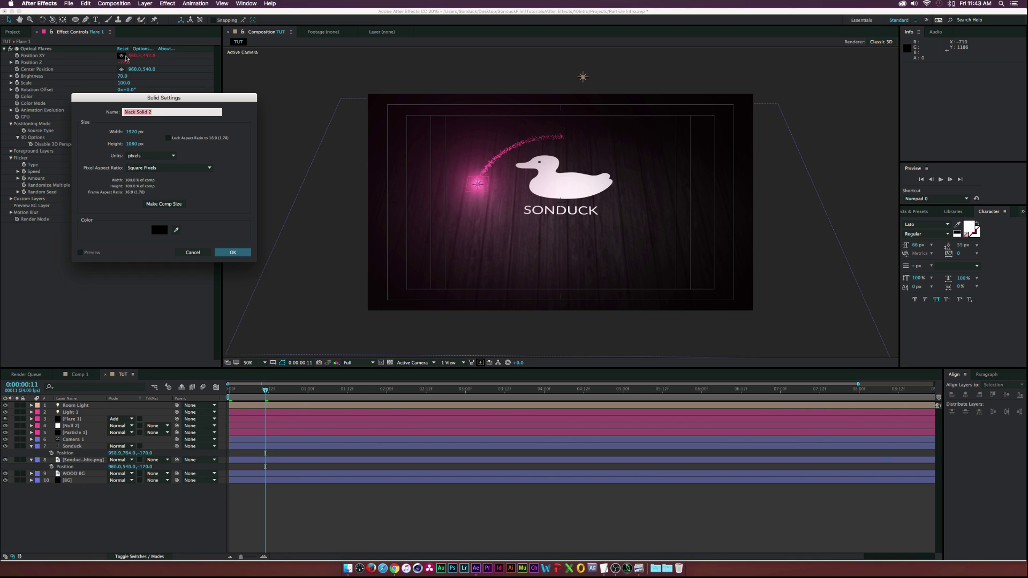
pyautogui.write('Vignette')
pyautogui.press('Return')
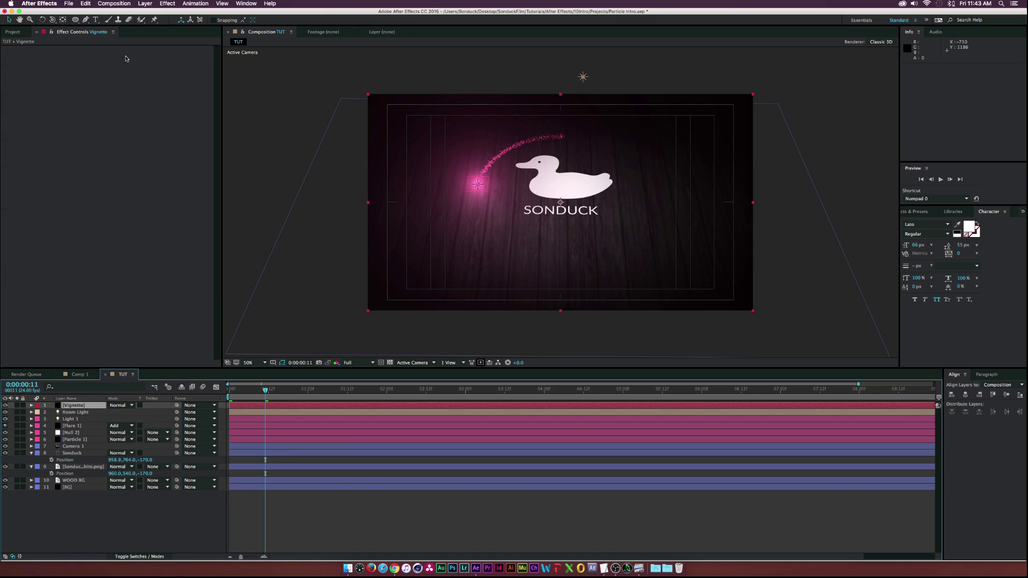
# Add a full-frame elliptical mask to the Vignette solid and set its mode to Subtract
pyautogui.doubleClick(78, 20)
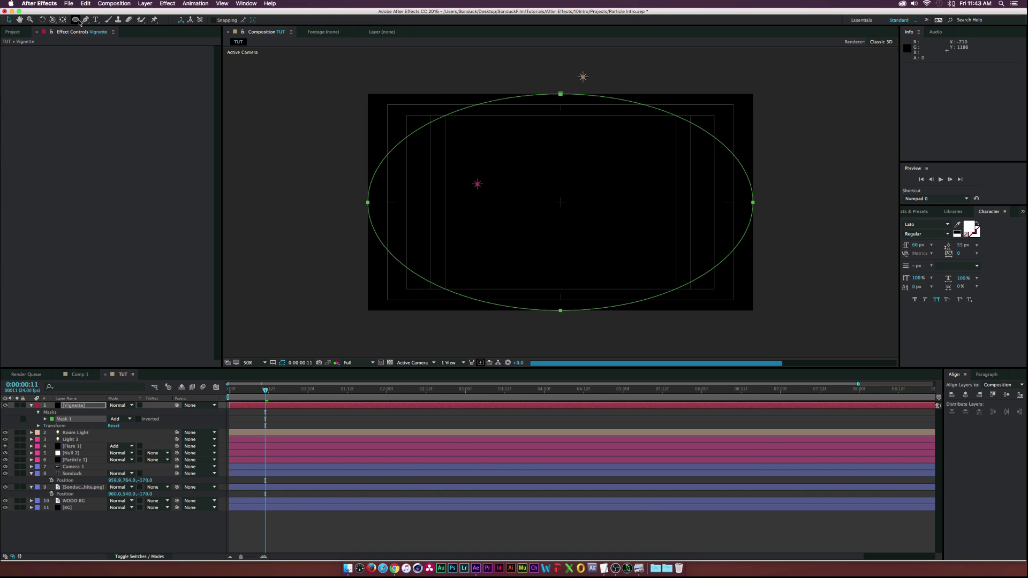
pyautogui.click(115, 419)
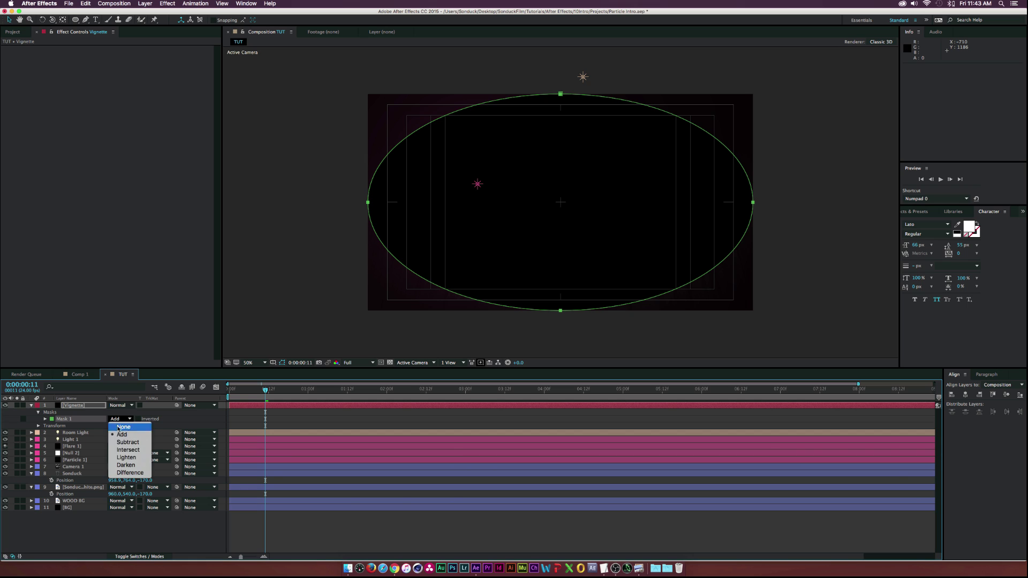
pyautogui.click(118, 434)
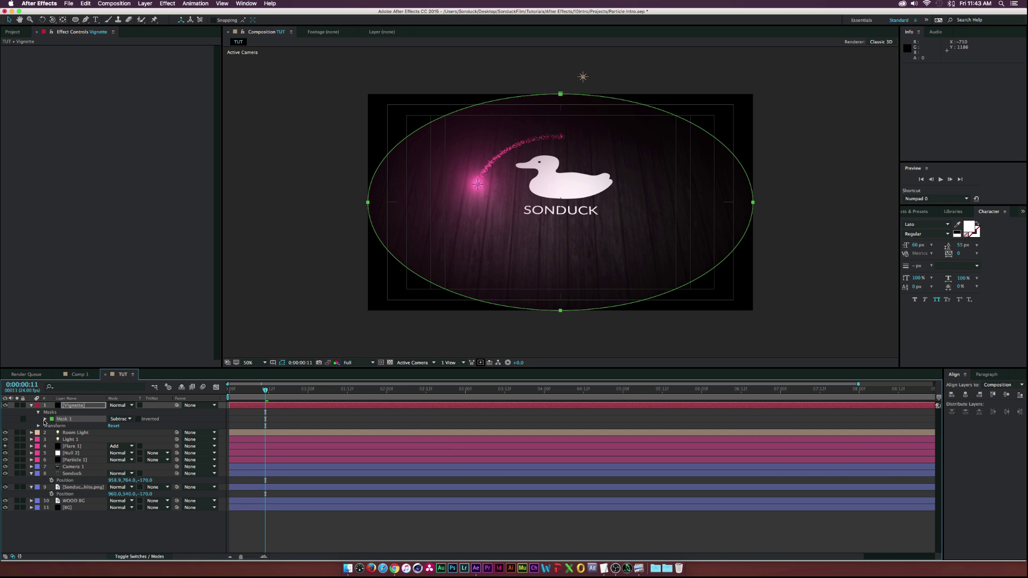
# Set the vignette mask's feather to 543 pixels and expansion to 212 pixels, and scrub the animation to review it
pyautogui.click(45, 419)
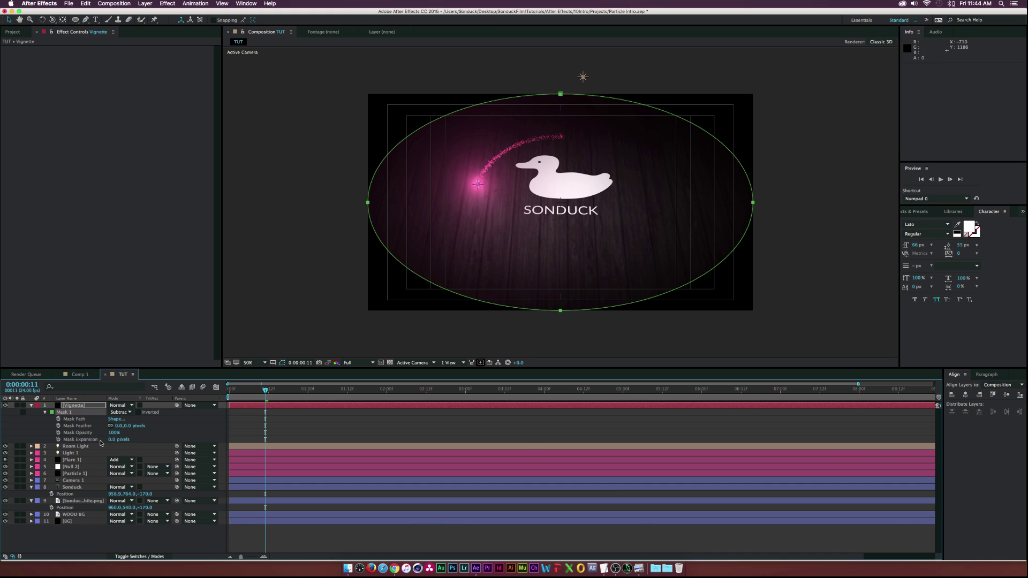
pyautogui.moveTo(118, 426); pyautogui.dragTo(193, 427)
pyautogui.click(188, 428)
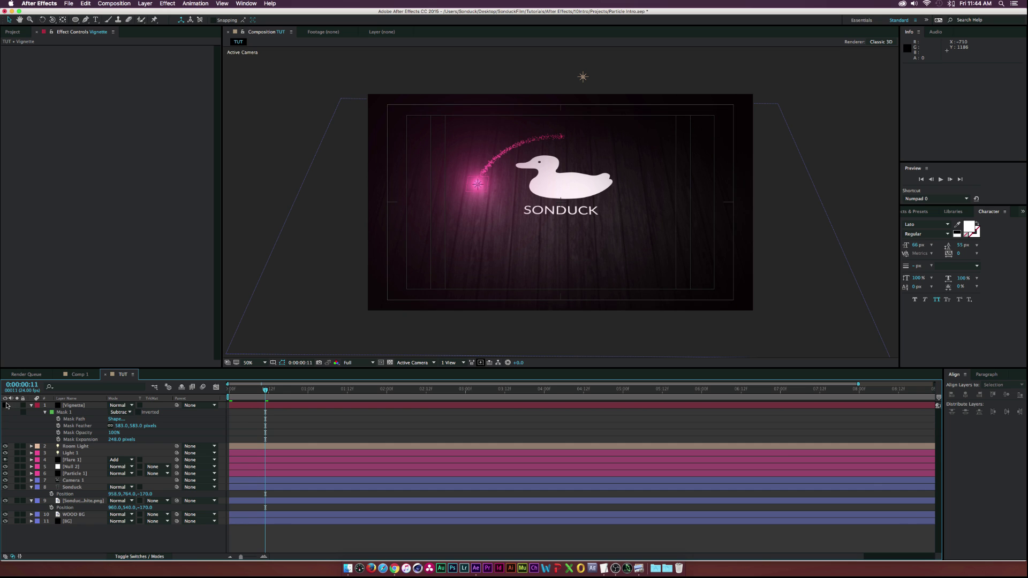
pyautogui.moveTo(123, 427); pyautogui.dragTo(99, 440)
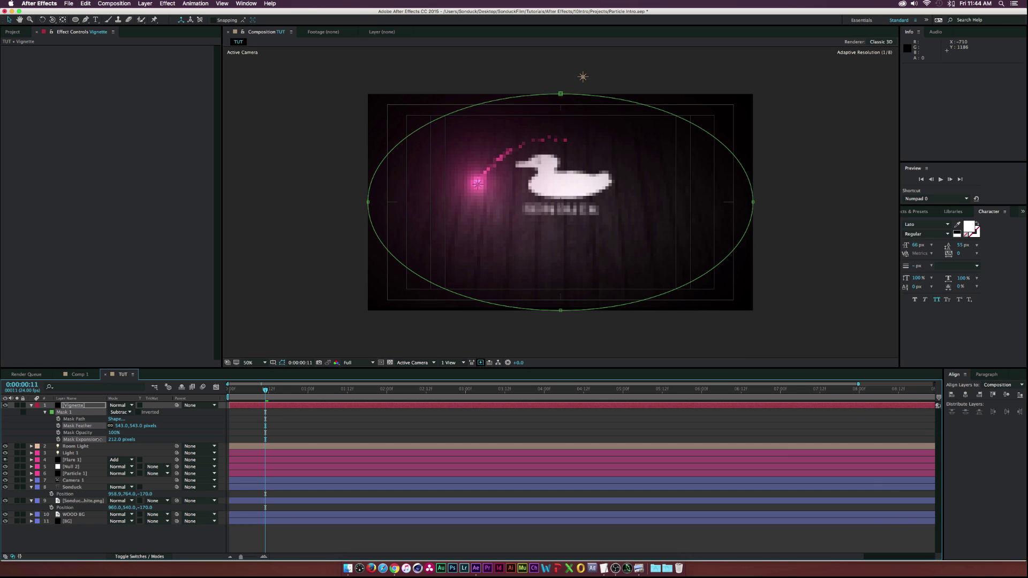
pyautogui.click(188, 436)
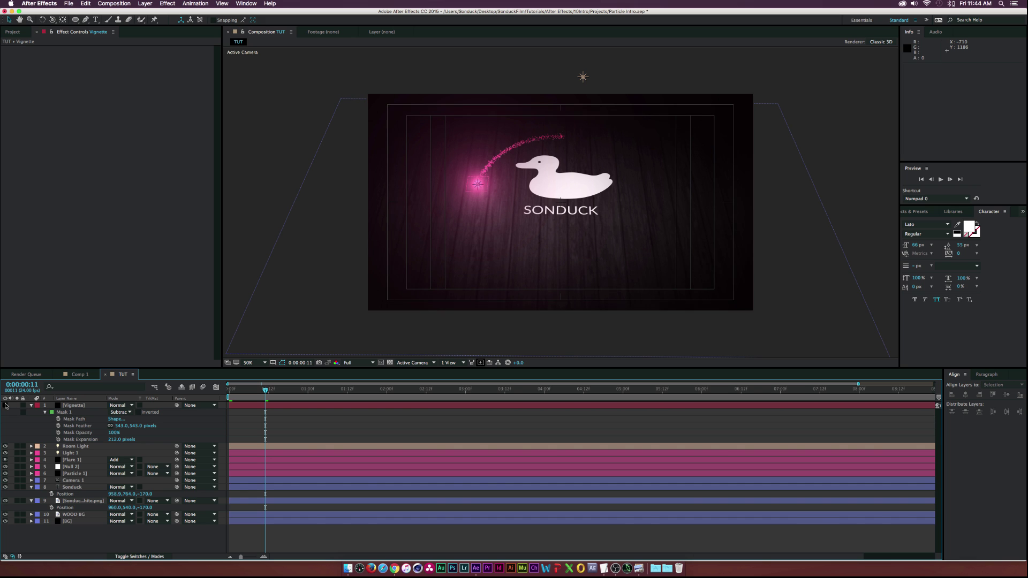
pyautogui.moveTo(266, 390); pyautogui.dragTo(382, 397)
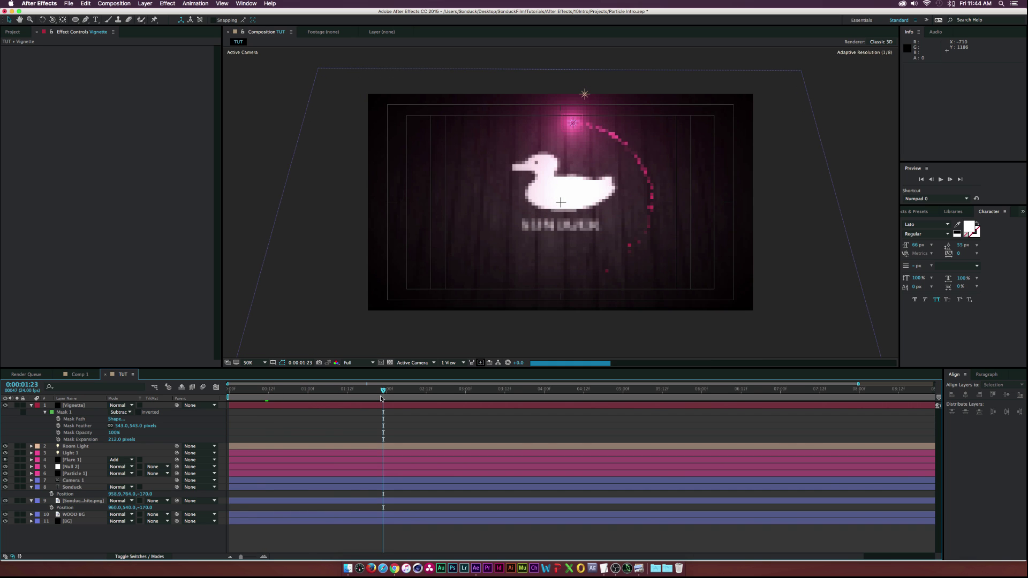
# Collapse the Vignette layer and duplicate the Light 1, Flare 1, Null 2 and Particle 1 layers together
pyautogui.click(31, 406)
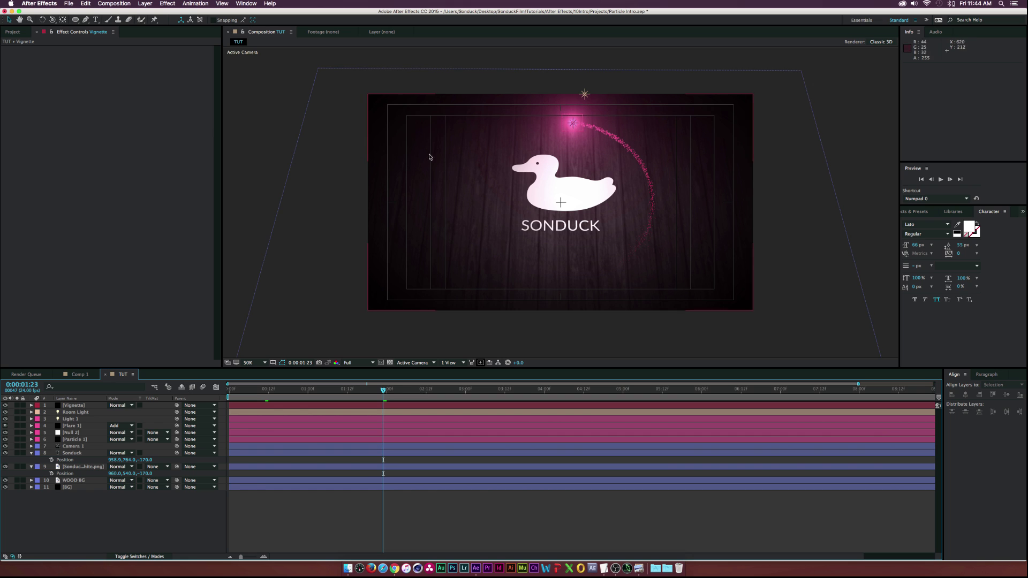
pyautogui.click(69, 439)
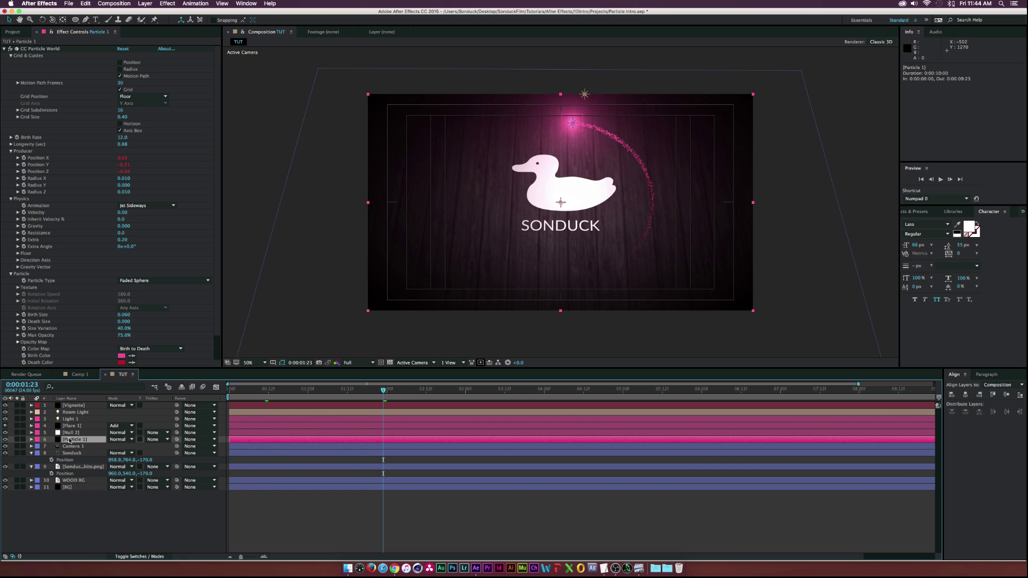
pyautogui.keyDown('shift'); pyautogui.click(69, 420); pyautogui.keyUp('shift')
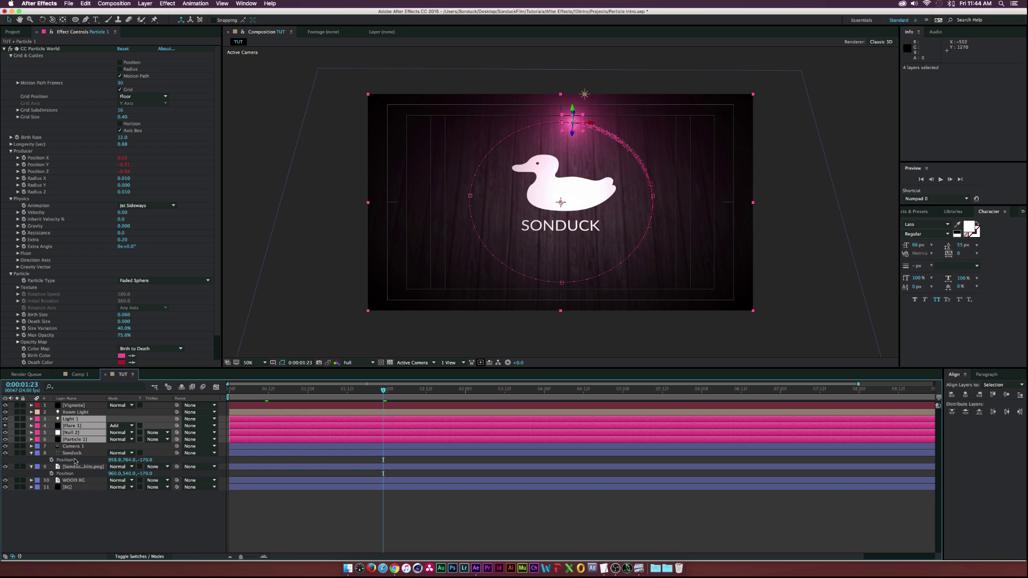
pyautogui.press('super+d')
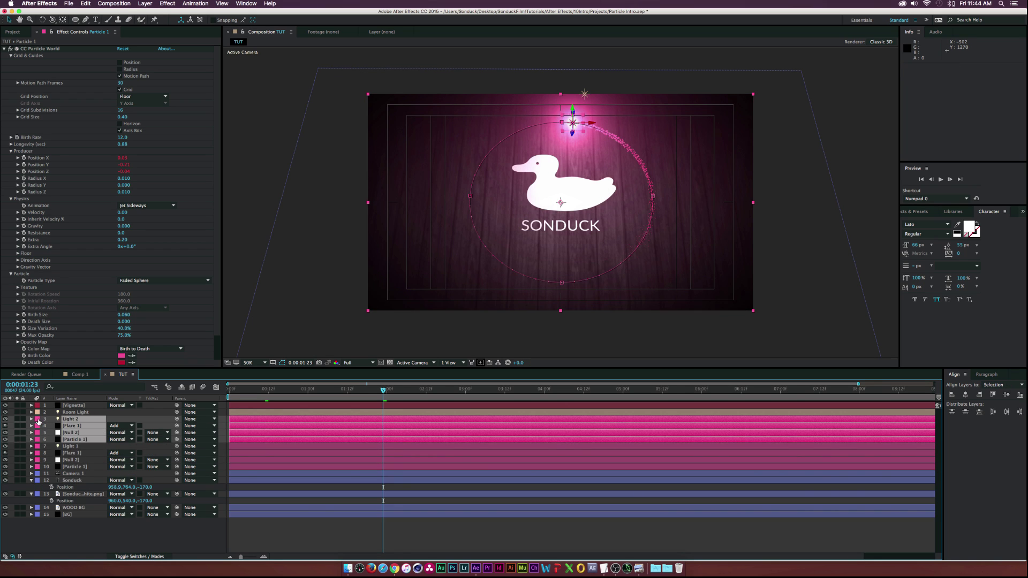
# Set the label colour of the lower Light 1, Flare 1, Null 2 and Particle 1 layers to Green
pyautogui.click(37, 419)
pyautogui.click(107, 418)
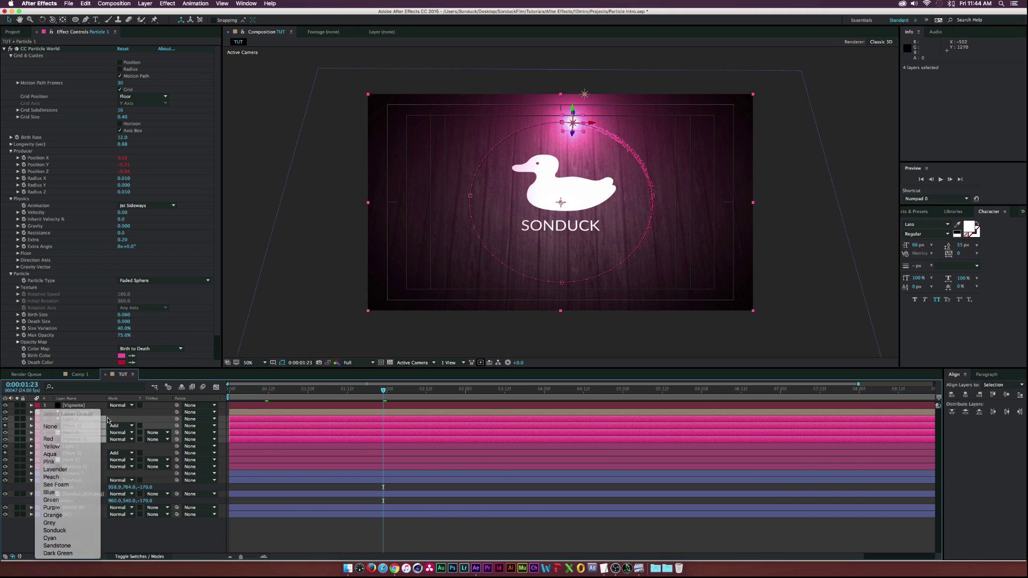
pyautogui.click(70, 447)
pyautogui.keyDown('shift'); pyautogui.click(69, 467); pyautogui.keyUp('shift')
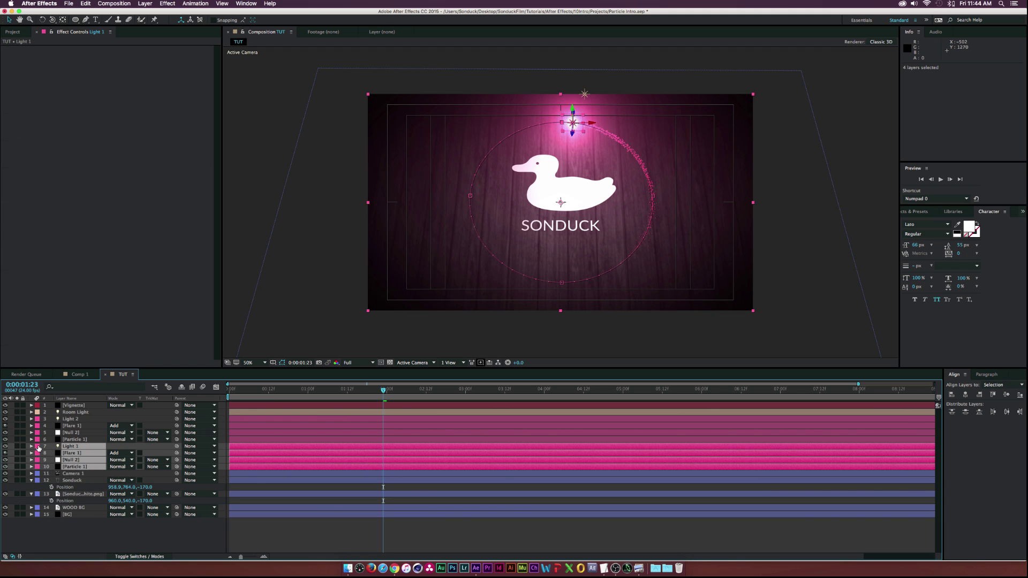
pyautogui.click(37, 460)
pyautogui.click(51, 500)
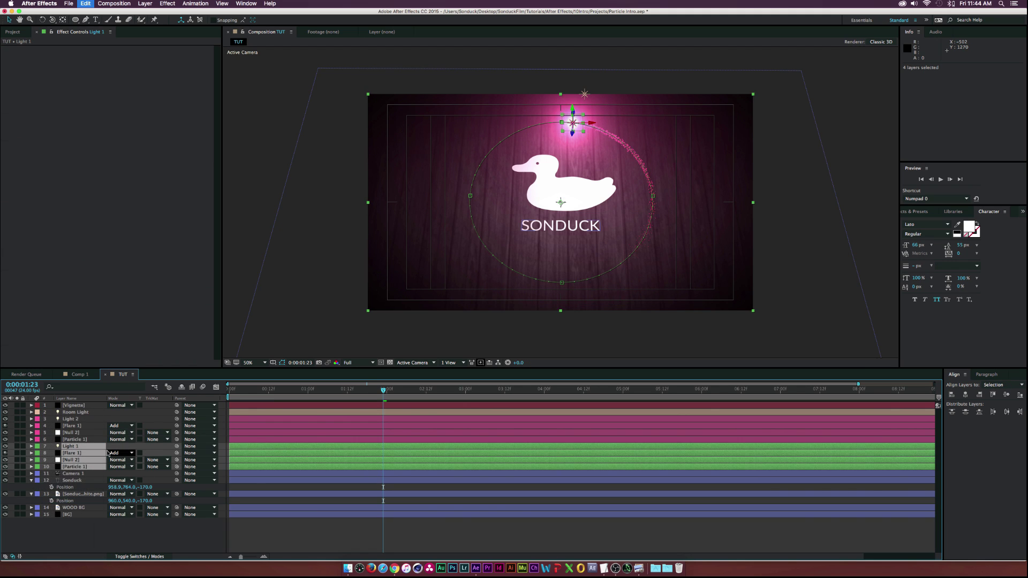
# Delete all Position keyframes from the green-labelled Null 2 layer
pyautogui.click(67, 460)
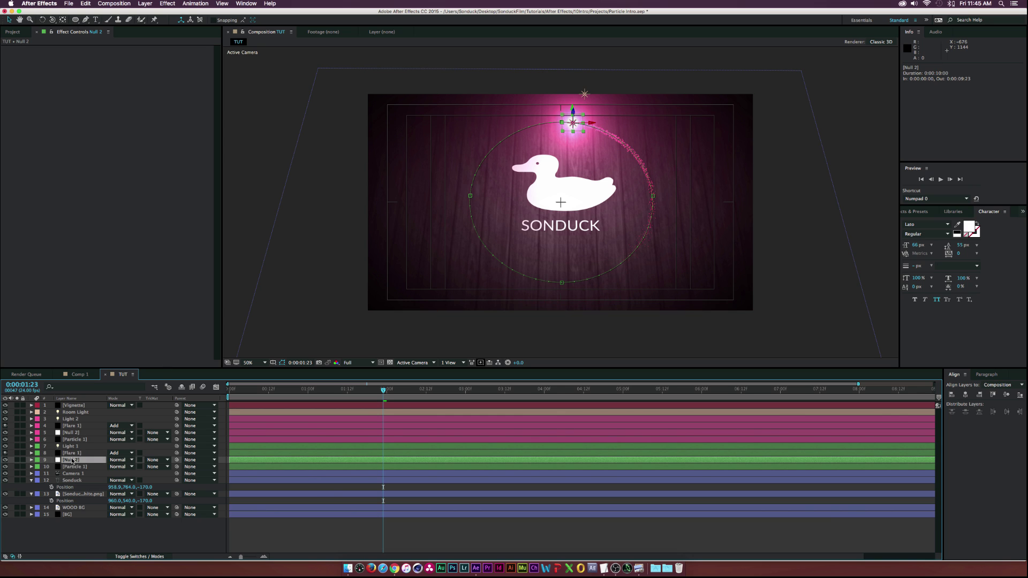
pyautogui.press('p')
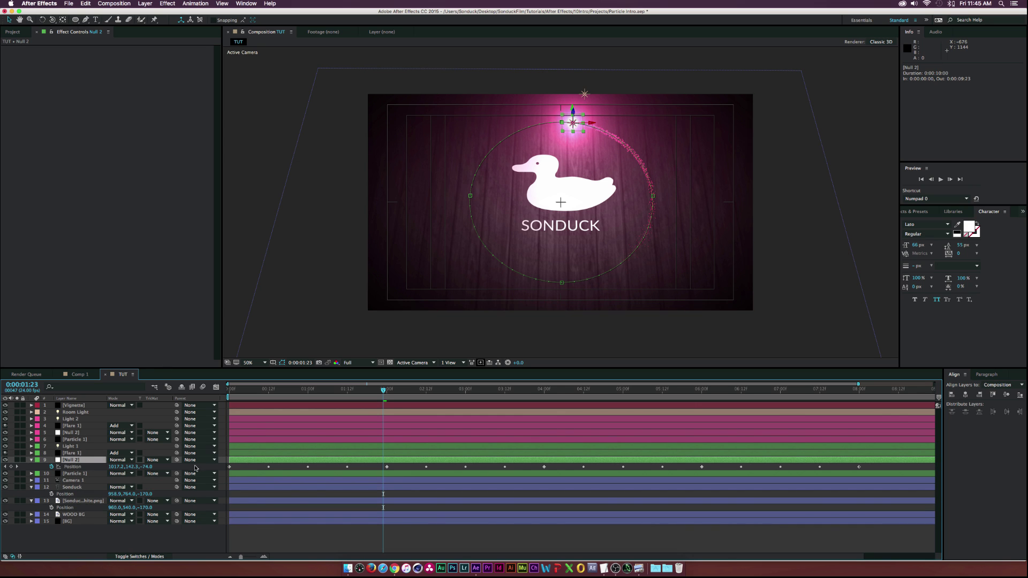
pyautogui.moveTo(875, 464); pyautogui.dragTo(212, 471)
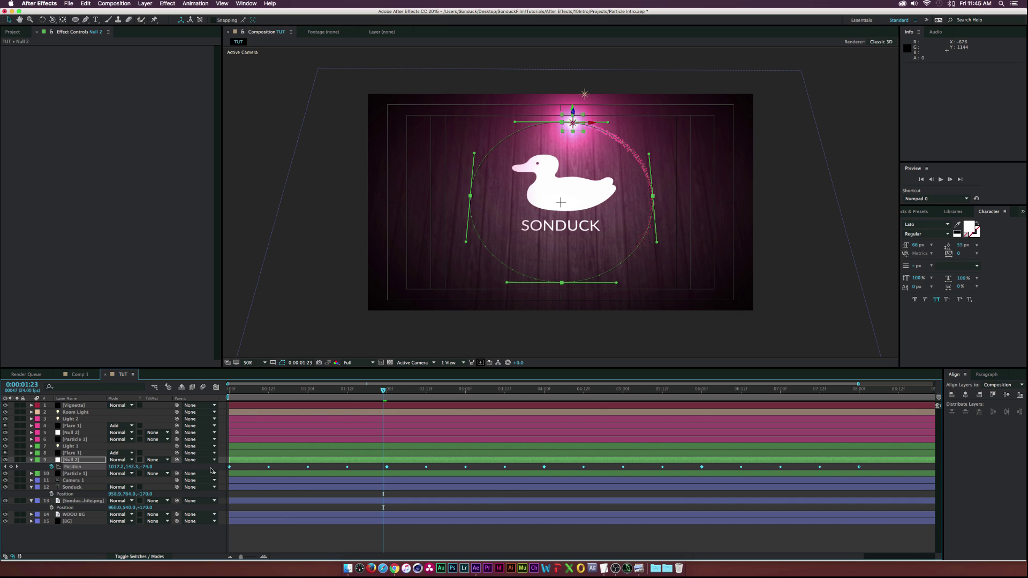
pyautogui.press('Delete')
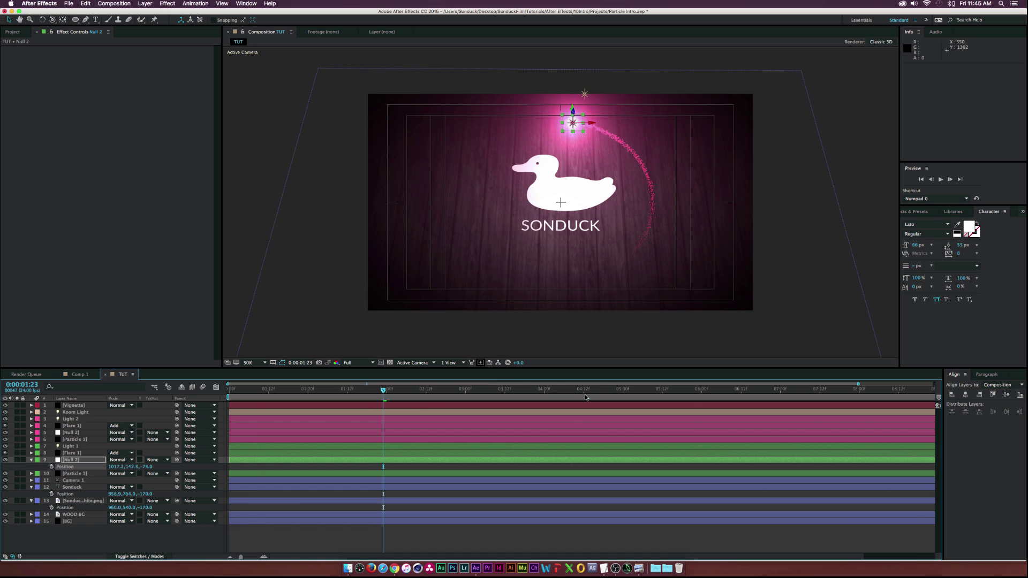
# At 0:00:05:00, draw a circular mask on the green Null 2, centred on the composition and extending beyond the frame's upper and lower edges
pyautogui.moveTo(619, 390); pyautogui.dragTo(623, 392)
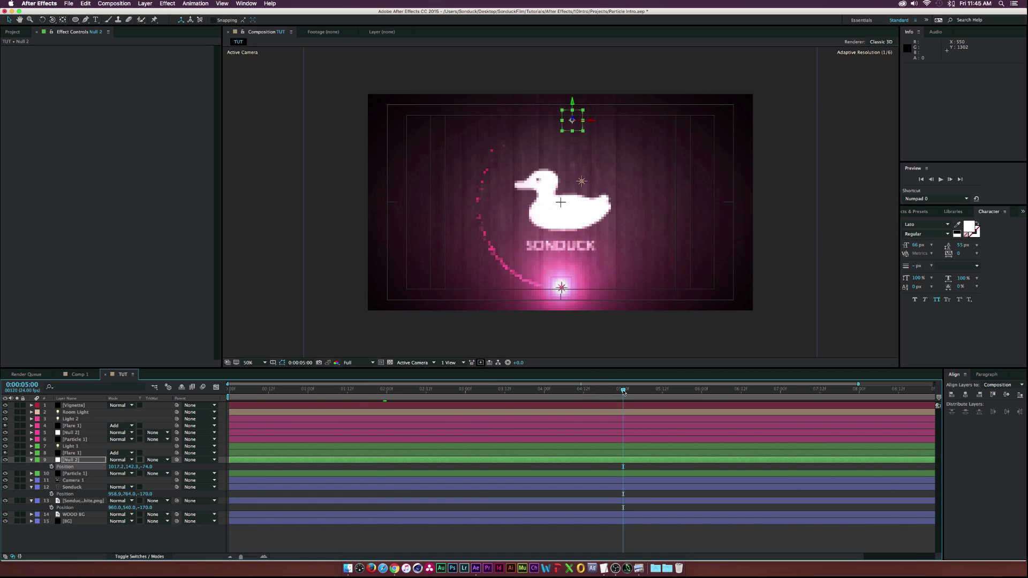
pyautogui.click(9, 20)
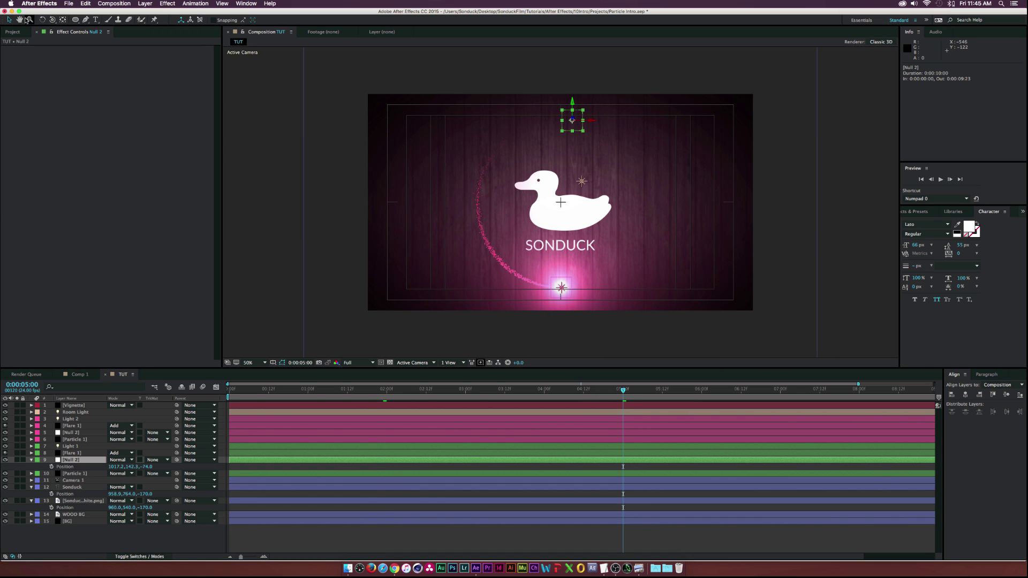
pyautogui.click(76, 19)
pyautogui.moveTo(561, 202); pyautogui.dragTo(687, 86)
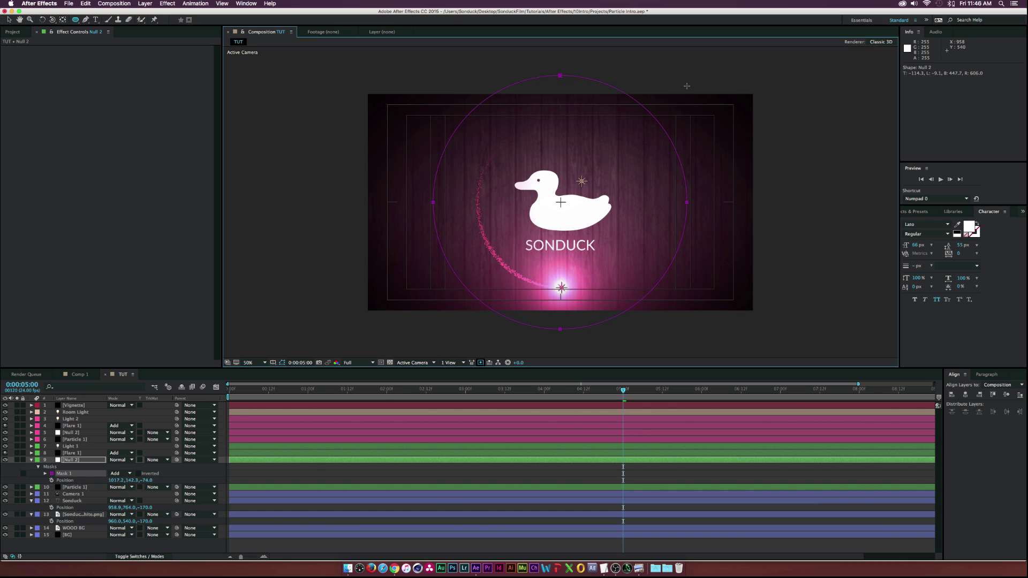
# Set the lowest point of the green Null 2's circular mask as its first vertex
pyautogui.press('v')
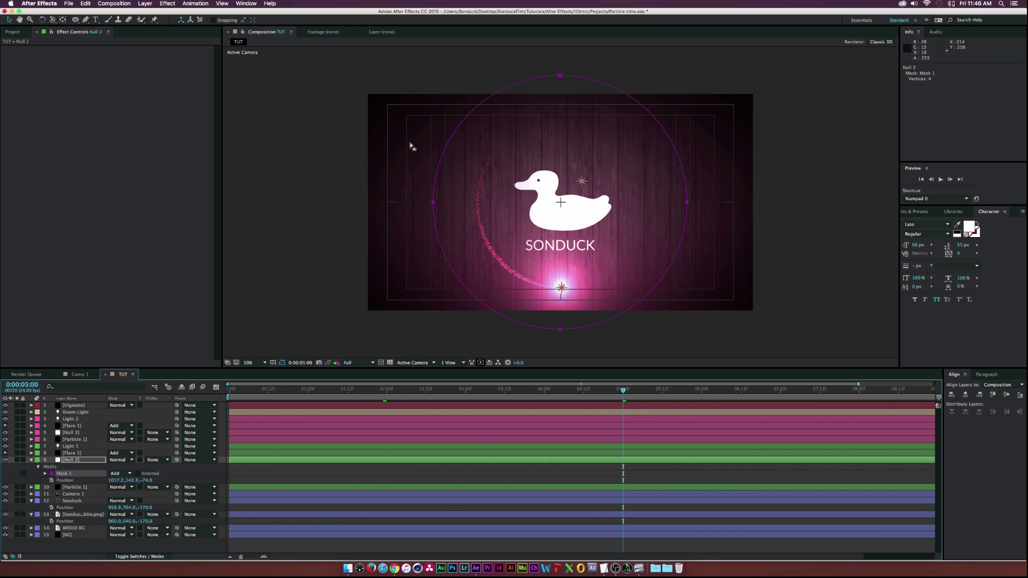
pyautogui.click(561, 330)
pyautogui.click(560, 331)
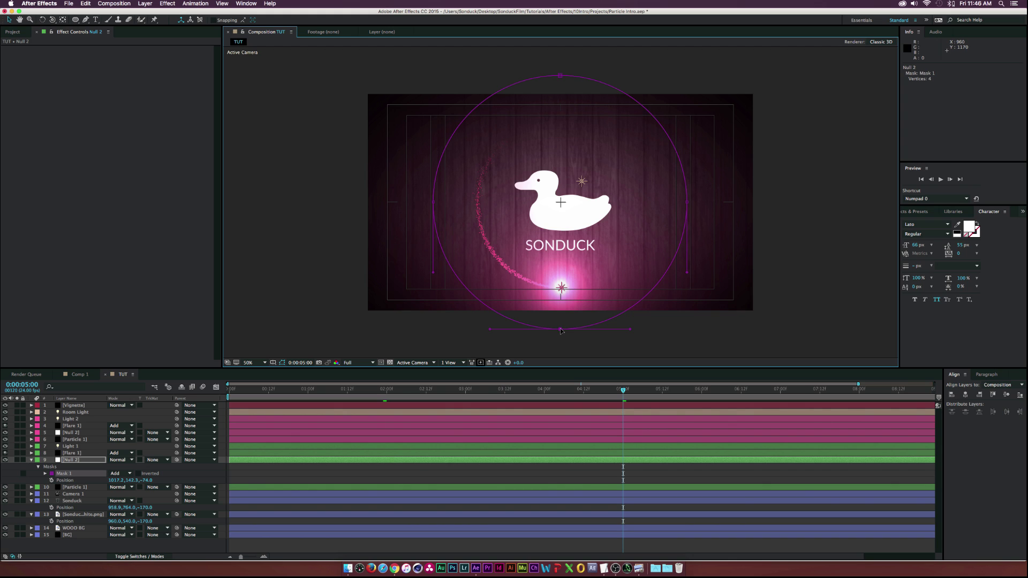
pyautogui.rightClick(561, 333)
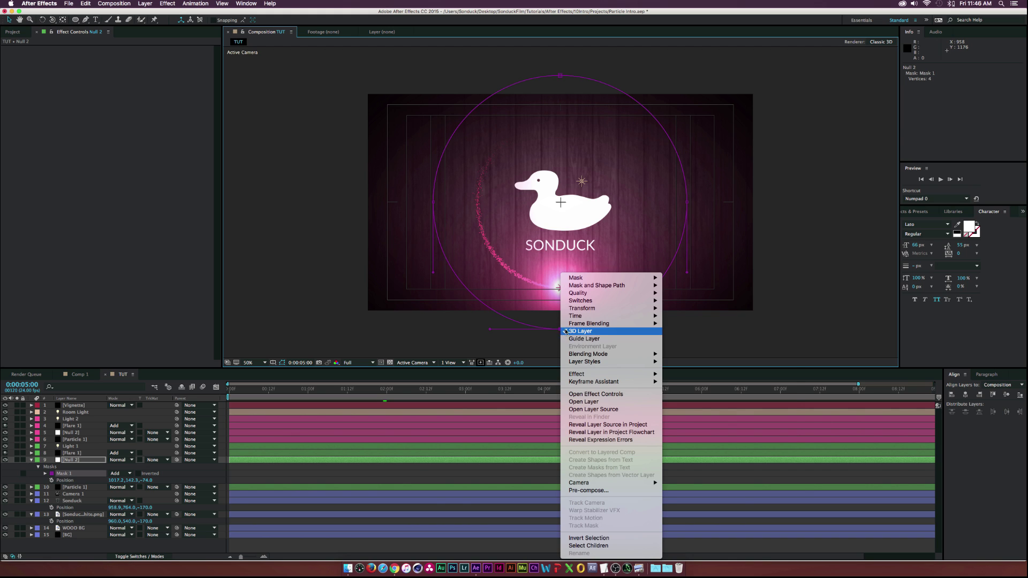
pyautogui.moveTo(583, 289)
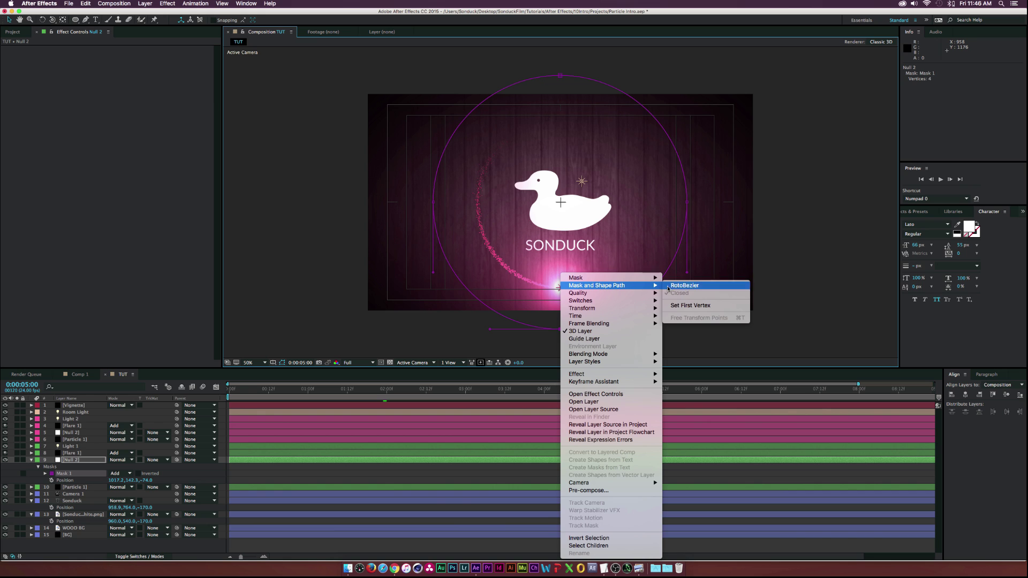
pyautogui.click(677, 306)
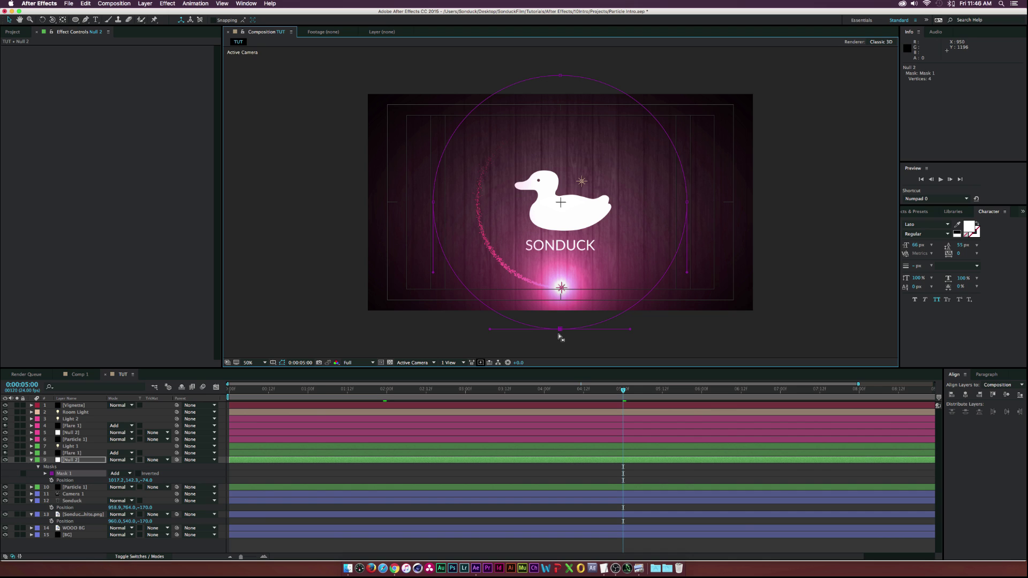
# Reveal Mask 1's properties on the green Null 2 and cut its Mask Path
pyautogui.click(45, 474)
pyautogui.click(45, 474)
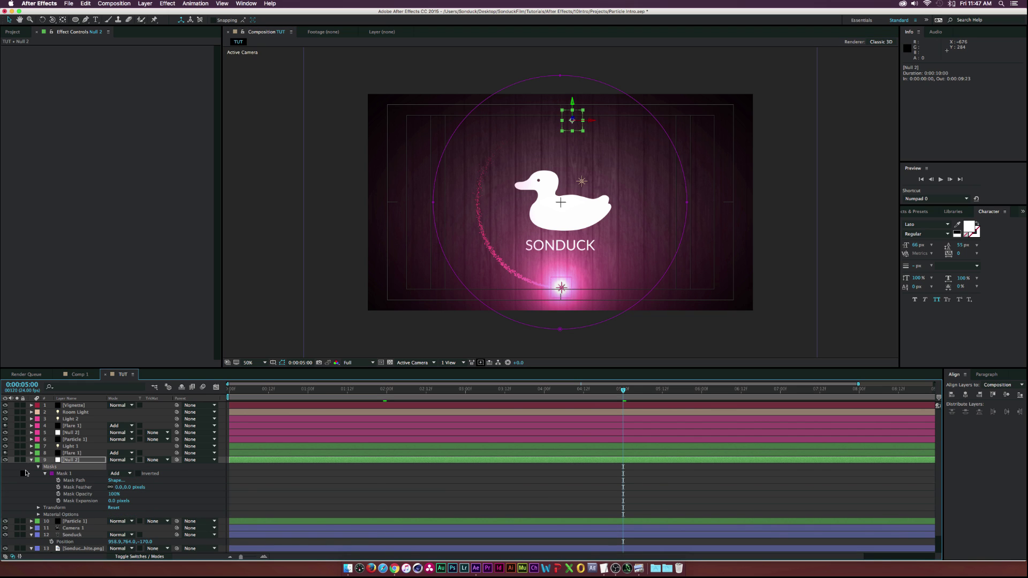
pyautogui.click(75, 480)
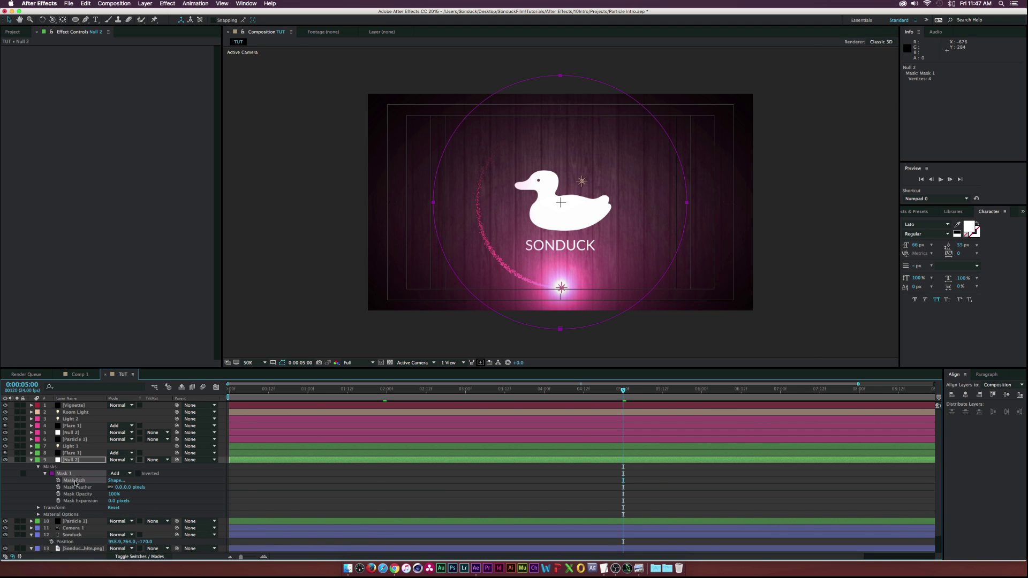
pyautogui.click(84, 3)
pyautogui.click(102, 42)
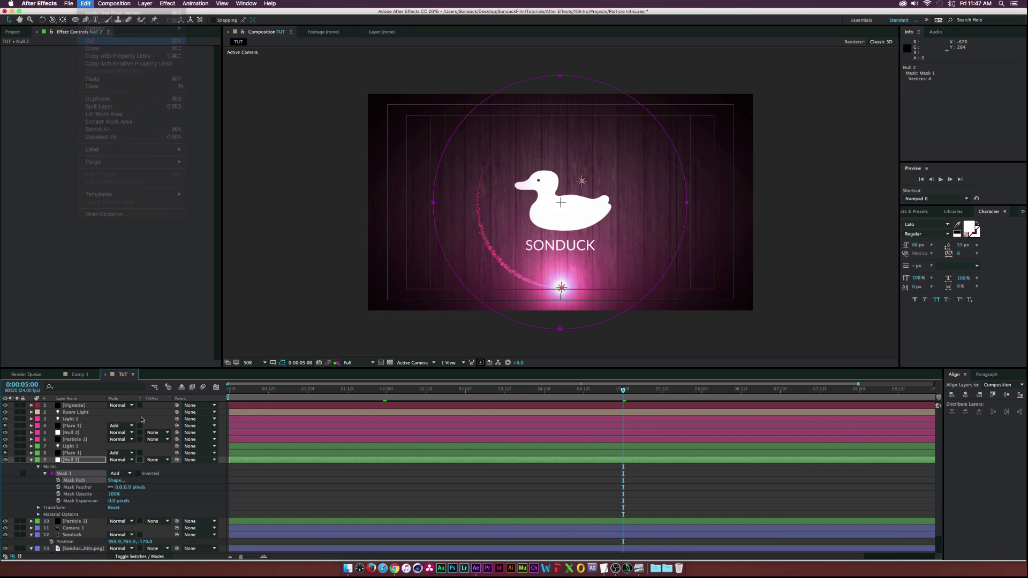
# Paste the circular path into the green Null 2's Position and move the resulting motion path up to surround the logo
pyautogui.click(38, 466)
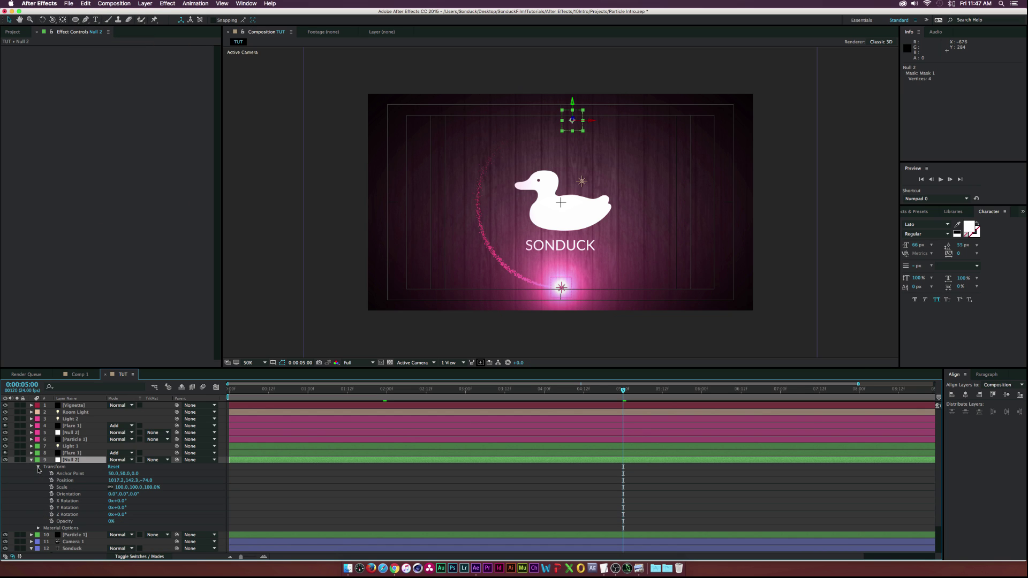
pyautogui.click(68, 483)
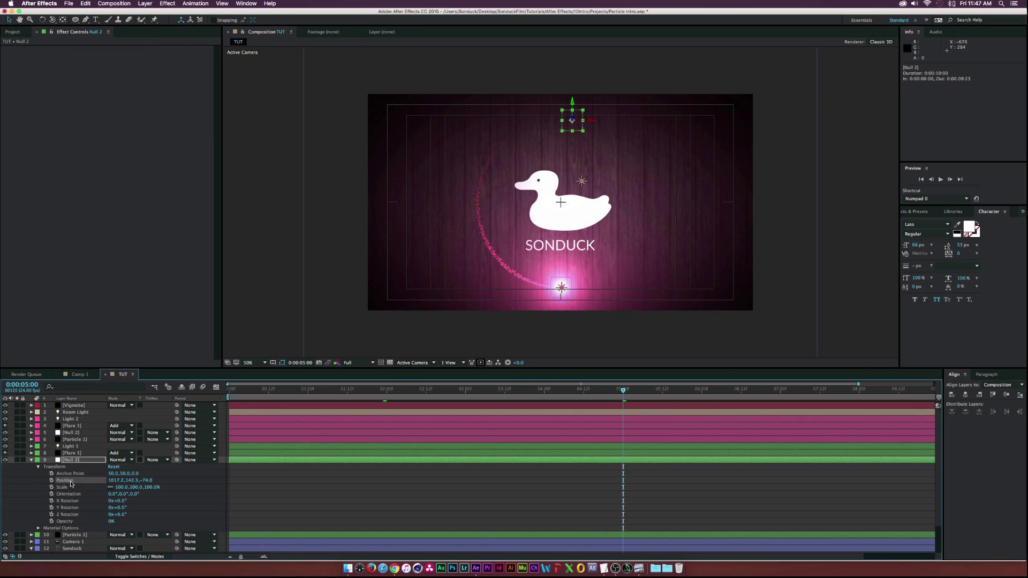
pyautogui.click(86, 4)
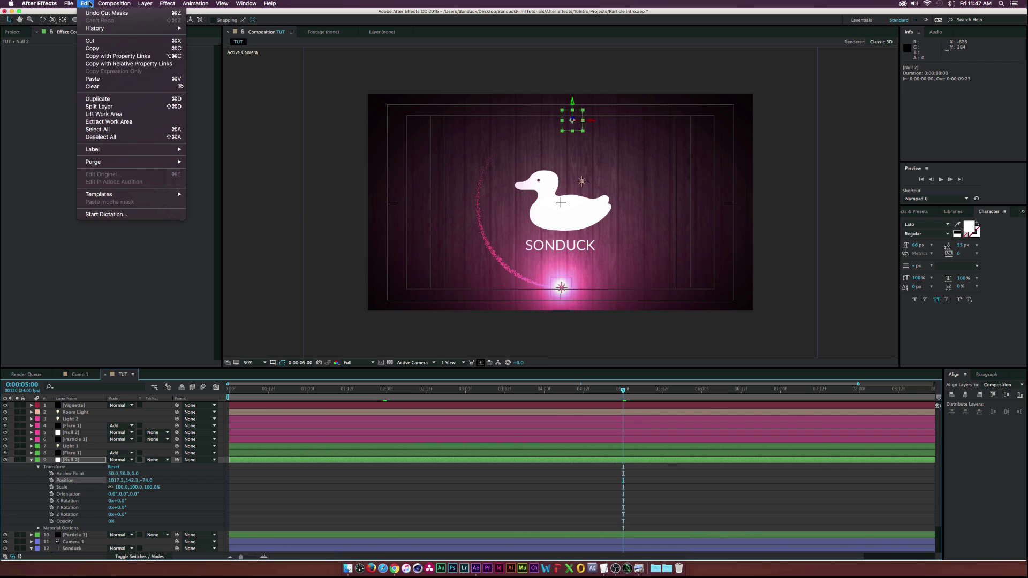
pyautogui.click(96, 79)
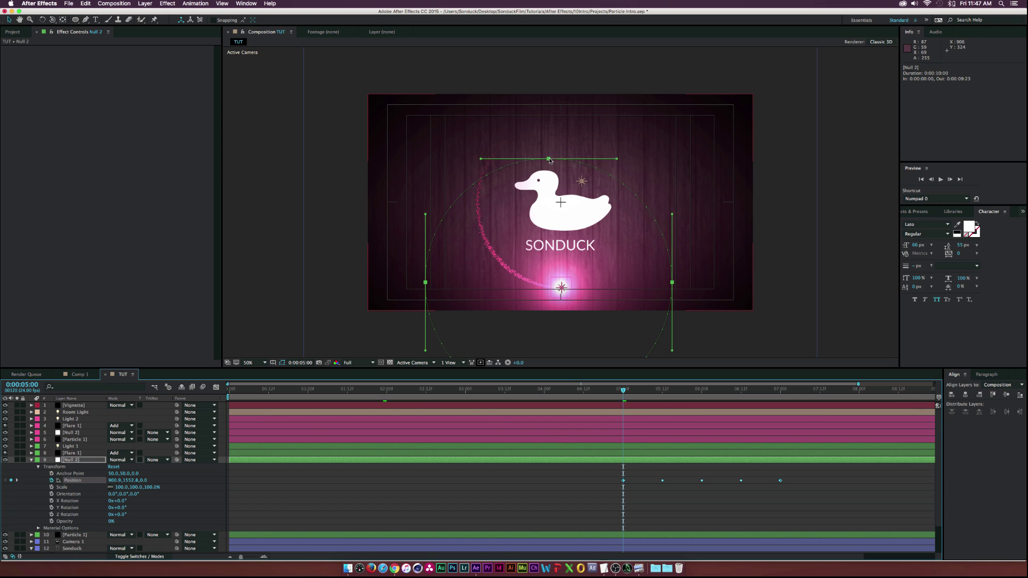
pyautogui.moveTo(549, 160); pyautogui.dragTo(563, 76)
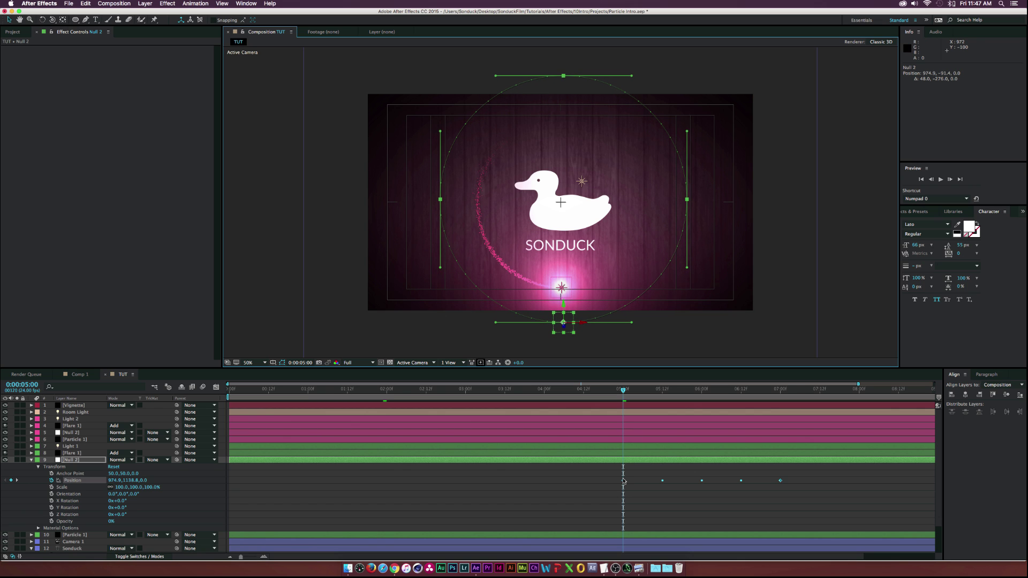
# Shift the green Null 2's five Position keyframes to start at frame 0, paste copies at 2, 4 and 6 seconds, and scrub the result
pyautogui.moveTo(623, 481); pyautogui.dragTo(234, 479)
pyautogui.hotkey('ctrl', 'c')
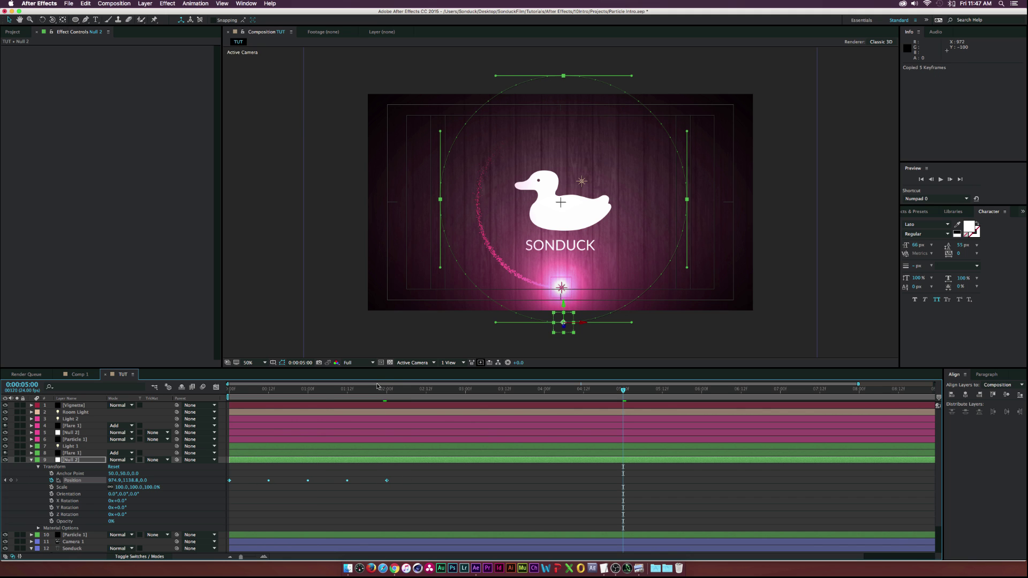
pyautogui.click(384, 391)
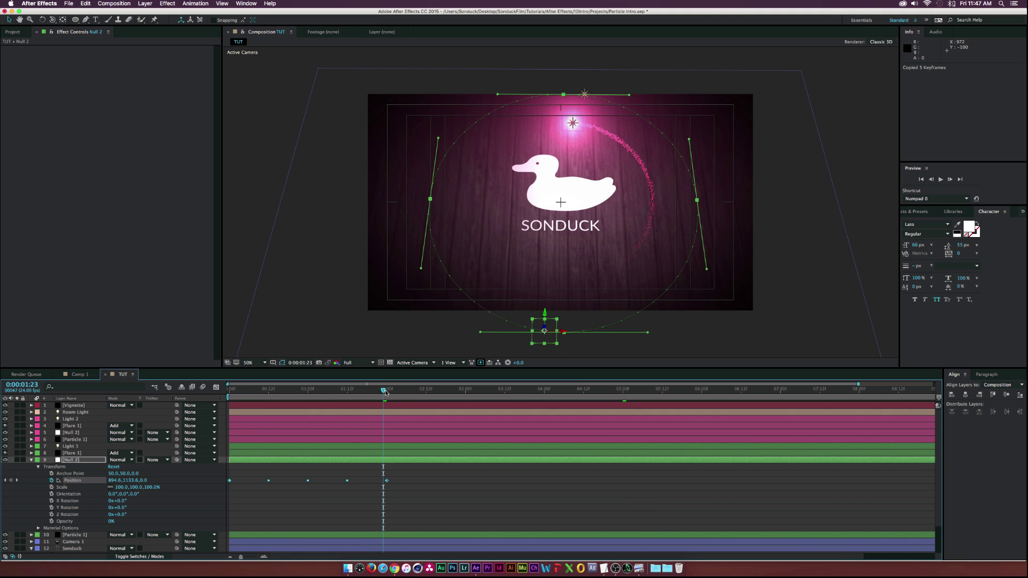
pyautogui.press('pagedown')
pyautogui.hotkey('ctrl', 'v')
pyautogui.click(540, 392)
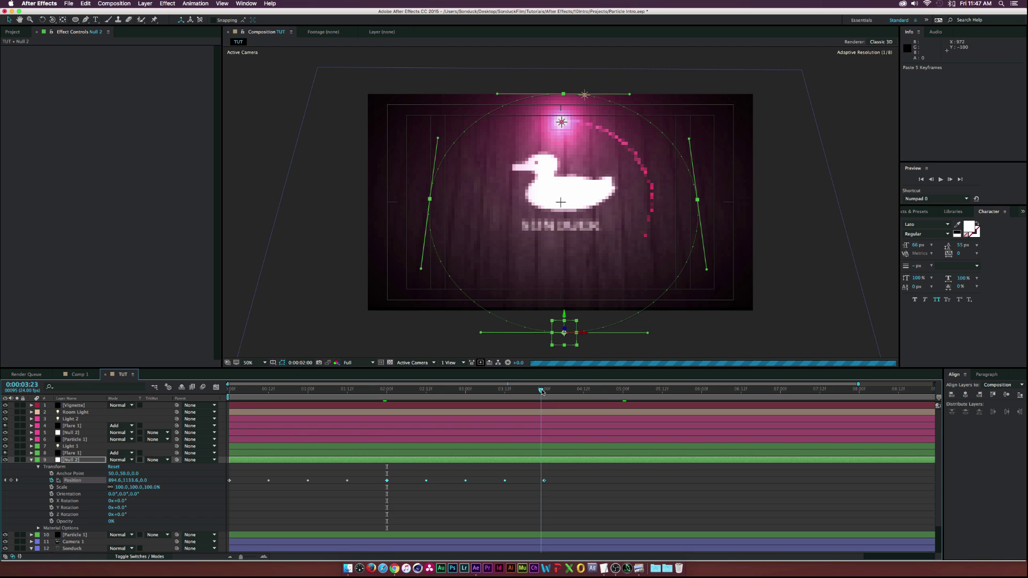
pyautogui.click(701, 391)
pyautogui.hotkey('ctrl', 'v')
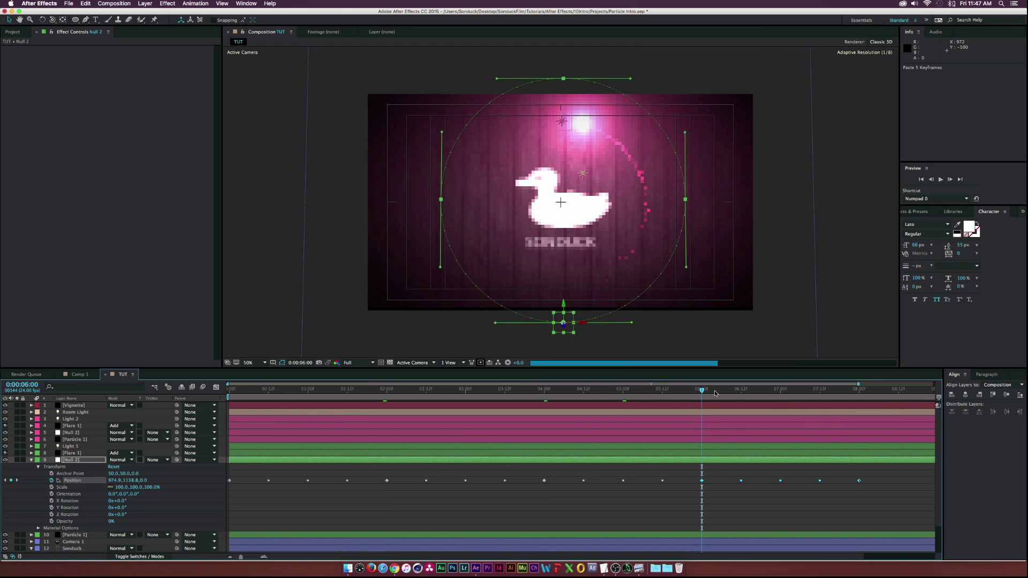
pyautogui.moveTo(715, 394); pyautogui.dragTo(548, 407)
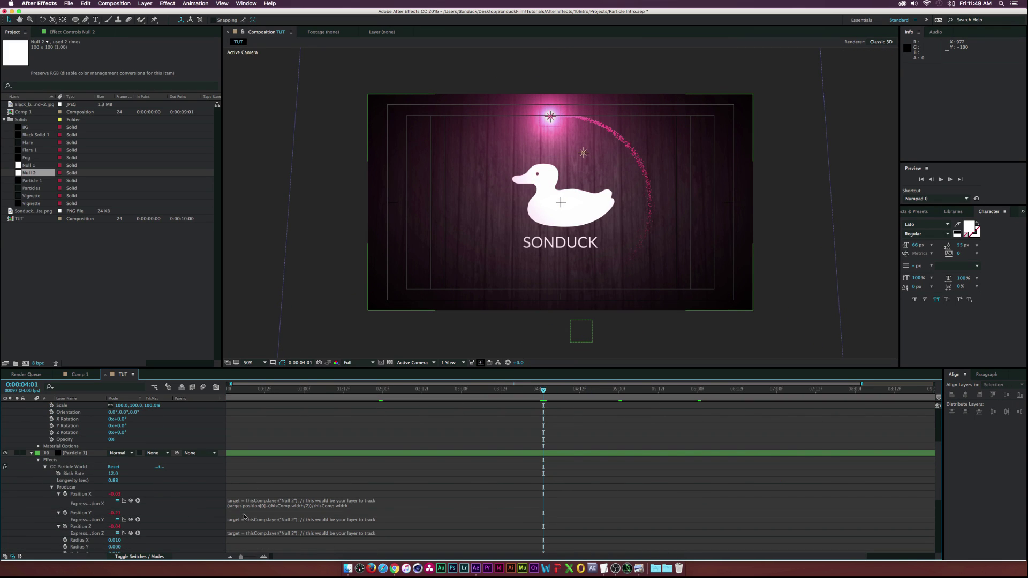
# Rename the green Null 2 layer to Null 3
pyautogui.scroll(5, 176, 501)
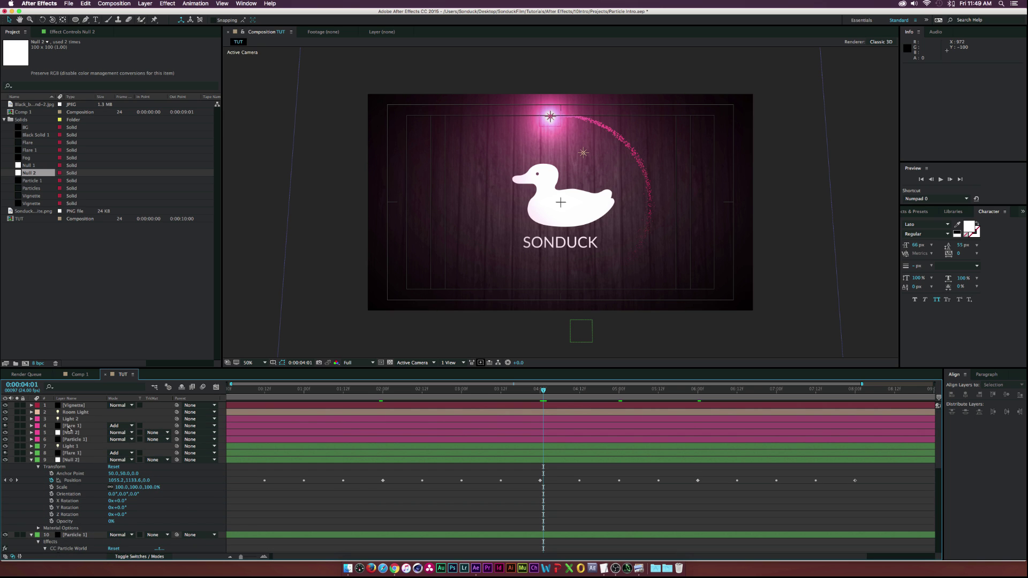
pyautogui.click(72, 399)
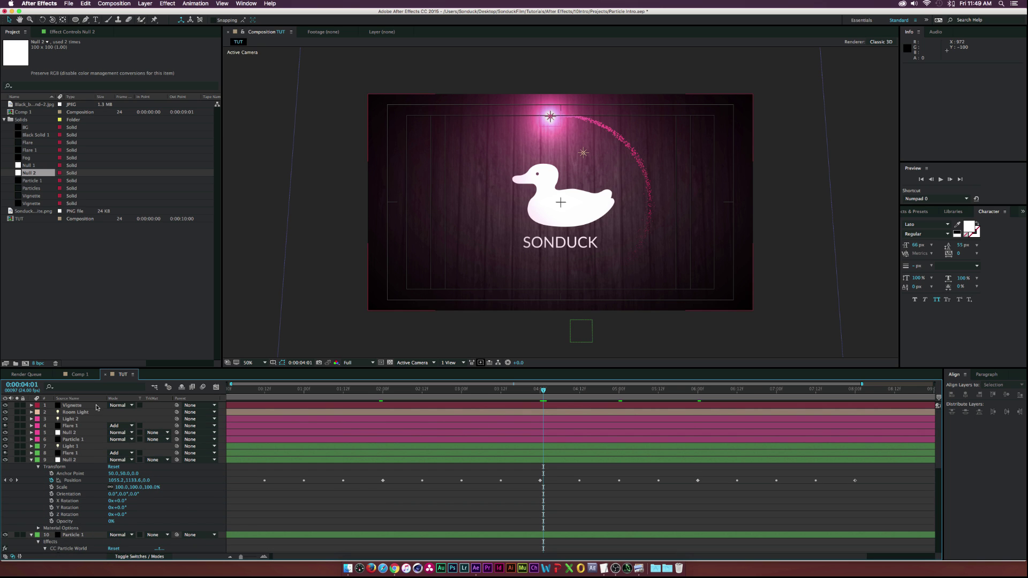
pyautogui.click(67, 460)
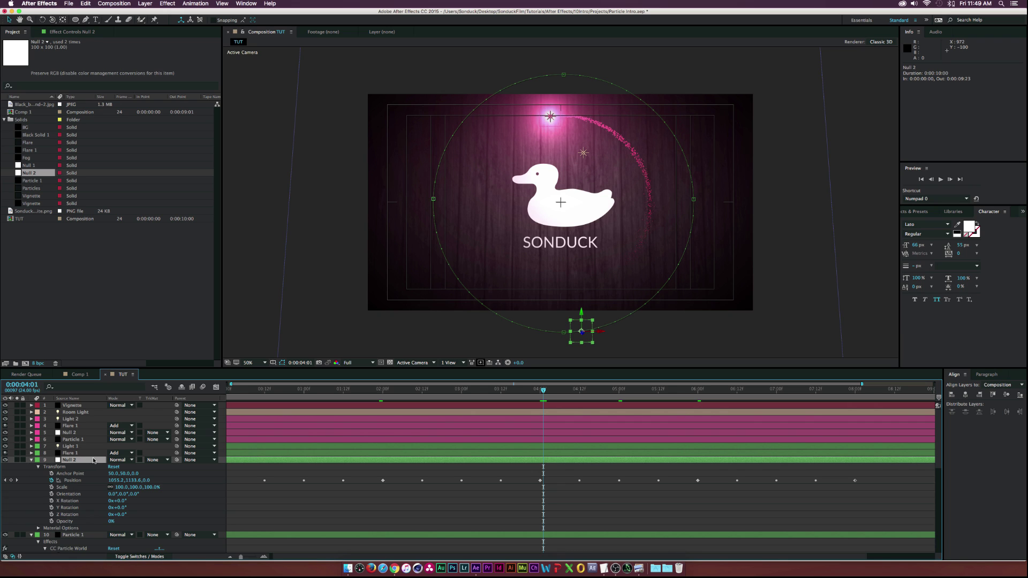
pyautogui.press('Return')
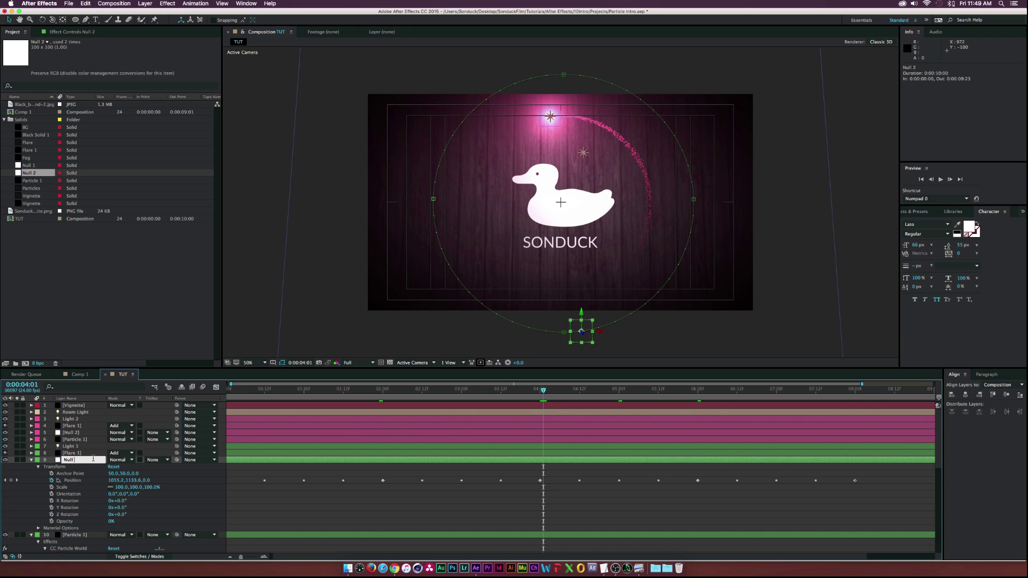
pyautogui.write('Null 3')
pyautogui.click(172, 493)
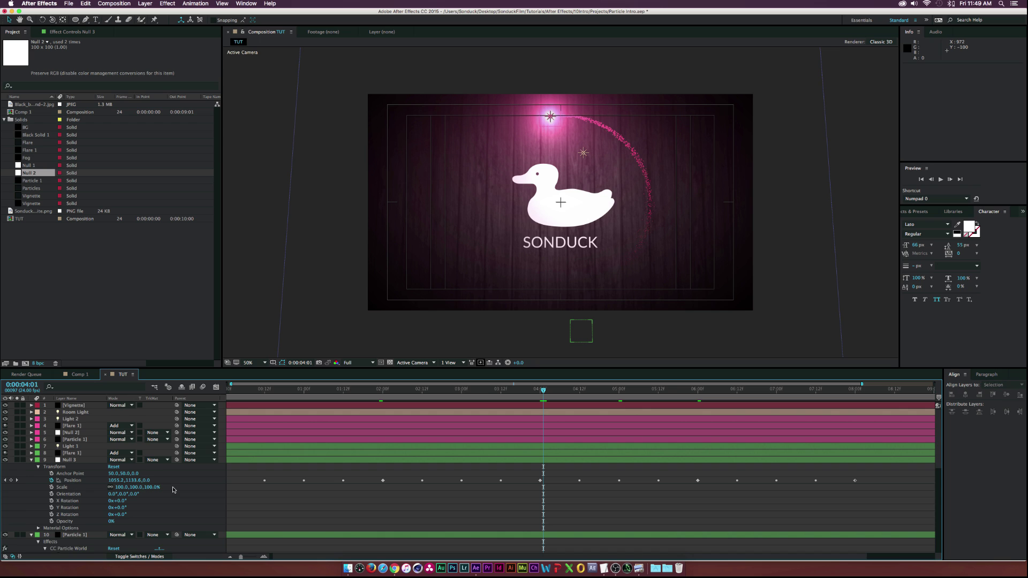
# Change the target layer in the green Particle 1's Position X and Position Y expressions to "Null 3"
pyautogui.scroll(-3, 173, 490)
pyautogui.click(293, 520)
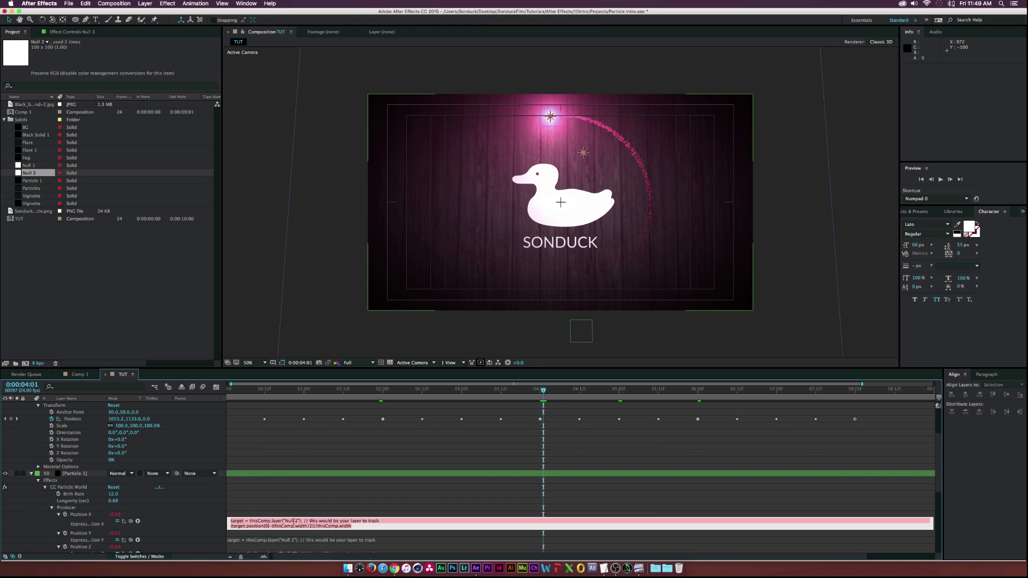
pyautogui.click(296, 521)
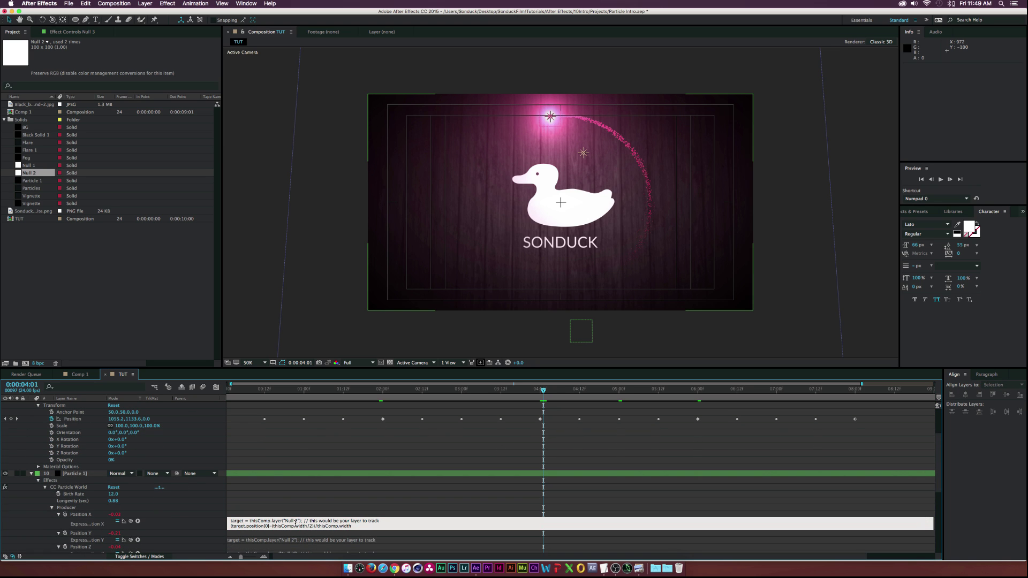
pyautogui.press('BackSpace')
pyautogui.write('3')
pyautogui.click(296, 493)
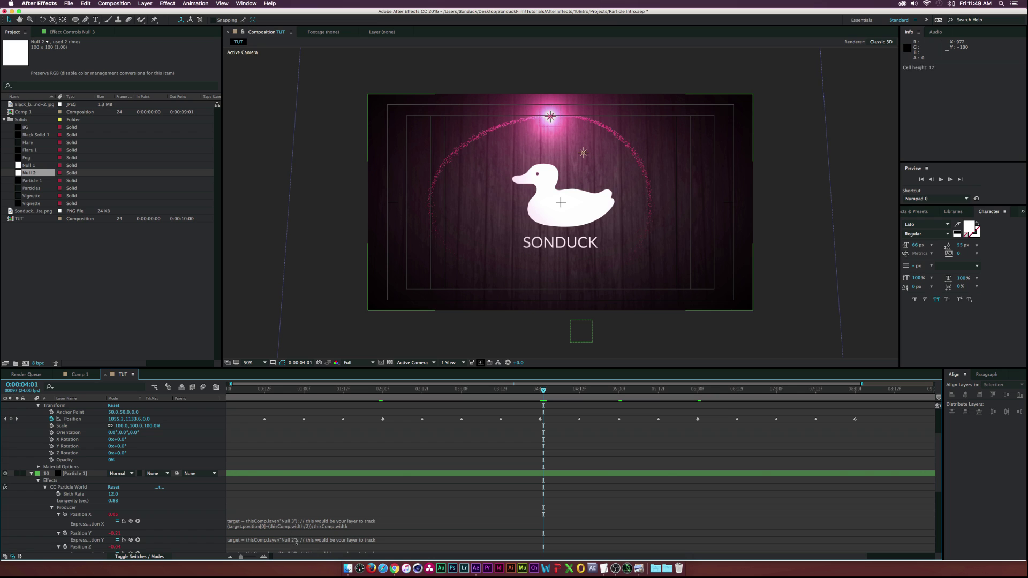
pyautogui.click(296, 542)
pyautogui.click(296, 540)
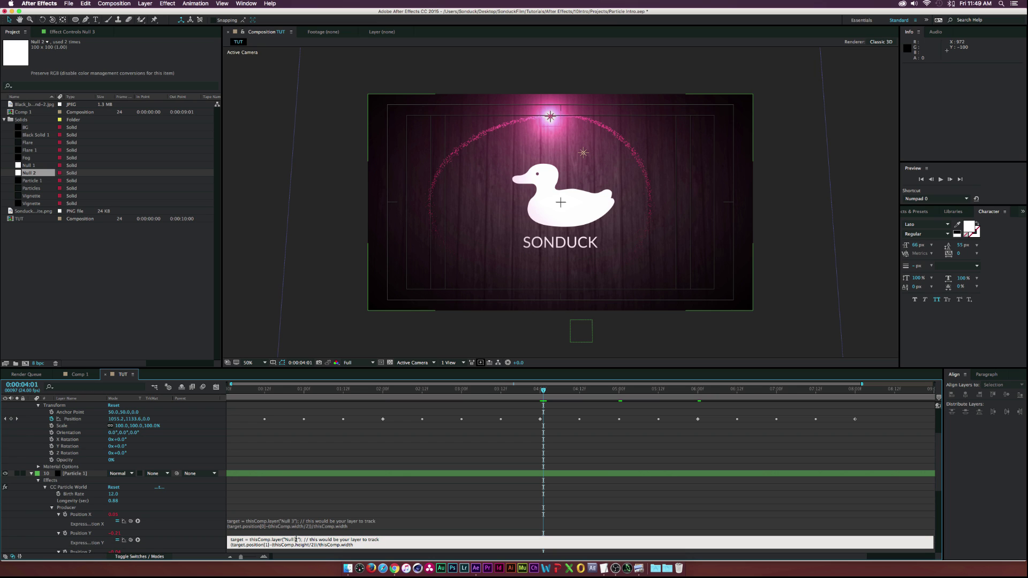
pyautogui.press('BackSpace')
pyautogui.write('3')
pyautogui.click(300, 495)
# Change the target layer in the green Particle 1's Position Z expression to "Null 3" and scrub back to frame 0:00:01:03 to check the trail
pyautogui.scroll(-1, 285, 495)
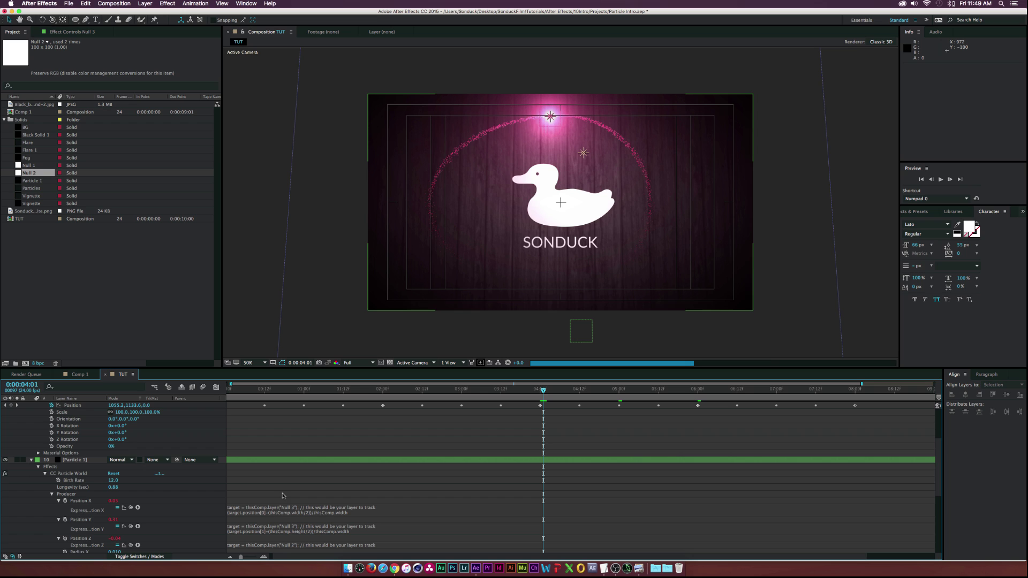
pyautogui.click(292, 547)
pyautogui.click(296, 544)
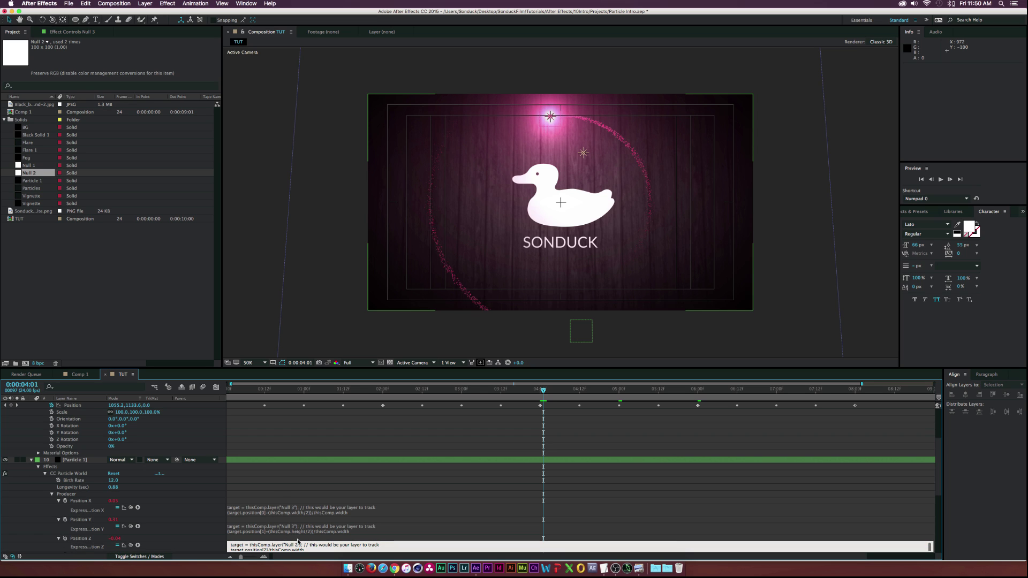
pyautogui.click(300, 497)
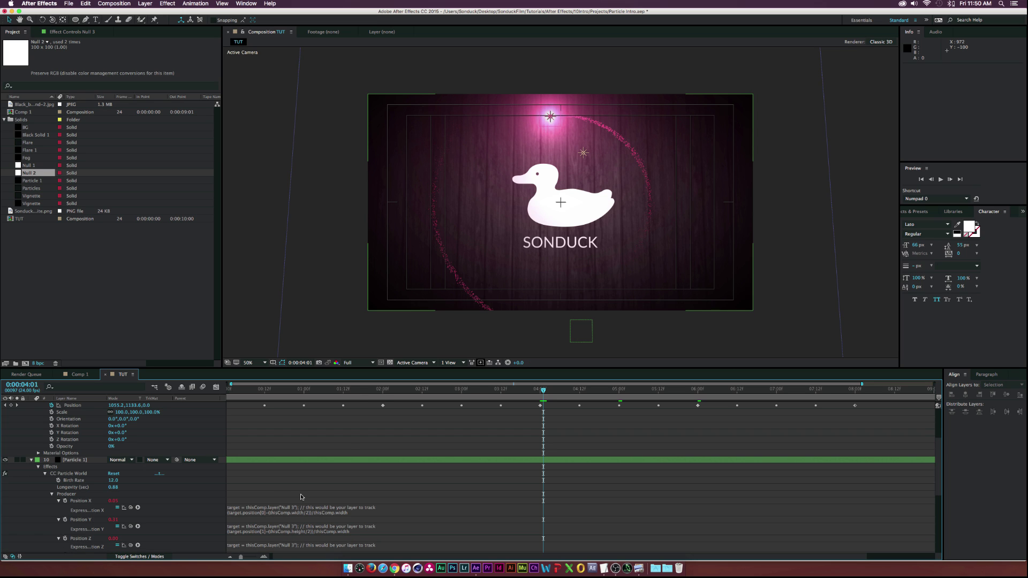
pyautogui.click(351, 393)
pyautogui.moveTo(351, 395); pyautogui.dragTo(315, 397)
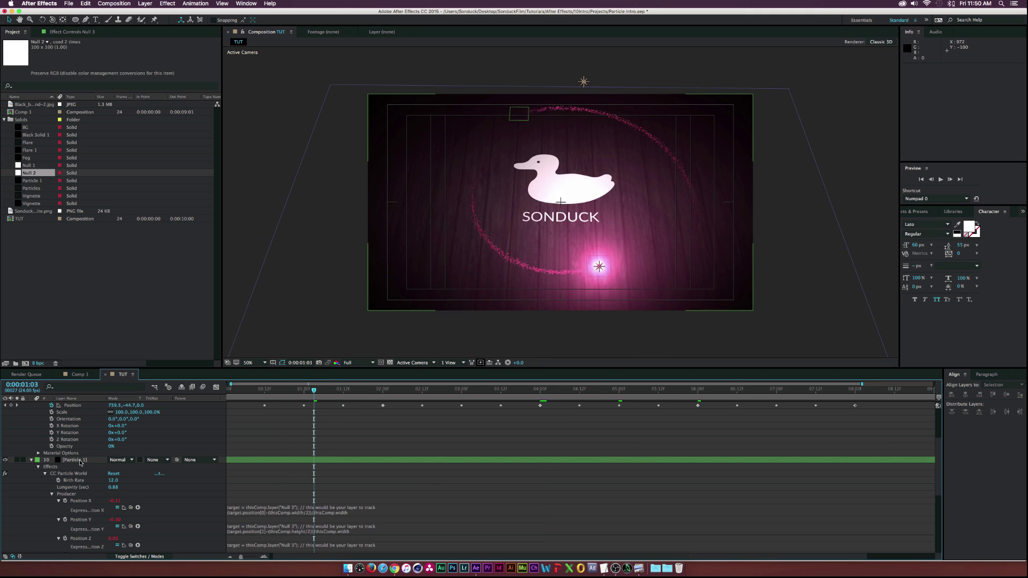
# Set the Birth Color of the green Particle 1's CC Particle World effect to a medium blue
pyautogui.click(79, 460)
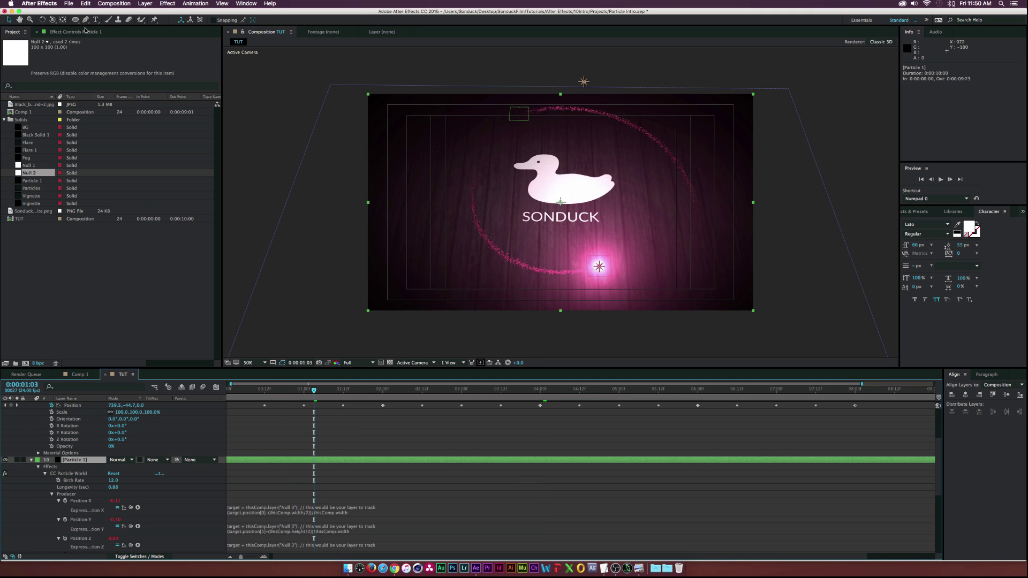
pyautogui.click(48, 33)
pyautogui.scroll(-3, 131, 289)
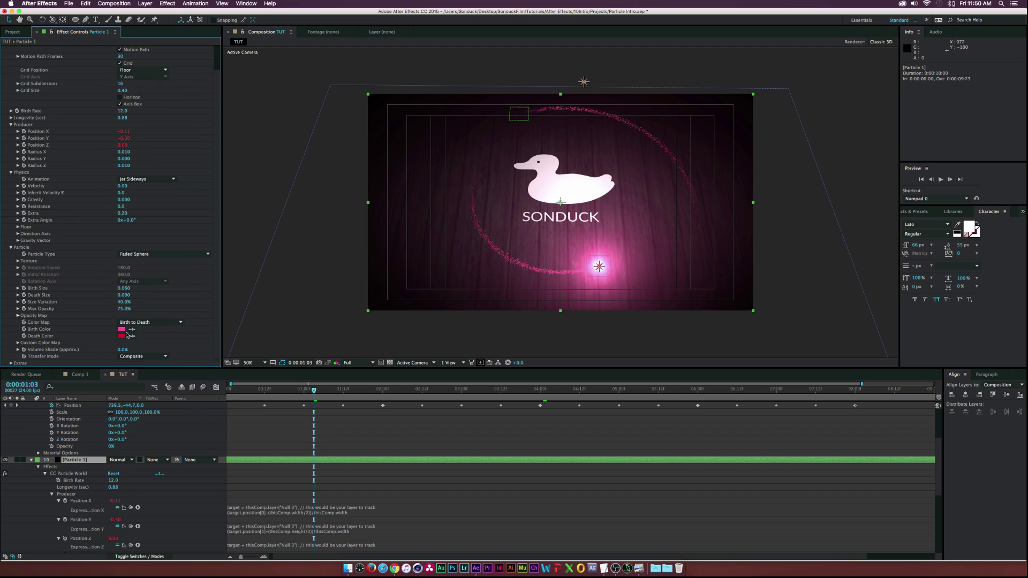
pyautogui.click(121, 330)
pyautogui.click(192, 324)
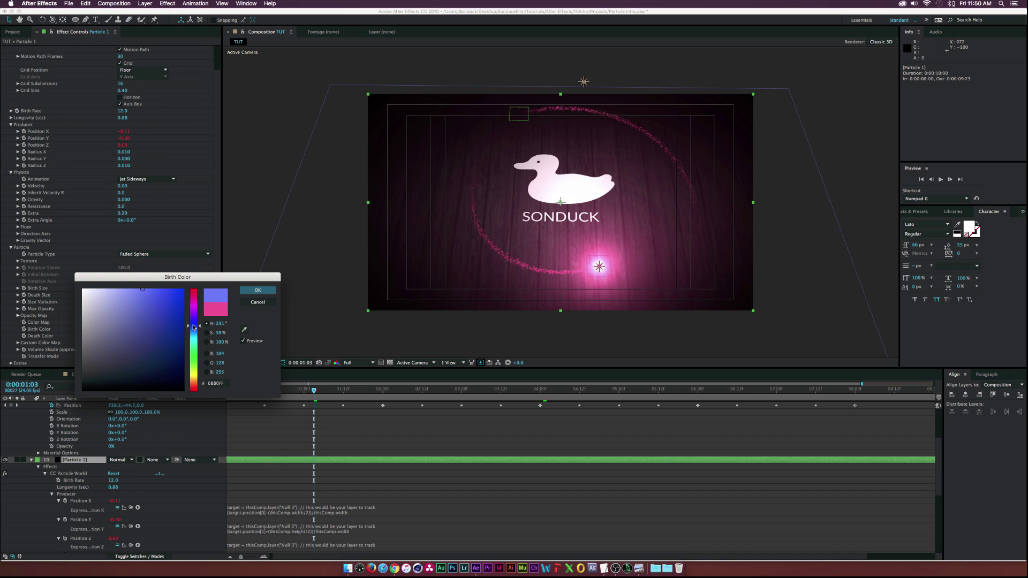
pyautogui.moveTo(198, 325); pyautogui.dragTo(198, 323)
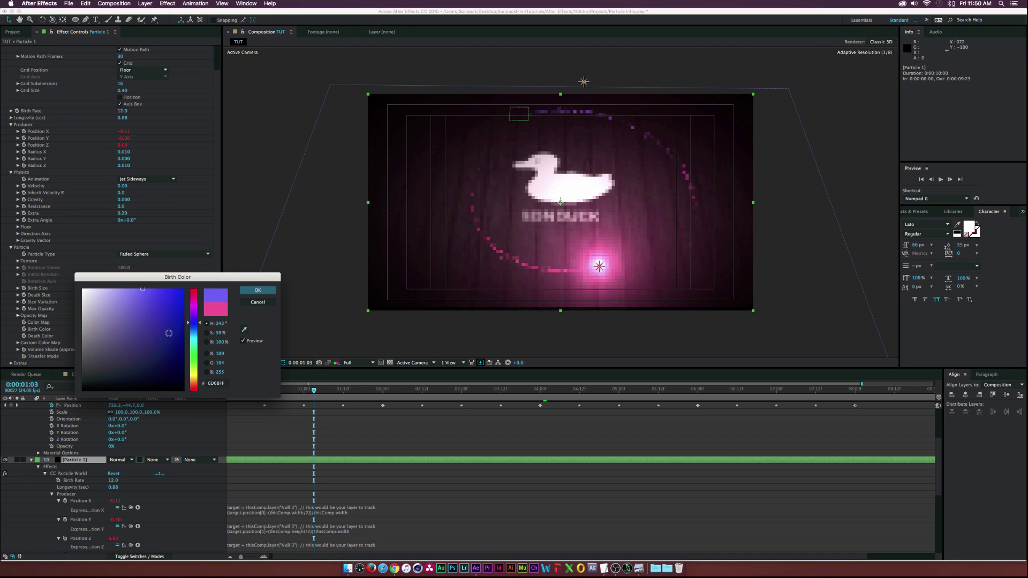
pyautogui.click(263, 292)
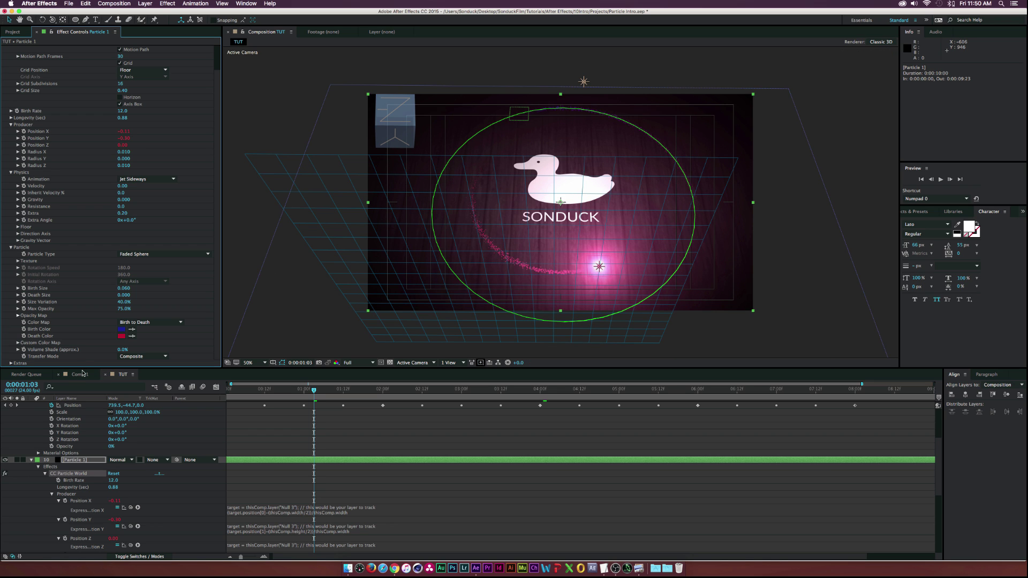
pyautogui.click(122, 330)
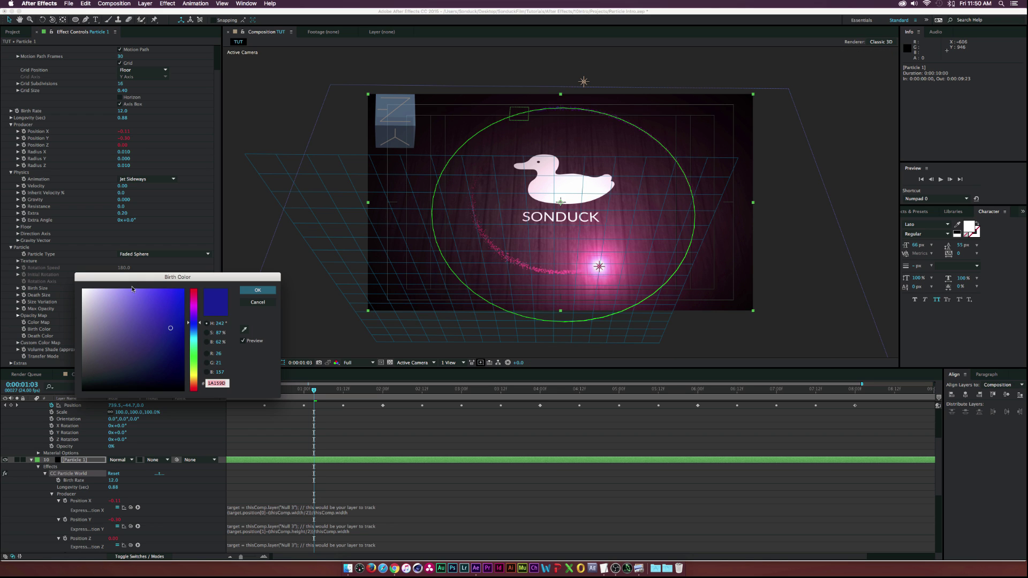
pyautogui.click(159, 309)
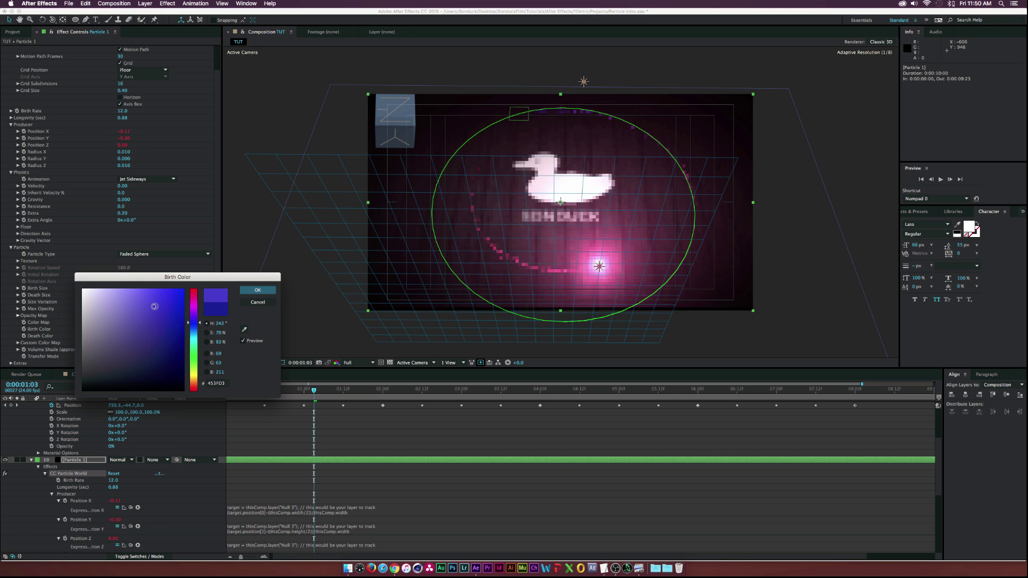
pyautogui.click(256, 289)
# Set the green Particle 1's Death Color to purple
pyautogui.click(122, 337)
pyautogui.moveTo(192, 300)
pyautogui.mouseDown()
pyautogui.moveTo(192, 322)
pyautogui.moveTo(166, 336)
pyautogui.moveTo(140, 296)
pyautogui.mouseUp()
pyautogui.click(258, 291)
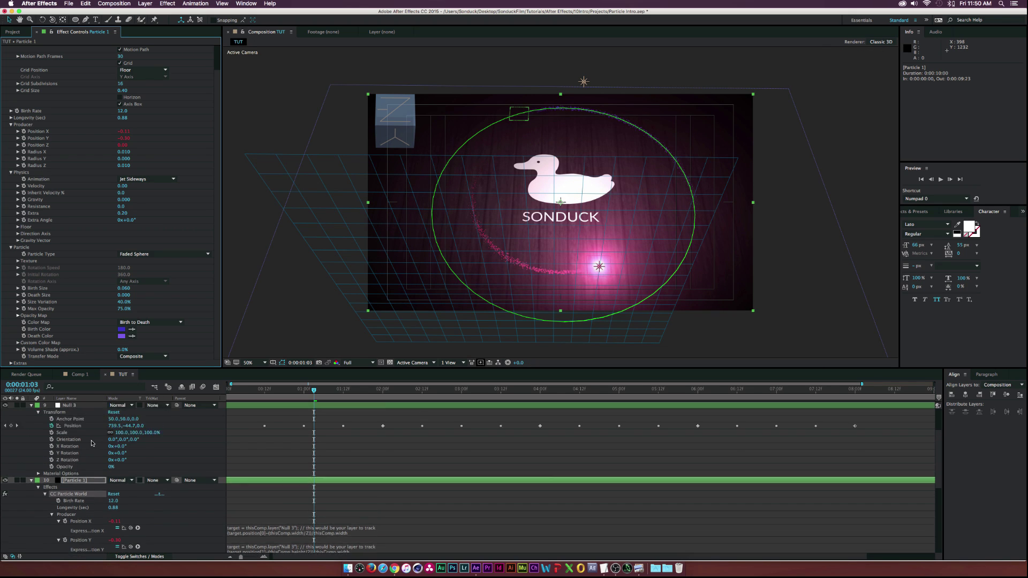
# Link the green Flare 1's Position XY and Position Z expressions to Null 3's Position and scrub through the first second to check
pyautogui.scroll(5, 93, 444)
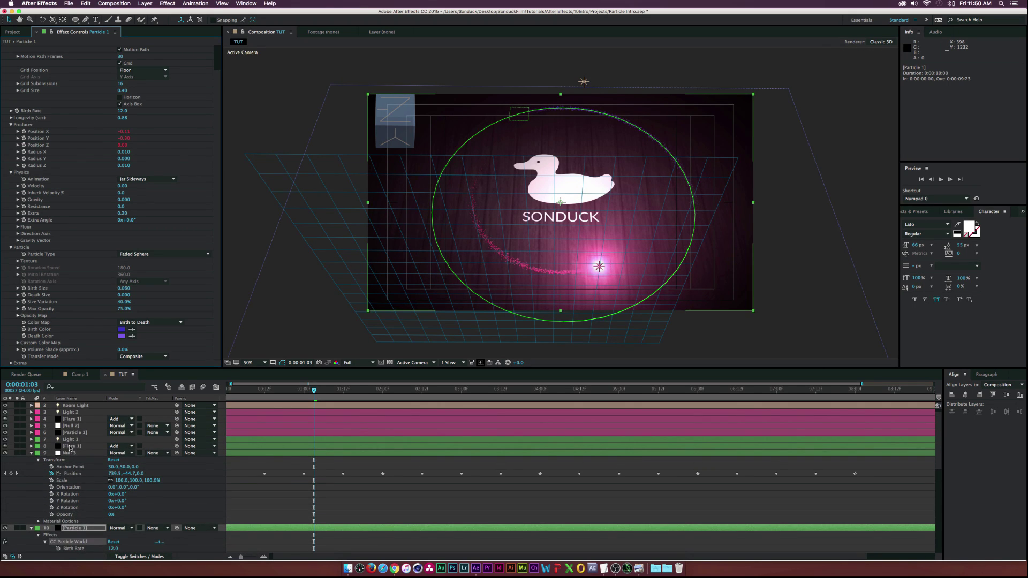
pyautogui.click(70, 447)
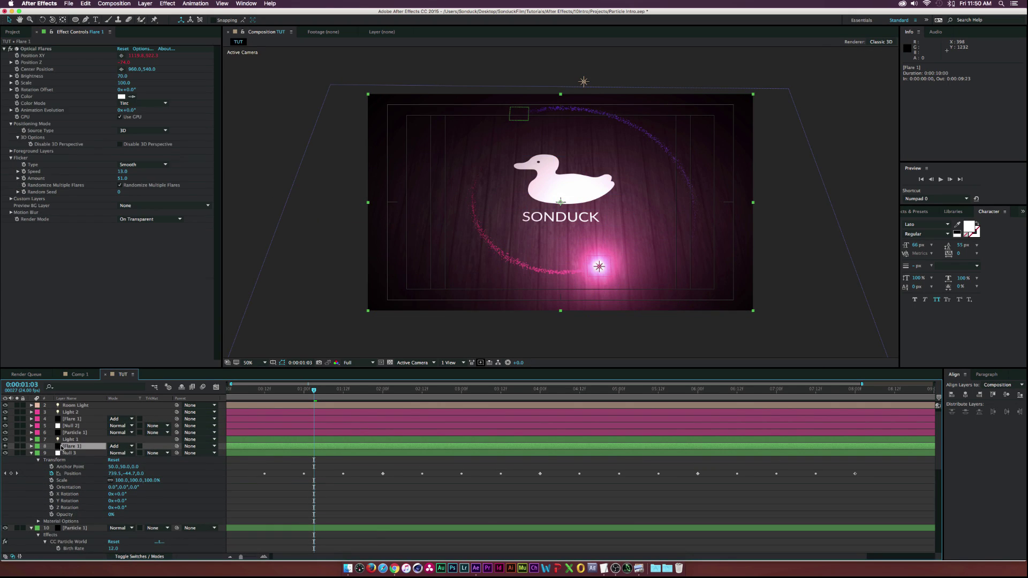
pyautogui.click(31, 446)
pyautogui.scroll(-3, 259, 485)
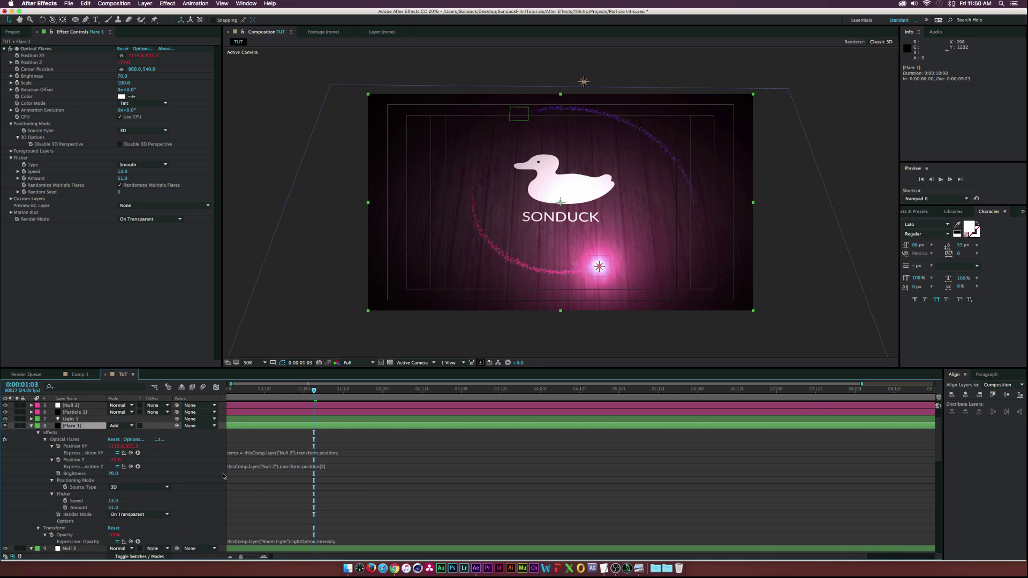
pyautogui.scroll(-1, 131, 442)
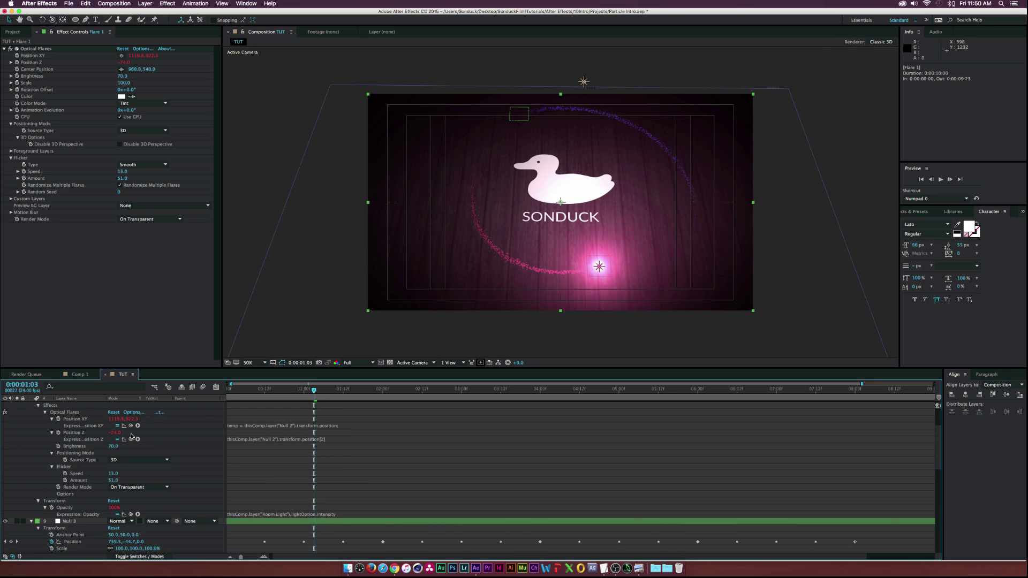
pyautogui.moveTo(132, 425); pyautogui.dragTo(70, 541)
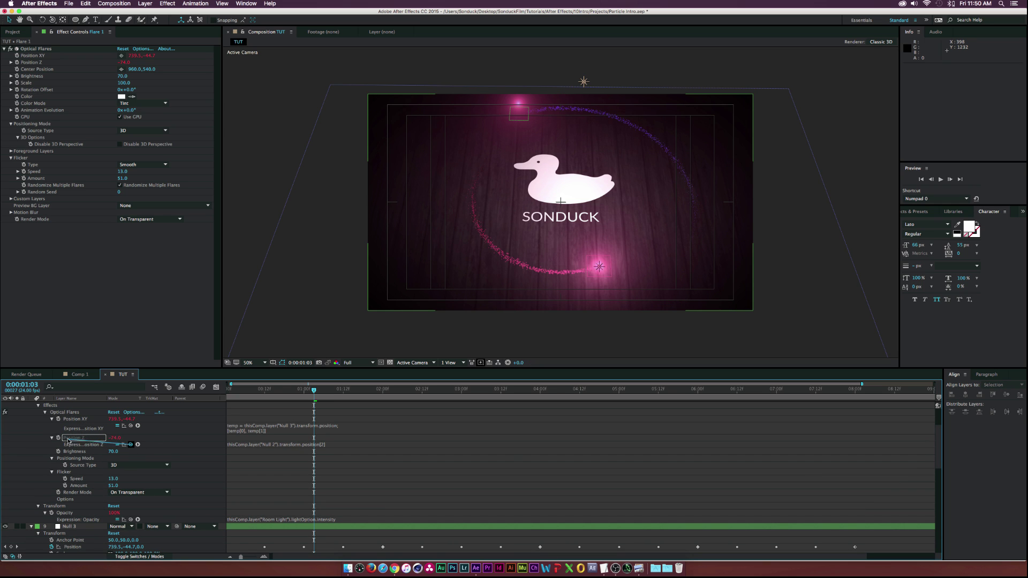
pyautogui.moveTo(130, 445); pyautogui.dragTo(138, 540)
pyautogui.click(215, 465)
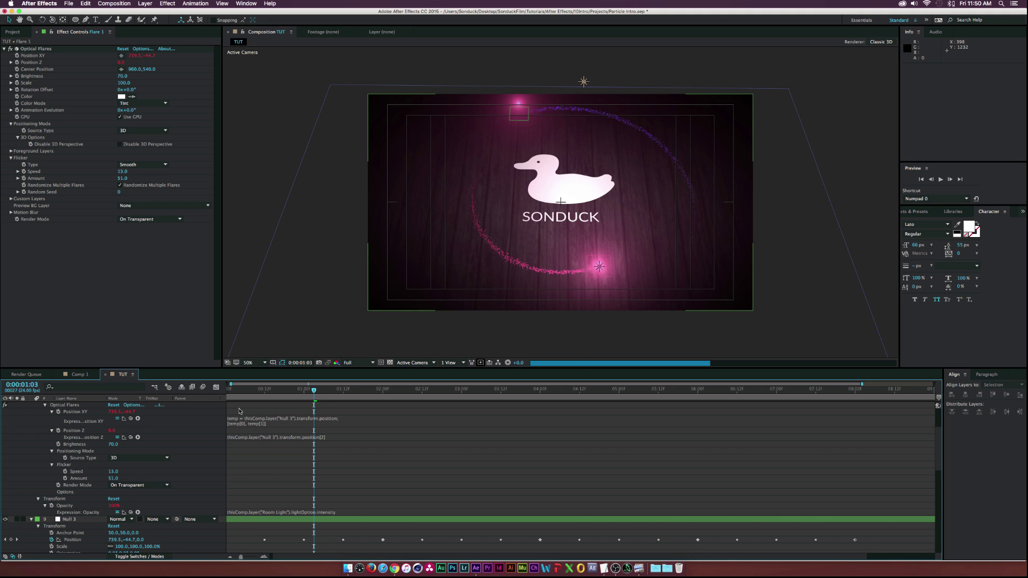
pyautogui.click(284, 390)
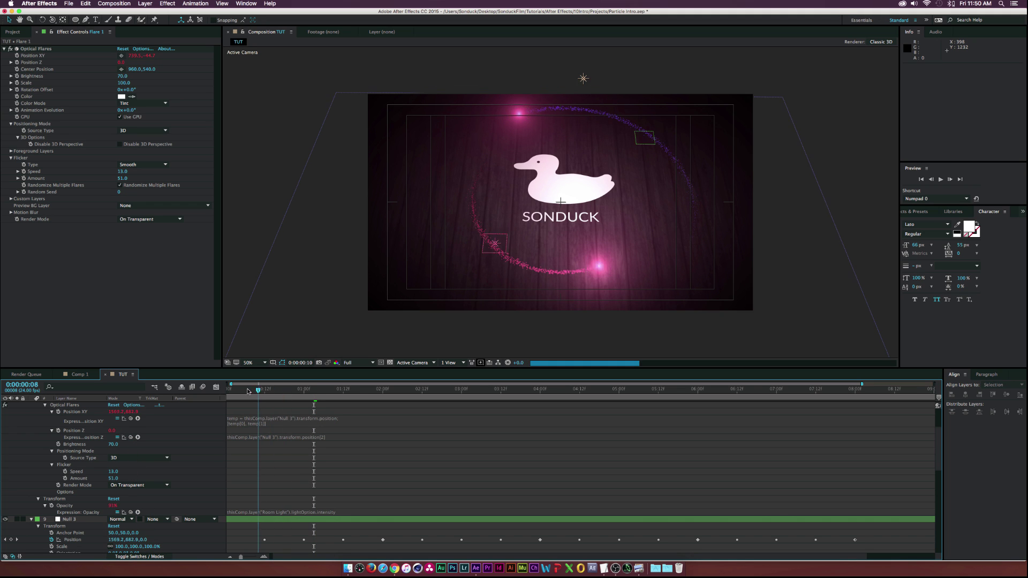
pyautogui.moveTo(285, 393); pyautogui.dragTo(288, 392)
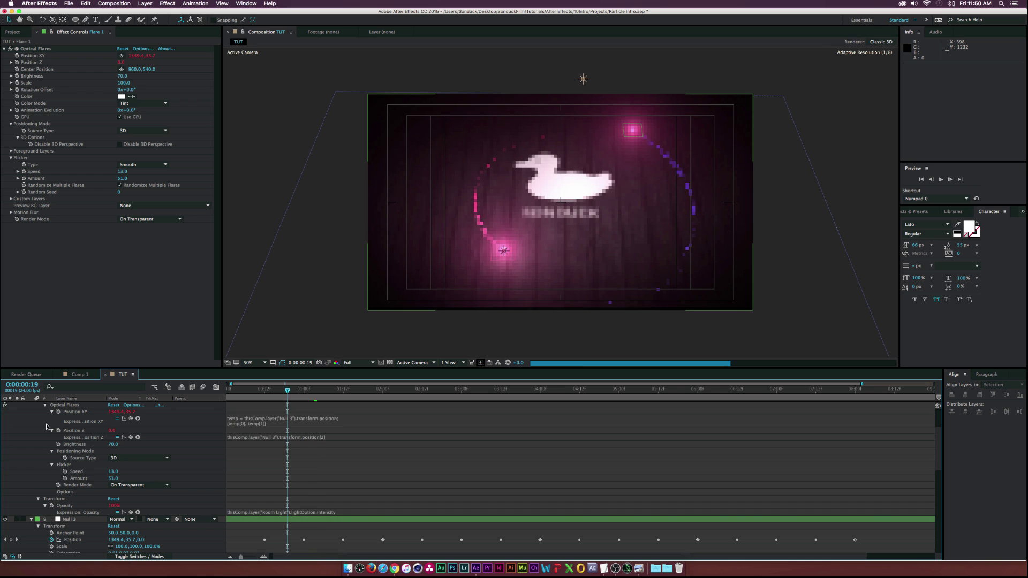
# Change the green Flare 1's Optical Flares global color to light blue, apply it and scrub to about 0:00:01:05
pyautogui.scroll(5, 46, 427)
pyautogui.click(68, 440)
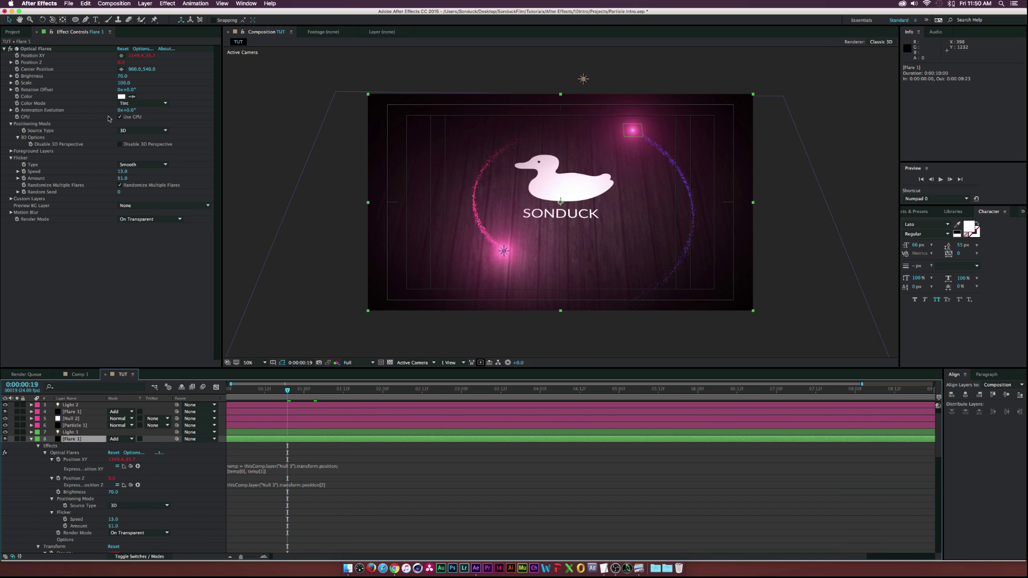
pyautogui.click(140, 49)
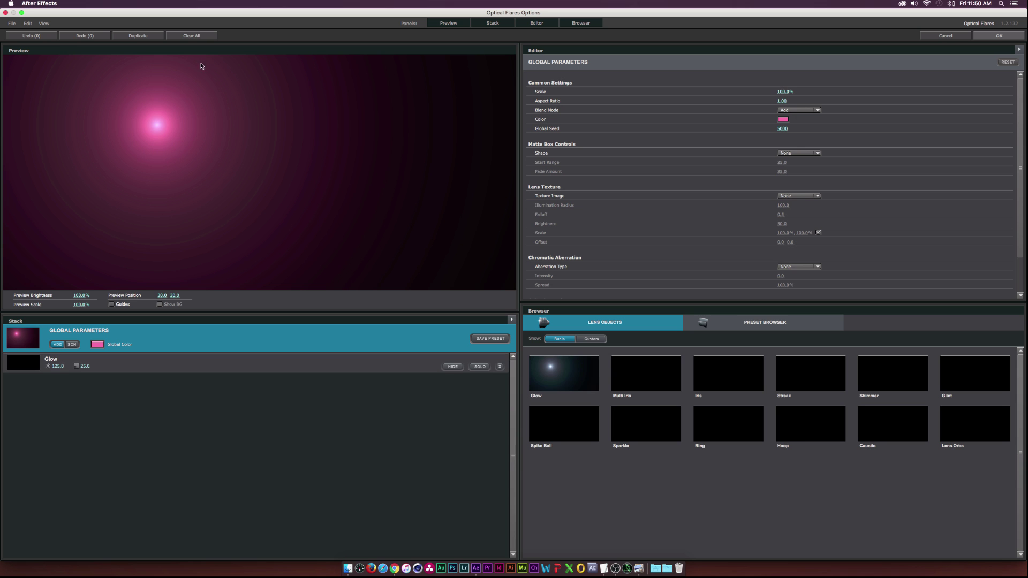
pyautogui.click(97, 345)
pyautogui.click(131, 338)
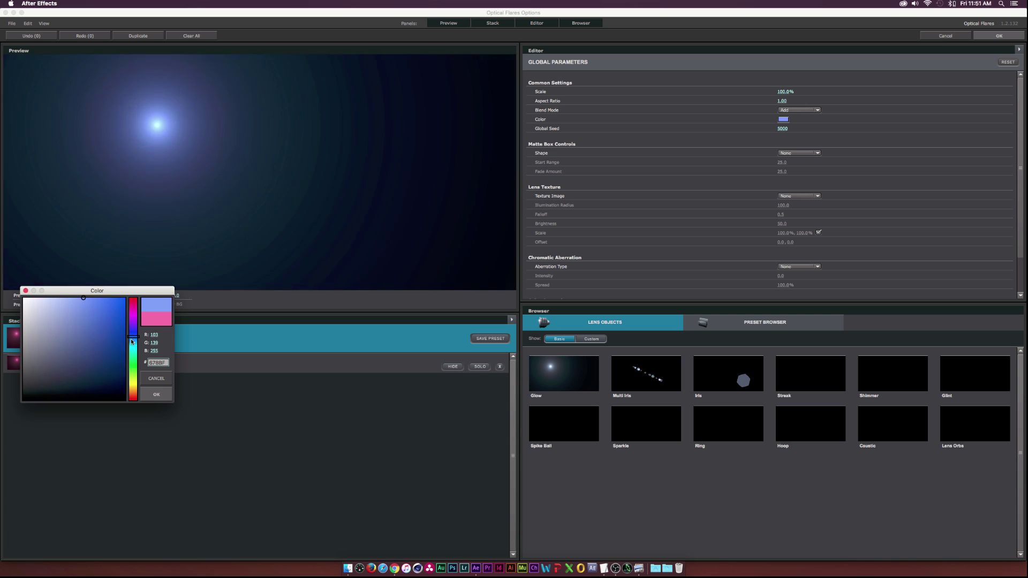
pyautogui.moveTo(132, 341); pyautogui.dragTo(132, 338)
pyautogui.click(156, 397)
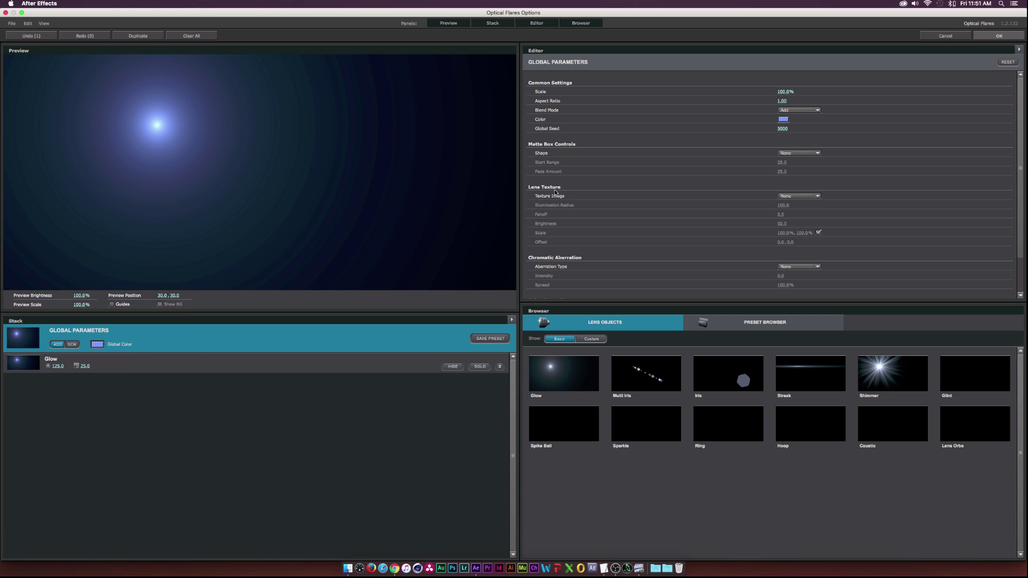
pyautogui.click(999, 35)
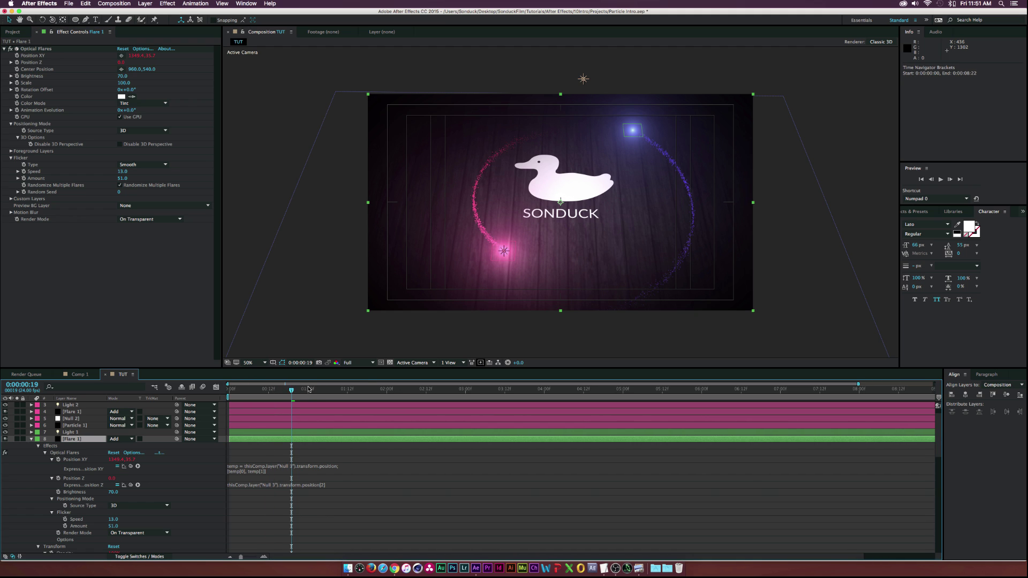
pyautogui.moveTo(308, 389); pyautogui.dragTo(325, 391)
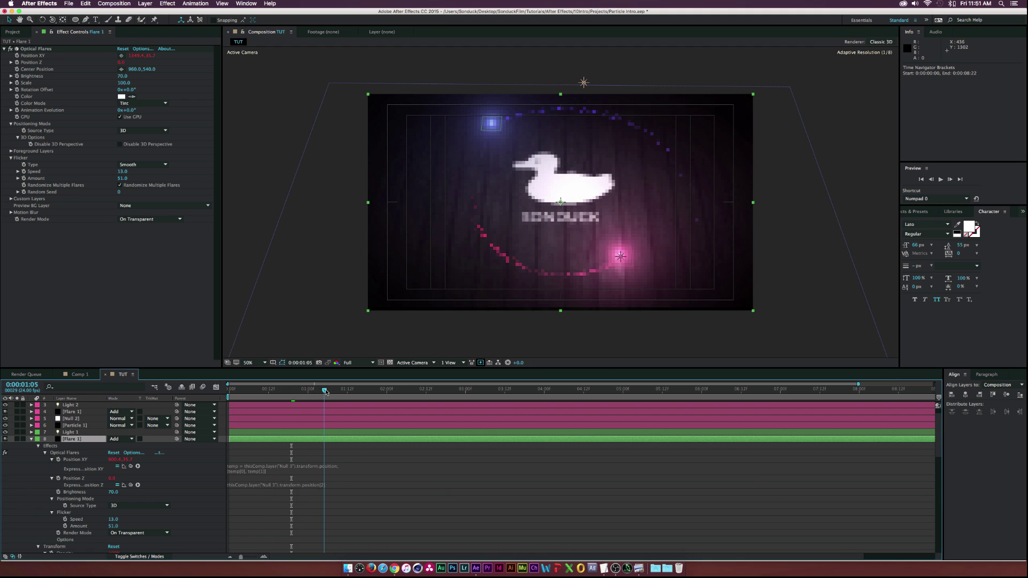
# Collapse the expanded properties of the green Flare 1, Null 3 and Particle 1 layers in the timeline
pyautogui.click(28, 440)
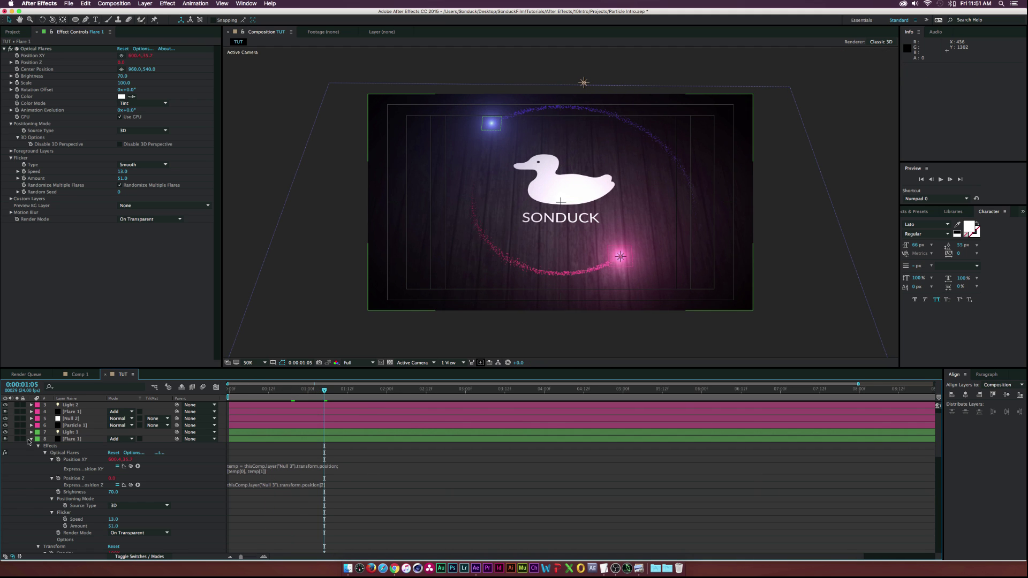
pyautogui.click(32, 439)
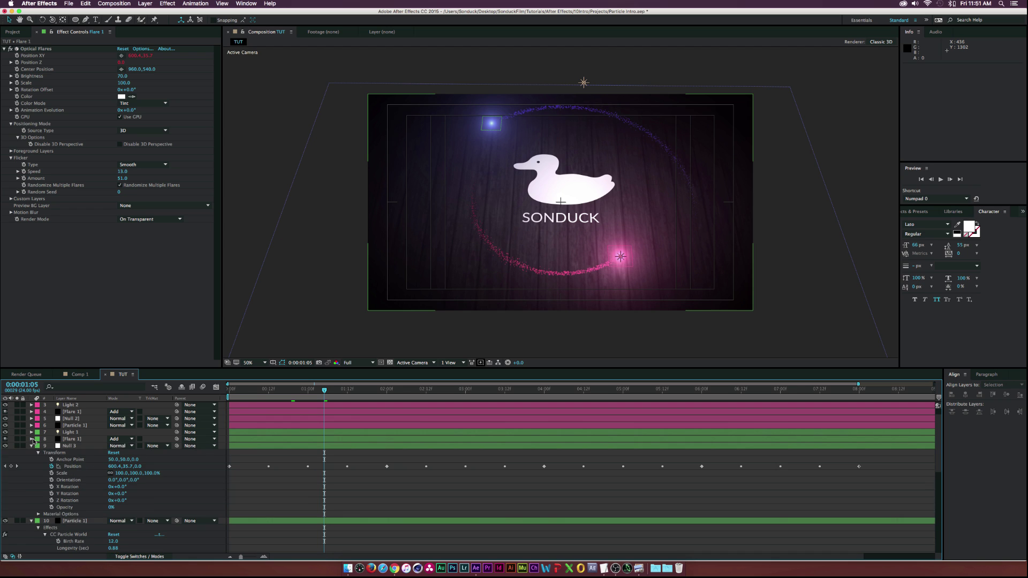
pyautogui.click(31, 446)
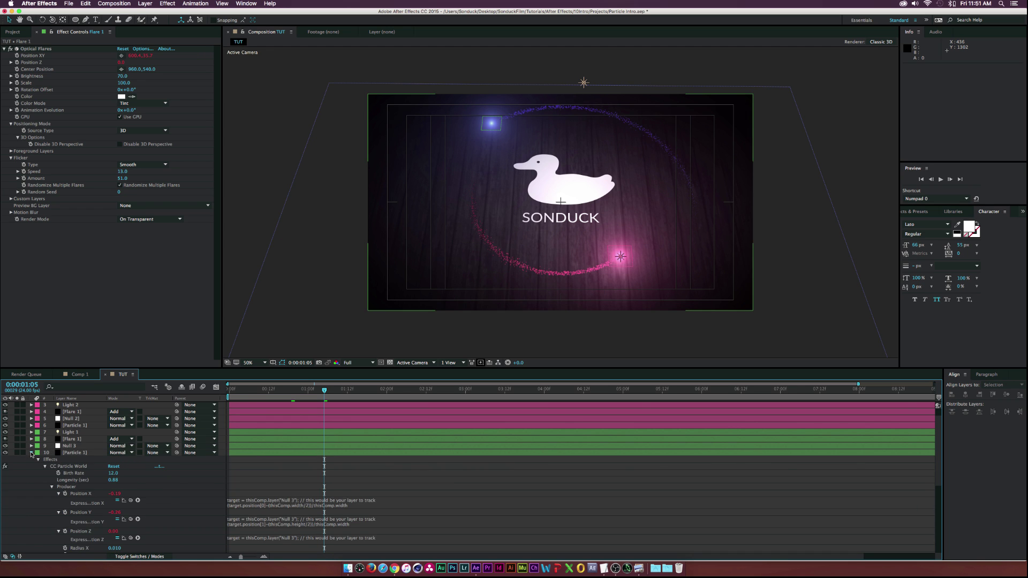
pyautogui.click(31, 453)
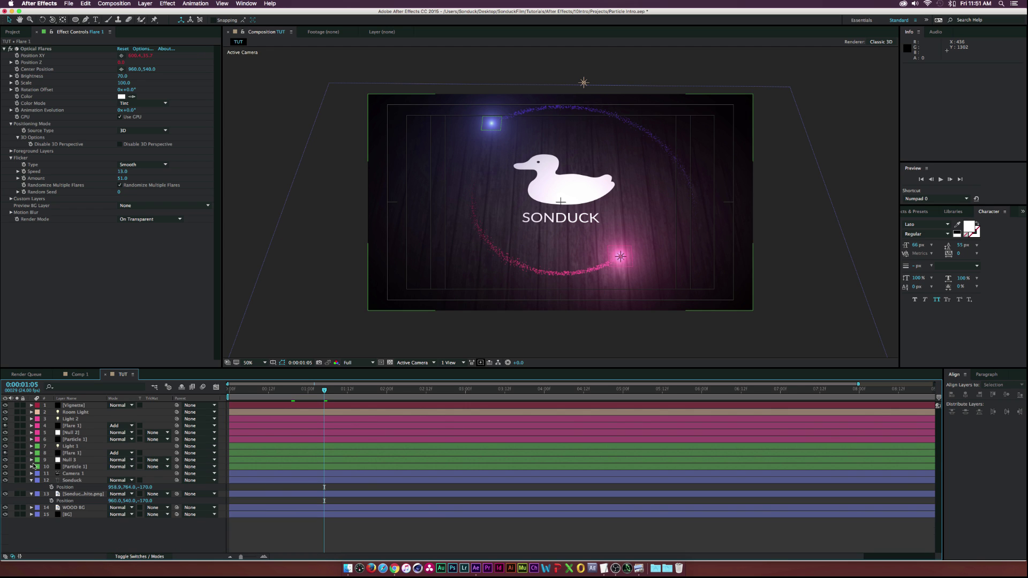
# Apply a Glow effect to the pink Particle 1 layer and copy it onto the green Particle 1 layer
pyautogui.click(74, 439)
pyautogui.click(167, 3)
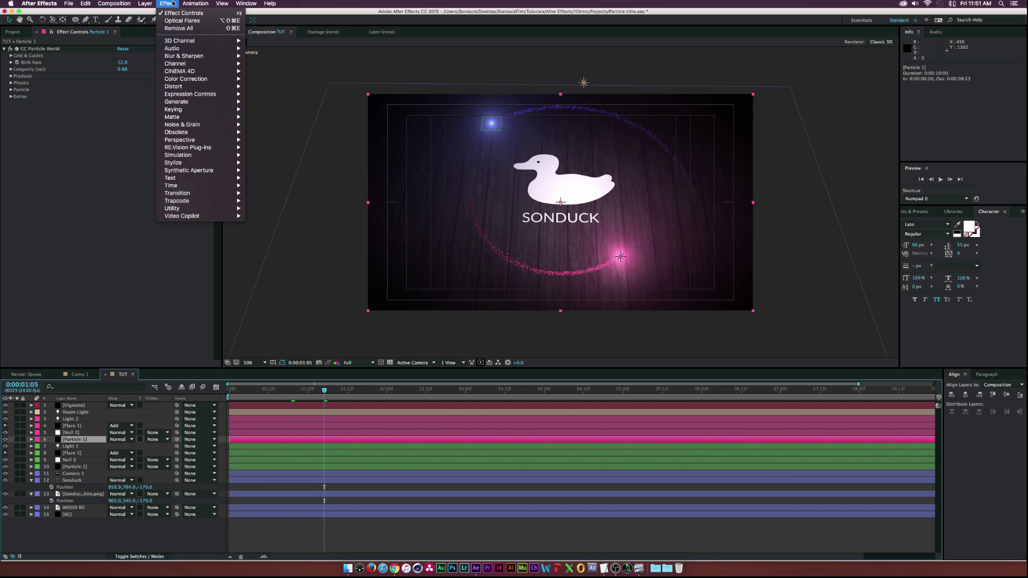
pyautogui.moveTo(198, 163)
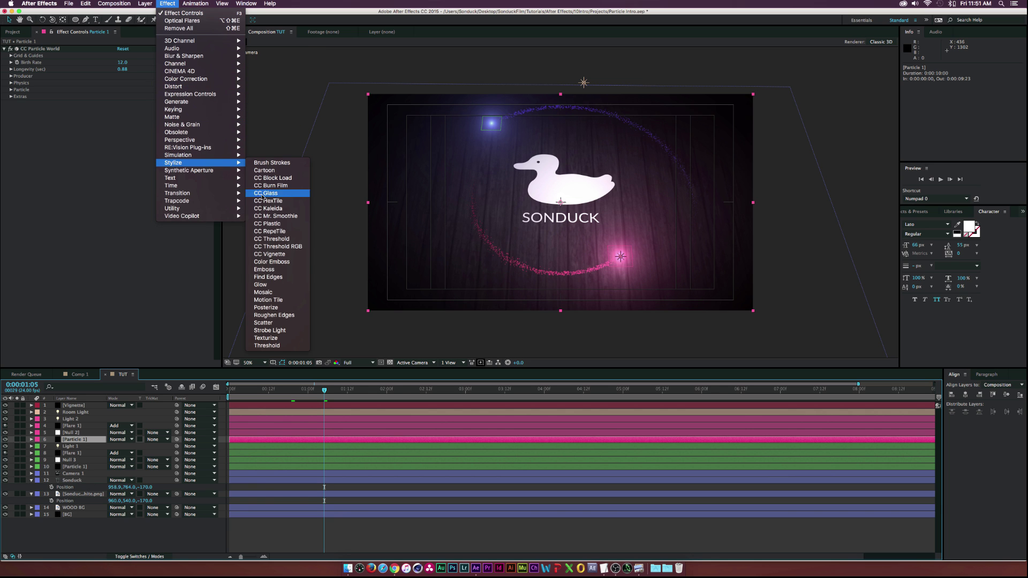
pyautogui.click(261, 284)
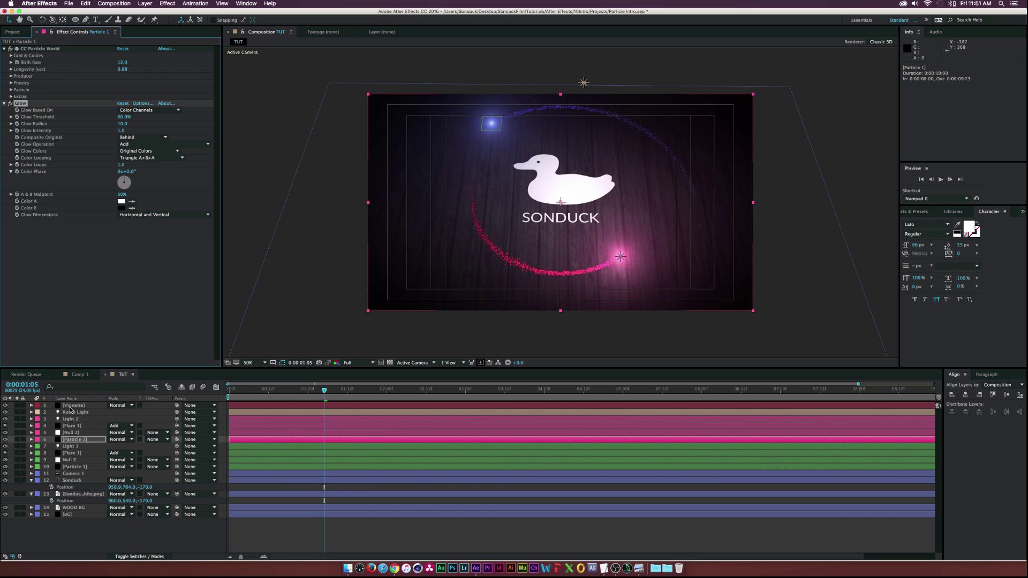
pyautogui.click(77, 467)
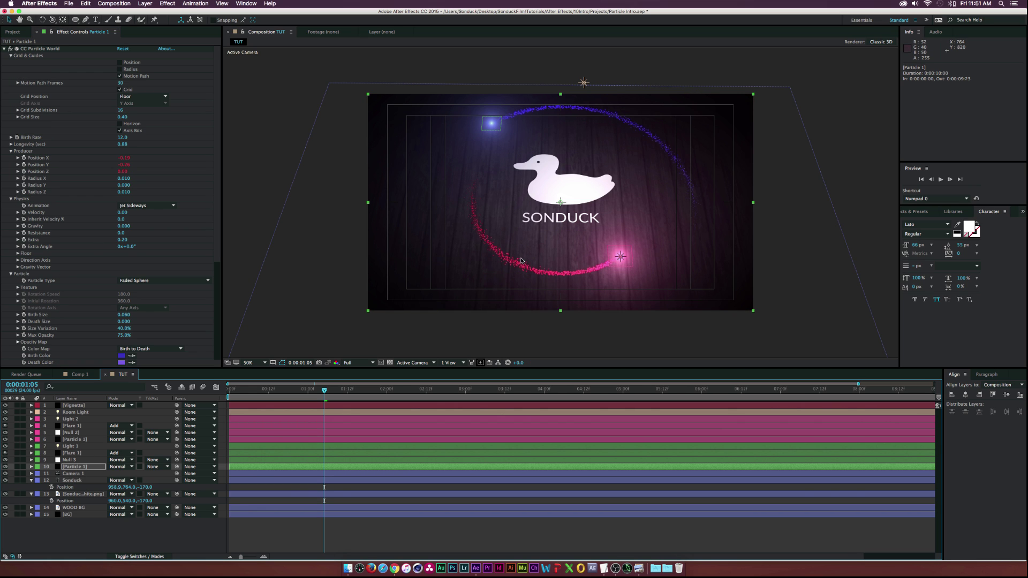
# Paste the Glow effect onto the Sonduck logo layer and scrub from the start to 0:00:01:05 to check it
pyautogui.click(69, 494)
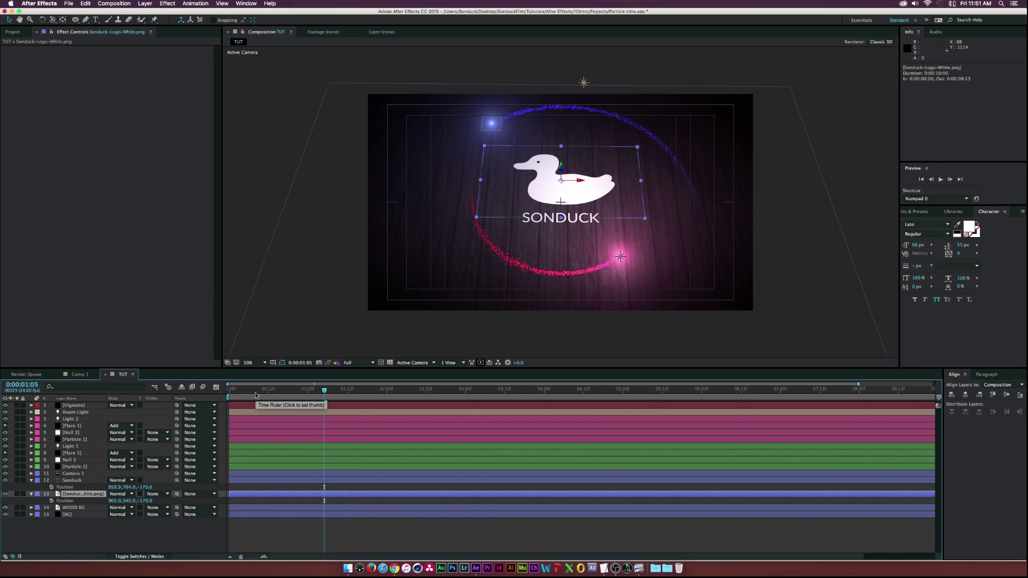
pyautogui.press('super+v')
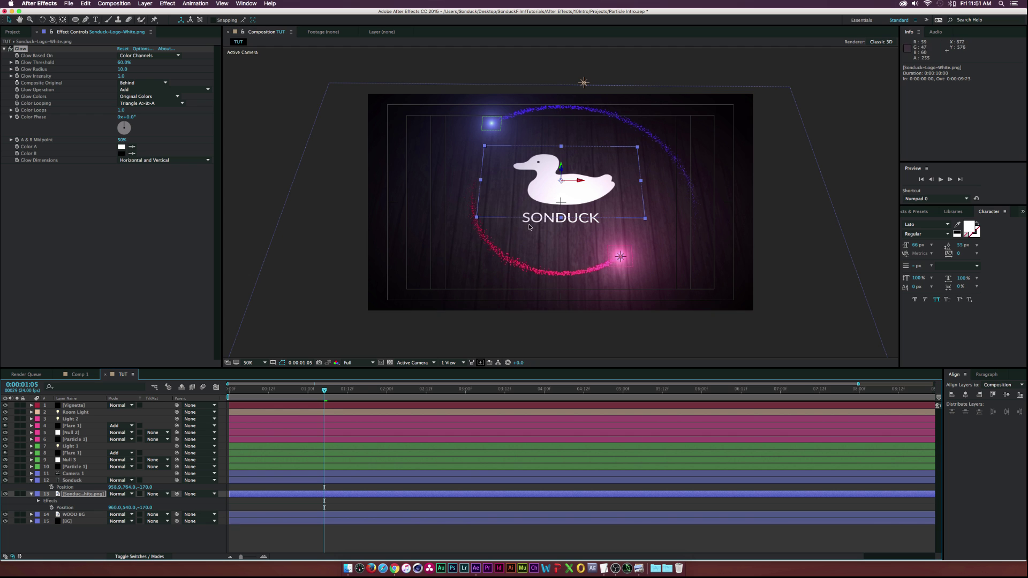
pyautogui.click(248, 394)
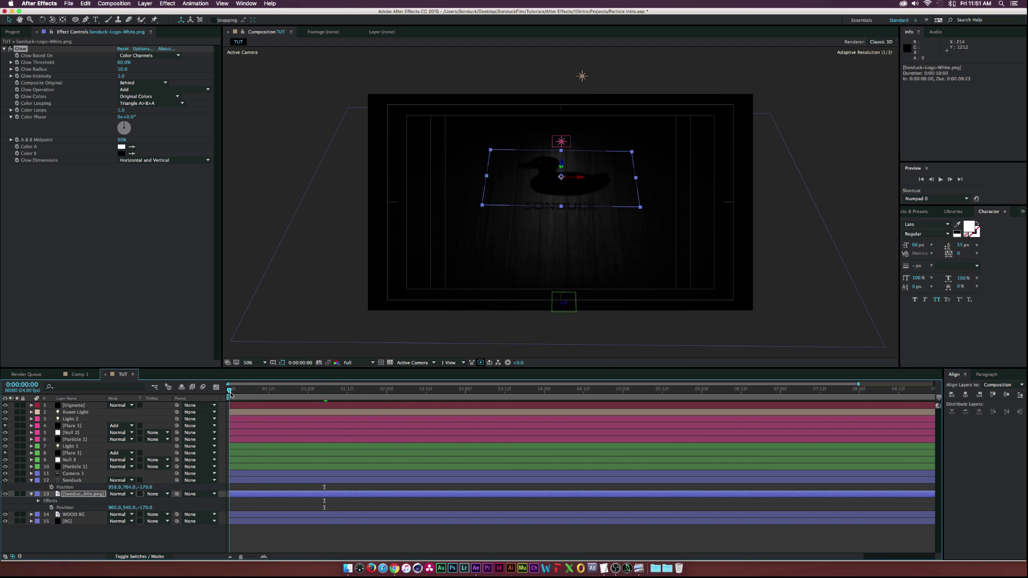
pyautogui.moveTo(248, 394); pyautogui.dragTo(324, 392)
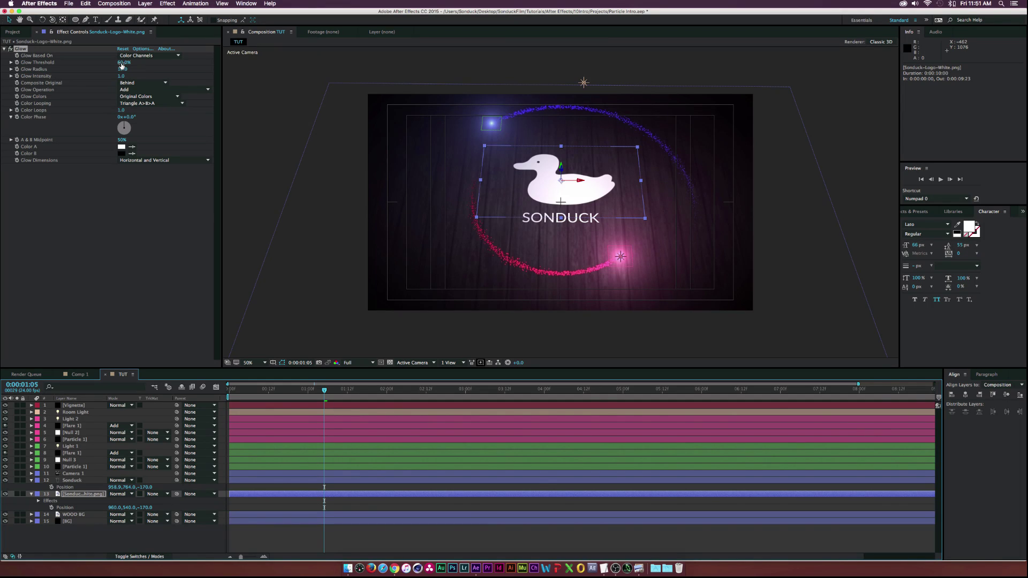
# Raise the logo's Glow Radius to 152 and set a keyframe for it at 0:00:00:00
pyautogui.moveTo(121, 70); pyautogui.dragTo(156, 79)
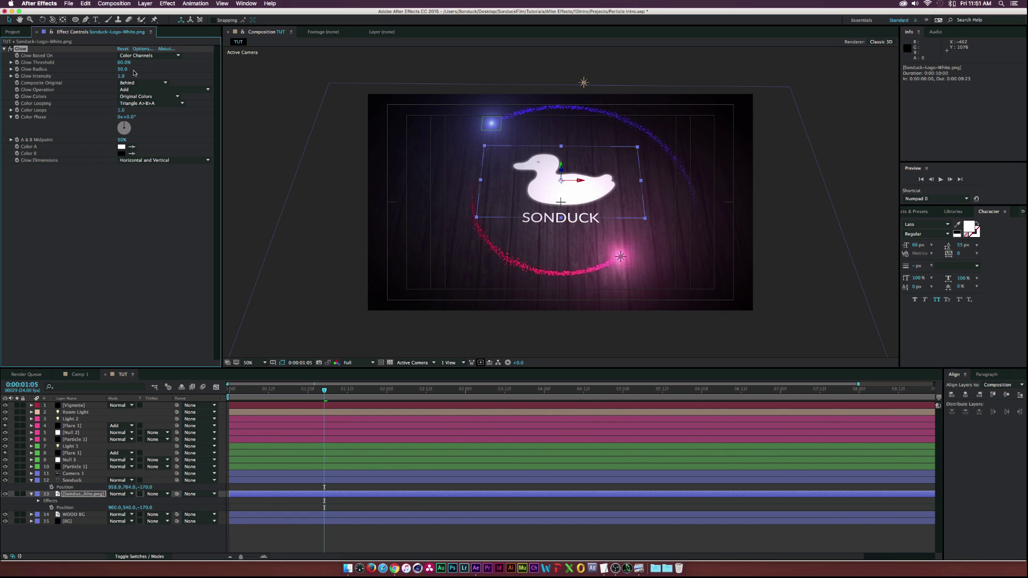
pyautogui.moveTo(143, 70); pyautogui.dragTo(159, 71)
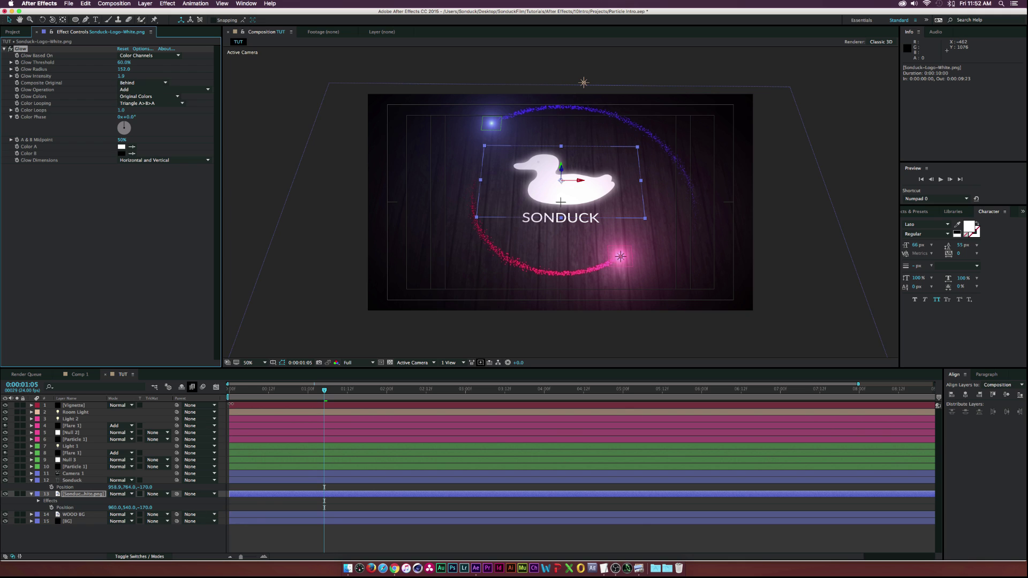
pyautogui.moveTo(241, 393); pyautogui.dragTo(226, 393)
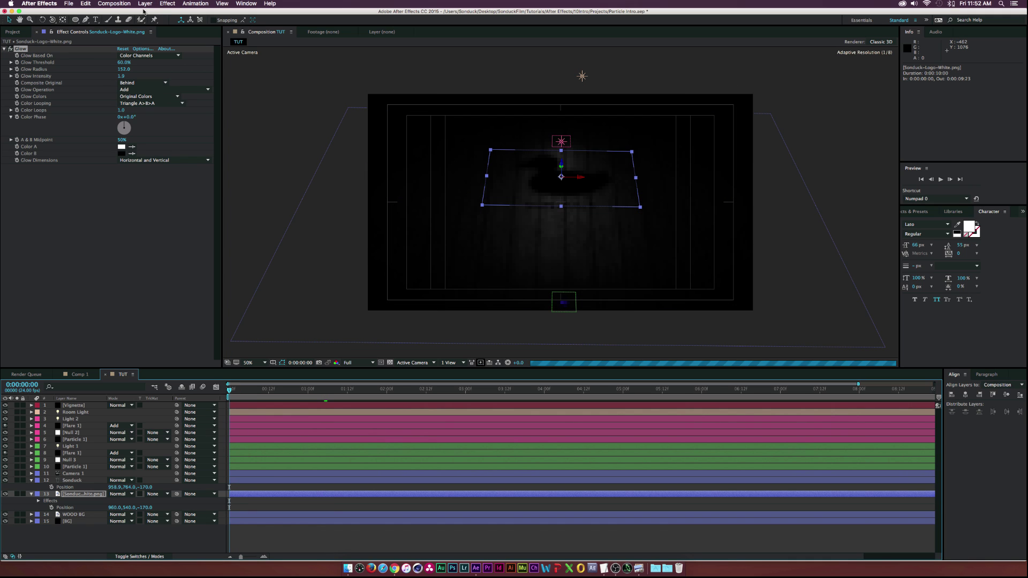
pyautogui.click(18, 70)
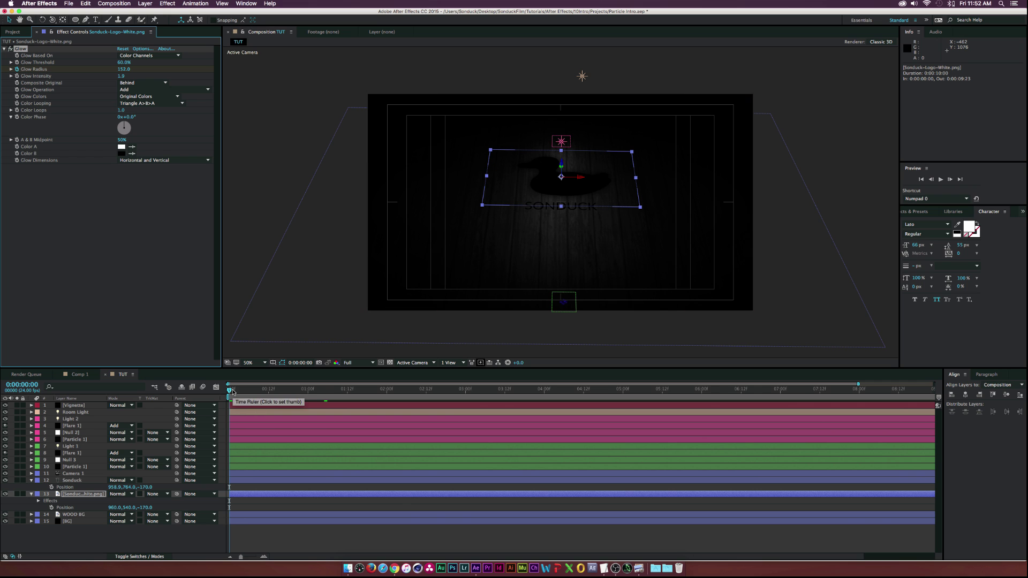
# Keyframe the logo's Glow Radius at 0 at 0:00:05:00 and scrub around that time to check it
pyautogui.moveTo(239, 391); pyautogui.dragTo(623, 394)
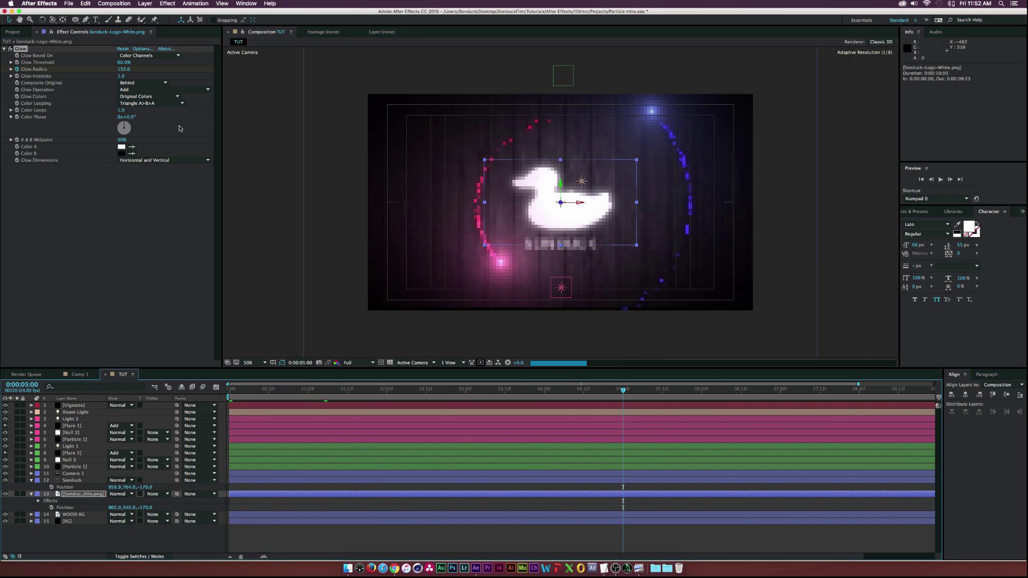
pyautogui.click(124, 70)
pyautogui.write('0')
pyautogui.press('Return')
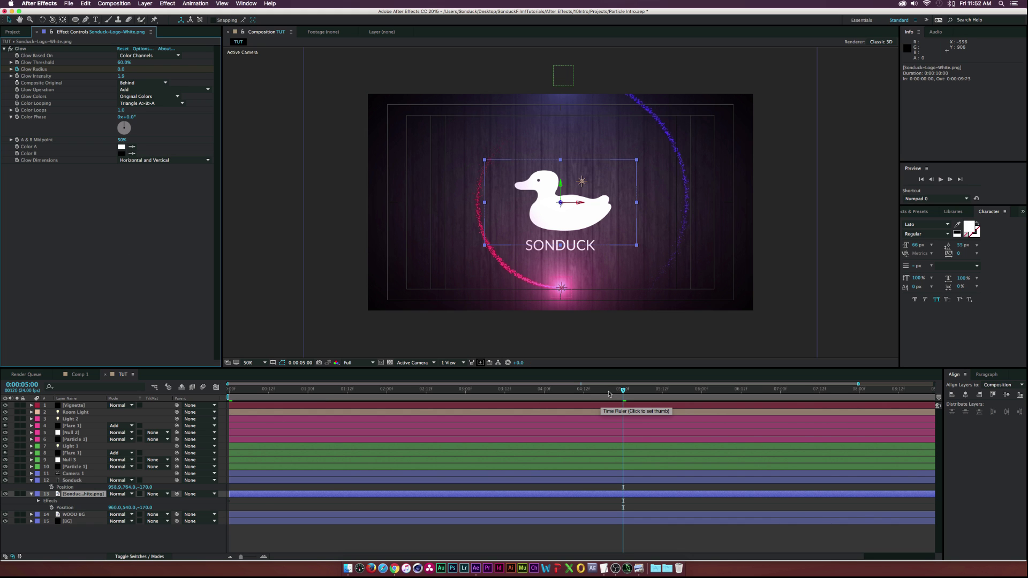
pyautogui.moveTo(608, 394); pyautogui.dragTo(652, 393)
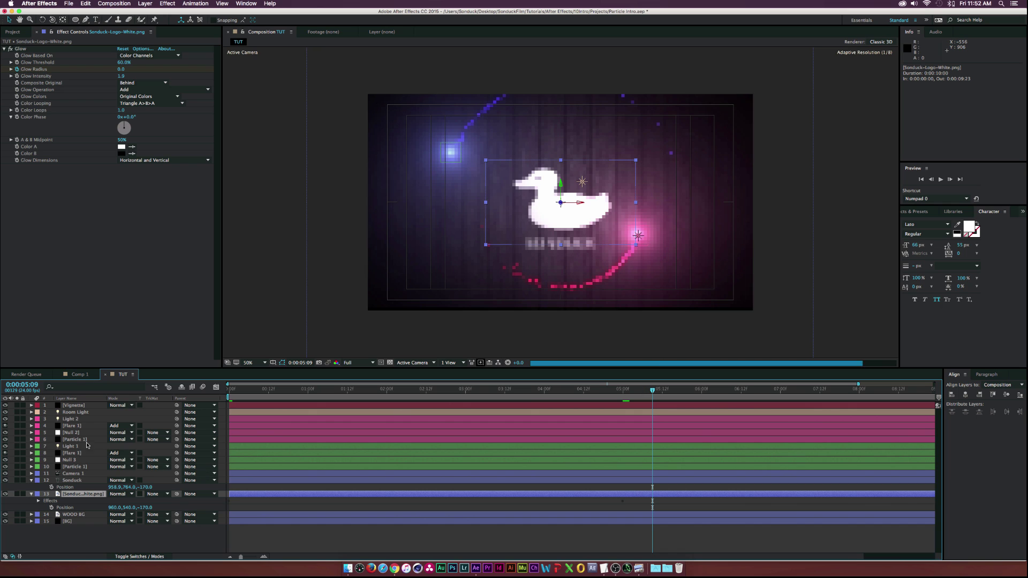
# Reveal the keyframes of Null 2 and Null 3 and delete all their Position keyframes after 0:00:06:00
pyautogui.click(69, 460)
pyautogui.keyDown('super'); pyautogui.click(69, 432); pyautogui.keyUp('super')
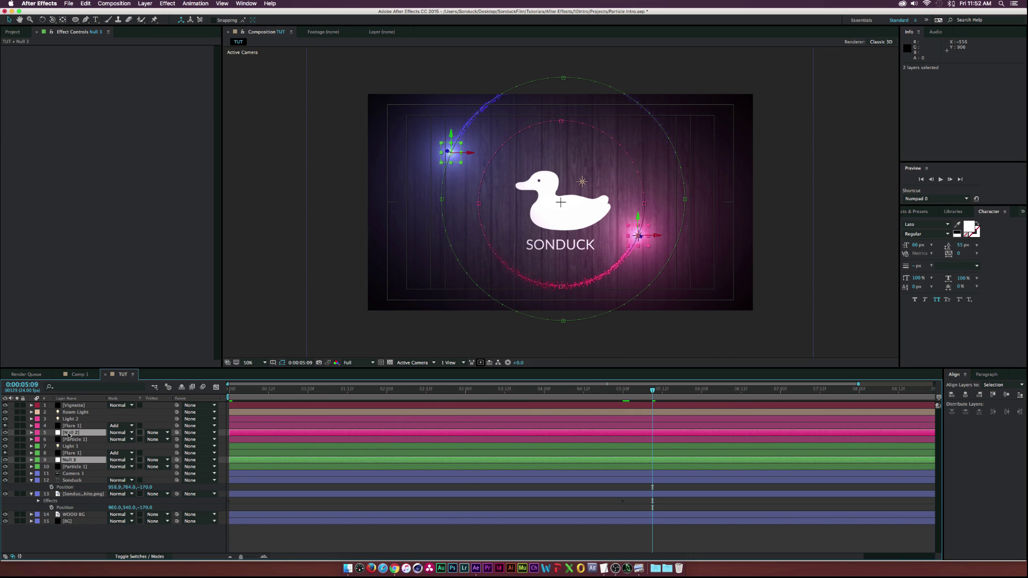
pyautogui.press('u')
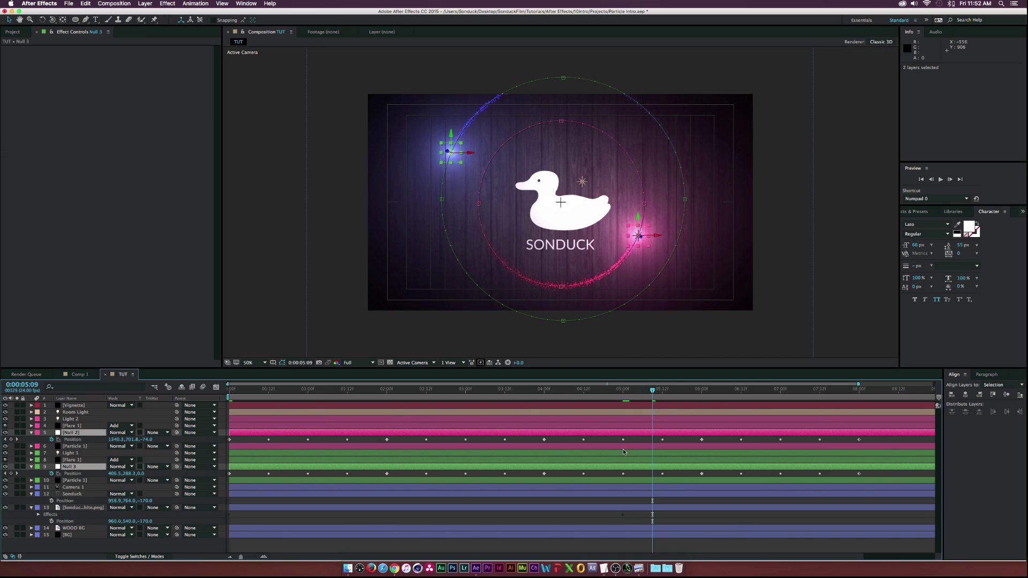
pyautogui.moveTo(678, 390); pyautogui.dragTo(702, 390)
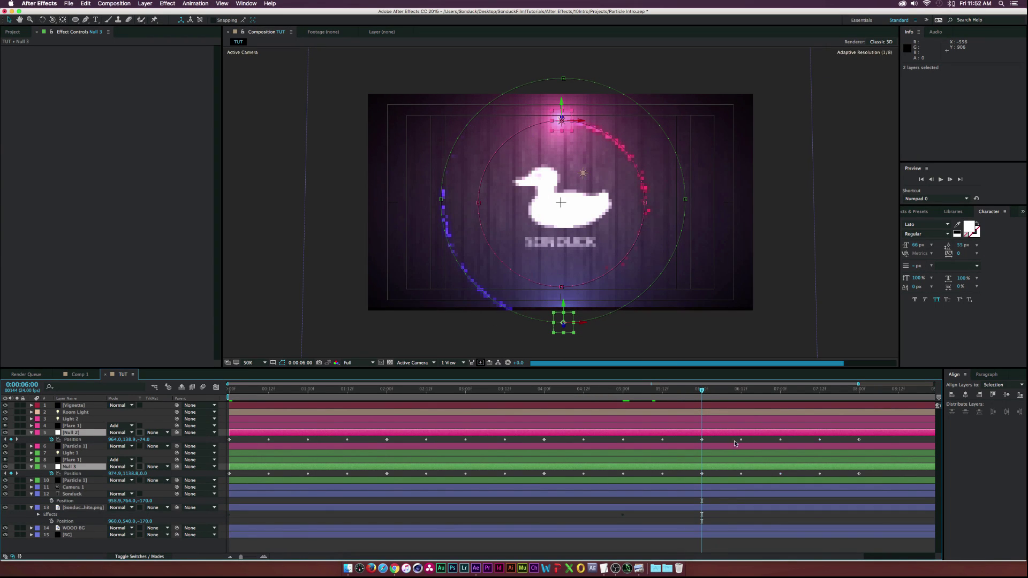
pyautogui.moveTo(728, 438); pyautogui.dragTo(876, 478)
pyautogui.press('Delete')
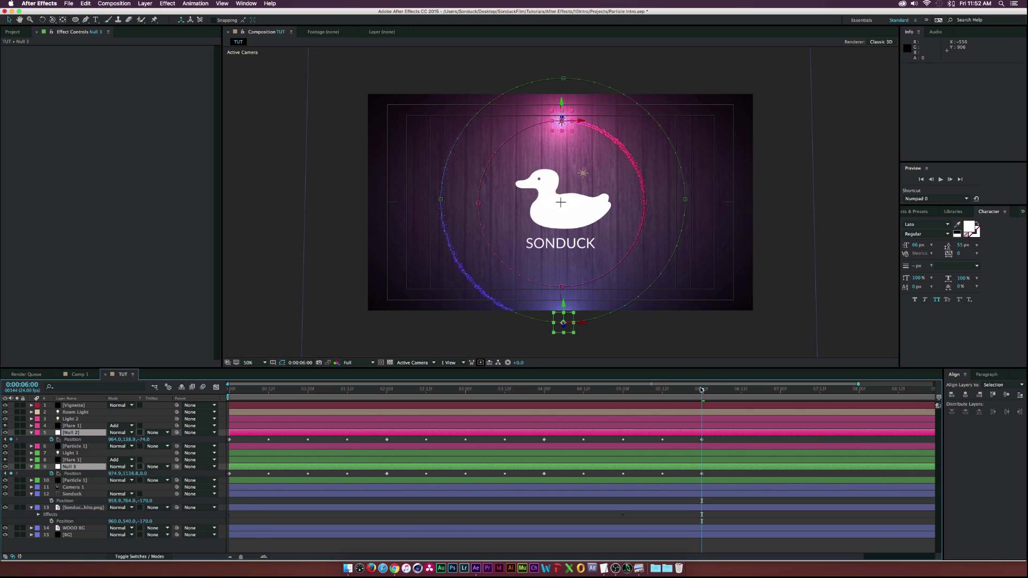
# At 0:00:07:00, move Null 2 horizontally past the frame's left edge to an X position of about -325
pyautogui.moveTo(701, 390); pyautogui.dragTo(780, 390)
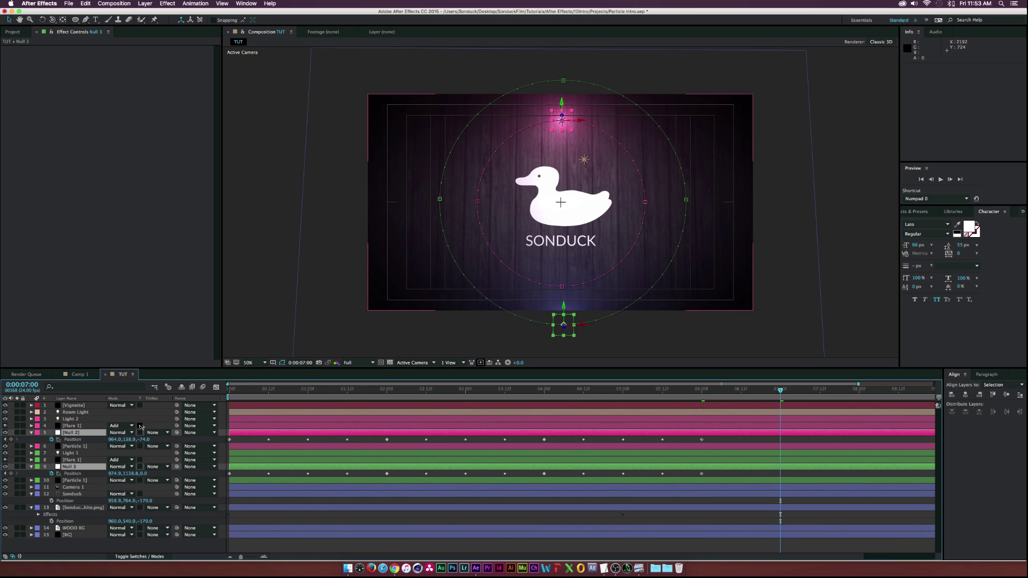
pyautogui.press('super+shift+a')
pyautogui.moveTo(560, 120); pyautogui.dragTo(298, 118)
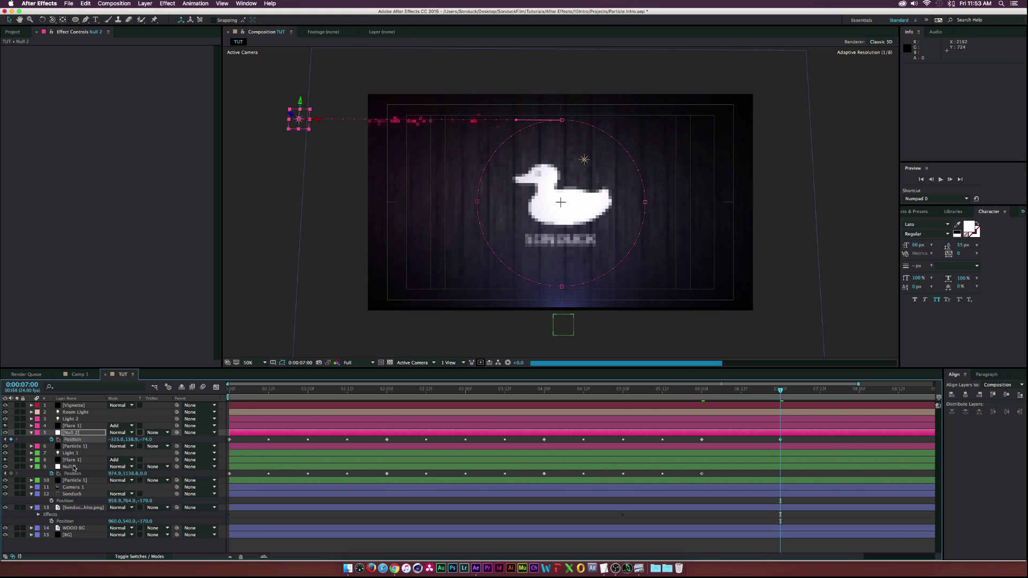
# At 0:00:07:00, move Null 3 past the frame's right edge to about X 2215, Y 799 and scrub to check its exit
pyautogui.click(102, 466)
pyautogui.moveTo(563, 325); pyautogui.dragTo(817, 325)
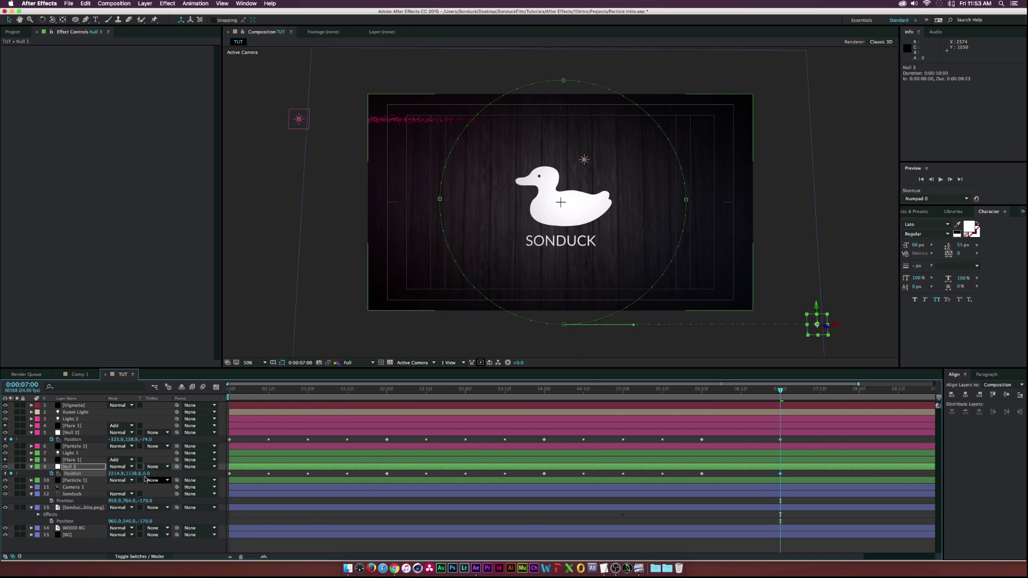
pyautogui.moveTo(134, 474); pyautogui.dragTo(121, 474)
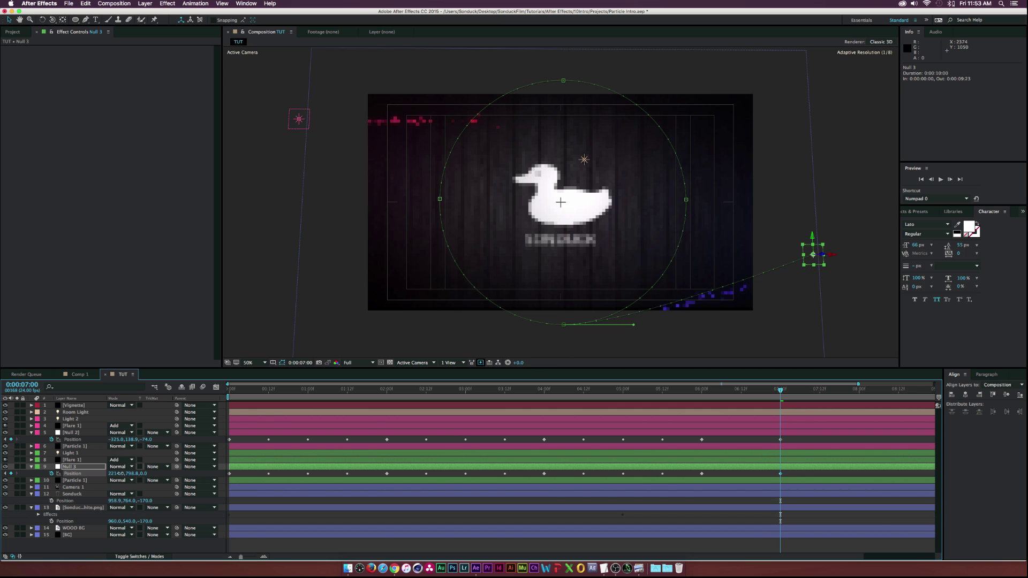
pyautogui.click(744, 391)
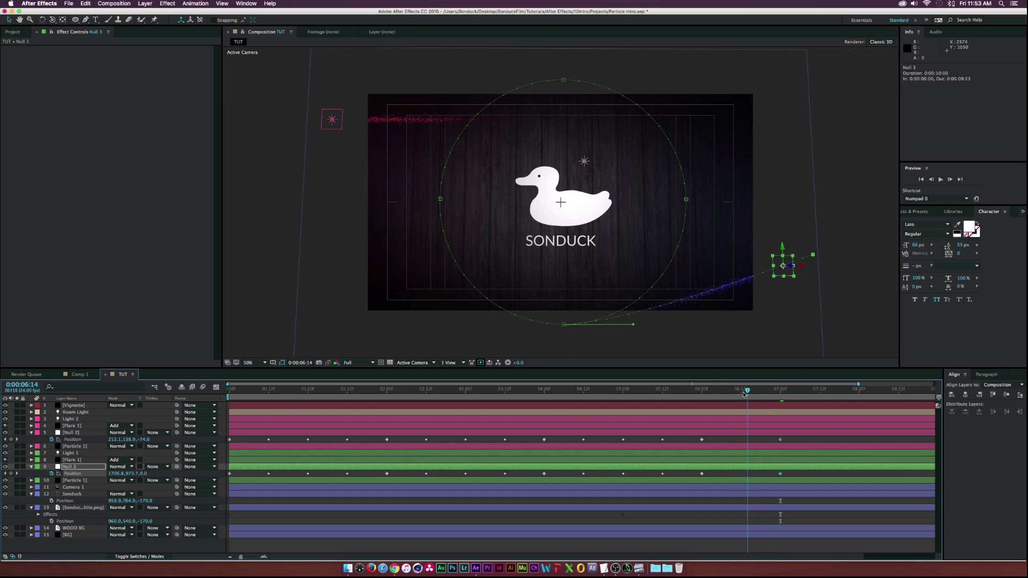
pyautogui.moveTo(743, 394); pyautogui.dragTo(781, 396)
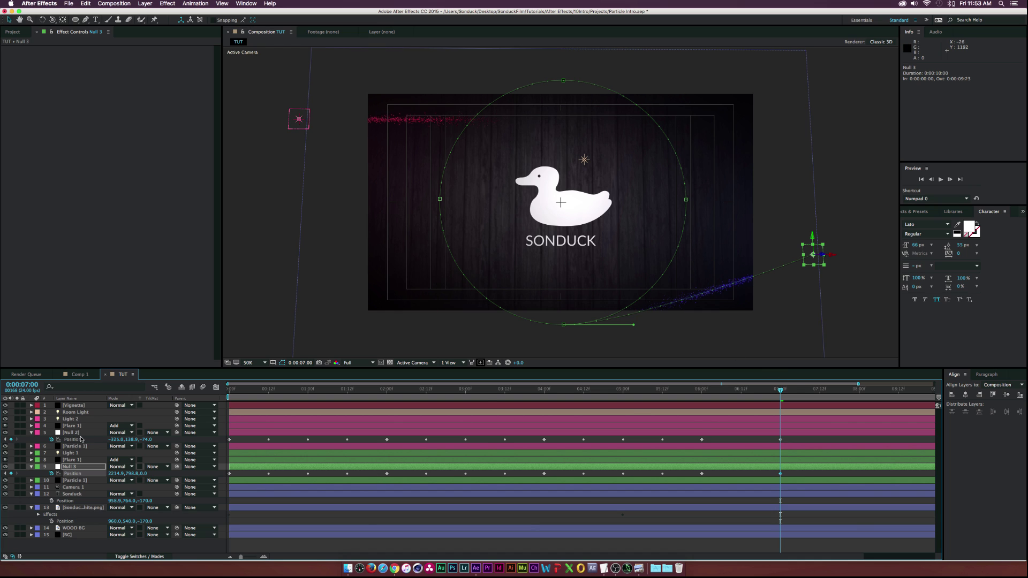
# Set an Optical Flares Brightness keyframe of 70 at 0:00:07:00 on both Flare 1 layers and reveal the keyframes in the timeline
pyautogui.click(72, 426)
pyautogui.keyDown('super'); pyautogui.click(73, 460); pyautogui.keyUp('super')
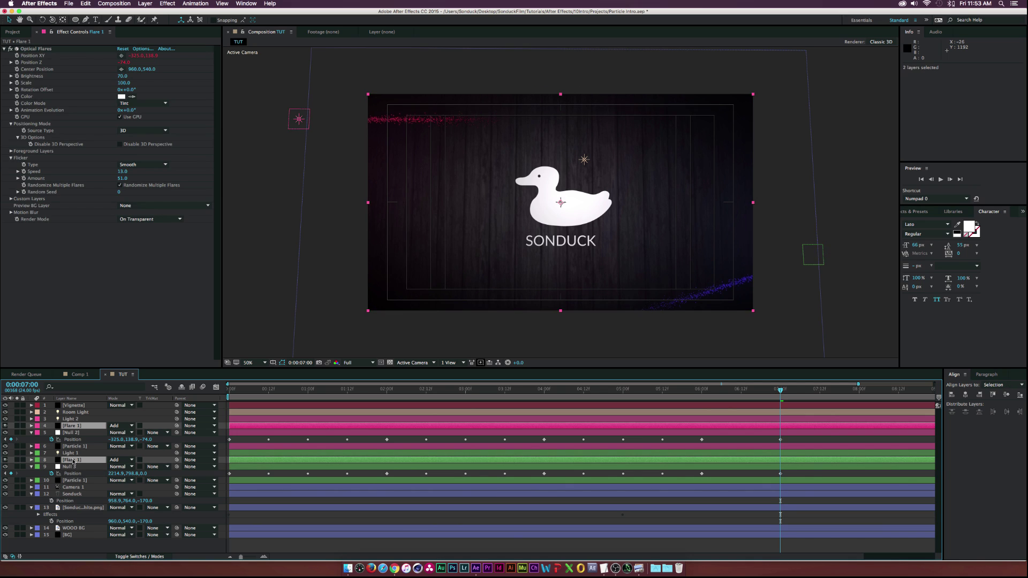
pyautogui.click(19, 76)
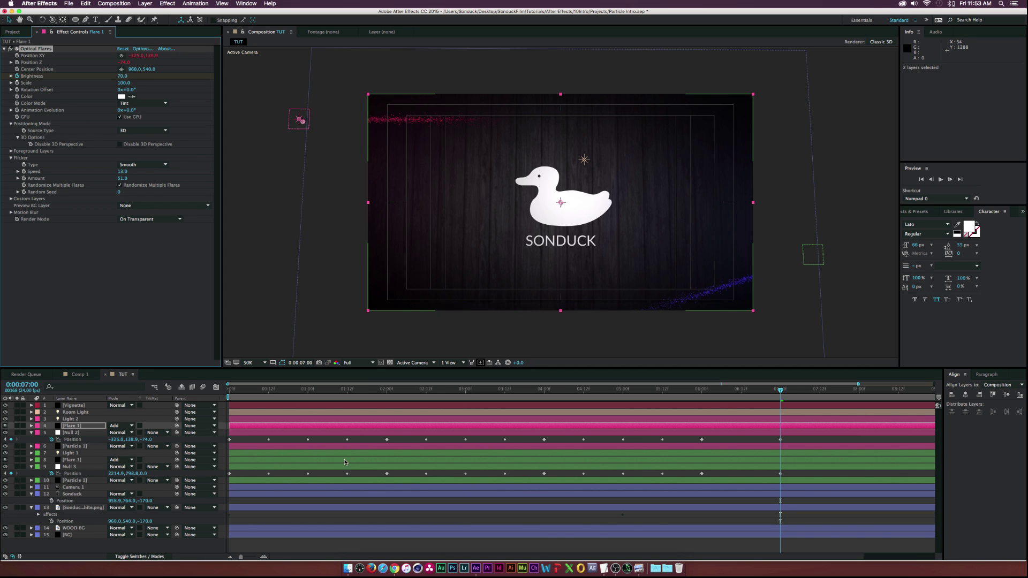
pyautogui.press('u')
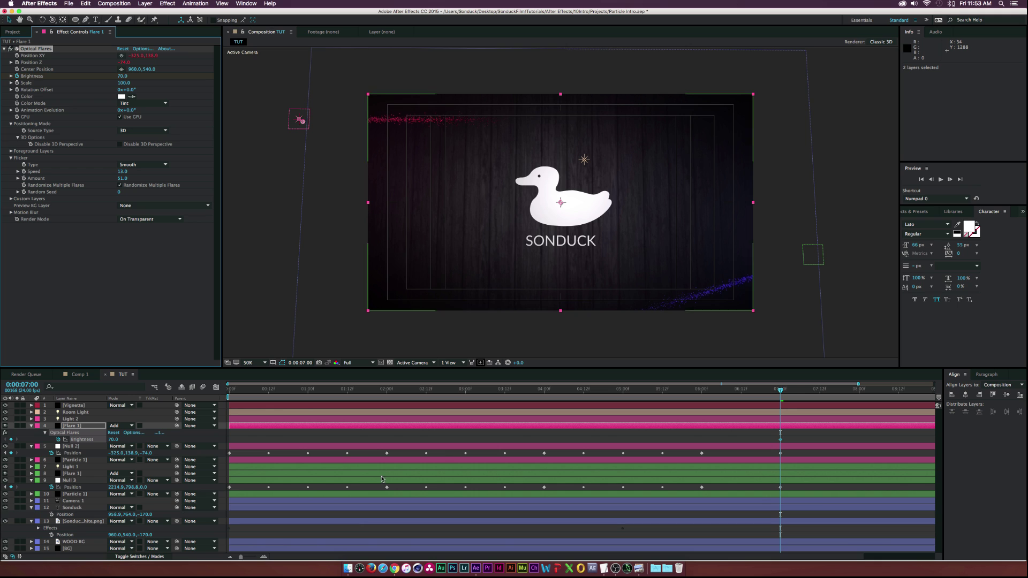
pyautogui.click(72, 473)
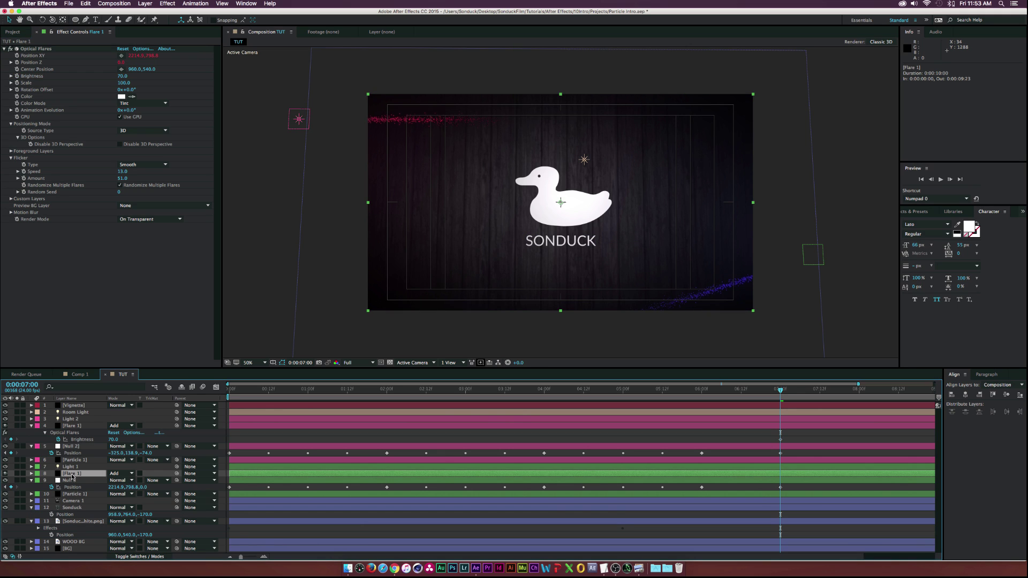
pyautogui.click(22, 78)
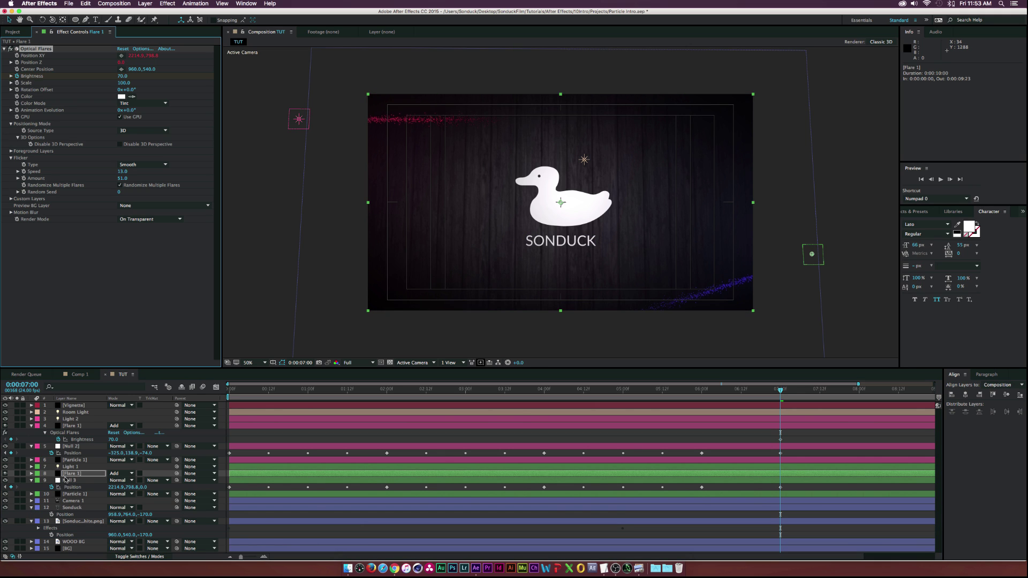
pyautogui.press('u')
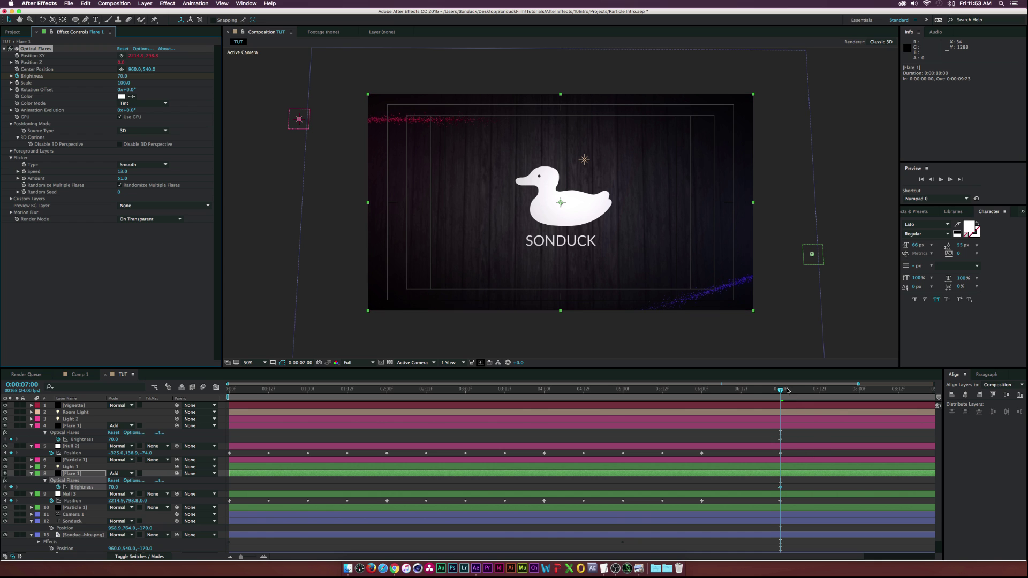
# At 0:00:07:08, set the Optical Flares Brightness to 0 on both Flare 1 layers so the flares fade out
pyautogui.moveTo(787, 390); pyautogui.dragTo(807, 391)
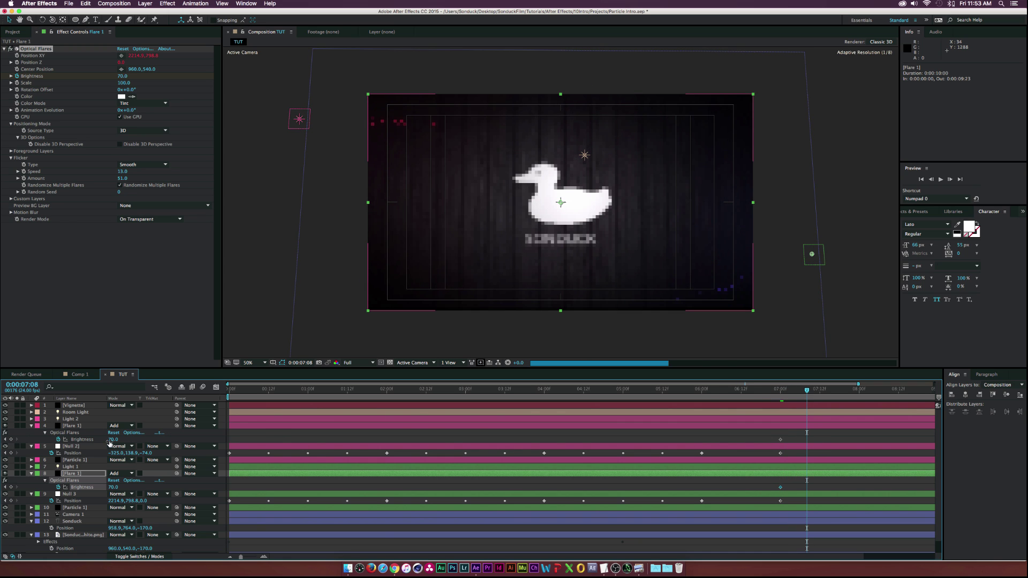
pyautogui.press('Return')
pyautogui.click(113, 488)
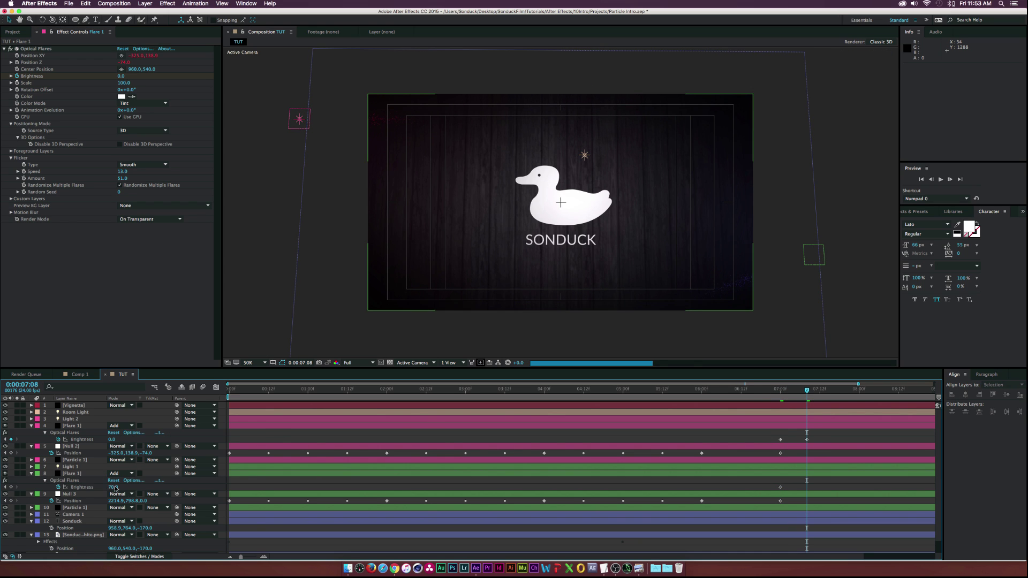
pyautogui.write('0')
pyautogui.press('Return')
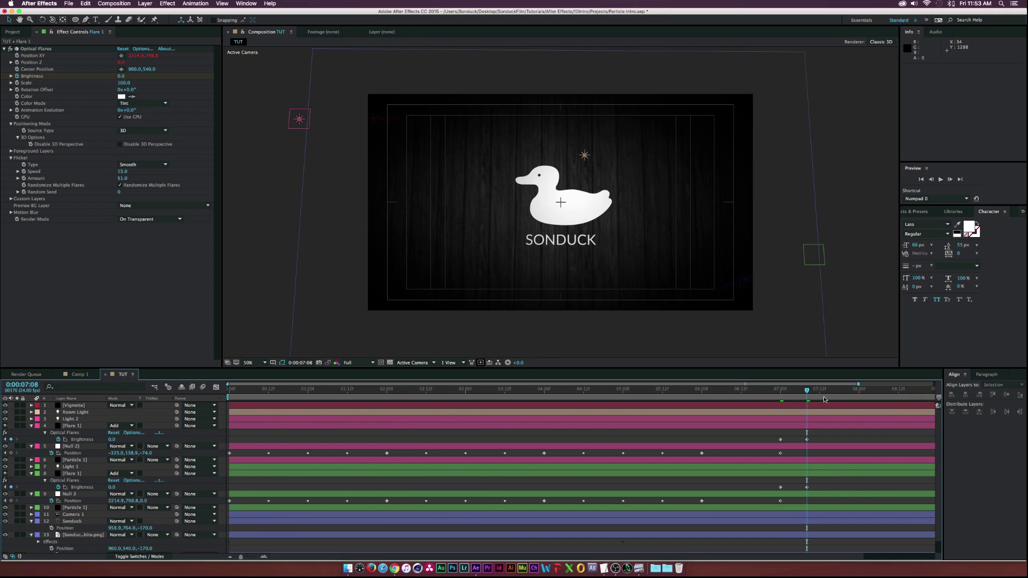
# Preview the animation, switch to Finder and play through the rendered Result.mov from the Elements folder
pyautogui.press('space')
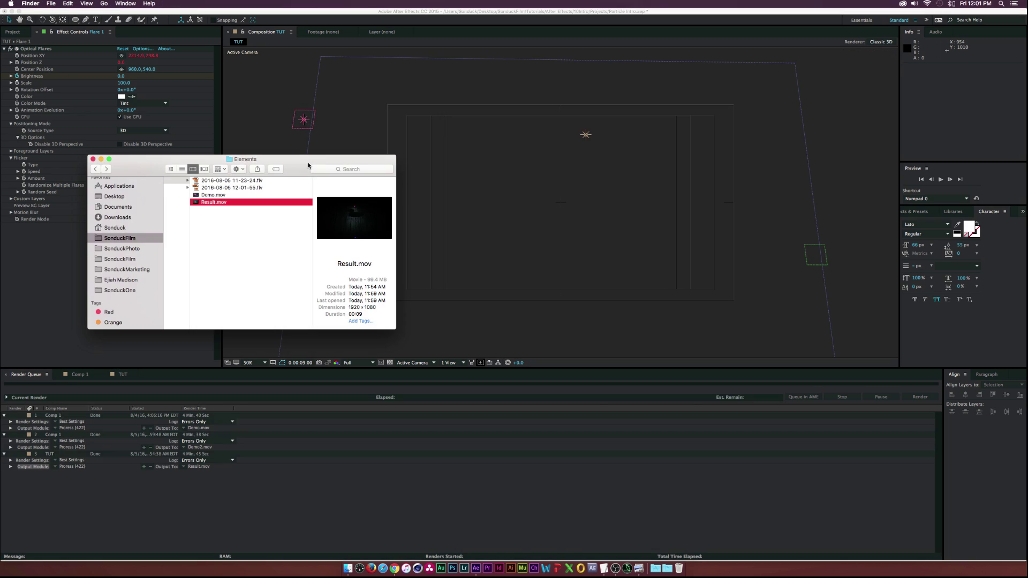
pyautogui.press('space')
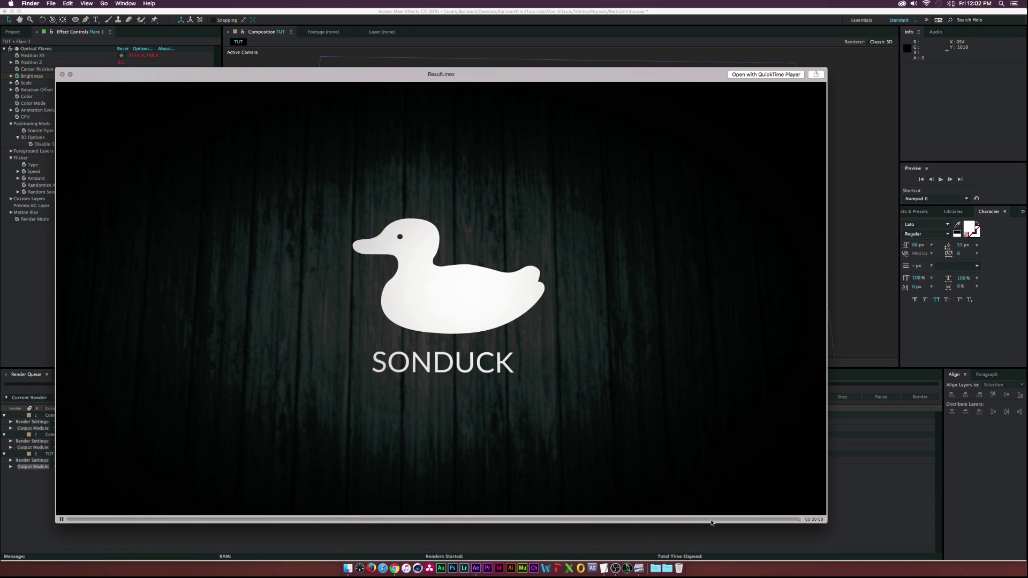
pyautogui.moveTo(643, 521); pyautogui.dragTo(300, 475)
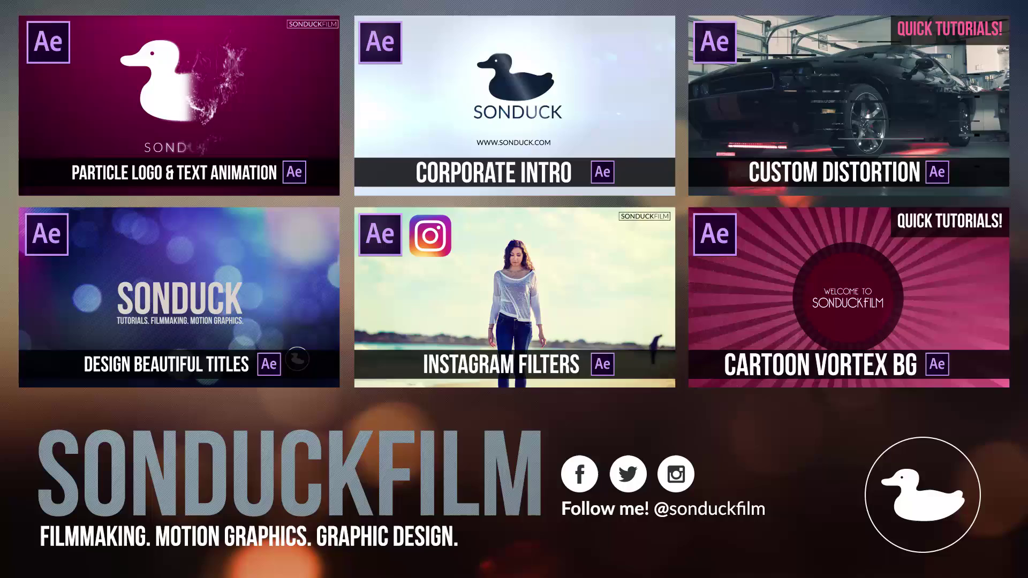